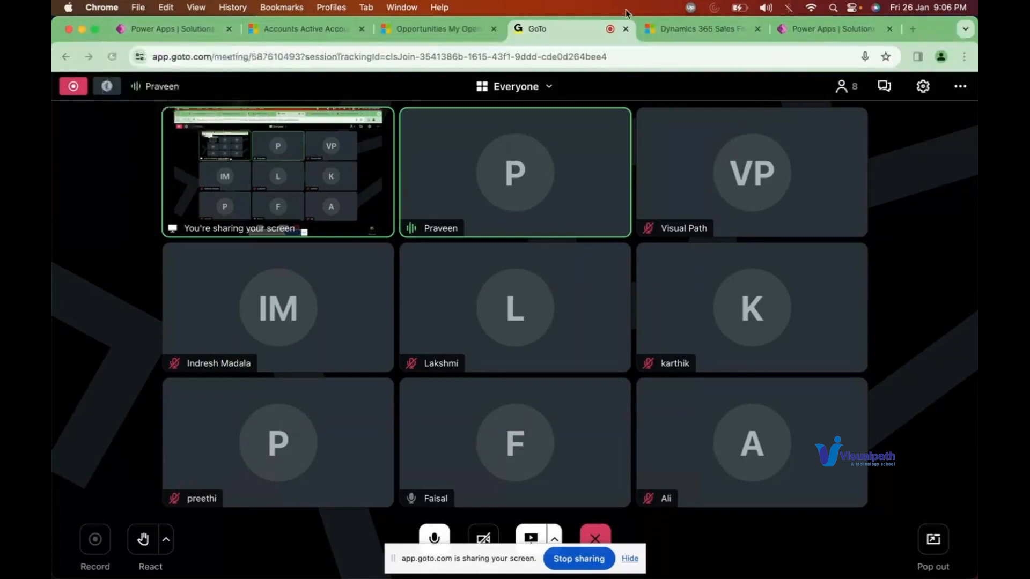
Start a new column in the Doctor table with display name ID and description "Identifier of Doctor"
{"action": "left_click", "coordinate": [844, 33]}
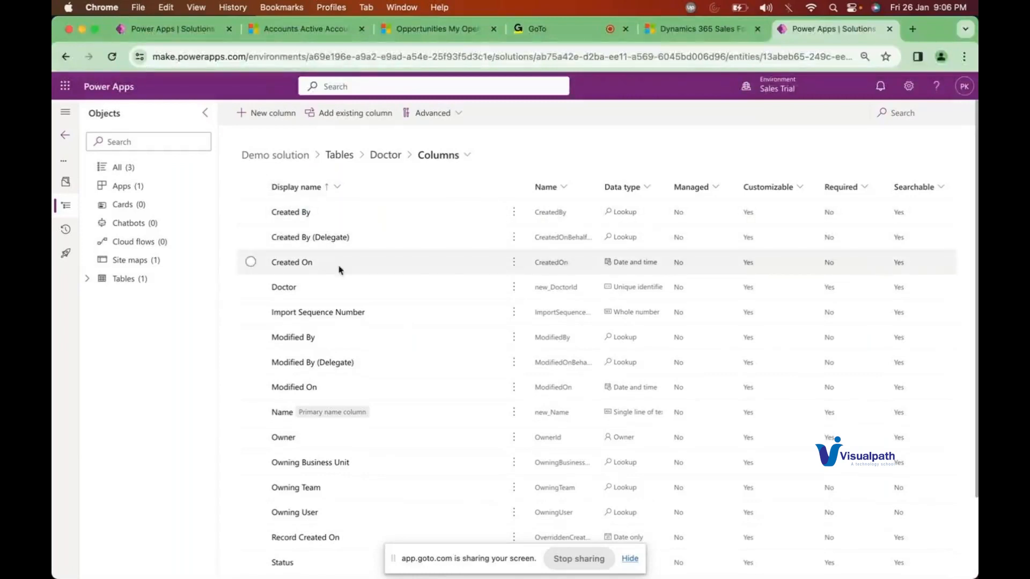
{"action": "scroll", "coordinate": [343, 300], "scroll_direction": "down", "scroll_amount": 3}
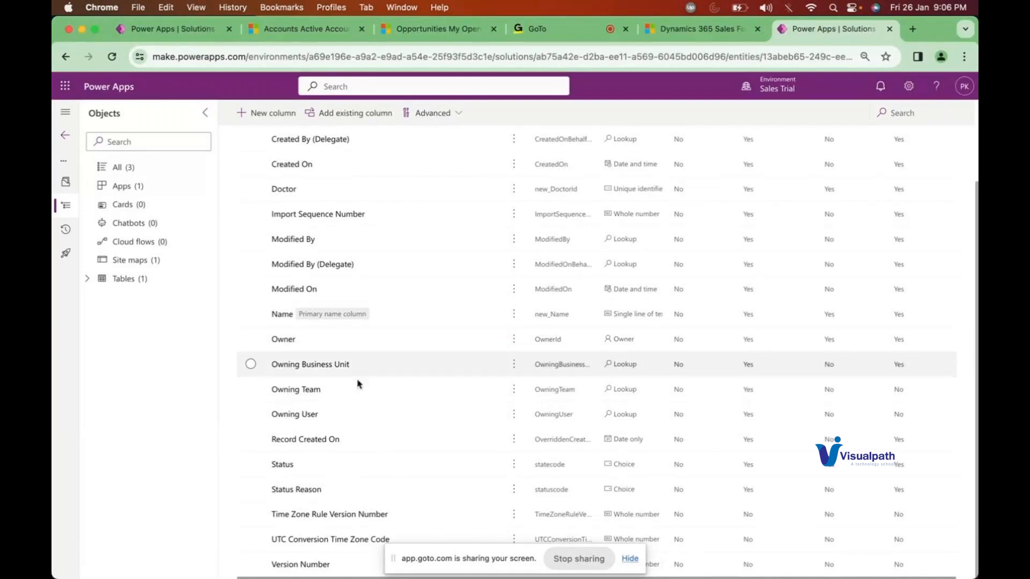
{"action": "scroll", "coordinate": [358, 384], "scroll_direction": "up", "scroll_amount": 5}
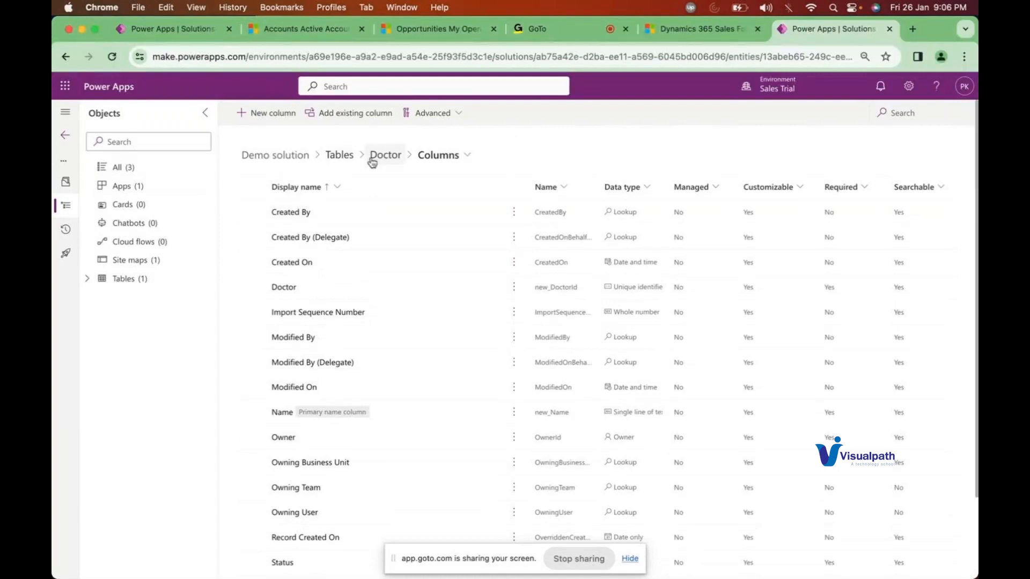
{"action": "left_click", "coordinate": [271, 115]}
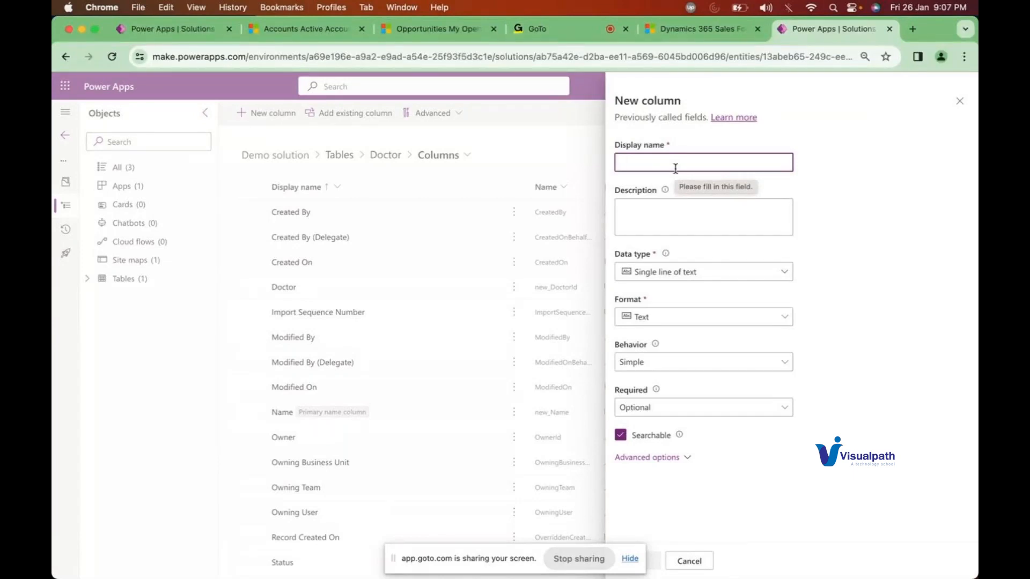
{"action": "type", "text": "iD"}
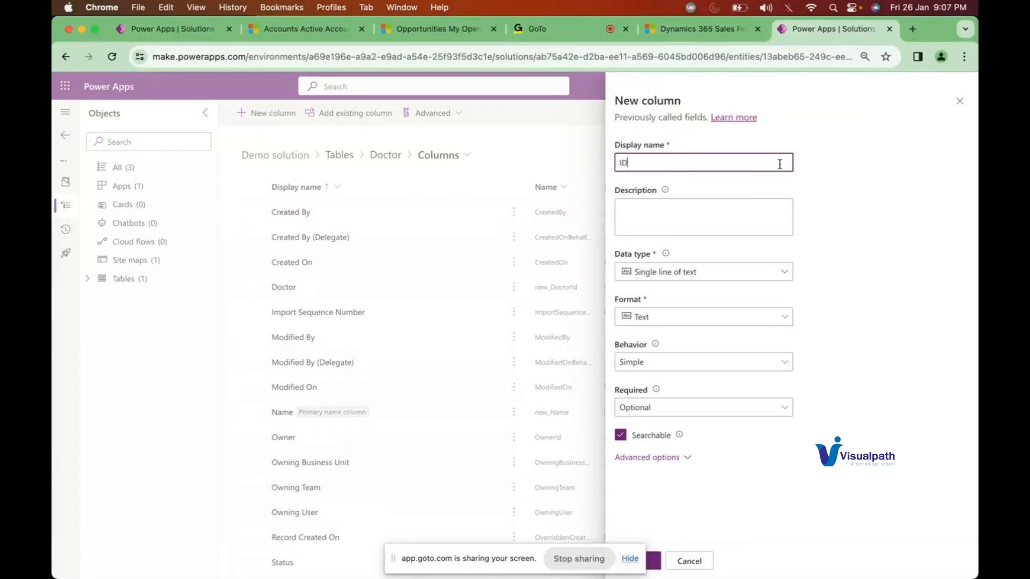
{"action": "left_click", "coordinate": [853, 188]}
{"action": "left_click", "coordinate": [670, 221]}
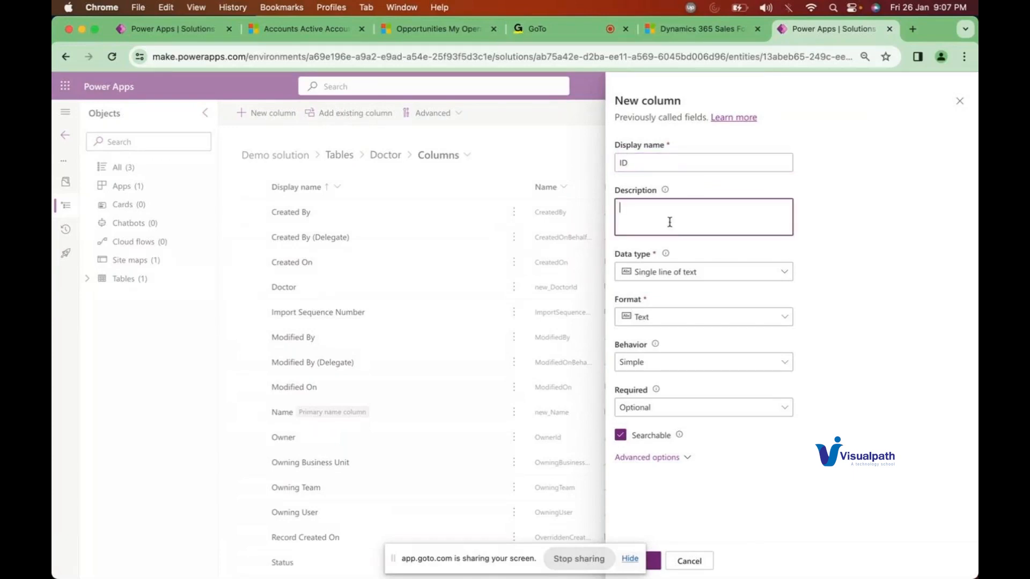
{"action": "type", "text": "Identifier of Doctor"}
Examine the single-line and multiple-line options of the Text data type for the ID column
{"action": "left_click", "coordinate": [763, 276]}
{"action": "left_click", "coordinate": [688, 284]}
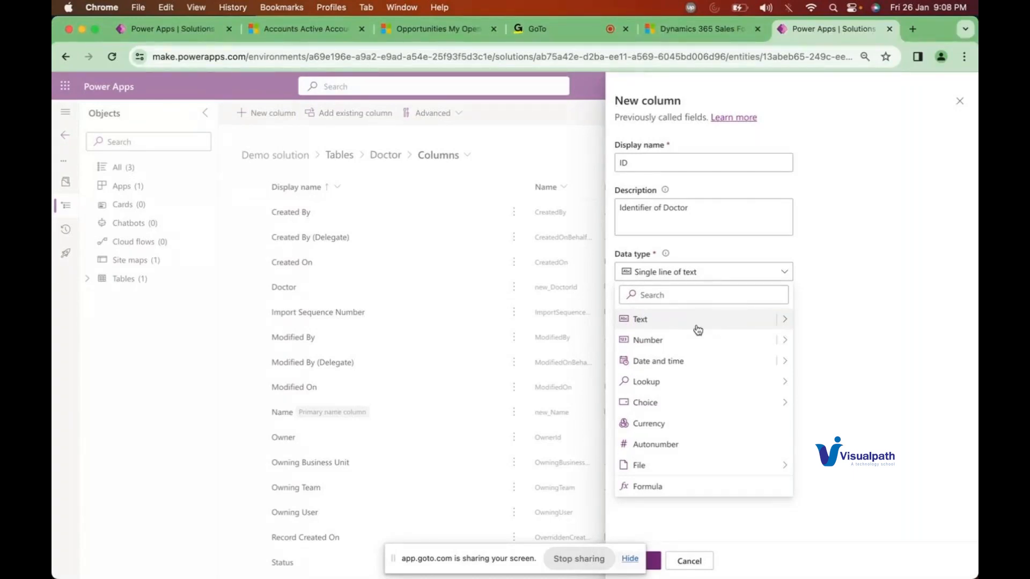
{"action": "left_click", "coordinate": [784, 321]}
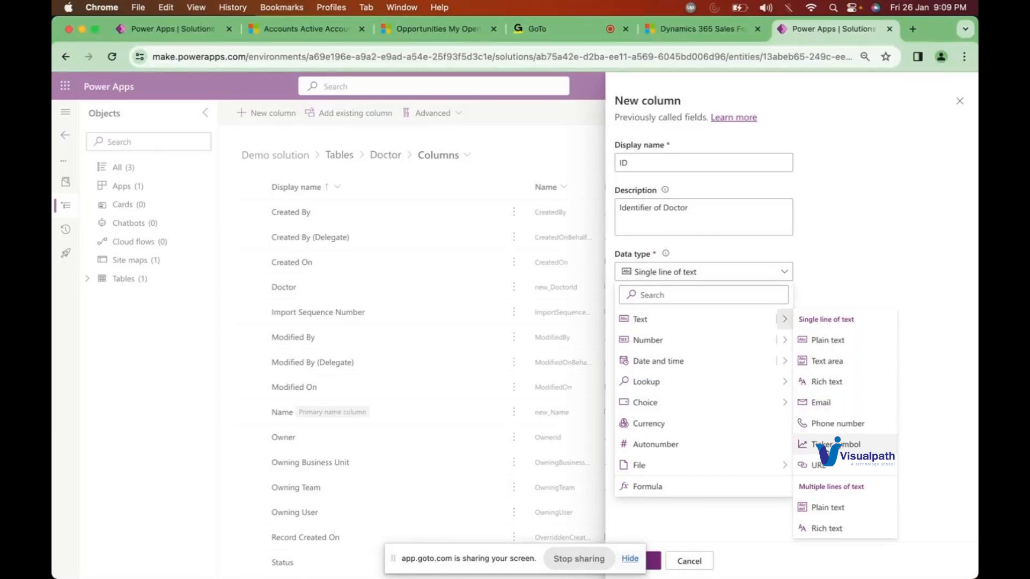
Search the web for "google stock" in a new browser tab and highlight the ticker symbol GOOG
{"action": "left_click", "coordinate": [912, 29]}
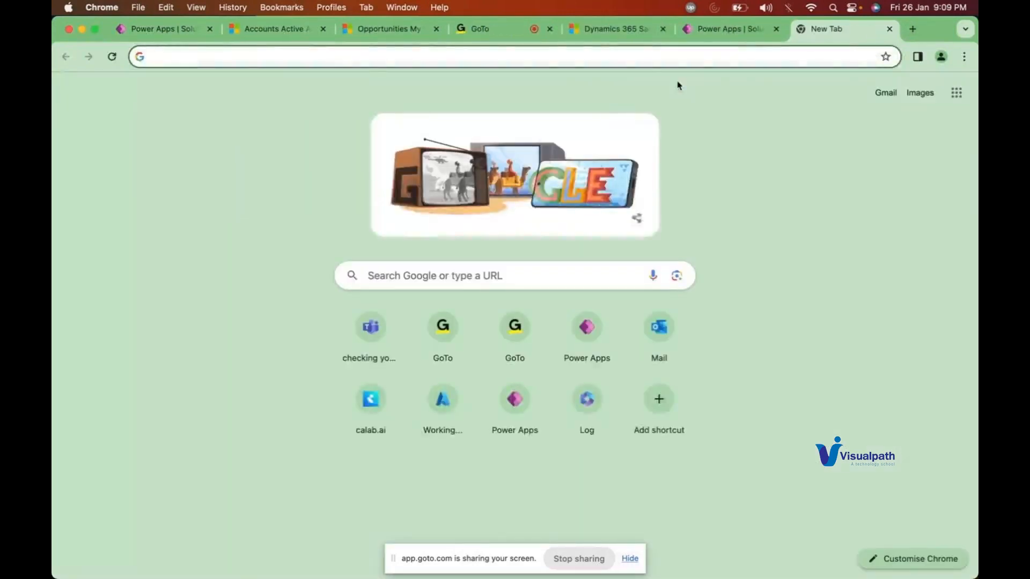
{"action": "type", "text": "Google stock"}
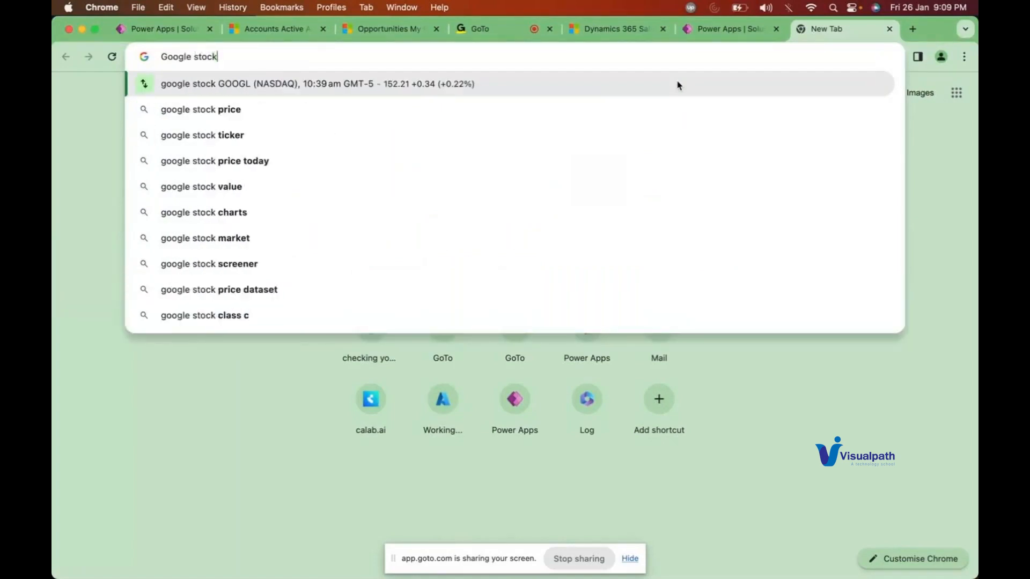
{"action": "left_click", "coordinate": [678, 85]}
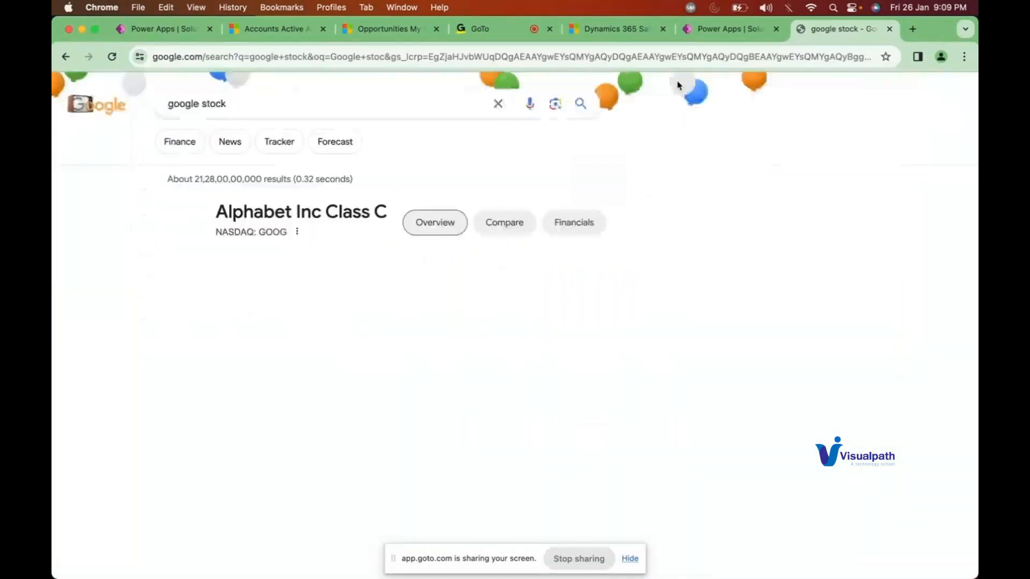
{"action": "mouse_move", "coordinate": [258, 231]}
{"action": "left_mouse_down"}
{"action": "mouse_move", "coordinate": [285, 234]}
{"action": "mouse_move", "coordinate": [260, 233]}
{"action": "left_mouse_up"}
{"action": "left_click", "coordinate": [285, 235]}
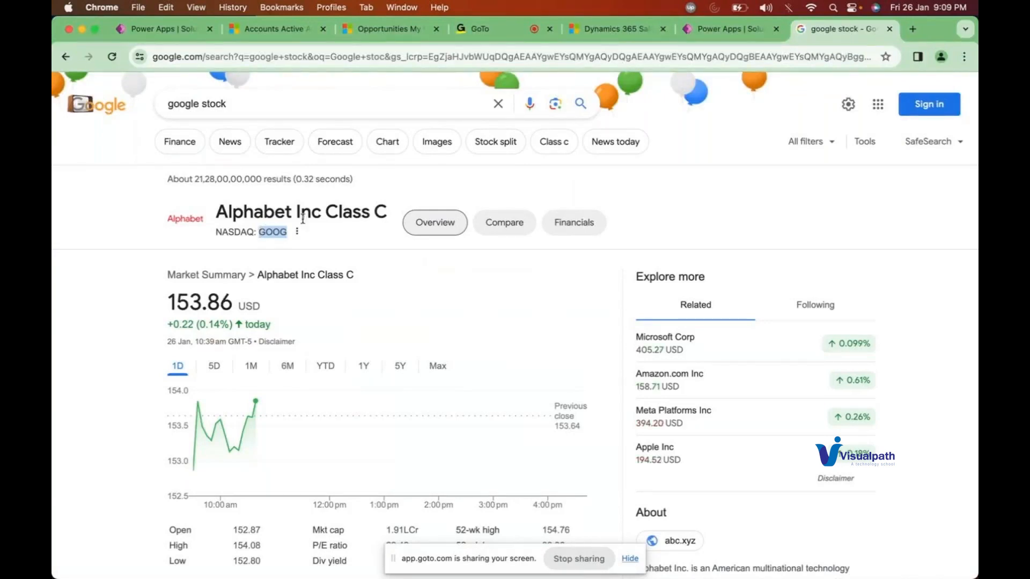
{"action": "left_click", "coordinate": [269, 233]}
{"action": "left_click_drag", "start_coordinate": [262, 232], "coordinate": [286, 233]}
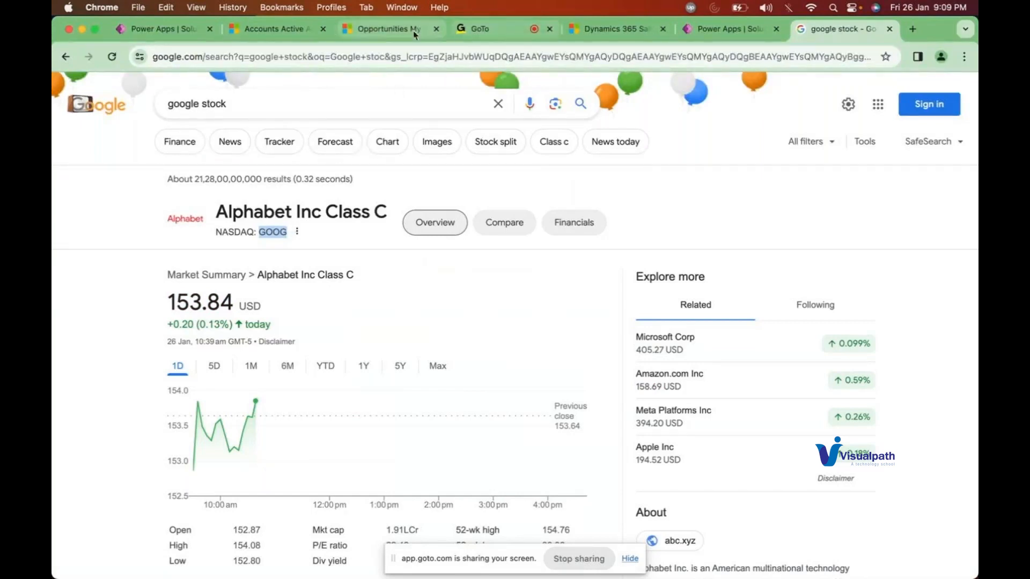
{"action": "left_click", "coordinate": [720, 33]}
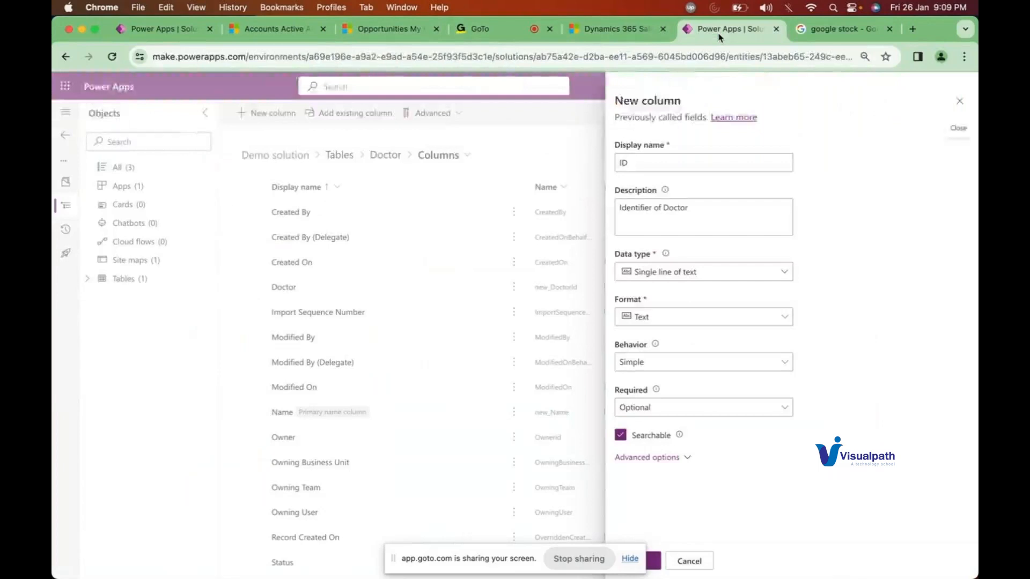
{"action": "left_click", "coordinate": [815, 32]}
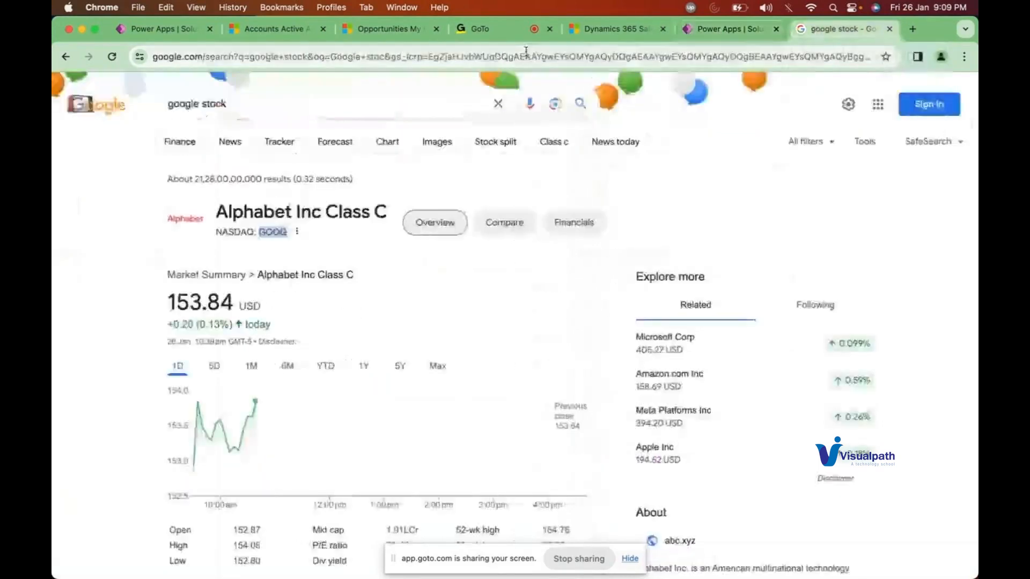
{"action": "left_click", "coordinate": [472, 32]}
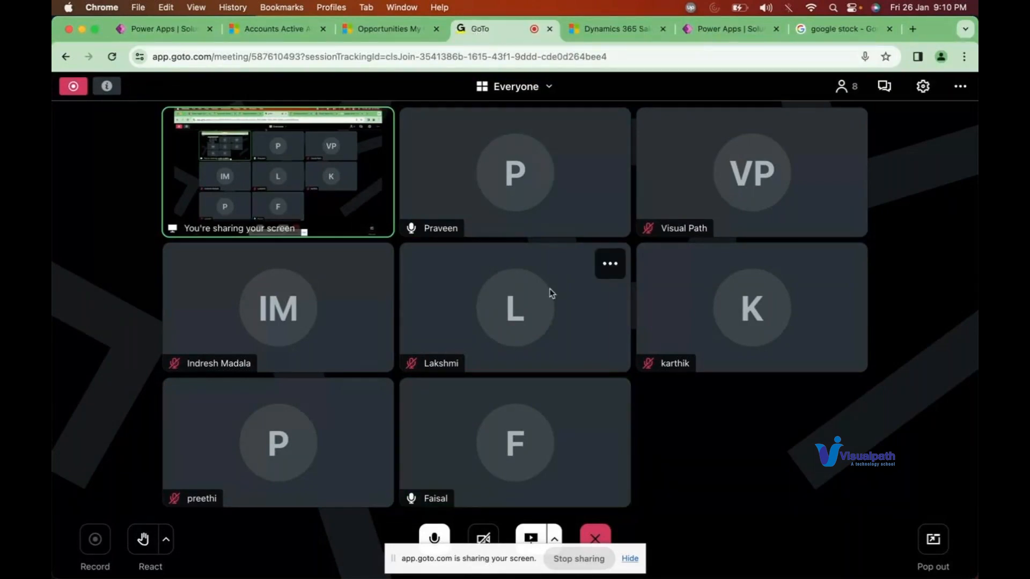
{"action": "left_click", "coordinate": [609, 401]}
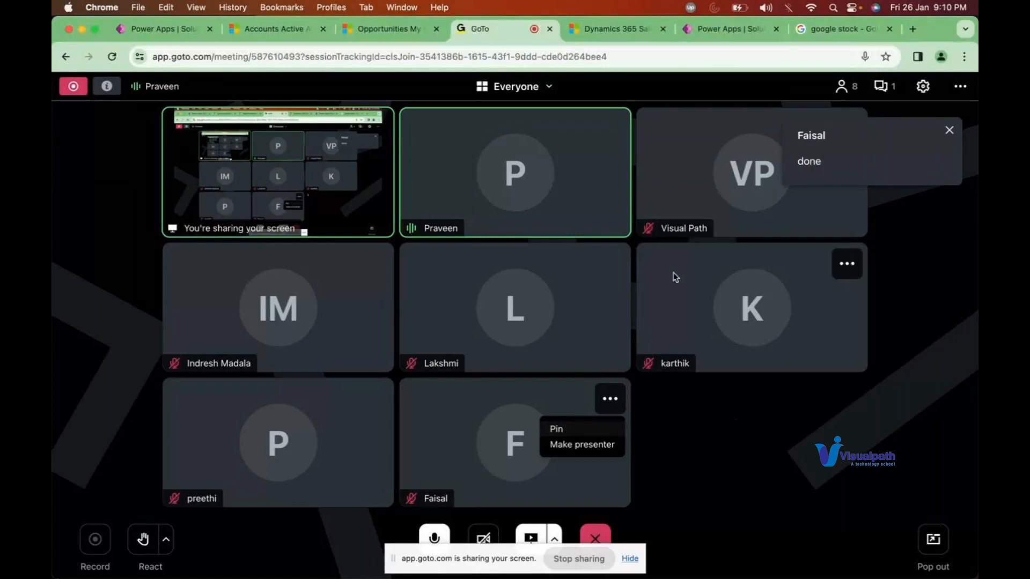
Return to the new column form in Power Apps and examine the text formats and the Text, Number, Date and time, and Lookup data types
{"action": "left_click", "coordinate": [709, 33]}
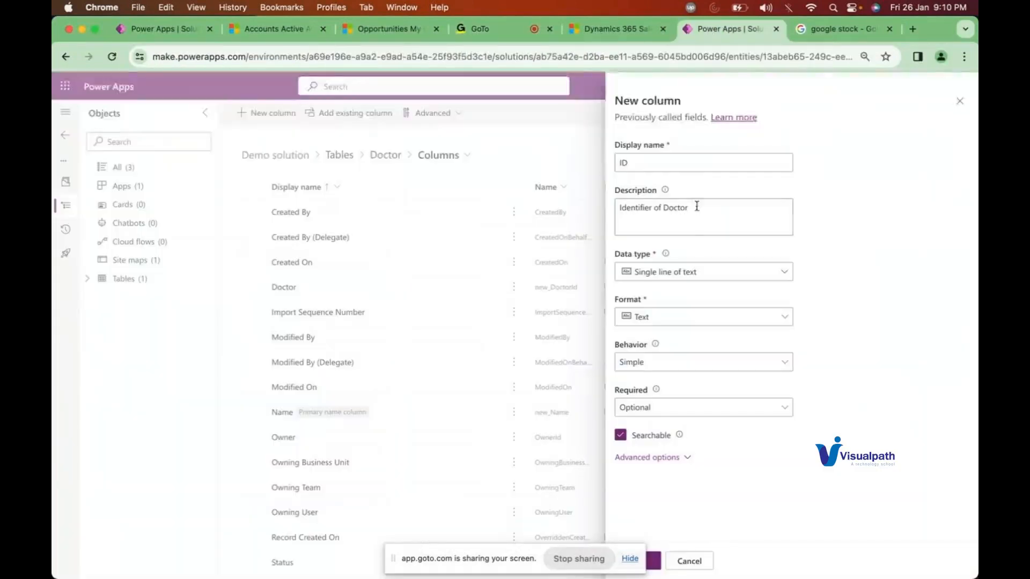
{"action": "left_click", "coordinate": [783, 319]}
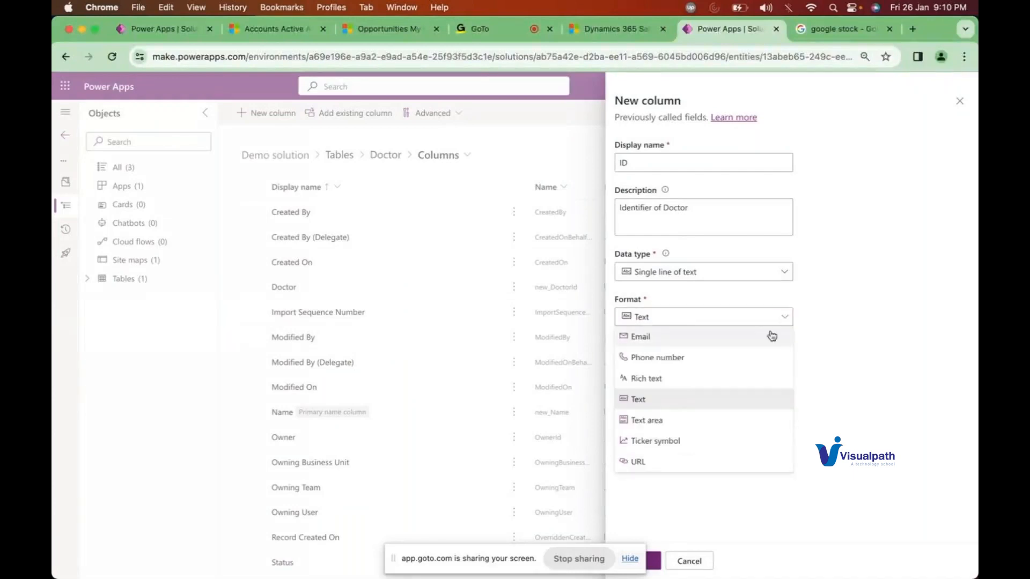
{"action": "left_click", "coordinate": [828, 354]}
{"action": "left_click", "coordinate": [783, 272]}
{"action": "mouse_move", "coordinate": [790, 321]}
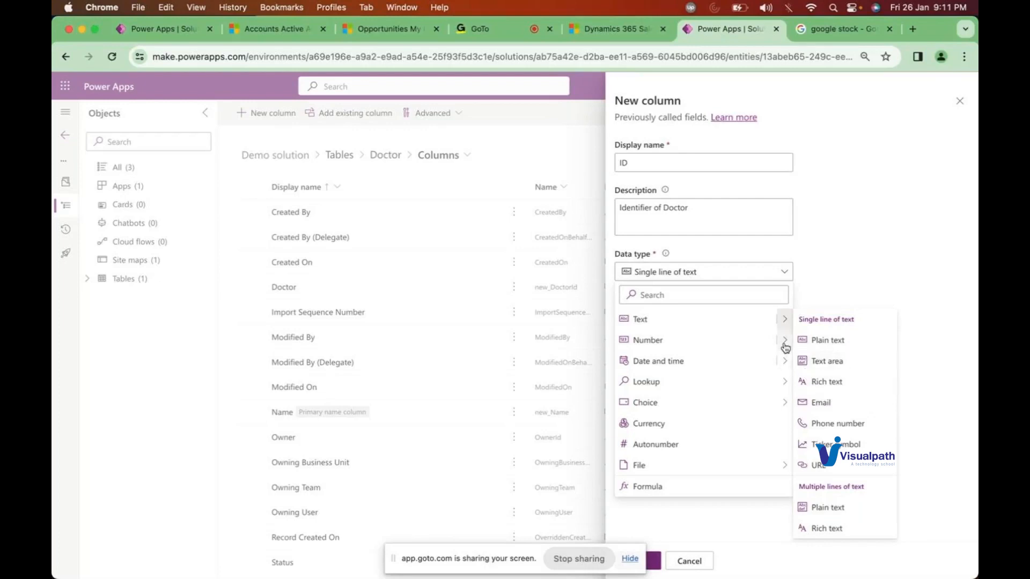
{"action": "mouse_move", "coordinate": [785, 347]}
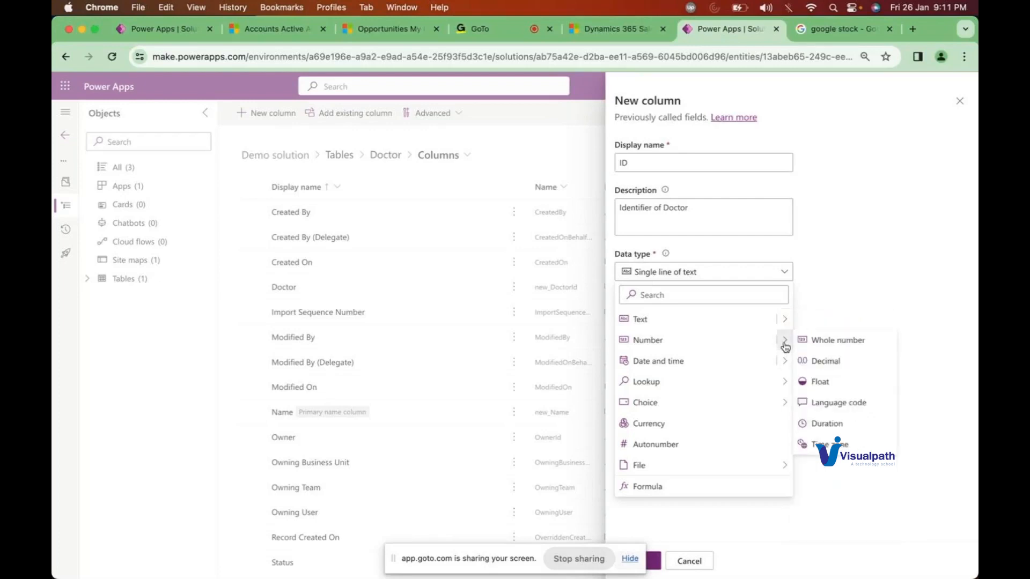
{"action": "mouse_move", "coordinate": [785, 321]}
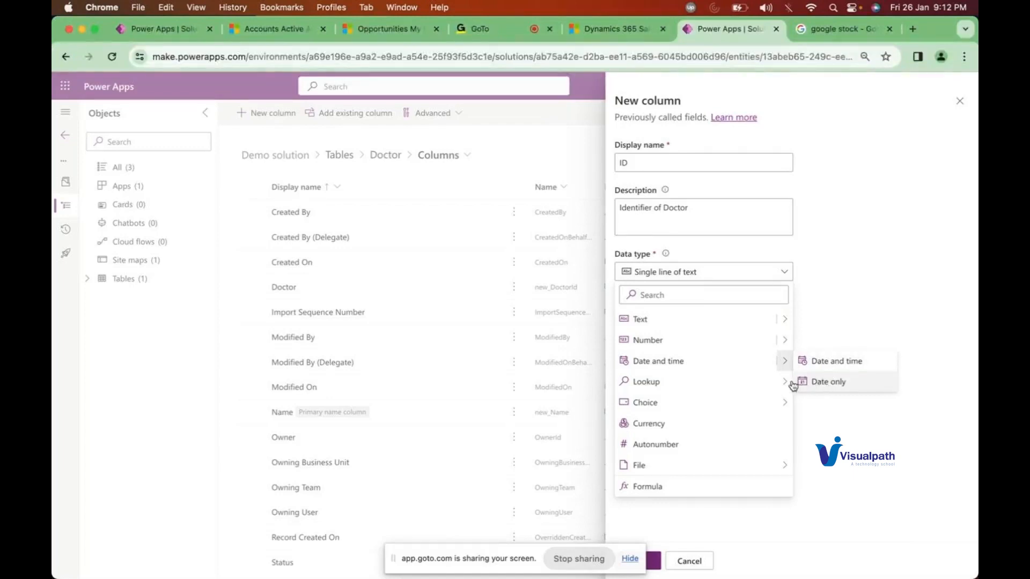
{"action": "mouse_move", "coordinate": [785, 385]}
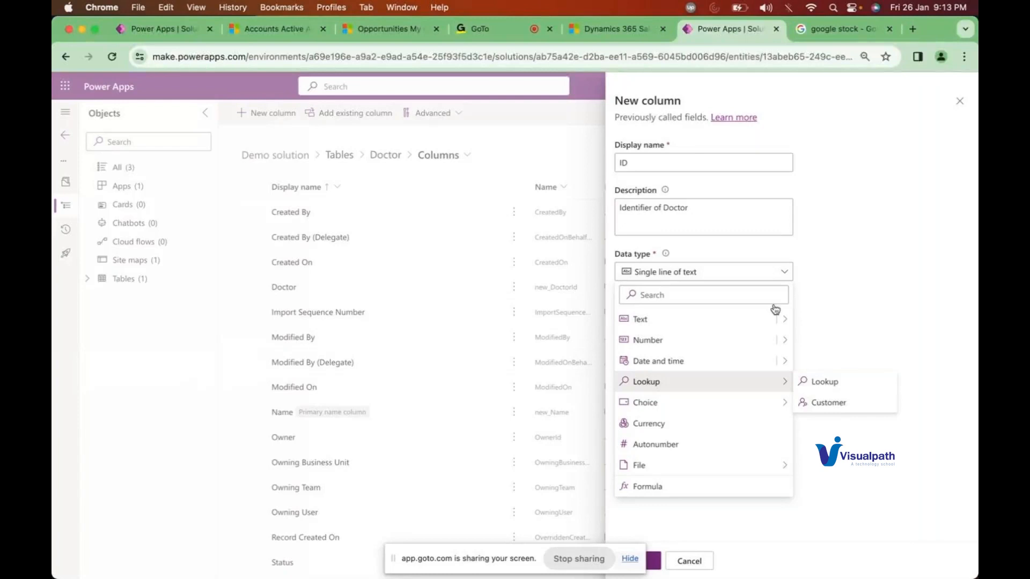
Switch to Dynamics 365 and examine the Customers group in the Sales trial app and the Active Accounts list
{"action": "left_click", "coordinate": [296, 30]}
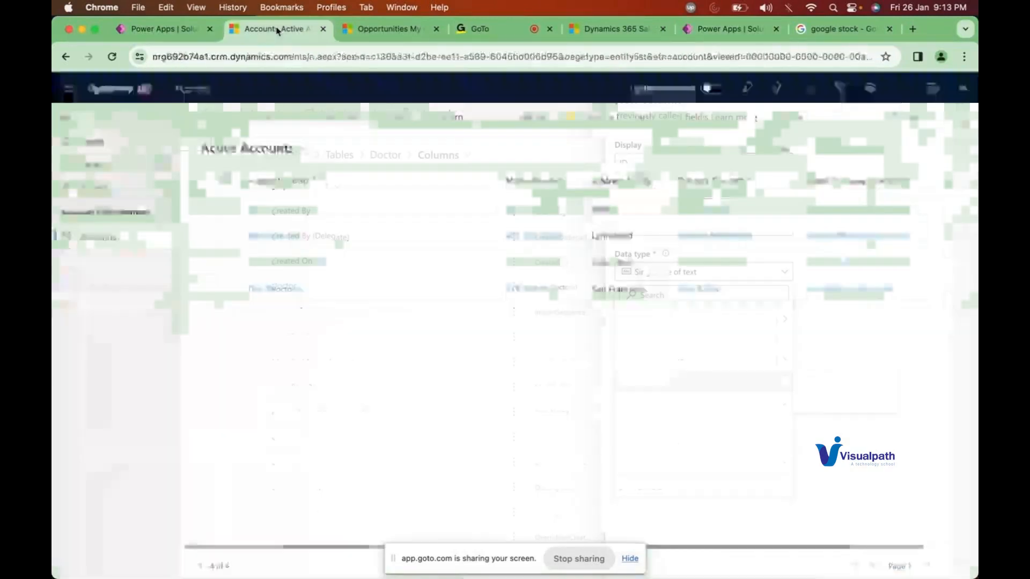
{"action": "left_click", "coordinate": [393, 35]}
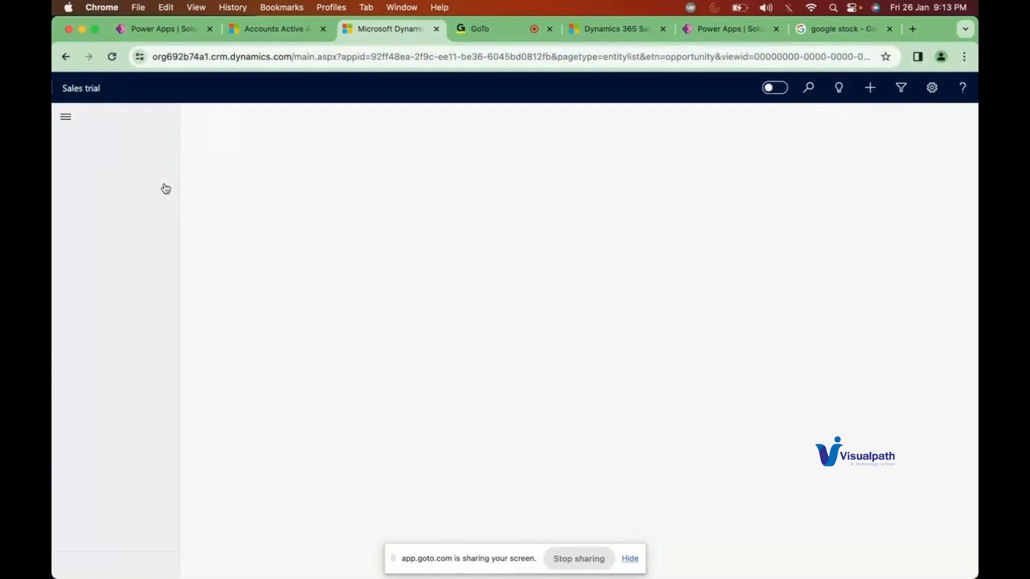
{"action": "scroll", "coordinate": [102, 363], "scroll_direction": "down", "scroll_amount": 1}
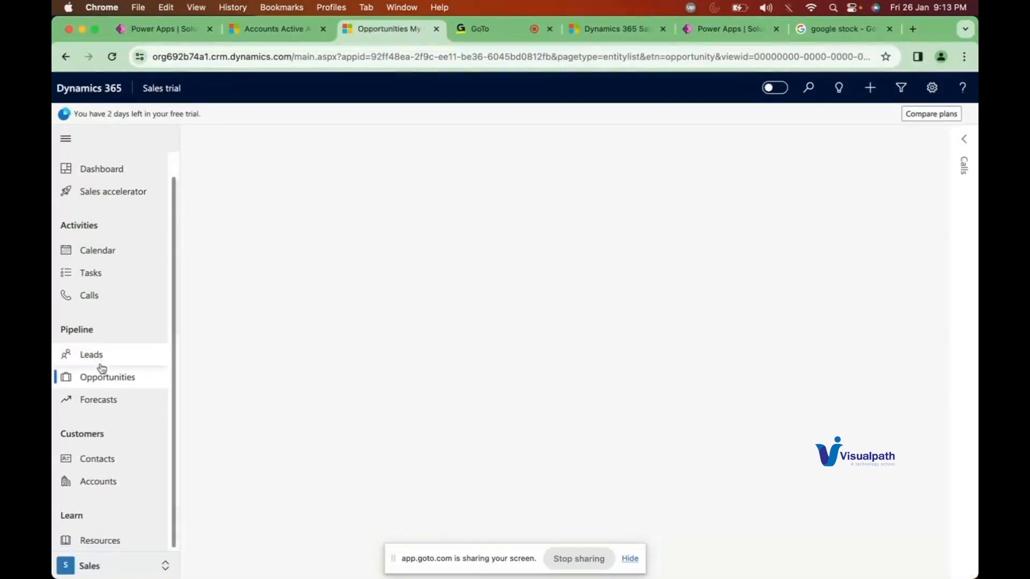
{"action": "double_click", "coordinate": [76, 434]}
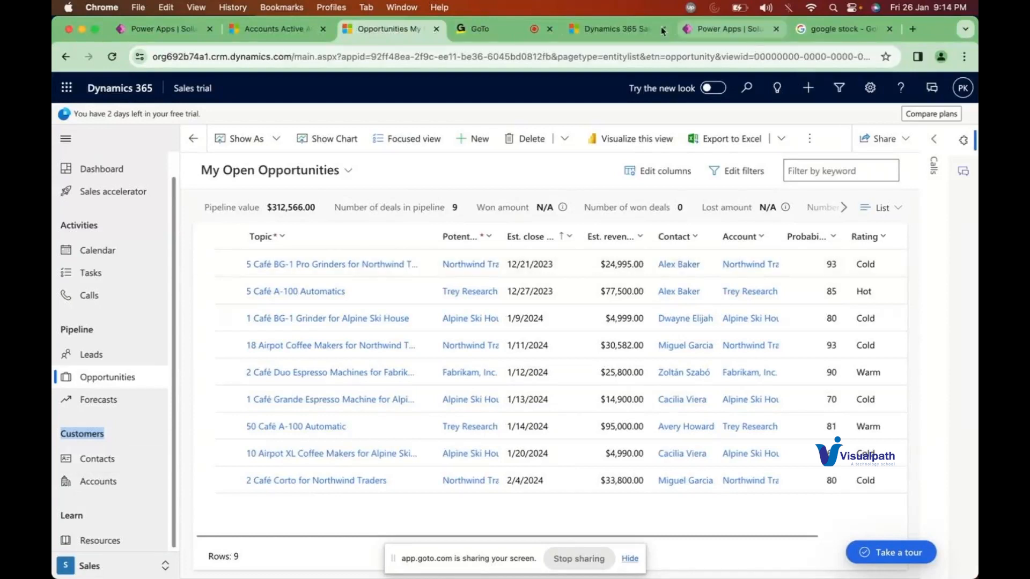
{"action": "left_click", "coordinate": [594, 33]}
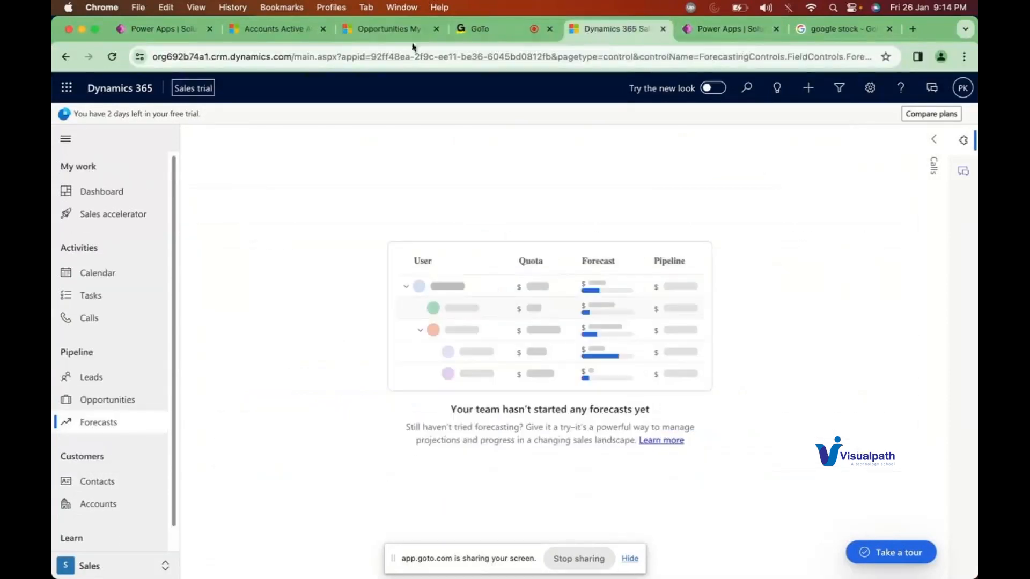
{"action": "left_click", "coordinate": [290, 33]}
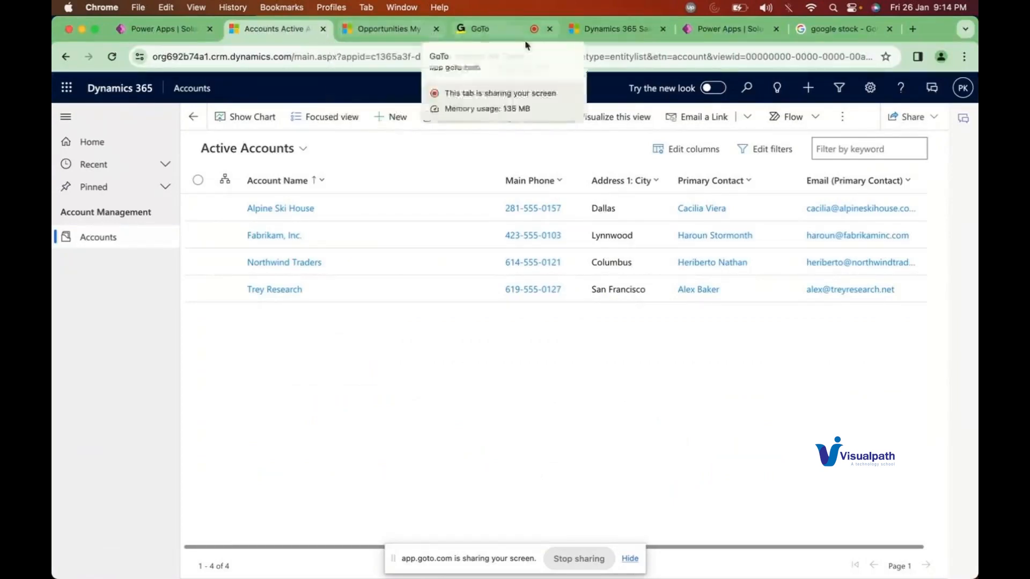
{"action": "left_click", "coordinate": [606, 35]}
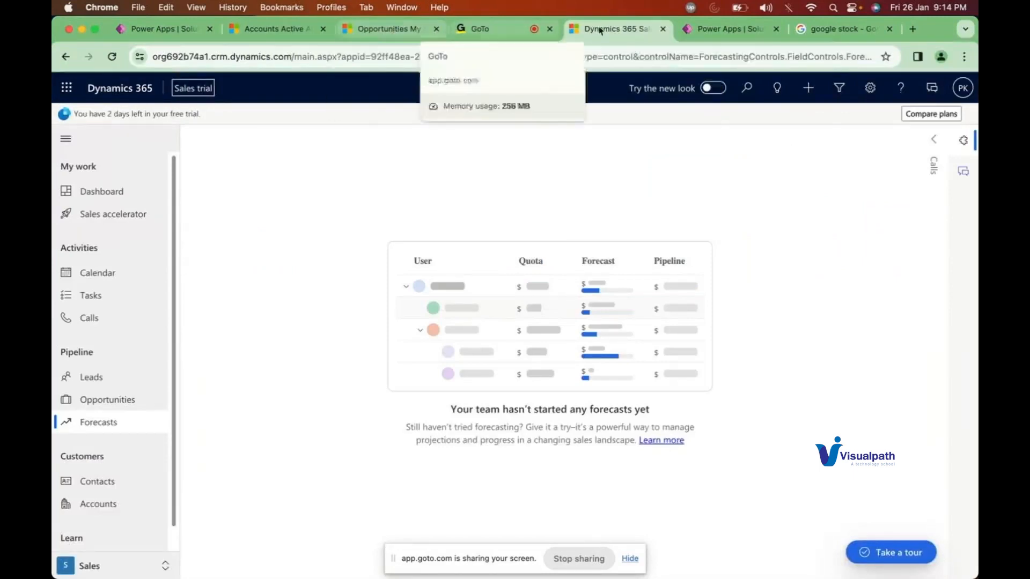
Return to the new column form in Power Apps and examine the Lookup, Choice and Number data type options
{"action": "left_click", "coordinate": [726, 27]}
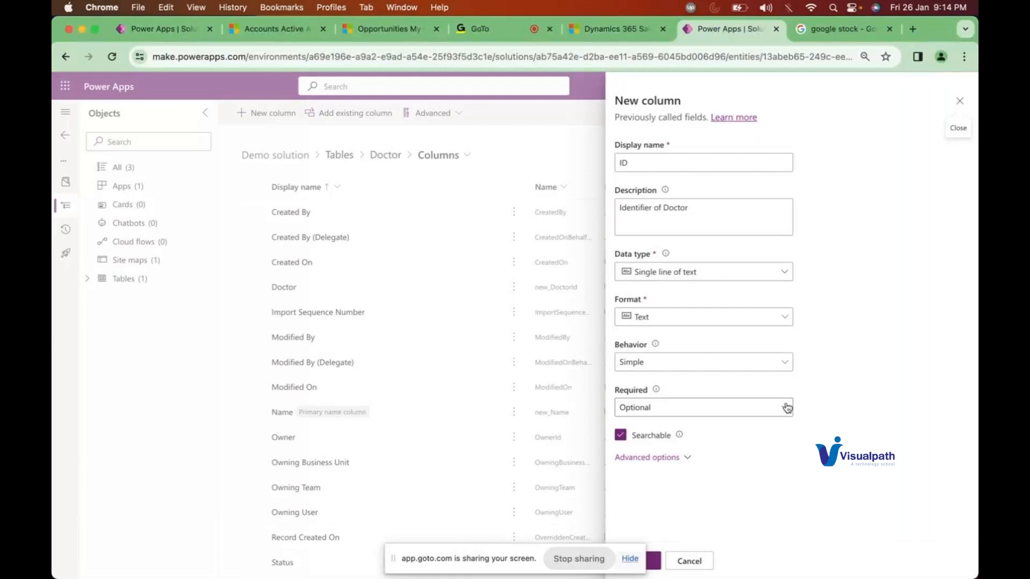
{"action": "left_click", "coordinate": [786, 280]}
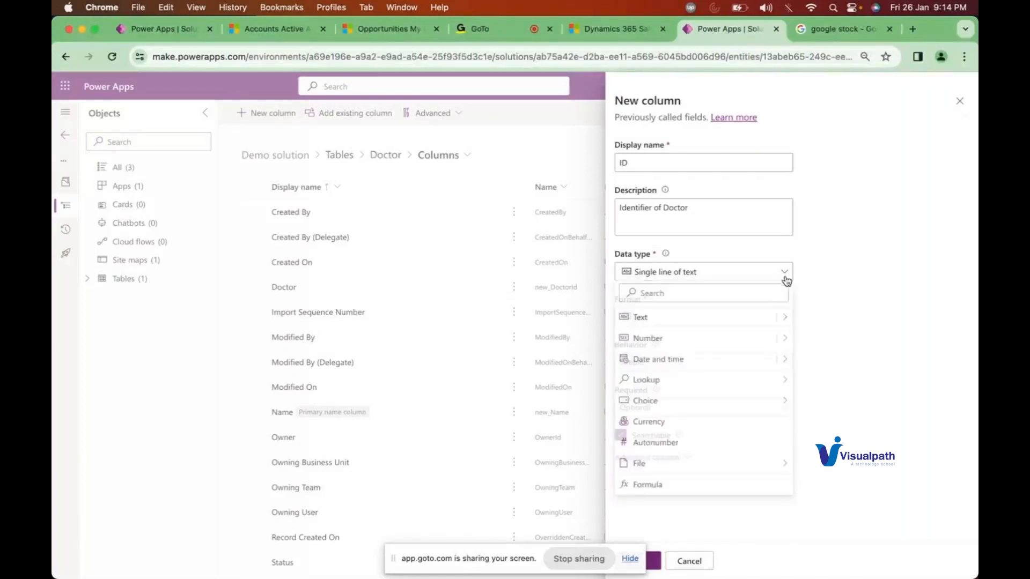
{"action": "mouse_move", "coordinate": [778, 389]}
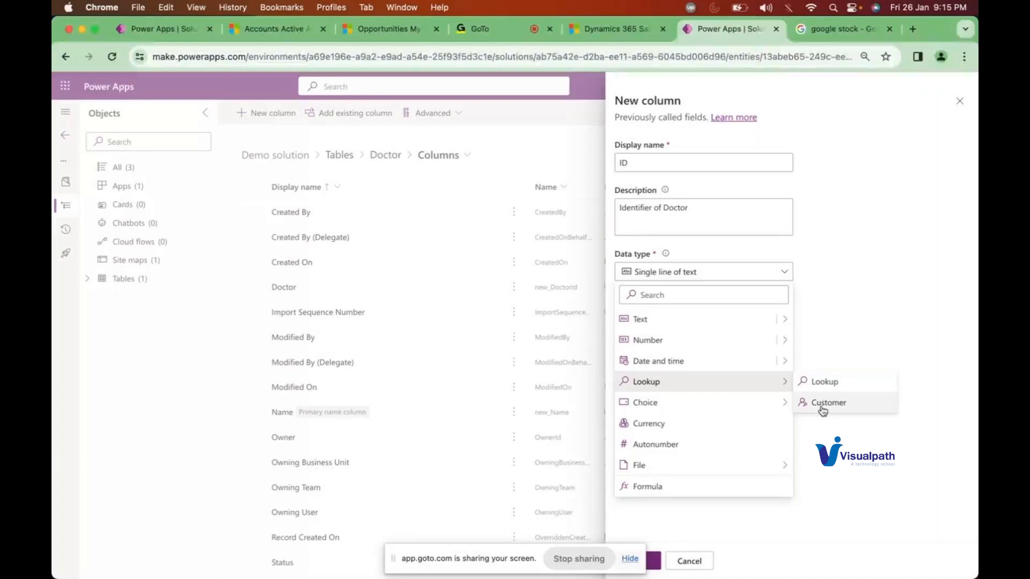
{"action": "mouse_move", "coordinate": [773, 411]}
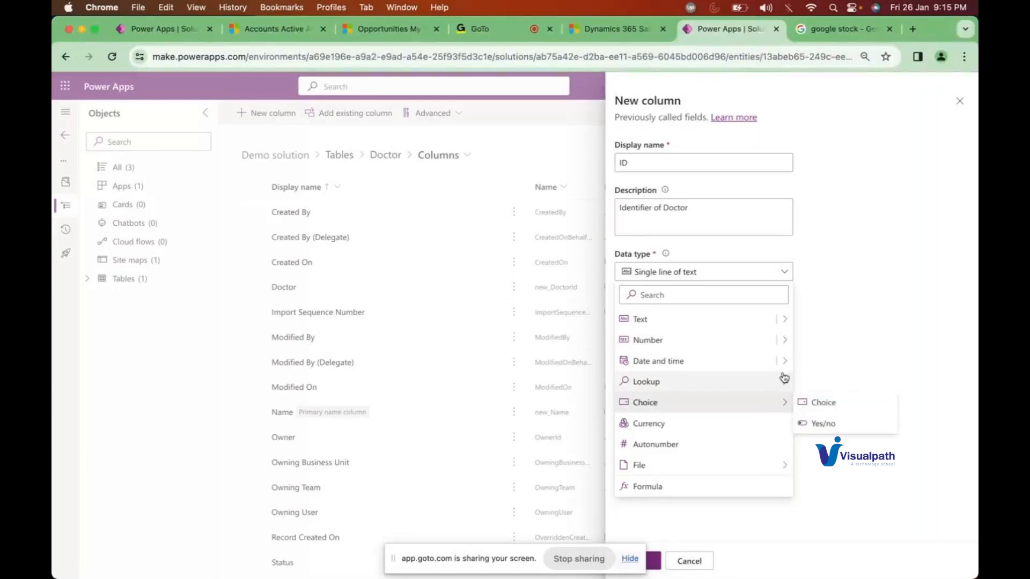
{"action": "mouse_move", "coordinate": [786, 345]}
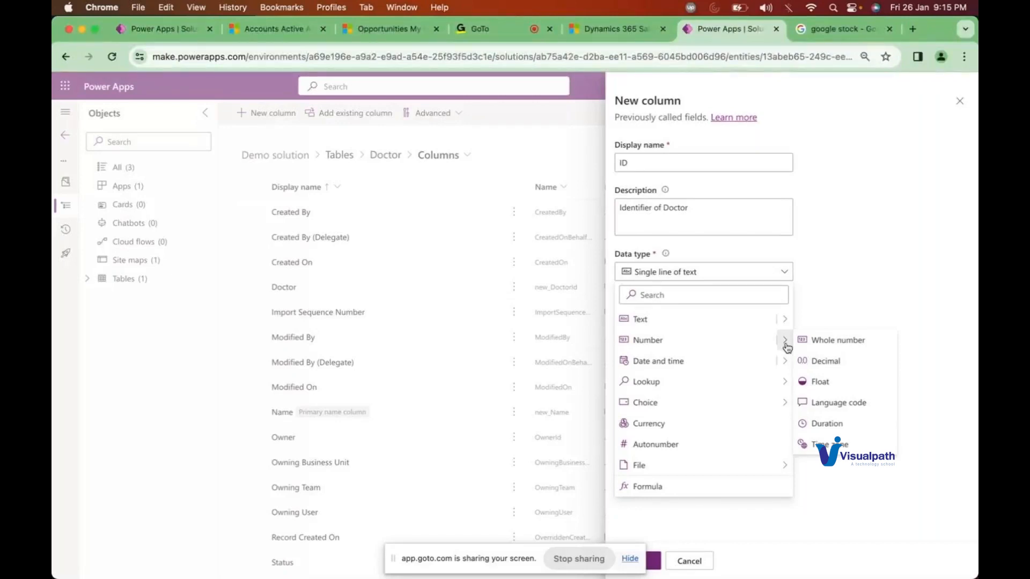
{"action": "mouse_move", "coordinate": [784, 366]}
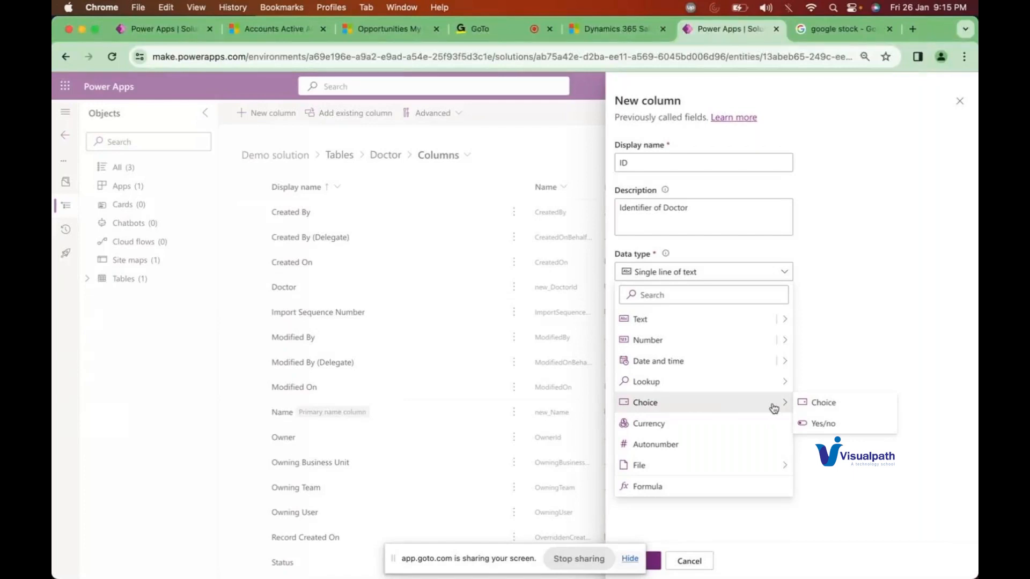
Switch to Dynamics 365, open the opportunity "5 Café BG-1 Pro Grinders for Northwind Traders" and set its purchase timeframe to Next Quarter
{"action": "left_click", "coordinate": [276, 36]}
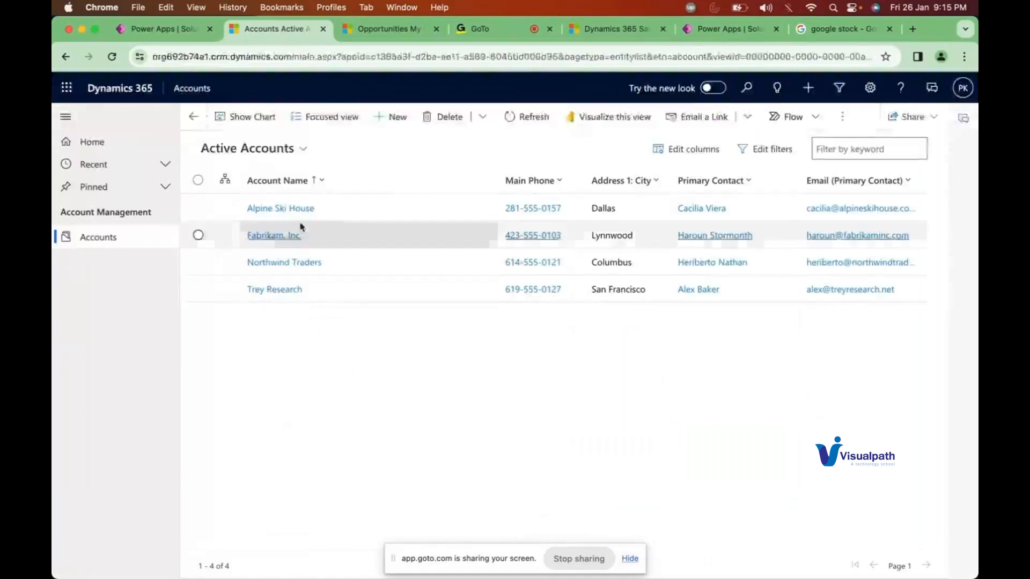
{"action": "left_click", "coordinate": [408, 30]}
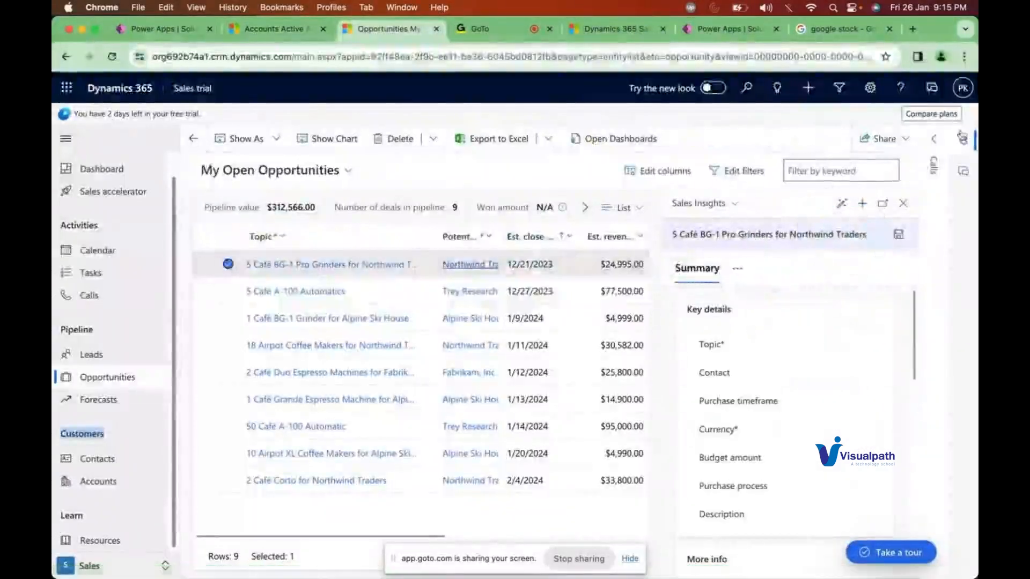
{"action": "left_click", "coordinate": [882, 204]}
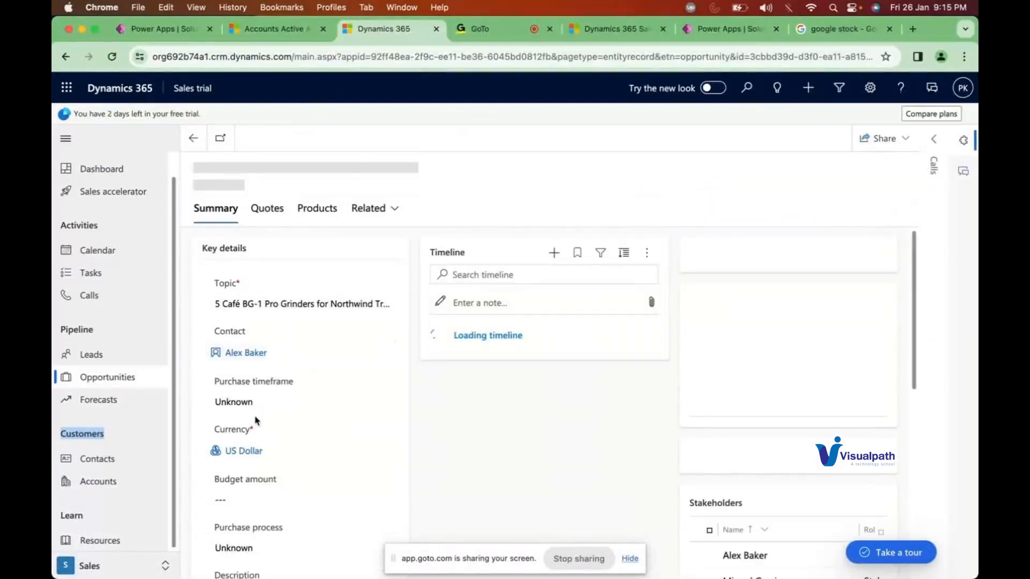
{"action": "left_click", "coordinate": [244, 403]}
{"action": "left_click", "coordinate": [244, 402]}
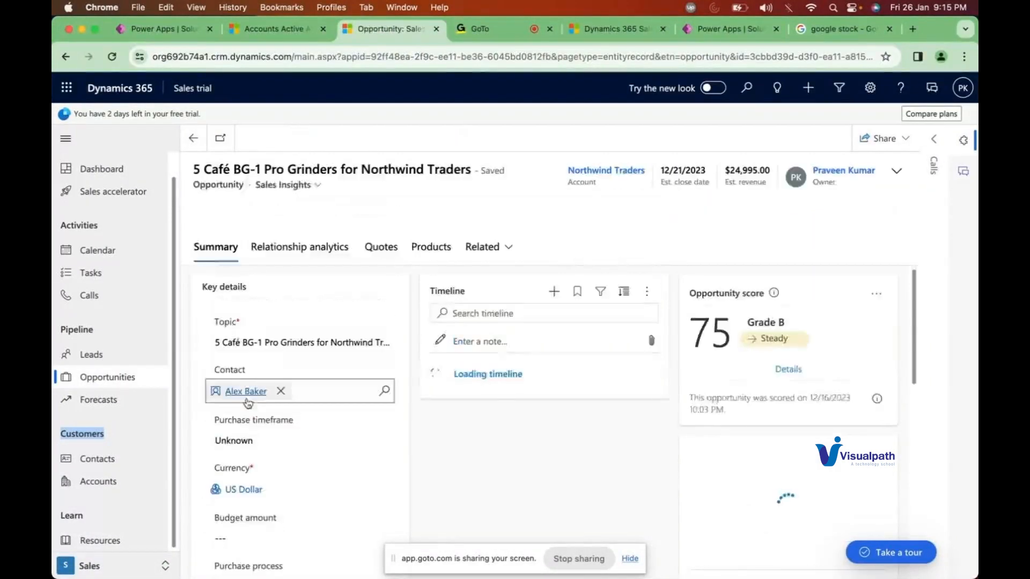
{"action": "left_click", "coordinate": [247, 440]}
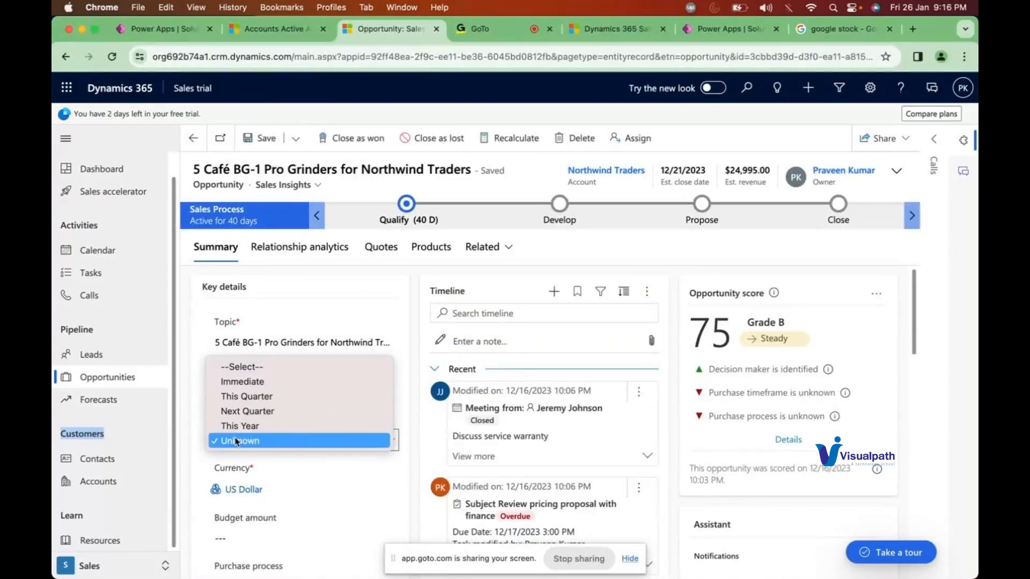
{"action": "left_click", "coordinate": [249, 415]}
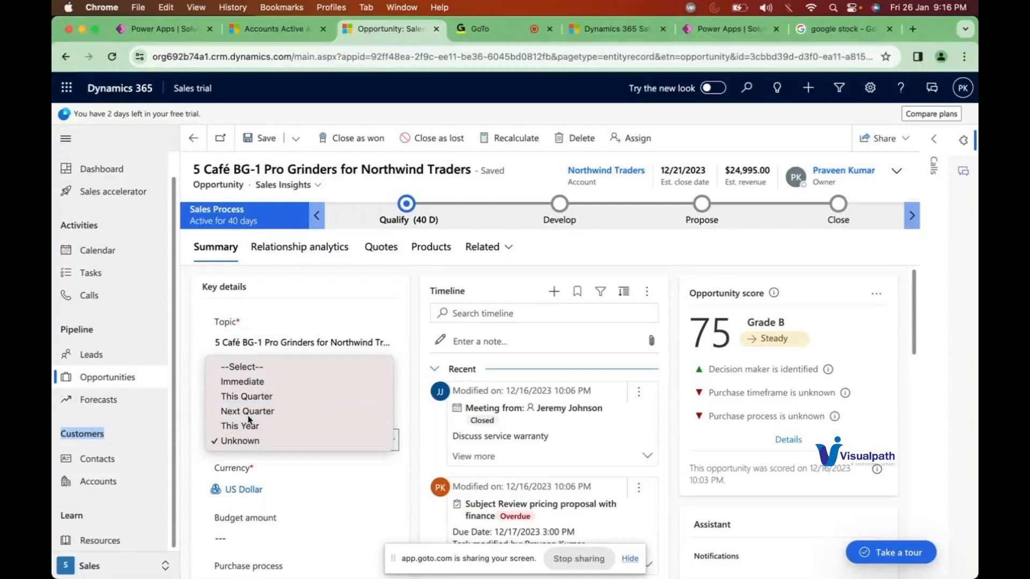
{"action": "left_click", "coordinate": [271, 448]}
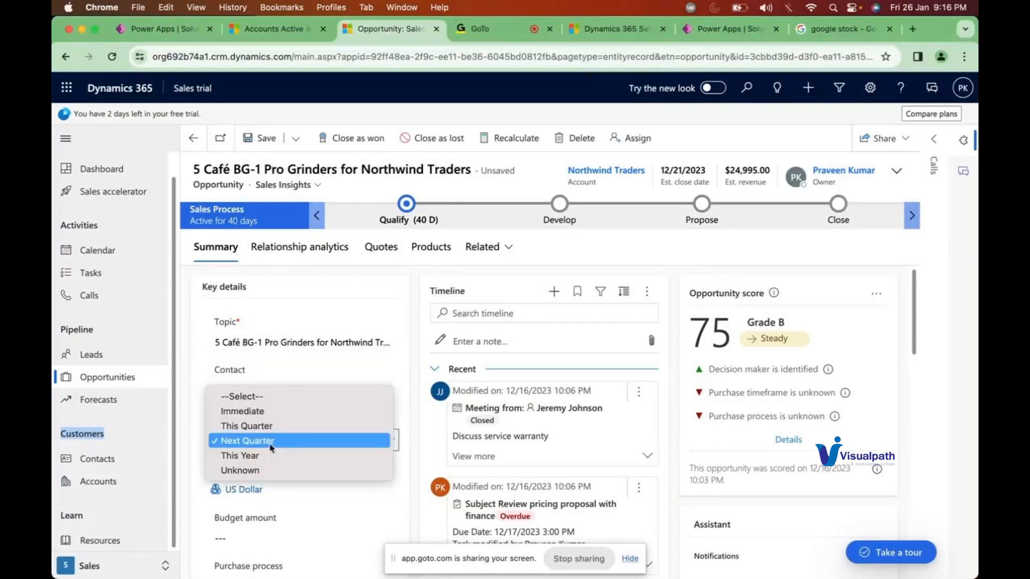
Switch back to the new column form in Power Apps and examine the Choice, Autonumber and File data types
{"action": "left_click", "coordinate": [738, 36]}
{"action": "left_click", "coordinate": [738, 32]}
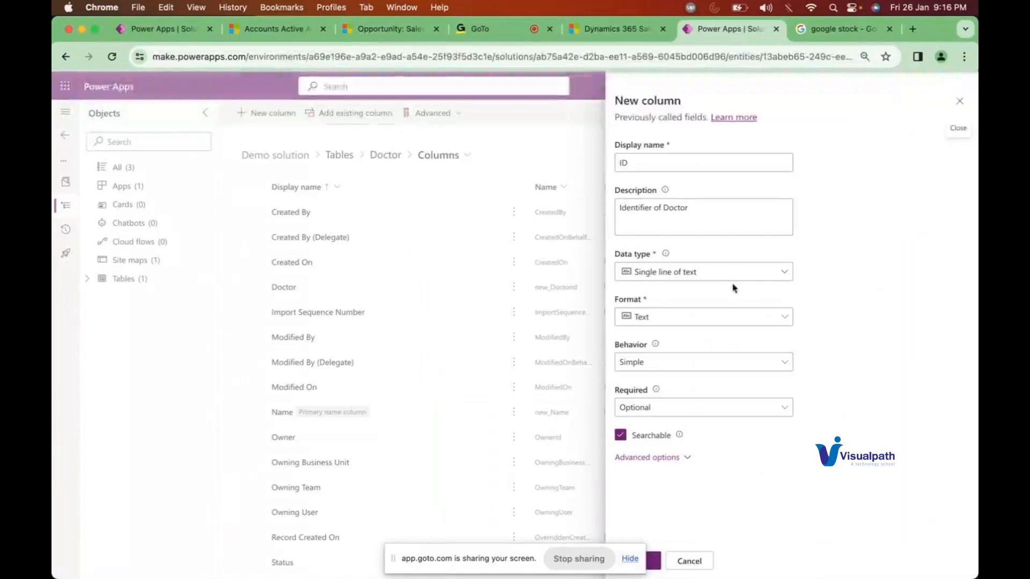
{"action": "left_click", "coordinate": [775, 278]}
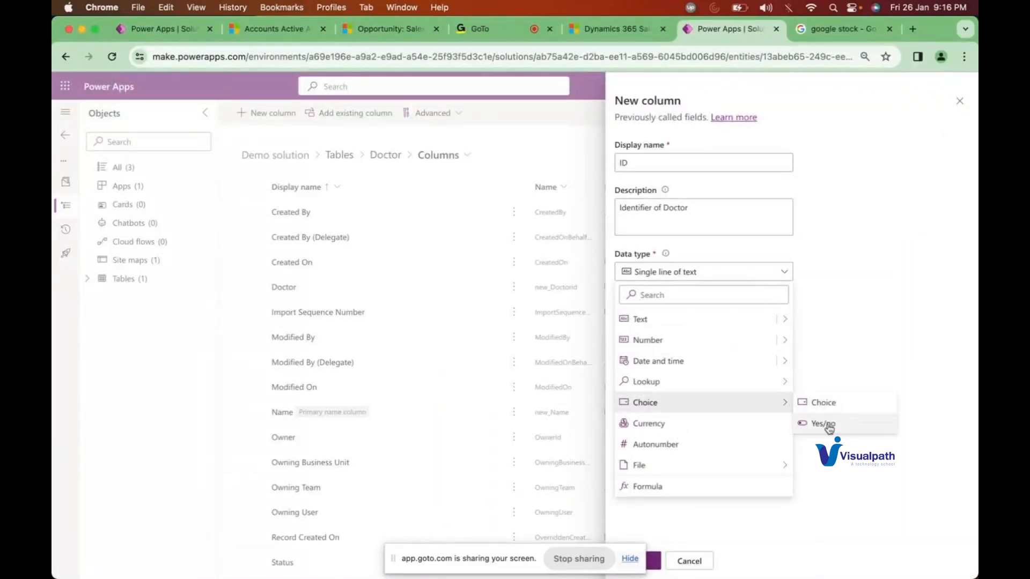
{"action": "left_click", "coordinate": [622, 33]}
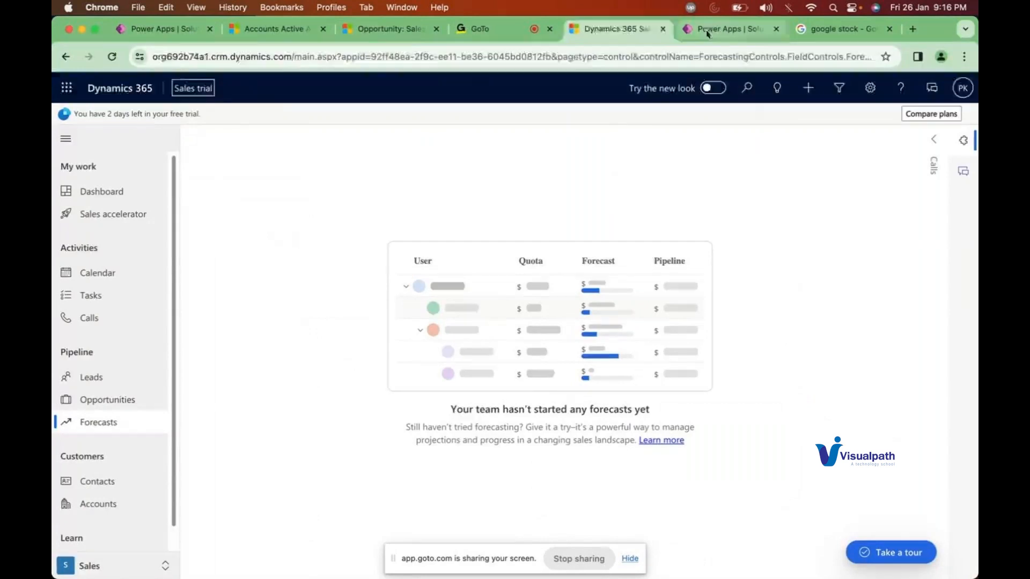
{"action": "left_click", "coordinate": [727, 29]}
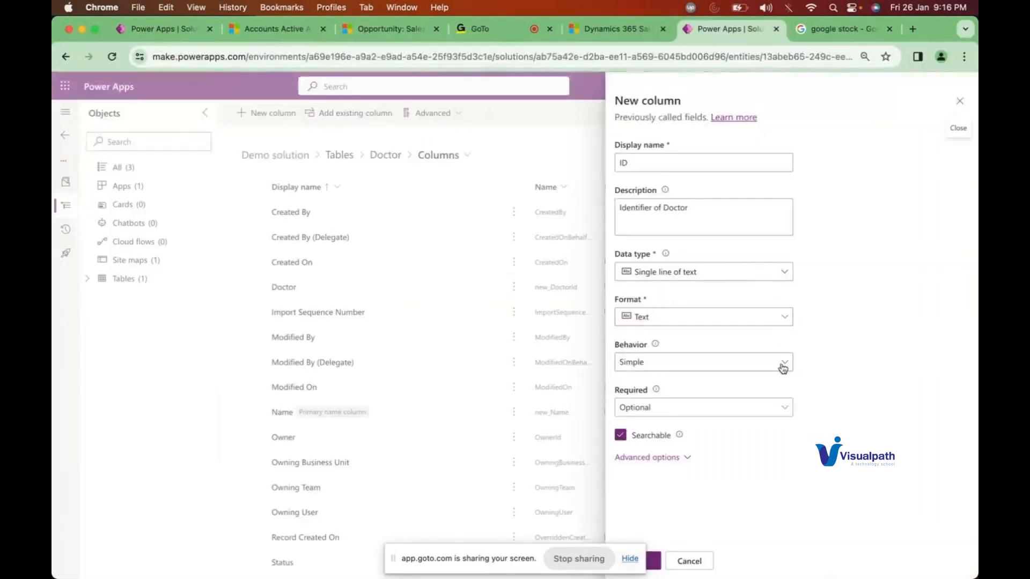
{"action": "left_click", "coordinate": [780, 274]}
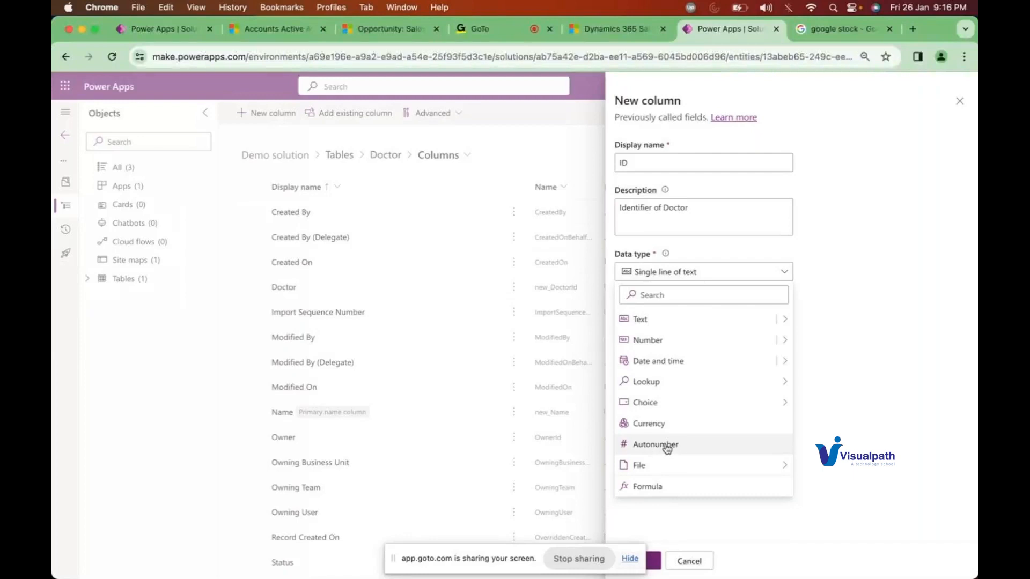
{"action": "mouse_move", "coordinate": [669, 464]}
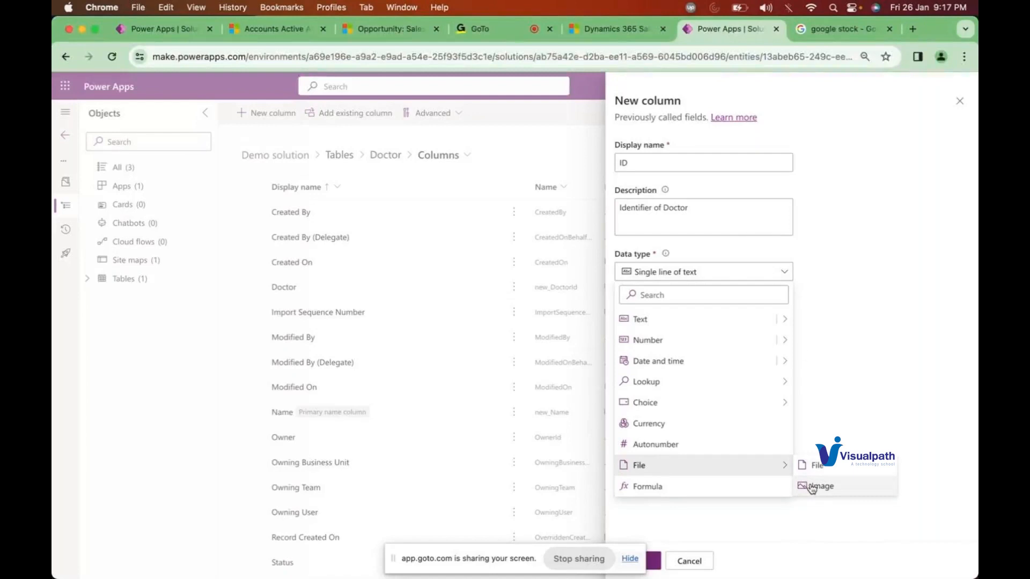
Check the GoTo meeting and examine the My Open Opportunities list in the Dynamics 365 Sales trial app
{"action": "left_click", "coordinate": [462, 30]}
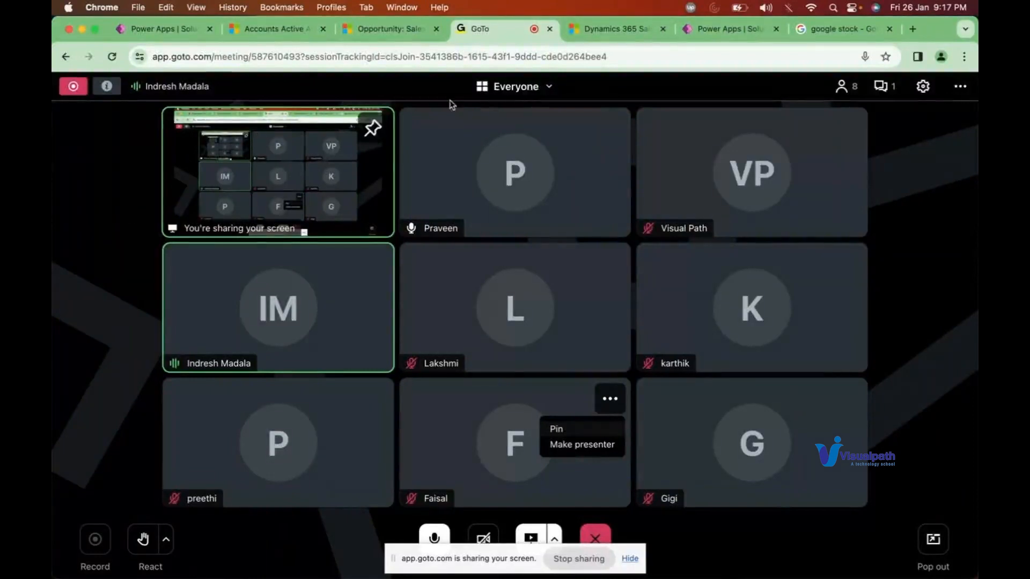
{"action": "left_click", "coordinate": [718, 30]}
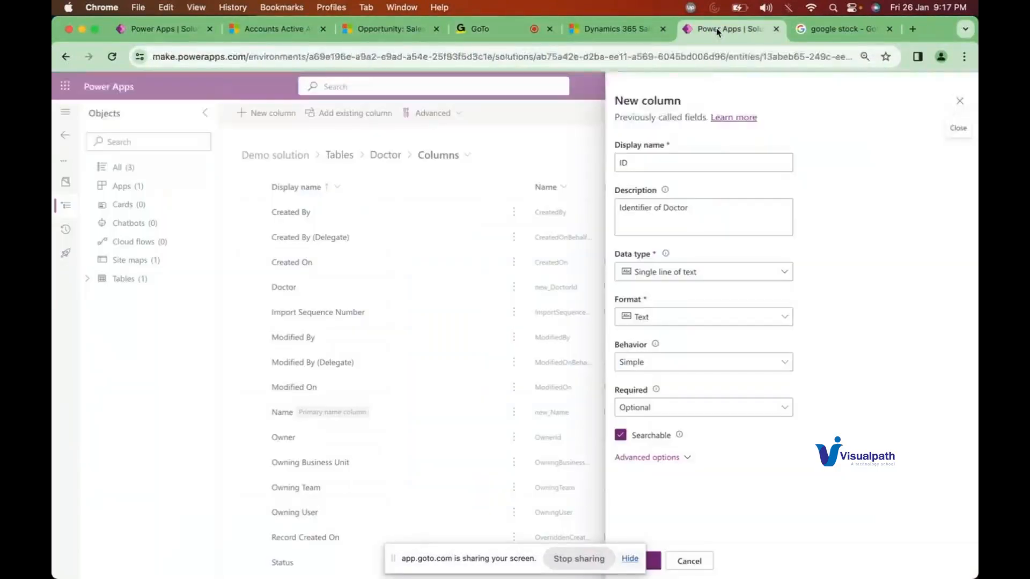
{"action": "left_click", "coordinate": [619, 34]}
{"action": "left_click", "coordinate": [302, 31]}
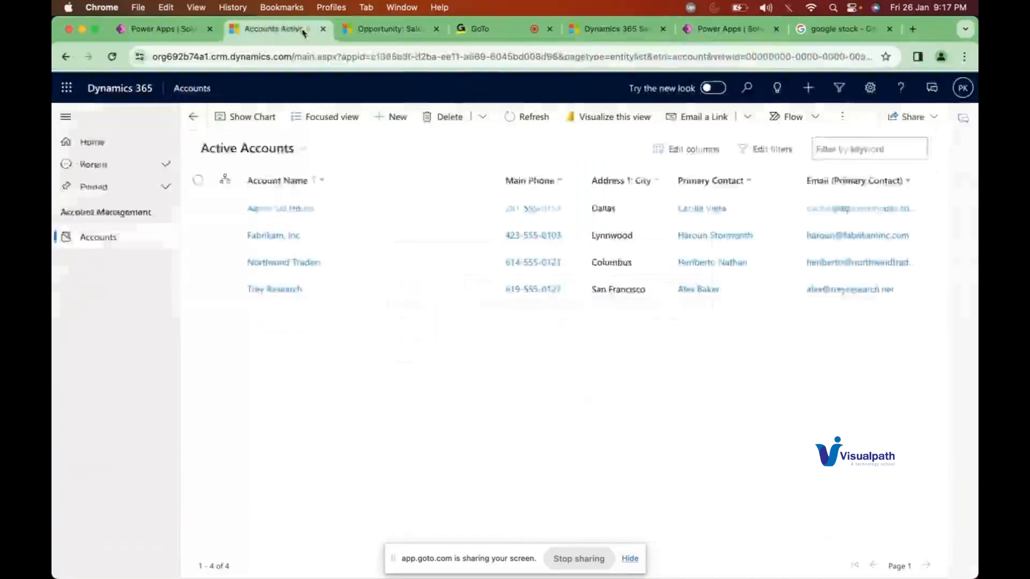
{"action": "left_click", "coordinate": [408, 30]}
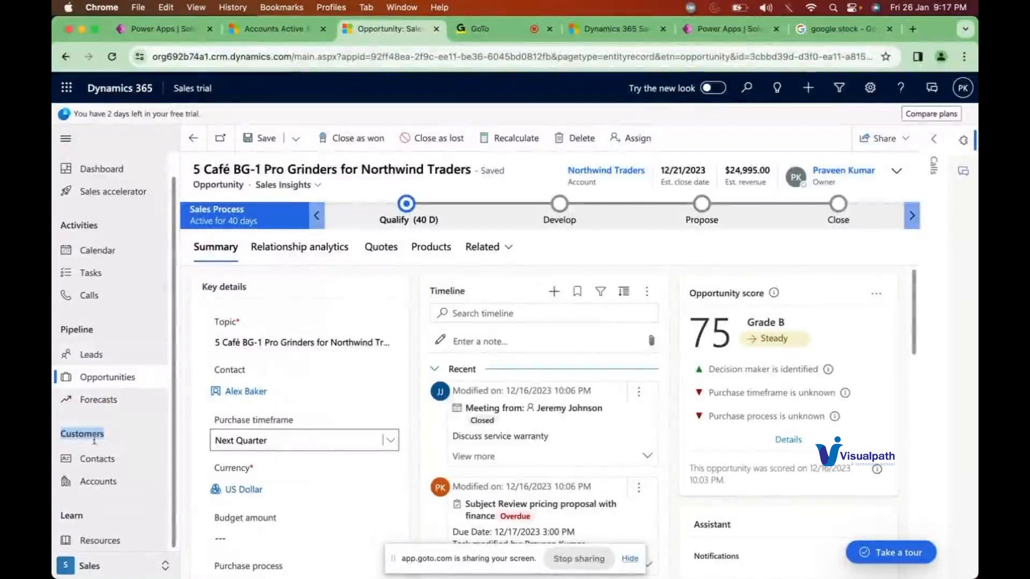
{"action": "left_click", "coordinate": [107, 379]}
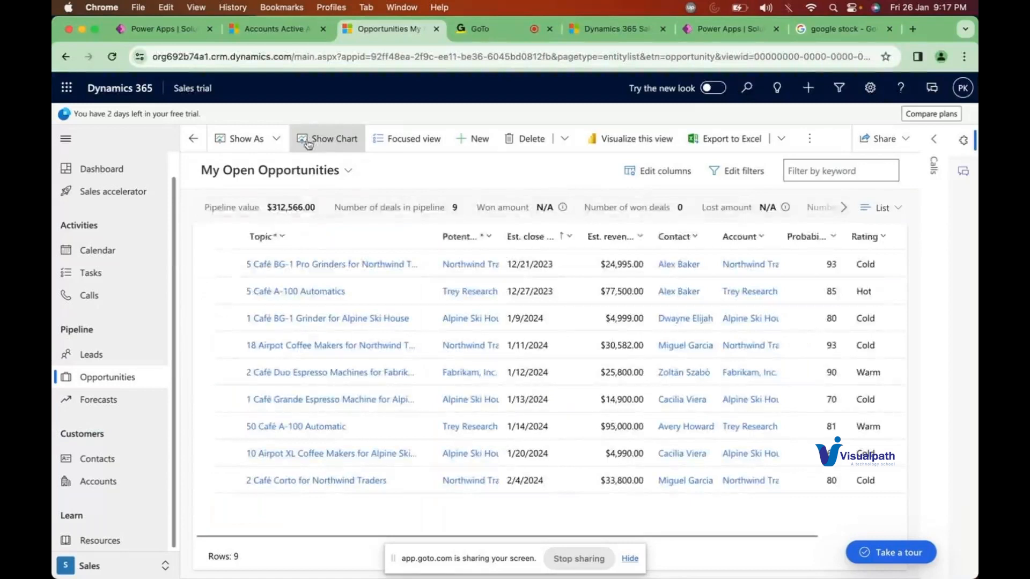
{"action": "left_click", "coordinate": [479, 145]}
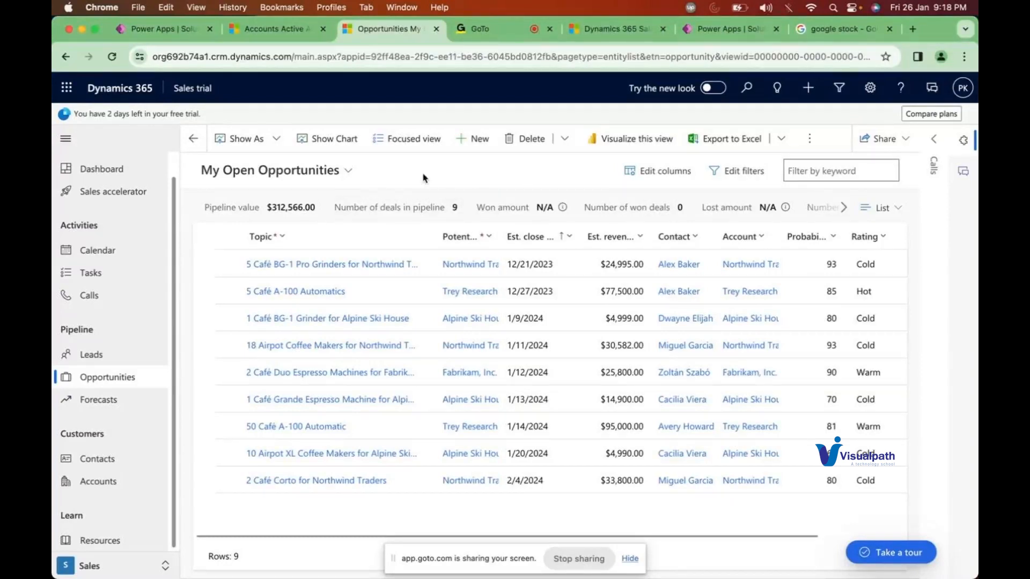
Return to the new column form in Power Apps and set the ID column's data type to Formula
{"action": "left_click", "coordinate": [727, 28]}
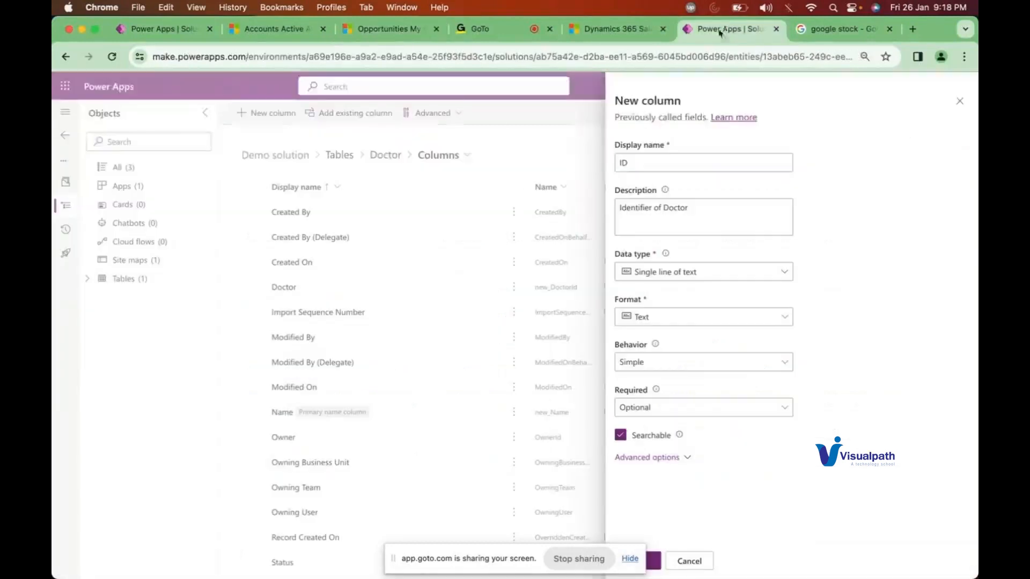
{"action": "left_click", "coordinate": [771, 279]}
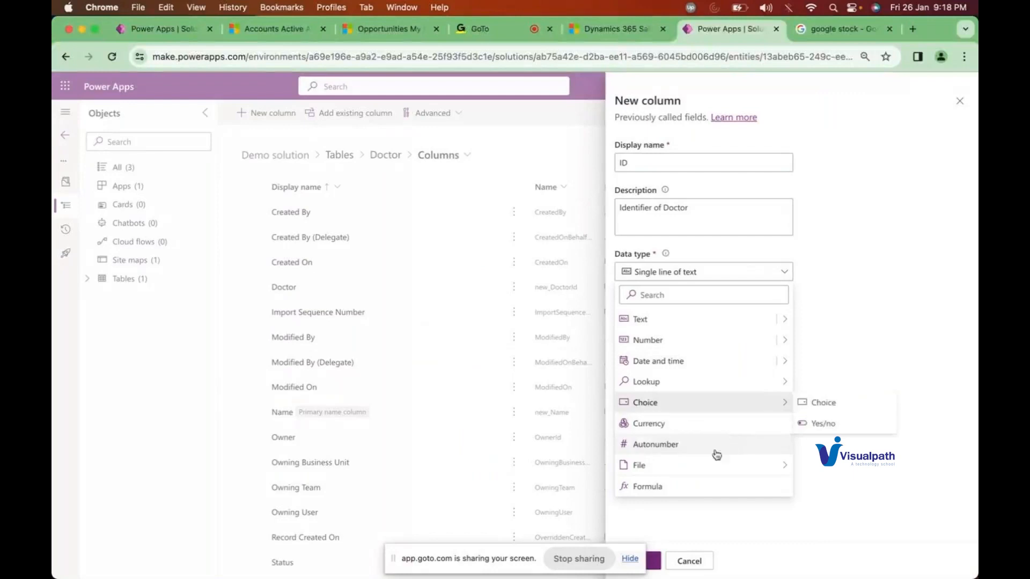
{"action": "mouse_move", "coordinate": [702, 473]}
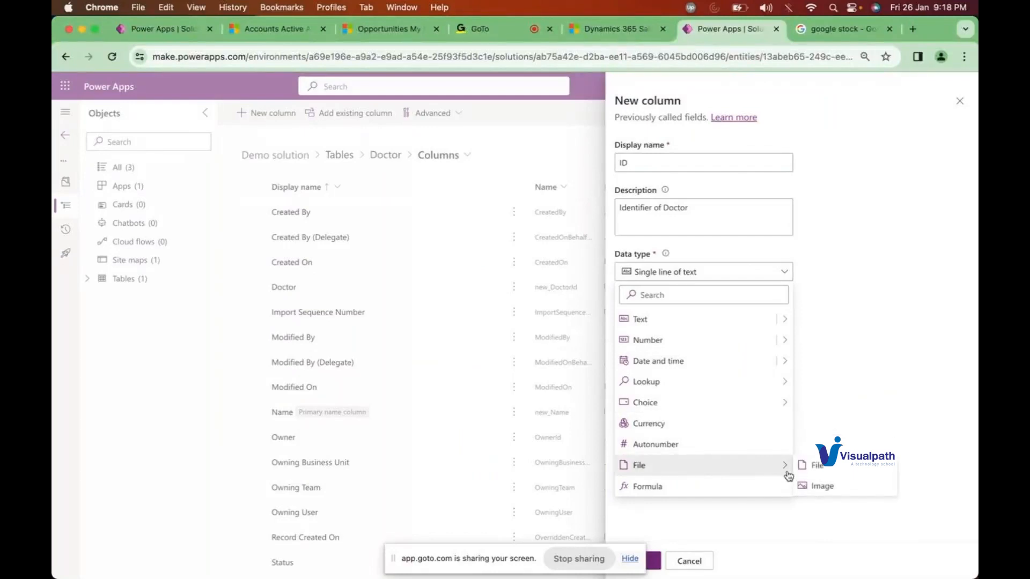
{"action": "left_click", "coordinate": [726, 491]}
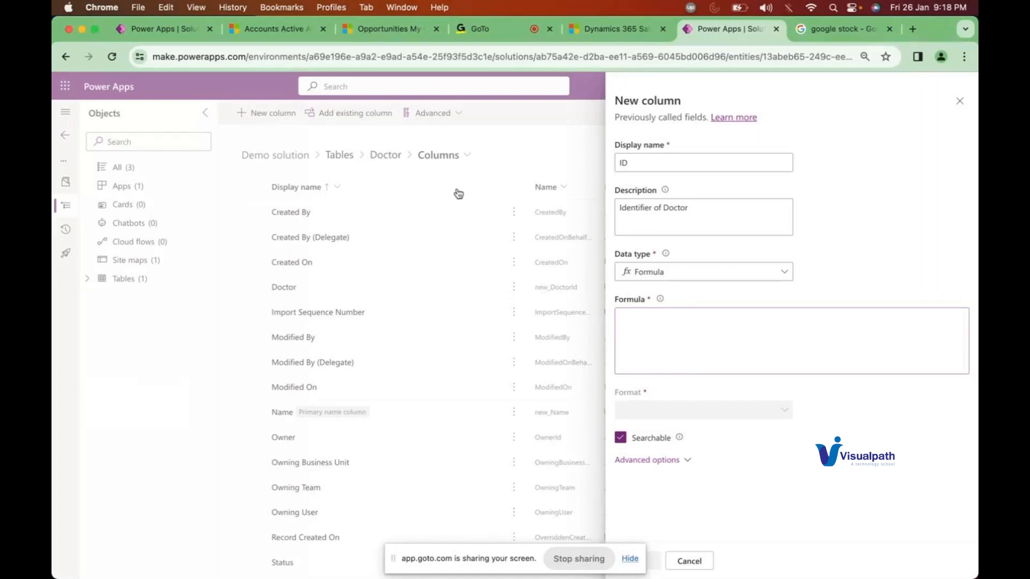
Examine the first contact's record from My Active Contacts in Dynamics 365 and return to the new column form in Power Apps
{"action": "left_click", "coordinate": [384, 33]}
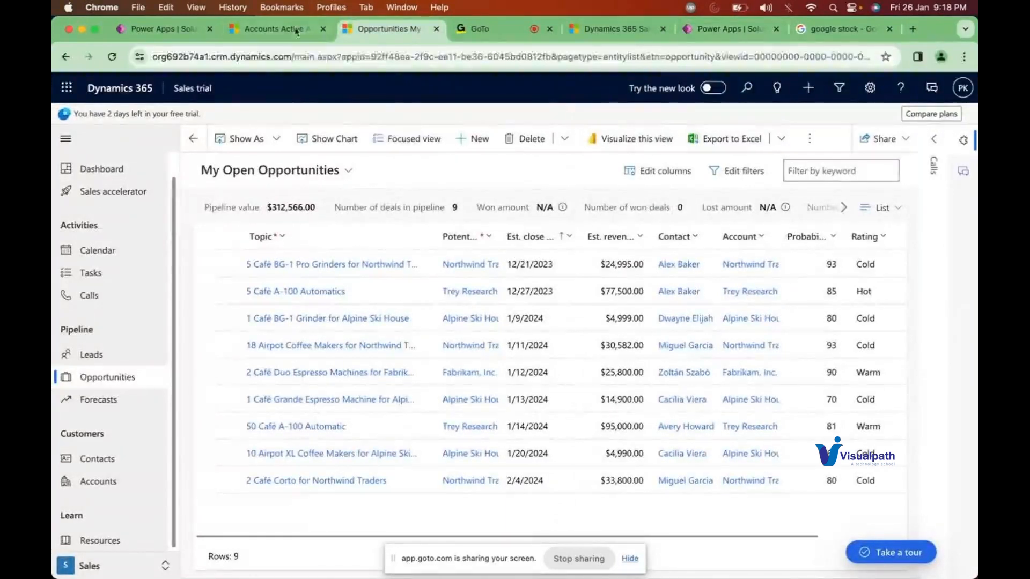
{"action": "left_click", "coordinate": [297, 31]}
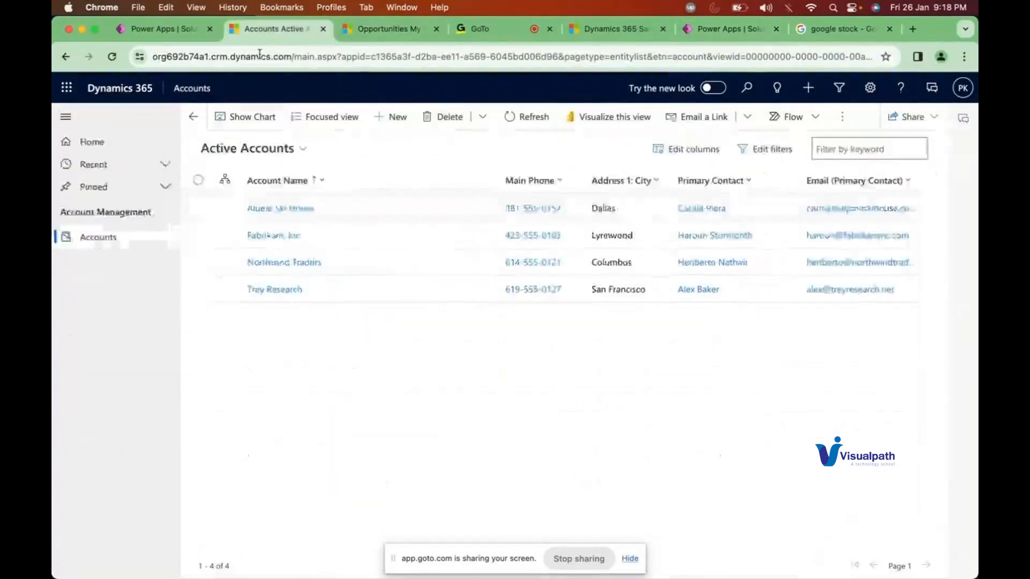
{"action": "left_click", "coordinate": [384, 29]}
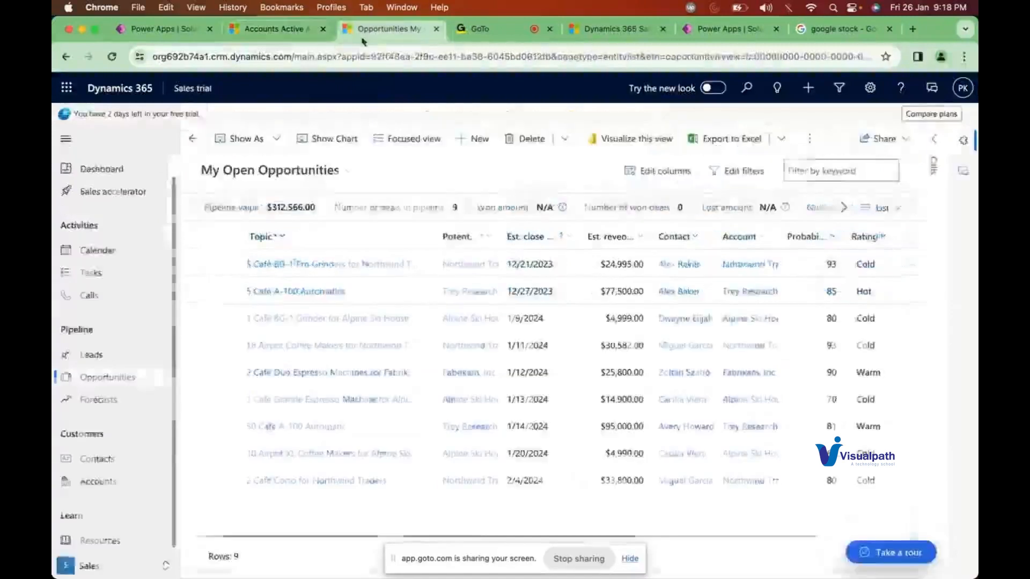
{"action": "left_click", "coordinate": [113, 464]}
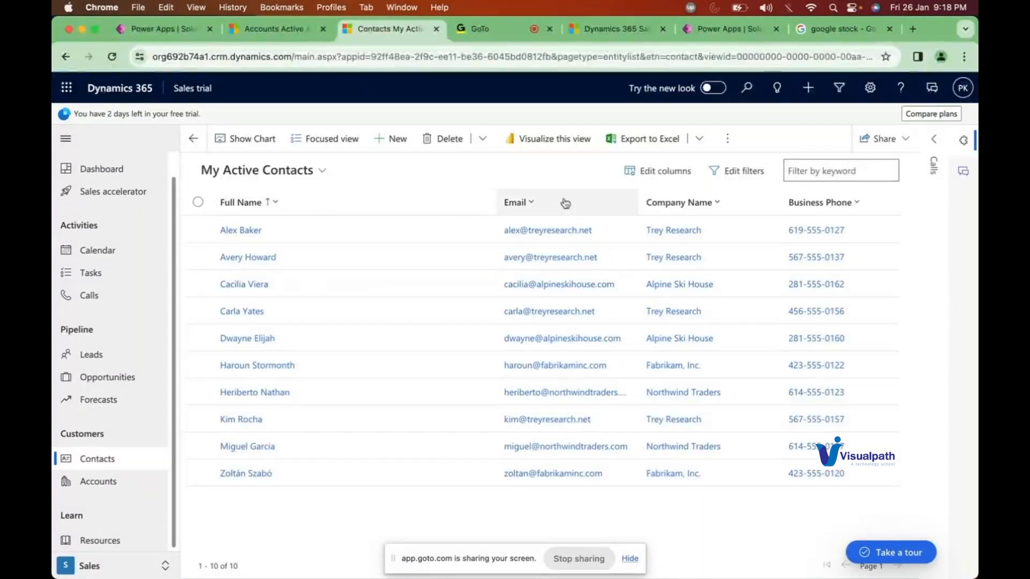
{"action": "left_click", "coordinate": [239, 230]}
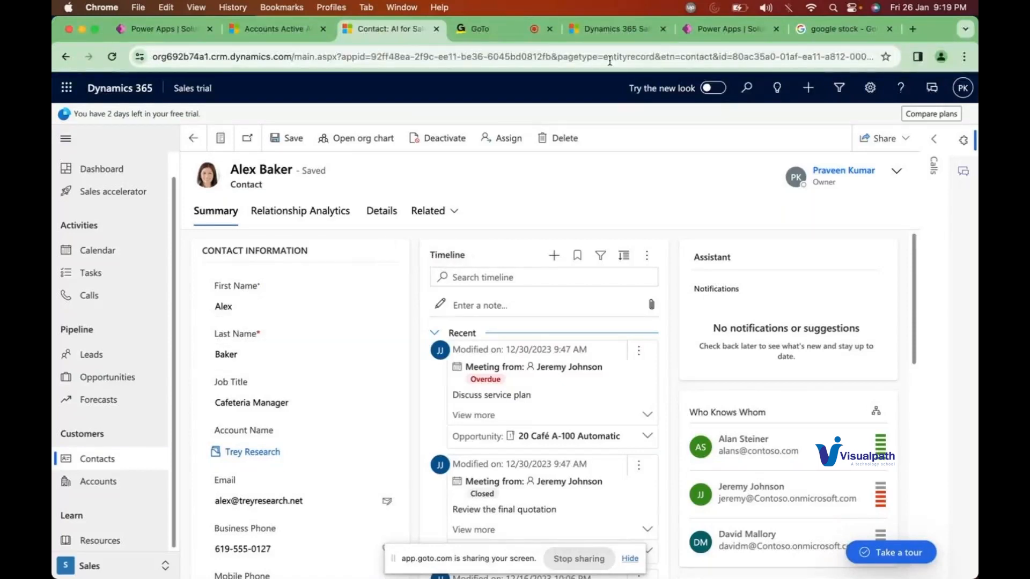
{"action": "left_click", "coordinate": [681, 35]}
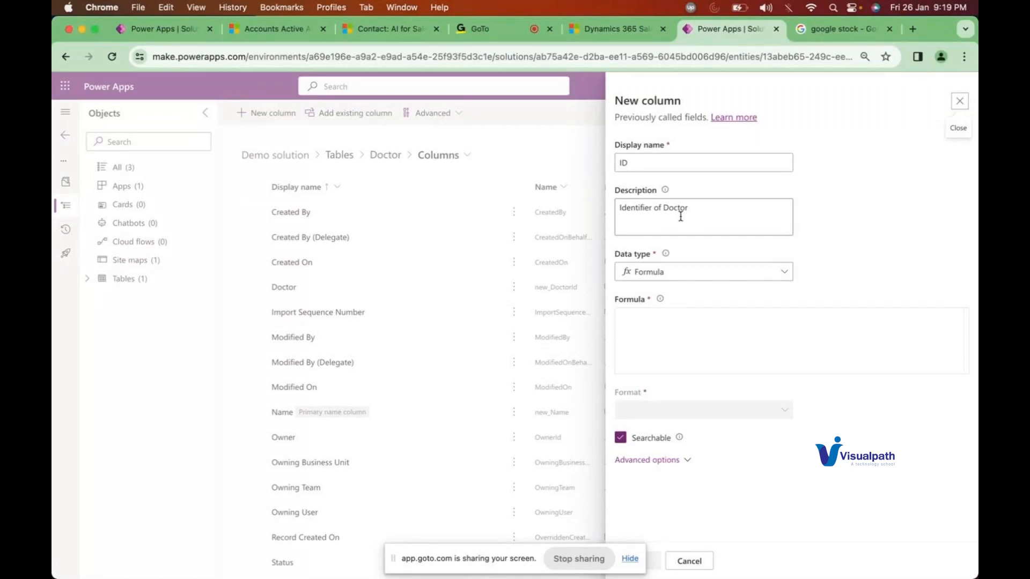
Try starting the ID column's formula with "firstname +", read the Formula help note, and clear the formula
{"action": "left_click", "coordinate": [641, 333]}
{"action": "type", "text": "firstname"}
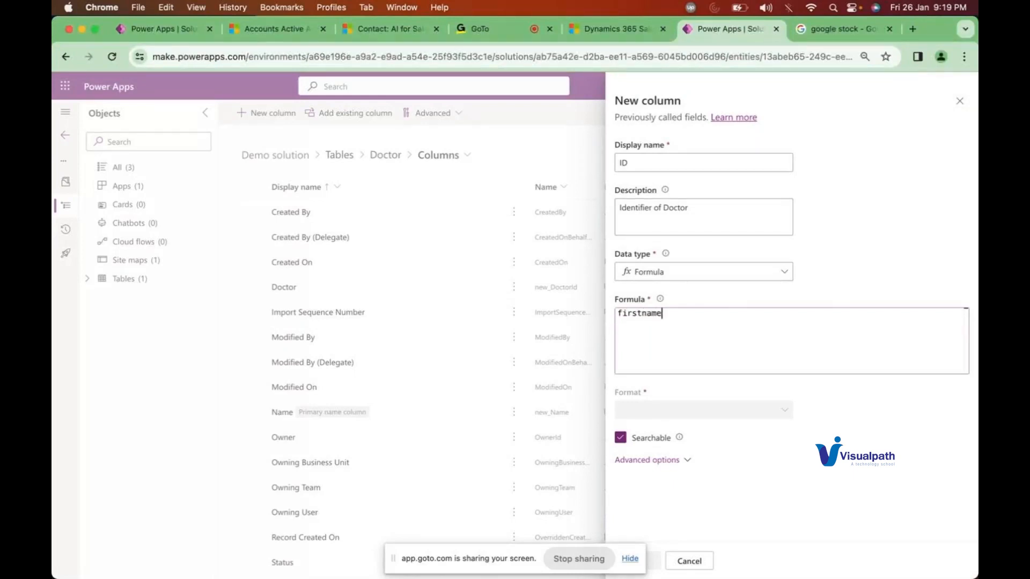
{"action": "type", "text": " +"}
{"action": "left_click", "coordinate": [661, 299]}
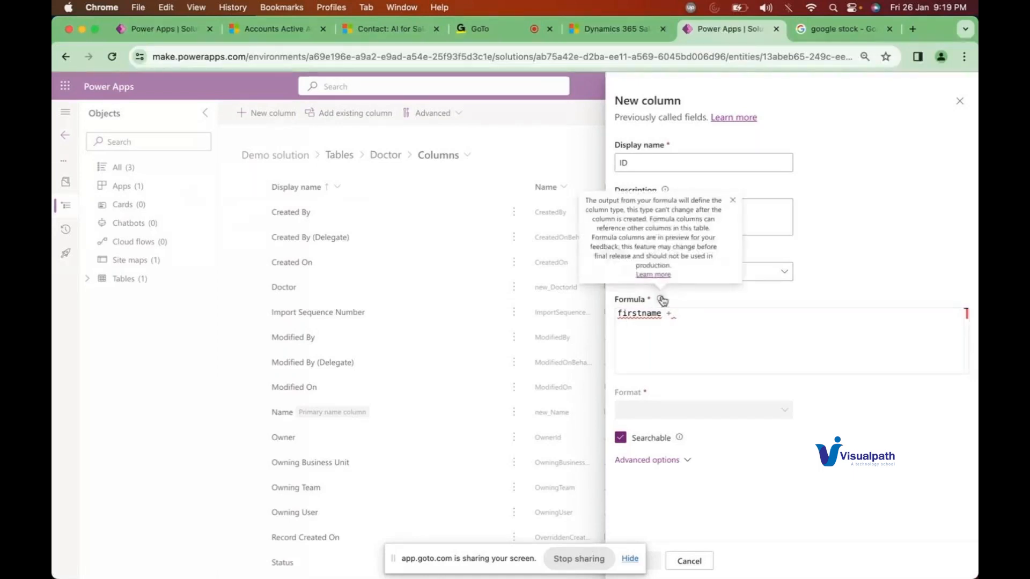
{"action": "left_click", "coordinate": [732, 200]}
{"action": "left_click", "coordinate": [678, 315]}
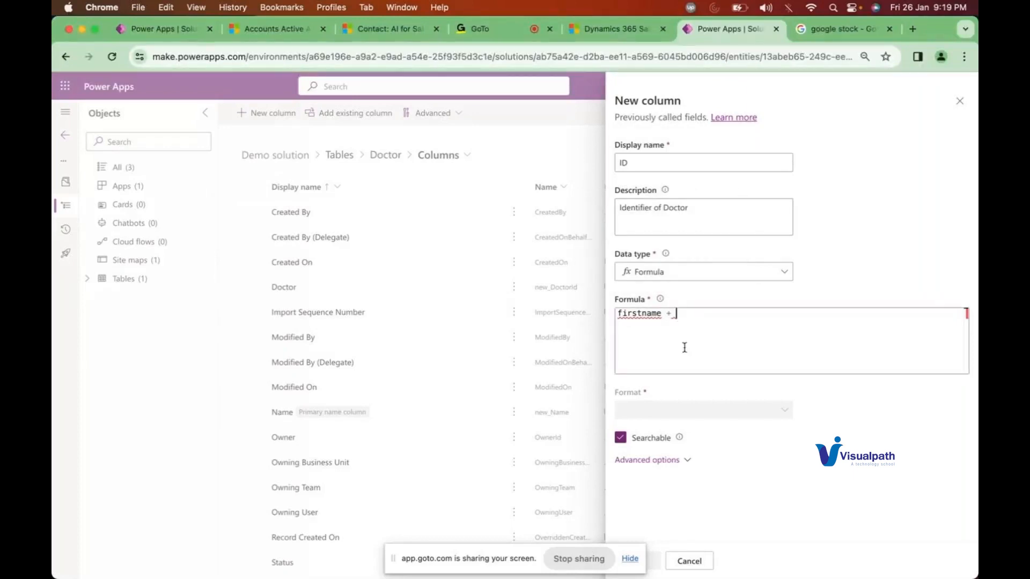
{"action": "triple_click", "coordinate": [672, 315]}
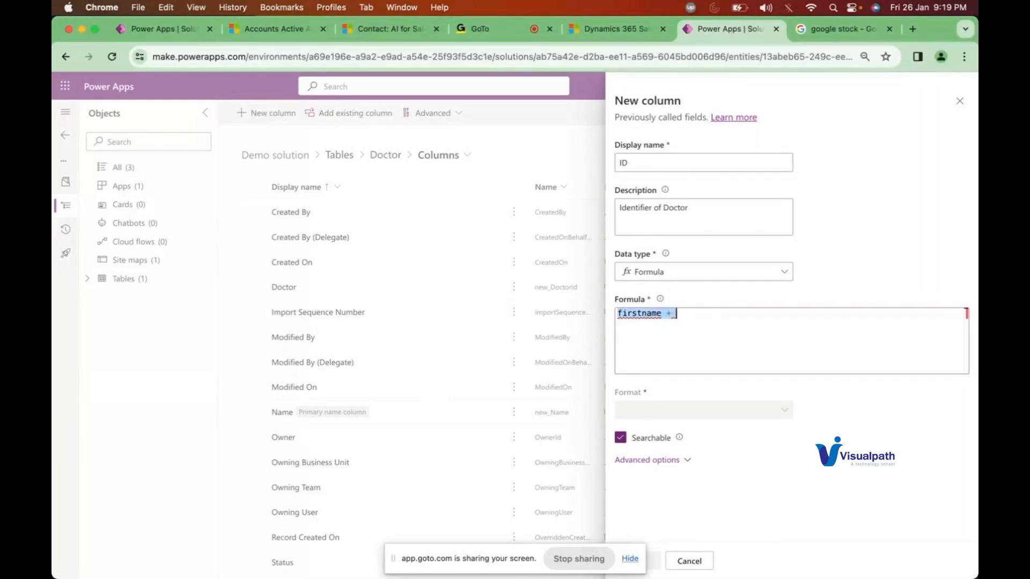
{"action": "key", "text": "BackSpace"}
Expand the ID column's advanced options and look over the available data types, including the Choice variants
{"action": "left_click", "coordinate": [688, 464]}
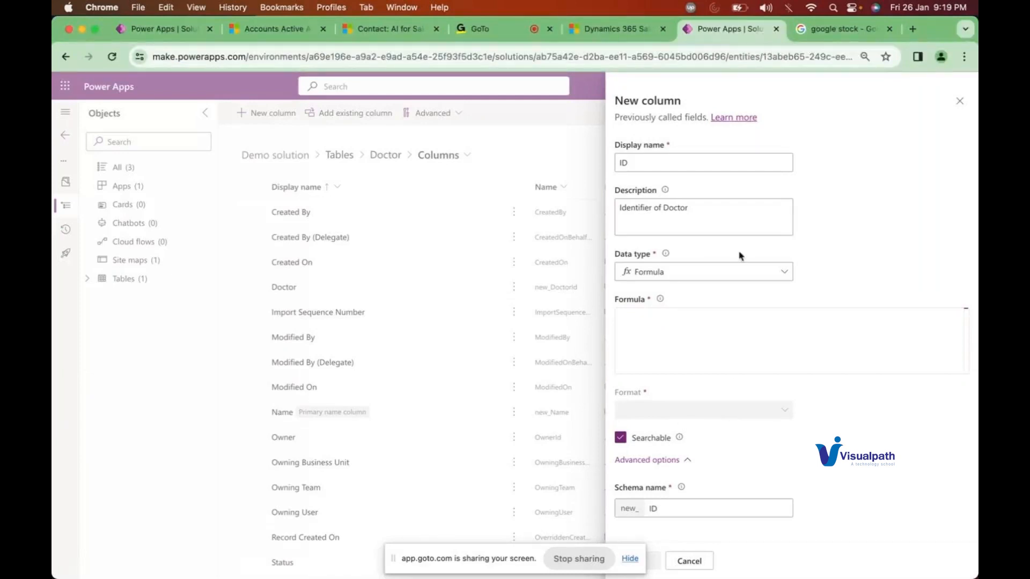
{"action": "left_click", "coordinate": [740, 269]}
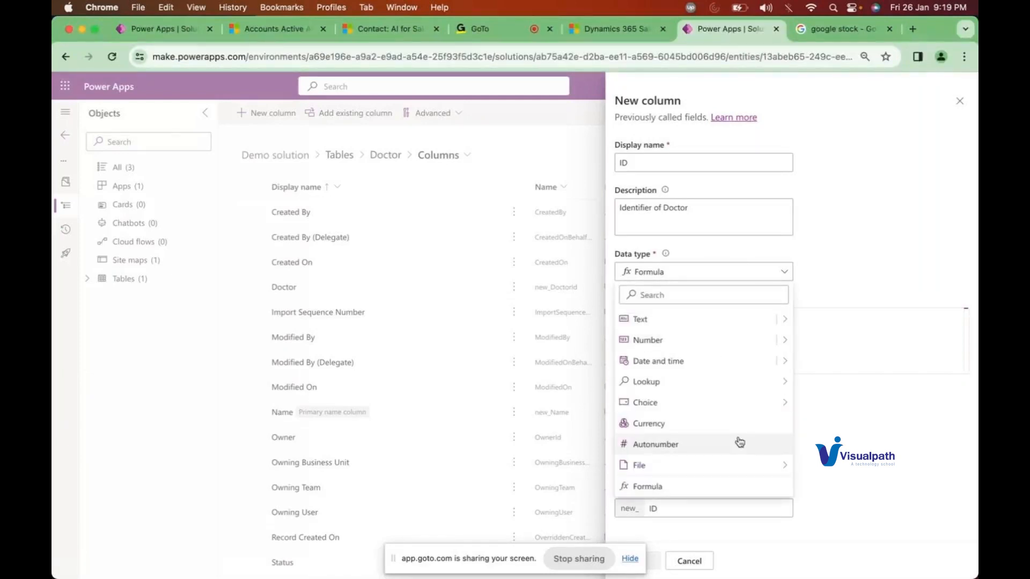
{"action": "mouse_move", "coordinate": [753, 404]}
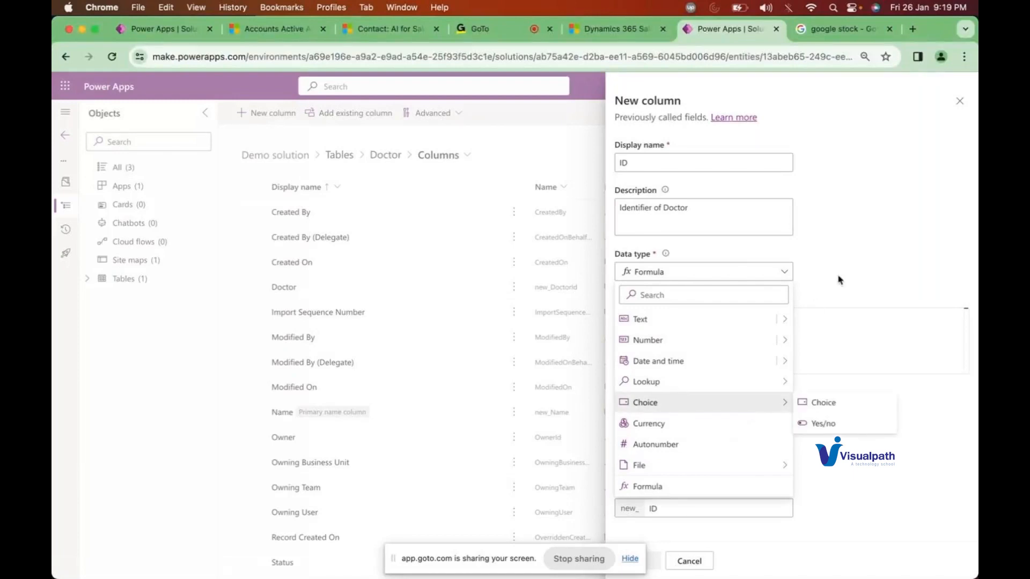
{"action": "left_click", "coordinate": [854, 266]}
{"action": "left_click", "coordinate": [703, 343]}
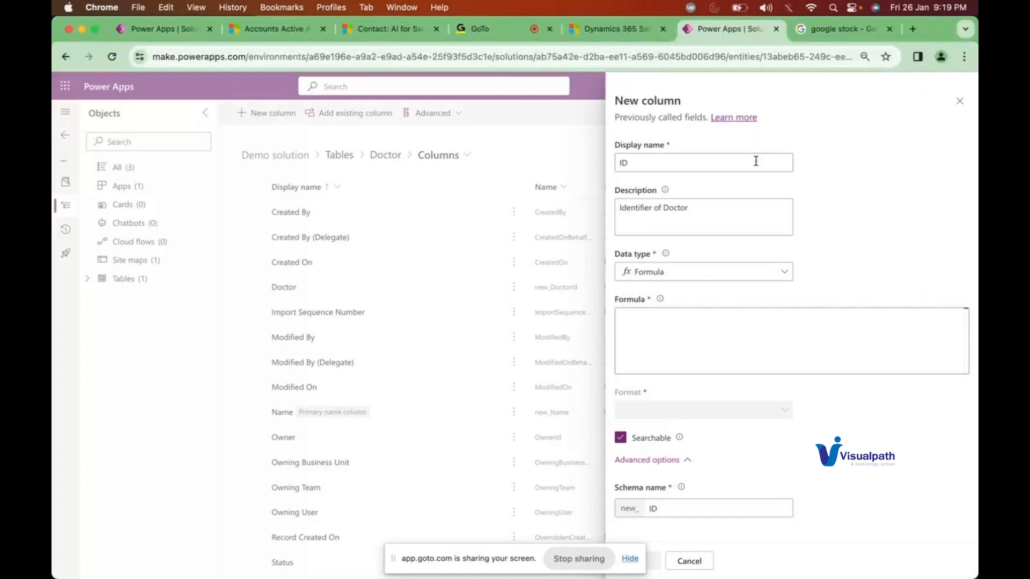
Switch to the GoTo meeting and send the chat message "Power Fx" to everyone
{"action": "left_click", "coordinate": [473, 27]}
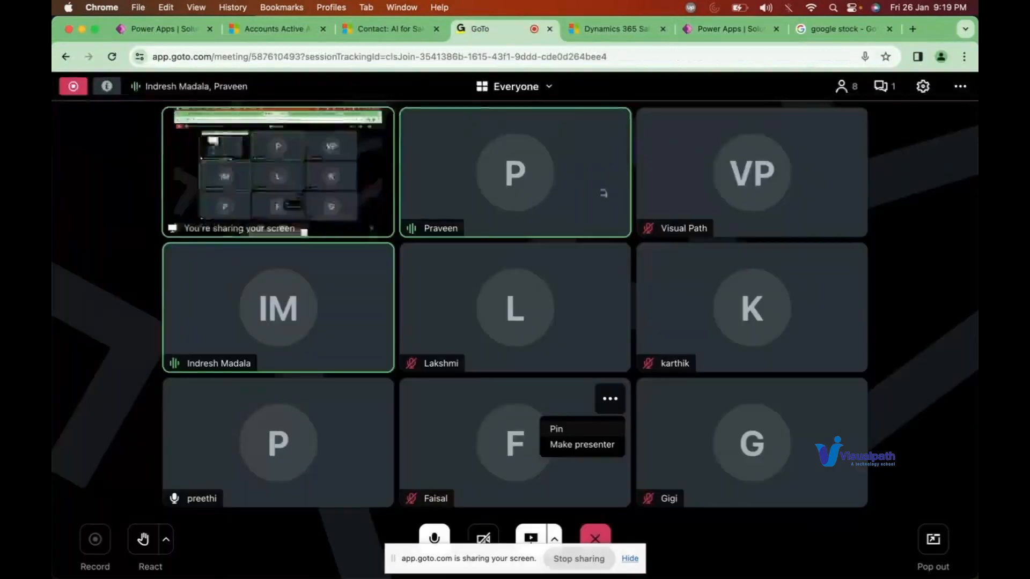
{"action": "left_click", "coordinate": [884, 87]}
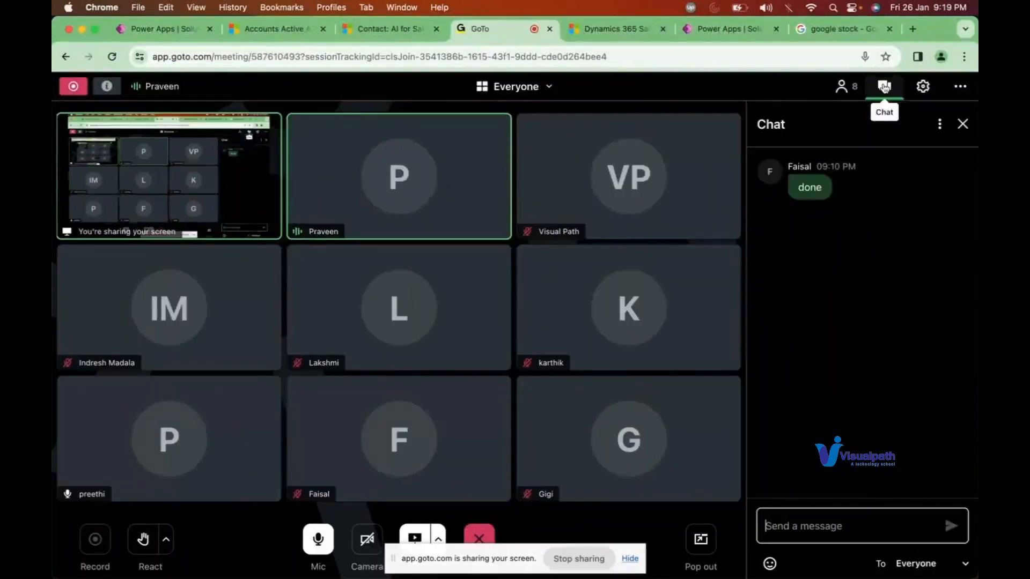
{"action": "type", "text": "Pow"}
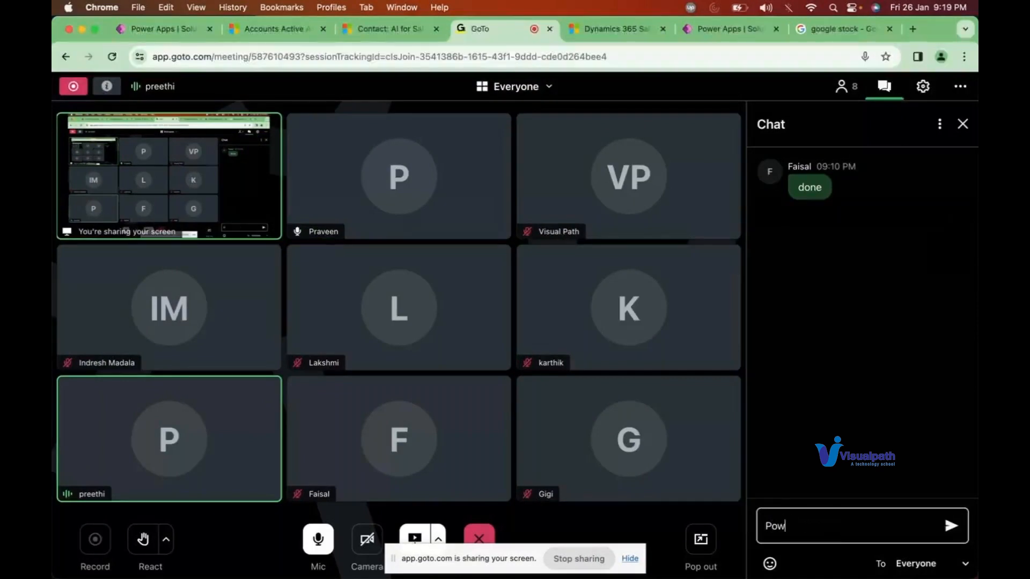
{"action": "type", "text": "er Fx"}
{"action": "left_click", "coordinate": [950, 527]}
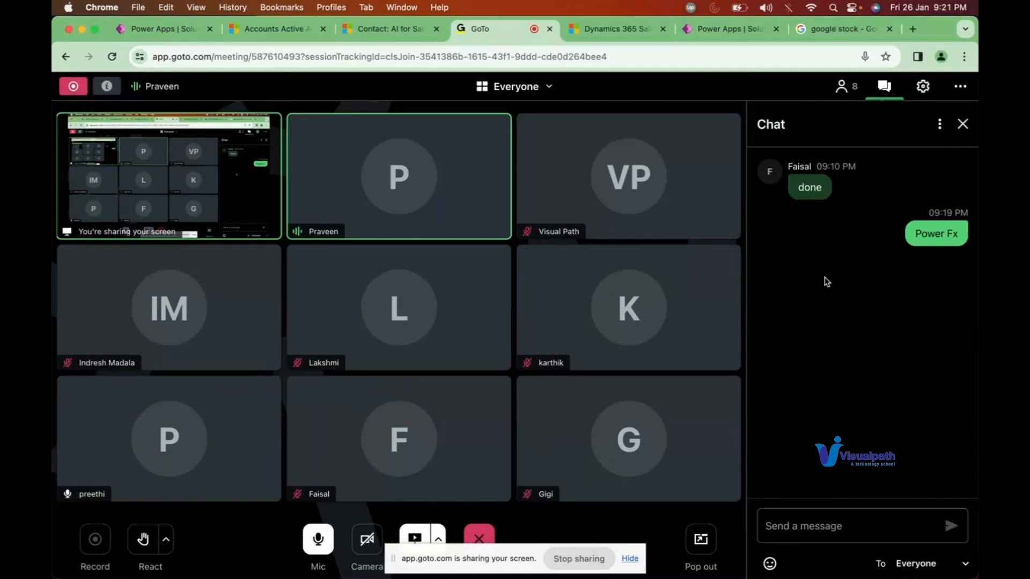
Return to the new column form in Power Apps and set the ID column's data type to Autonumber
{"action": "left_click", "coordinate": [739, 37]}
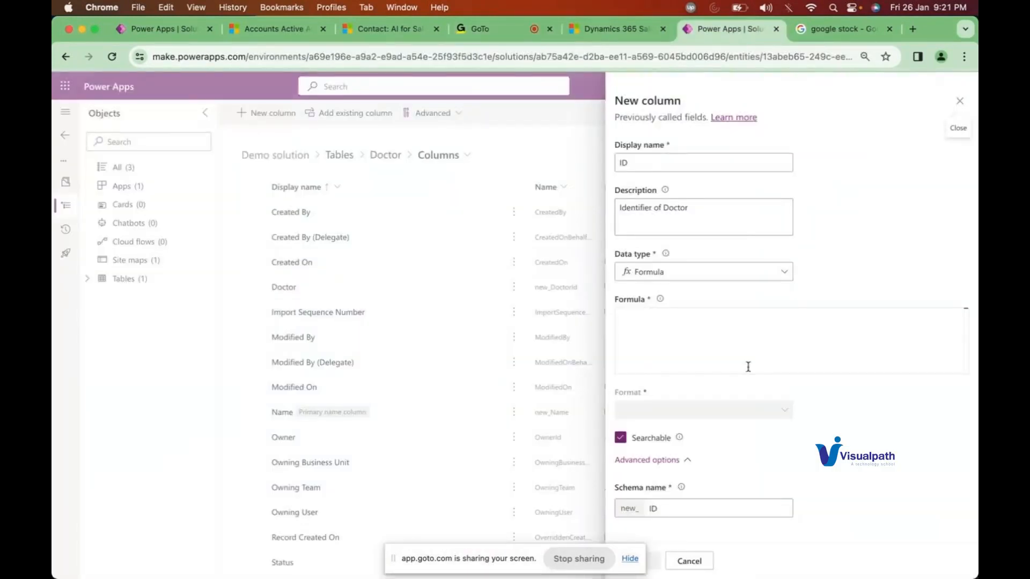
{"action": "left_click", "coordinate": [731, 276]}
{"action": "mouse_move", "coordinate": [788, 349]}
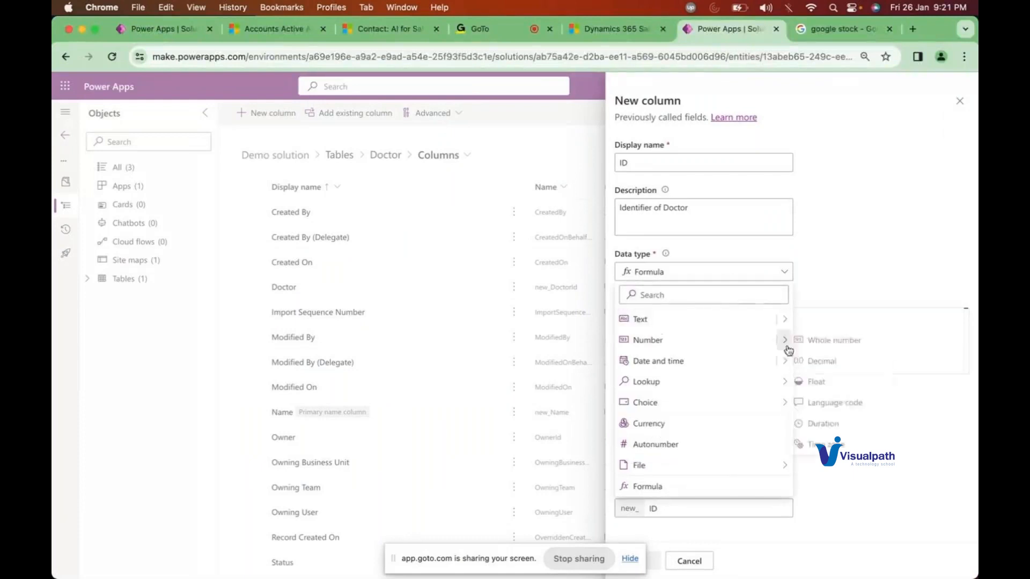
{"action": "mouse_move", "coordinate": [781, 400]}
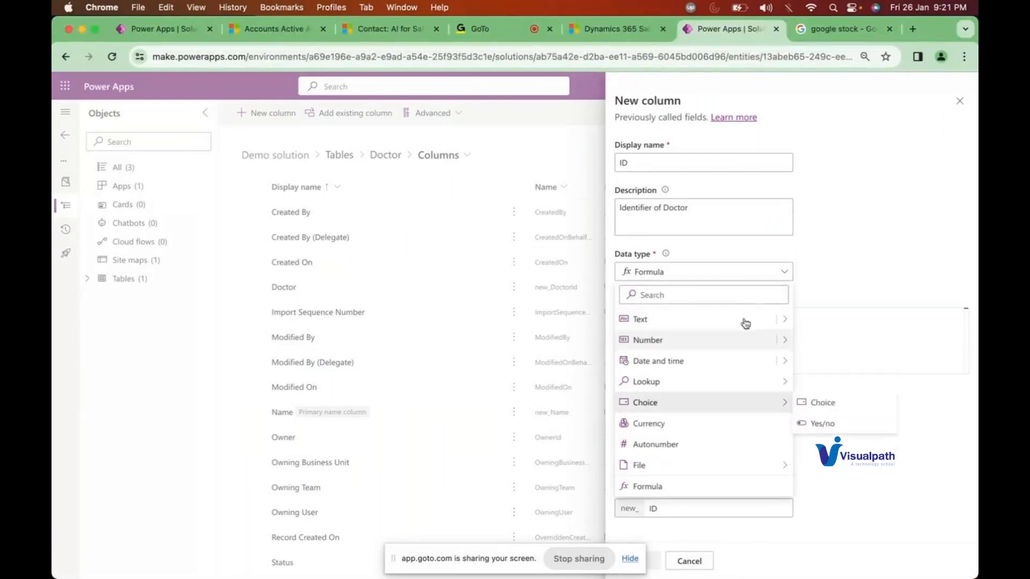
{"action": "left_click", "coordinate": [833, 261]}
{"action": "left_click", "coordinate": [715, 278]}
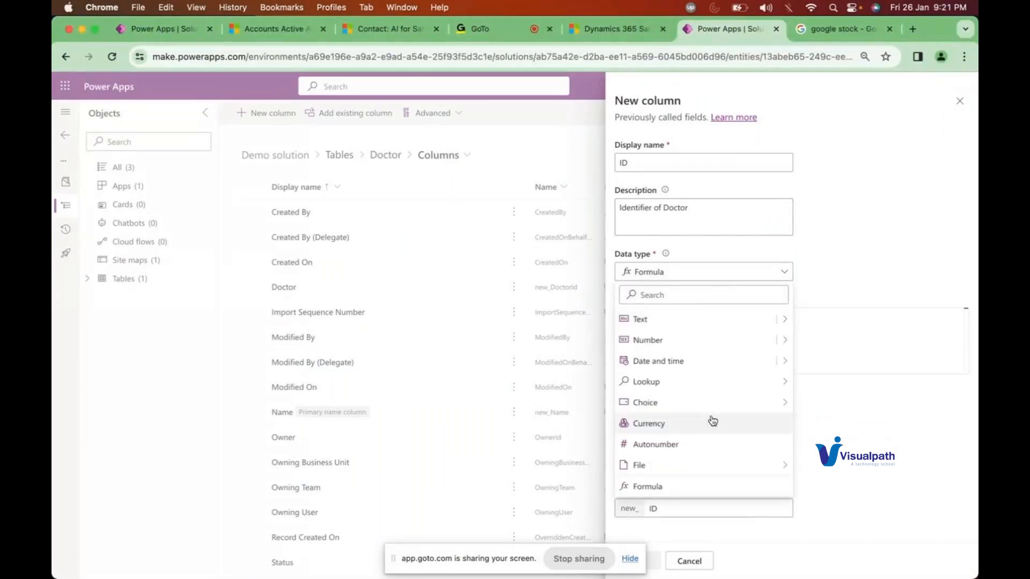
{"action": "left_click", "coordinate": [669, 451]}
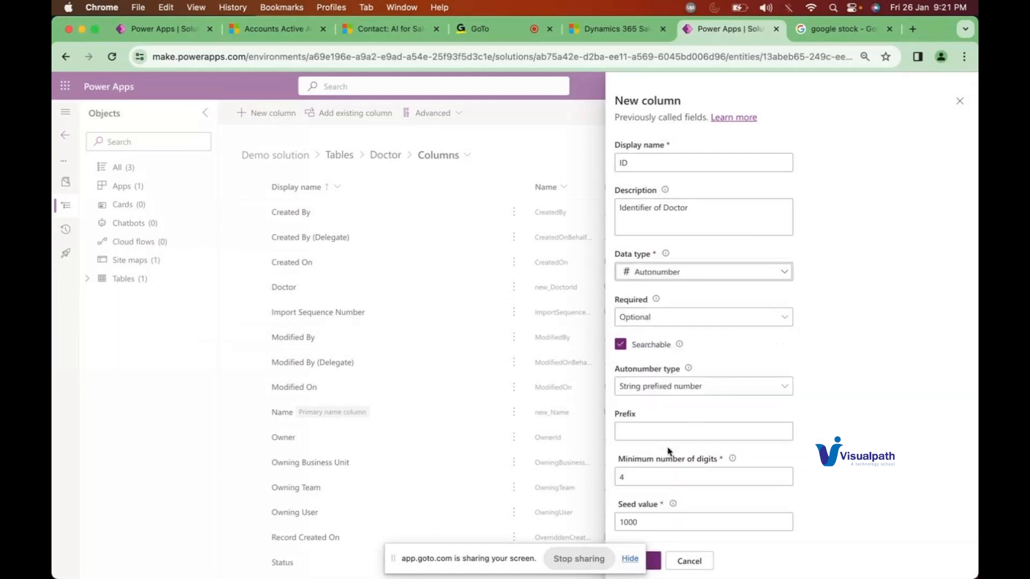
Set the autonumber prefix to HSA and the minimum number of digits to 3
{"action": "scroll", "coordinate": [761, 385], "scroll_direction": "down", "scroll_amount": 5}
{"action": "double_click", "coordinate": [665, 338]}
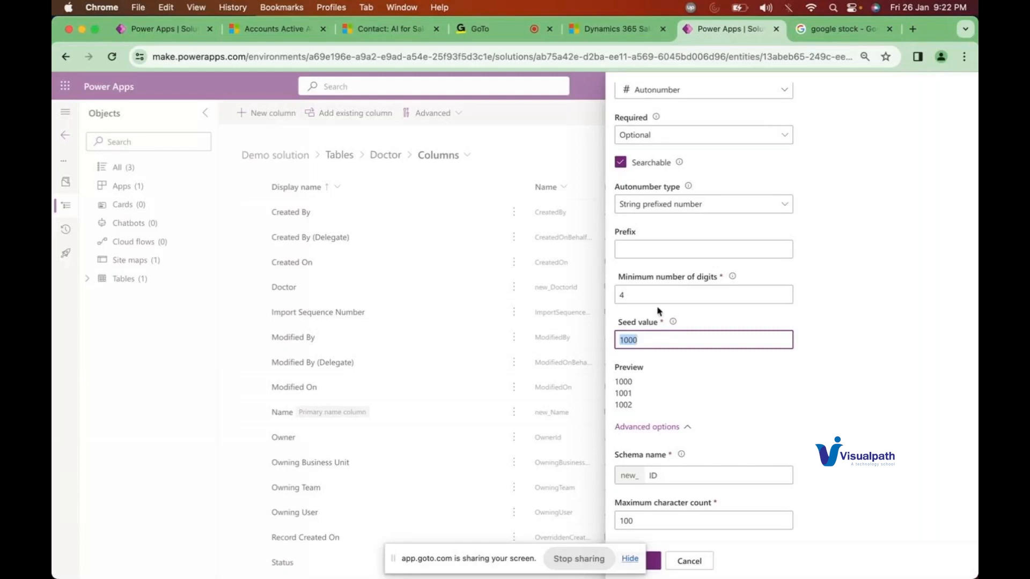
{"action": "left_click", "coordinate": [635, 256]}
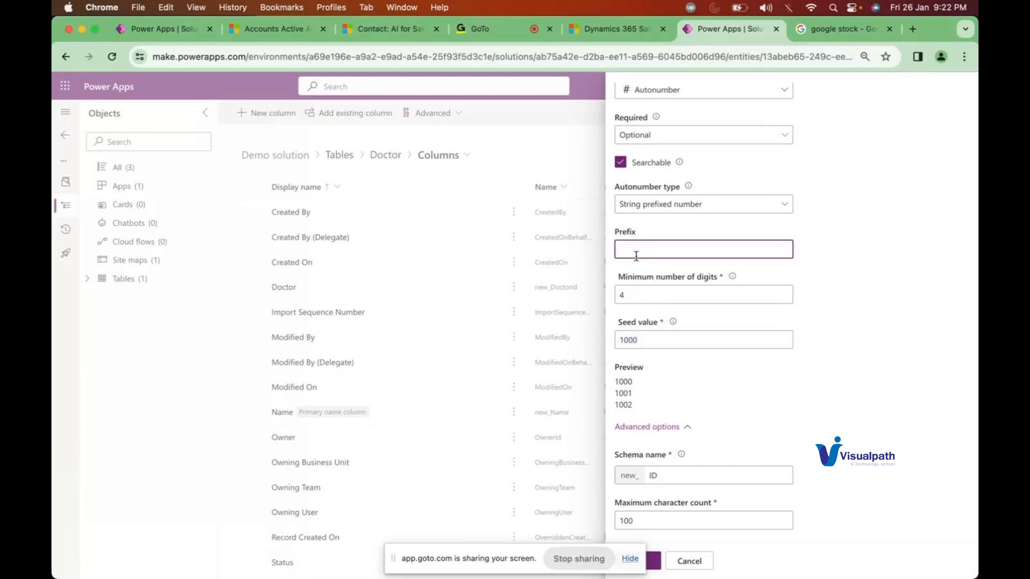
{"action": "type", "text": "HSA"}
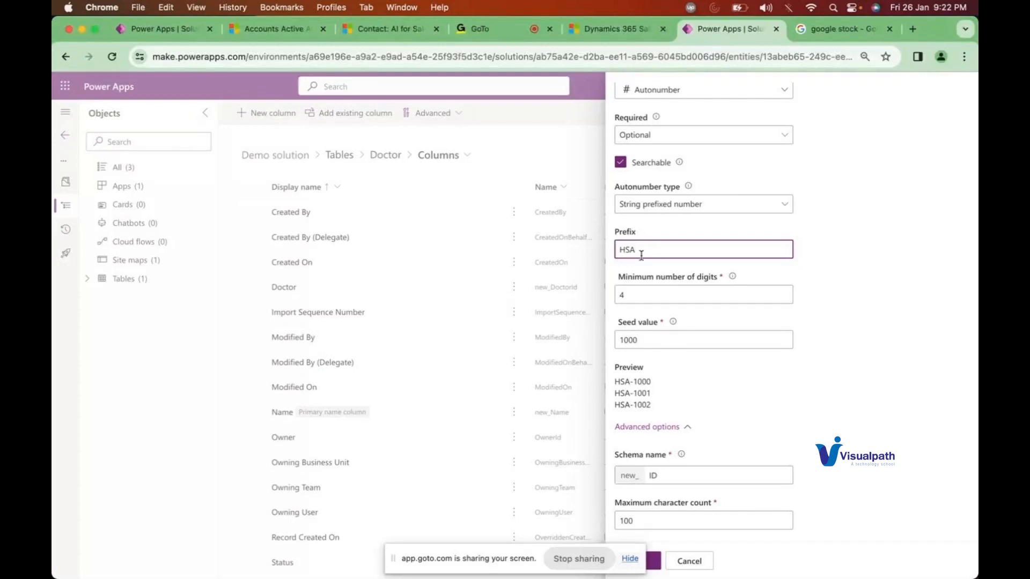
{"action": "double_click", "coordinate": [637, 297]}
{"action": "type", "text": "5"}
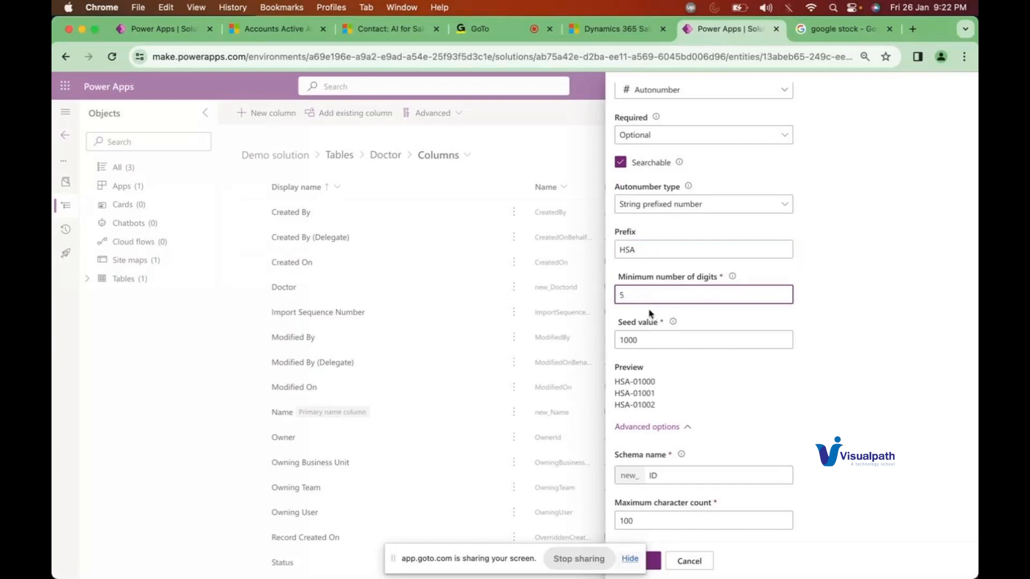
{"action": "key", "text": "BackSpace"}
{"action": "type", "text": "3"}
{"action": "left_click", "coordinate": [840, 367]}
Examine the ID column's maximum character count and the available input method editor (IME) modes
{"action": "scroll", "coordinate": [786, 389], "scroll_direction": "down", "scroll_amount": 5}
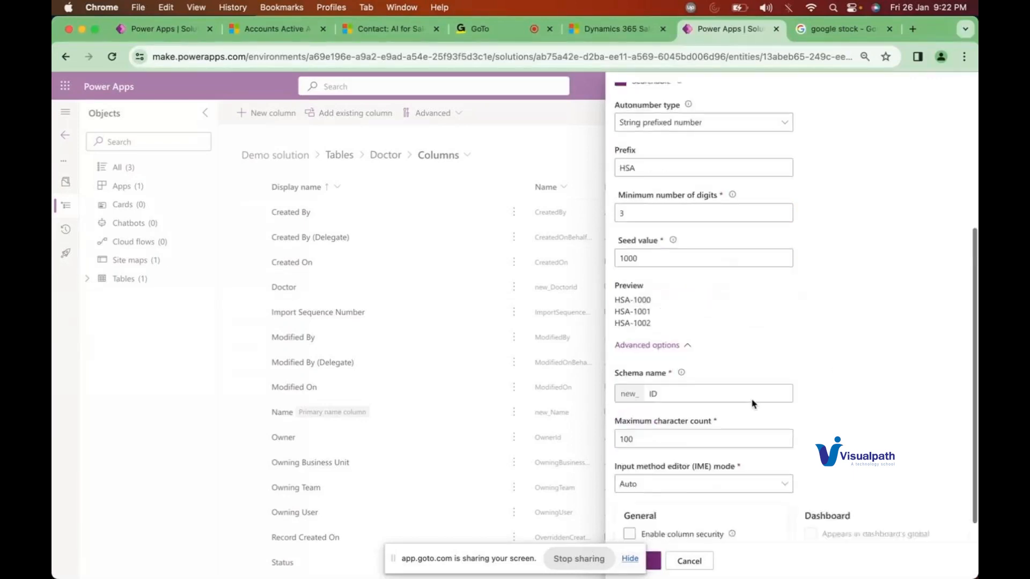
{"action": "left_click", "coordinate": [638, 386]}
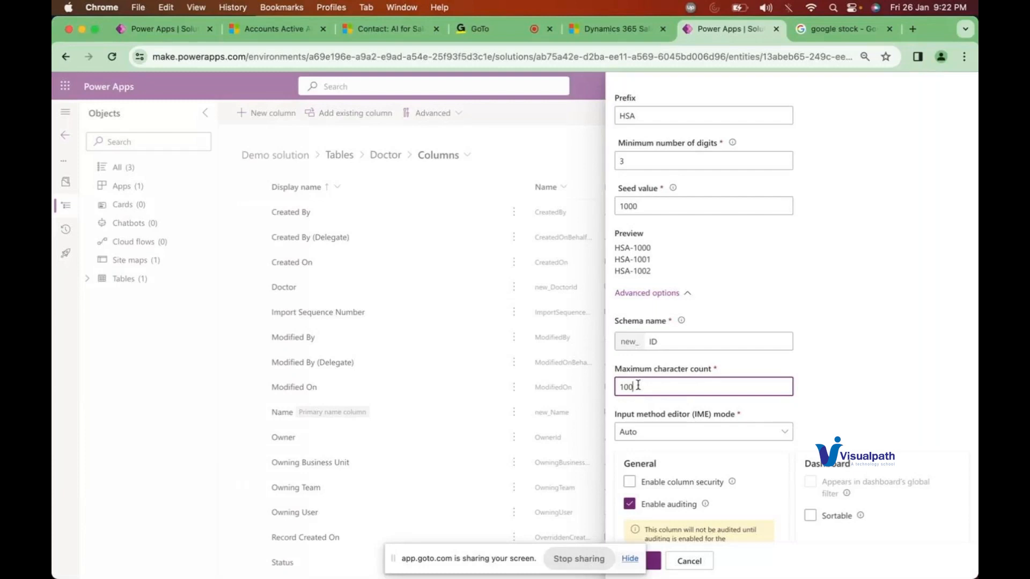
{"action": "scroll", "coordinate": [638, 385], "scroll_direction": "down", "scroll_amount": 2}
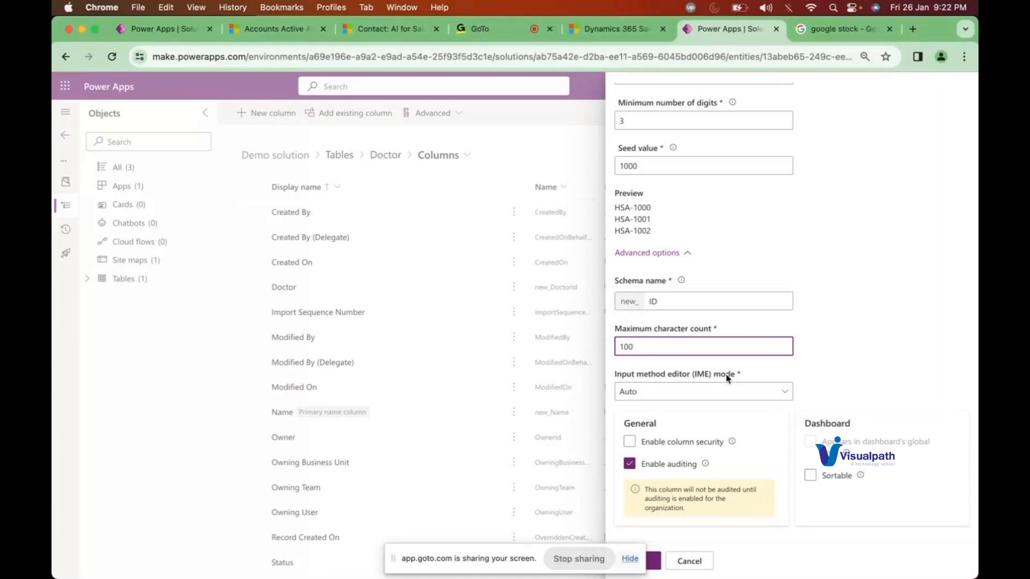
{"action": "left_click", "coordinate": [670, 397]}
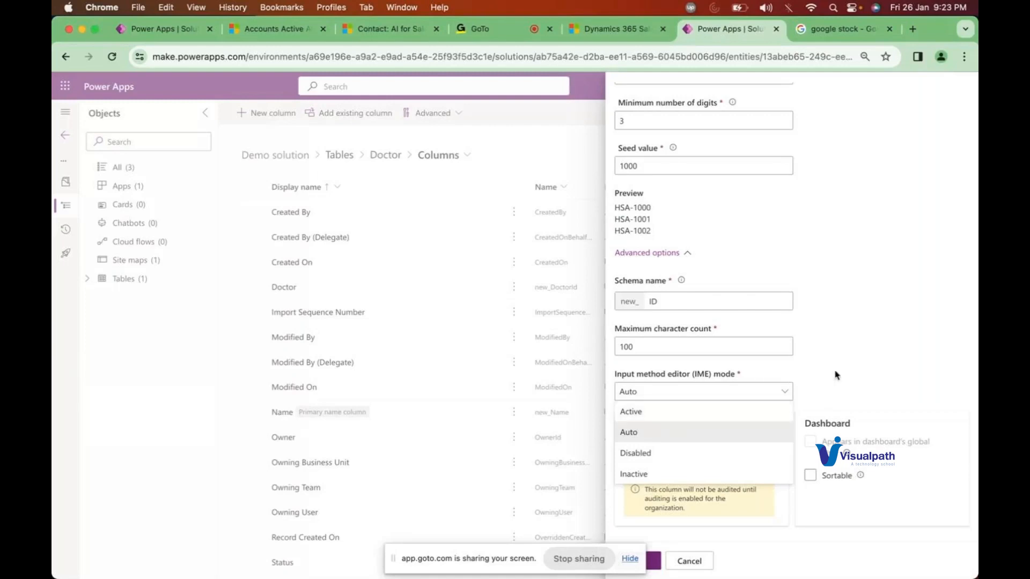
{"action": "left_click", "coordinate": [852, 368]}
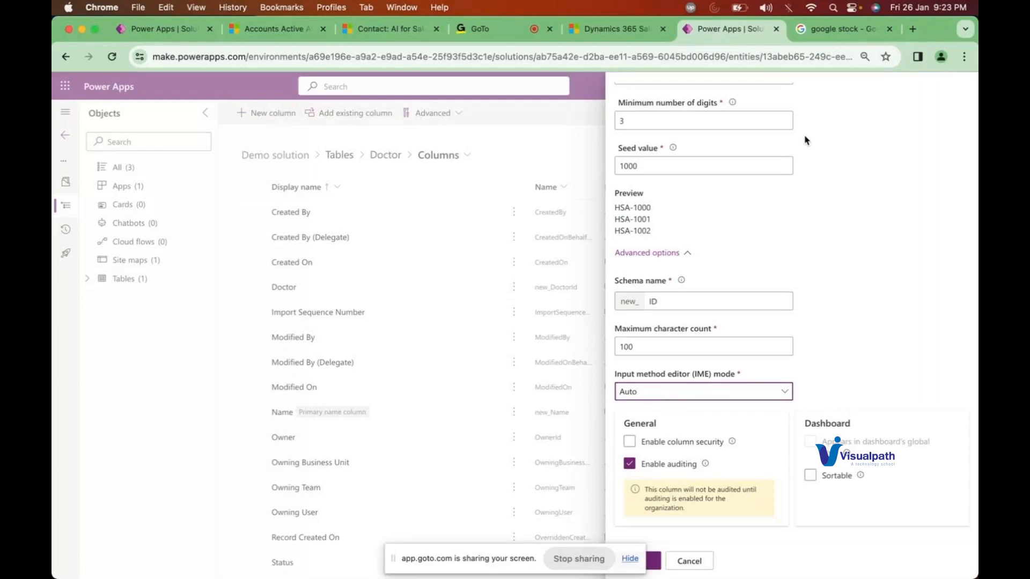
Enable column security for the ID column and try the Sortable dashboard option, leaving it off
{"action": "left_click", "coordinate": [629, 444]}
{"action": "left_click", "coordinate": [629, 444]}
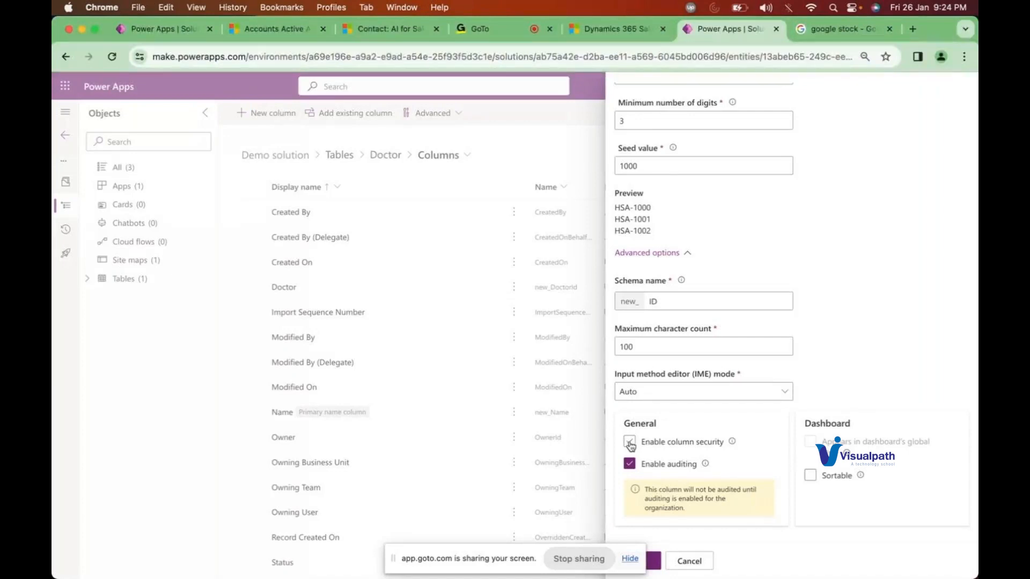
{"action": "left_click", "coordinate": [629, 444]}
{"action": "scroll", "coordinate": [798, 220], "scroll_direction": "up", "scroll_amount": 2}
{"action": "scroll", "coordinate": [798, 220], "scroll_direction": "down", "scroll_amount": 2}
{"action": "left_click", "coordinate": [810, 476]}
{"action": "left_click", "coordinate": [810, 475]}
Review the ID column's autonumber and advanced settings and save the column to the Doctor table
{"action": "scroll", "coordinate": [766, 425], "scroll_direction": "up", "scroll_amount": 1}
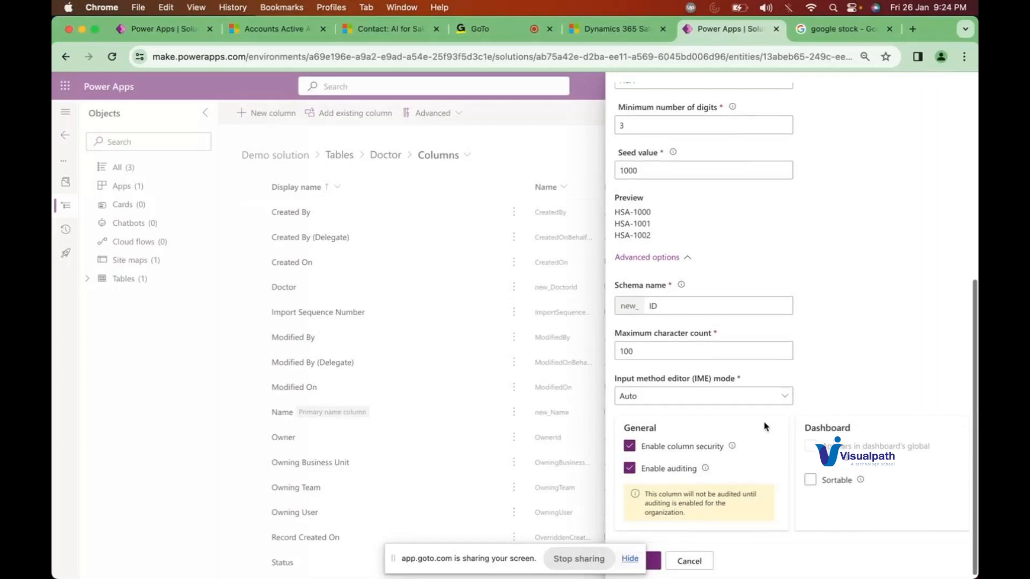
{"action": "scroll", "coordinate": [766, 425], "scroll_direction": "up", "scroll_amount": 1}
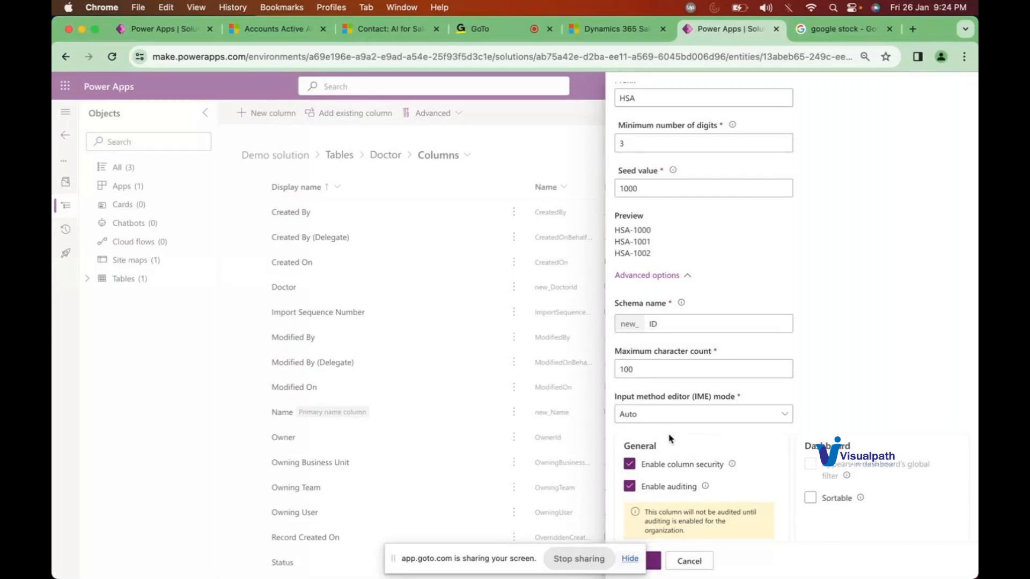
{"action": "scroll", "coordinate": [826, 256], "scroll_direction": "up", "scroll_amount": 6}
{"action": "scroll", "coordinate": [826, 255], "scroll_direction": "down", "scroll_amount": 6}
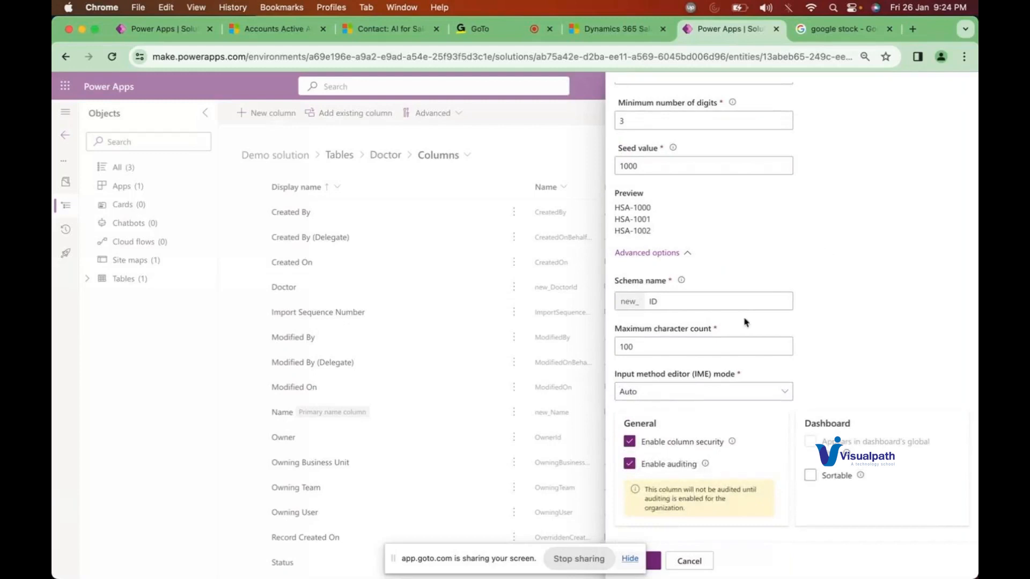
{"action": "left_click", "coordinate": [654, 561]}
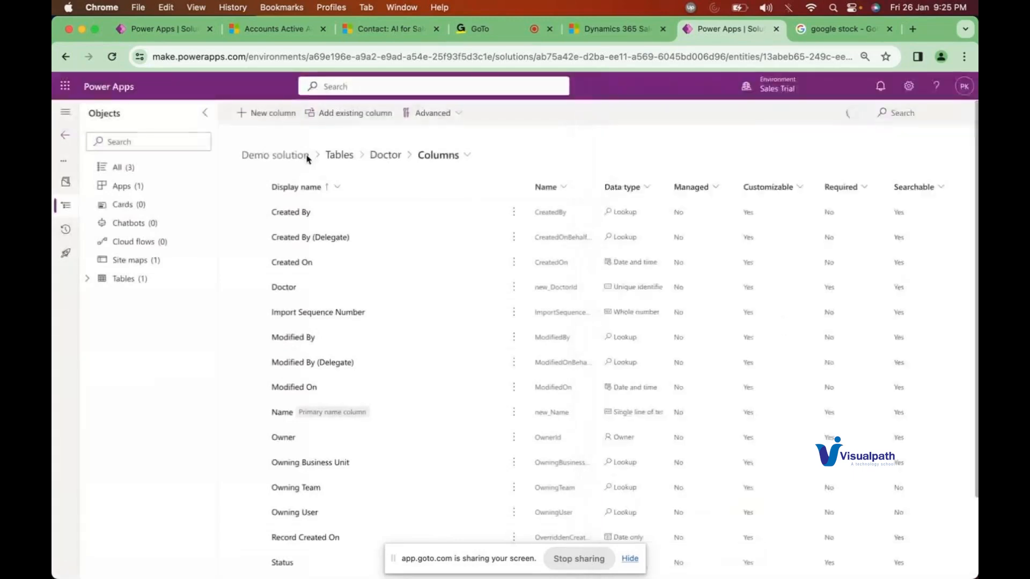
Start a new column in the Doctor table with the display name Gender and the Choice data type
{"action": "left_click", "coordinate": [277, 120]}
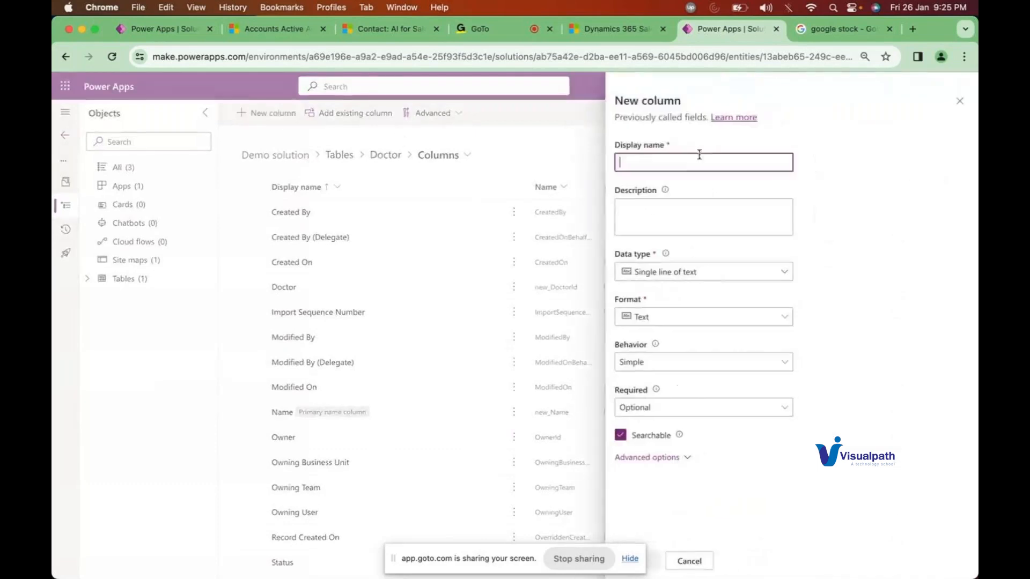
{"action": "type", "text": "Gender"}
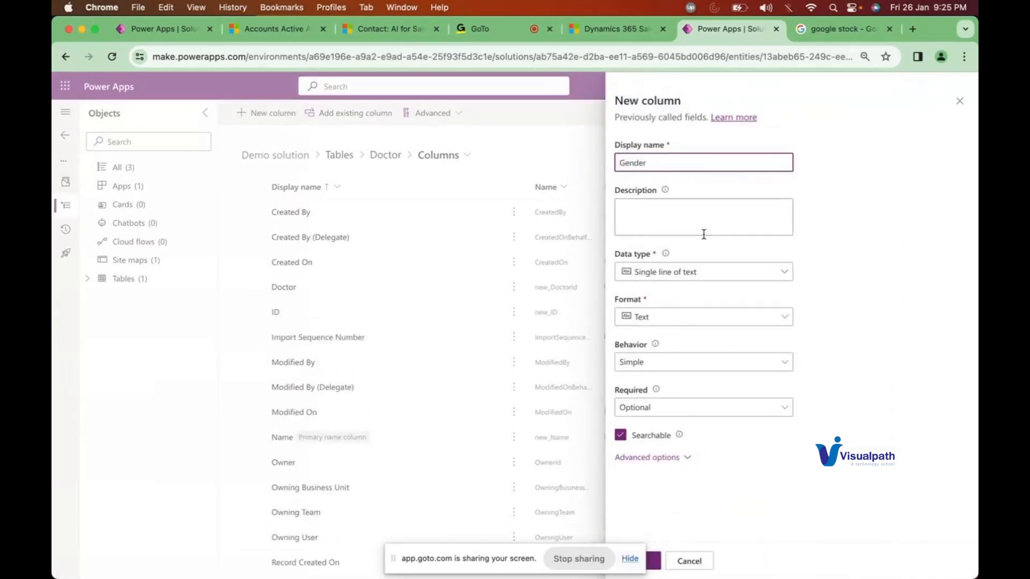
{"action": "left_click", "coordinate": [672, 276]}
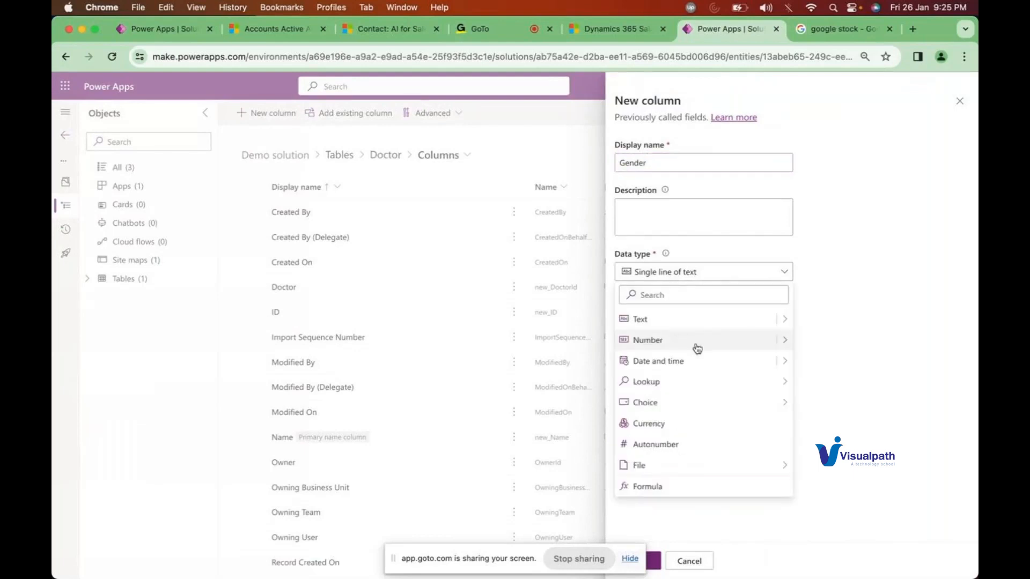
{"action": "mouse_move", "coordinate": [707, 410]}
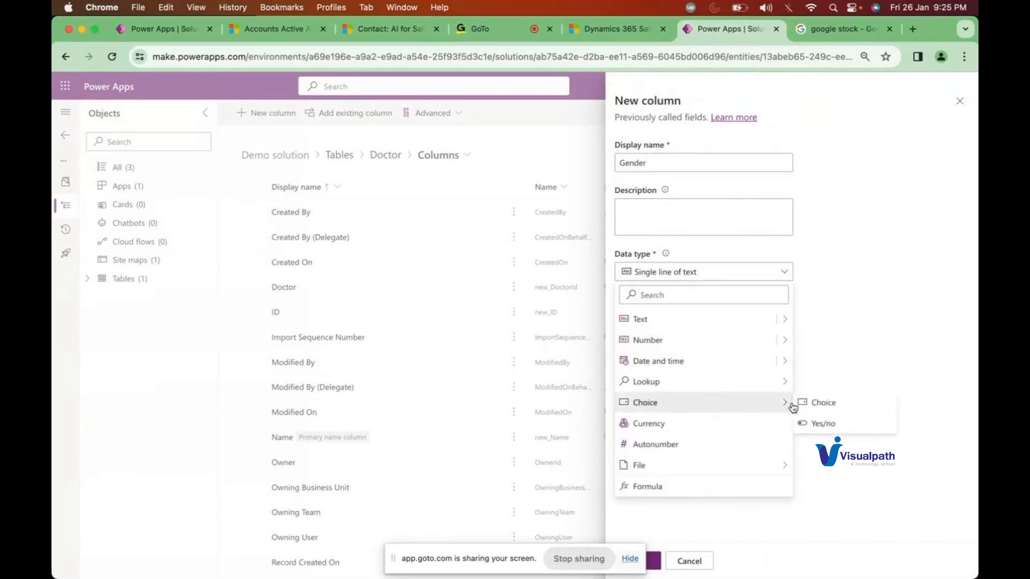
{"action": "left_click", "coordinate": [815, 402]}
Create a new choice for the column to sync with and give it the display name Gender
{"action": "scroll", "coordinate": [751, 338], "scroll_direction": "down", "scroll_amount": 5}
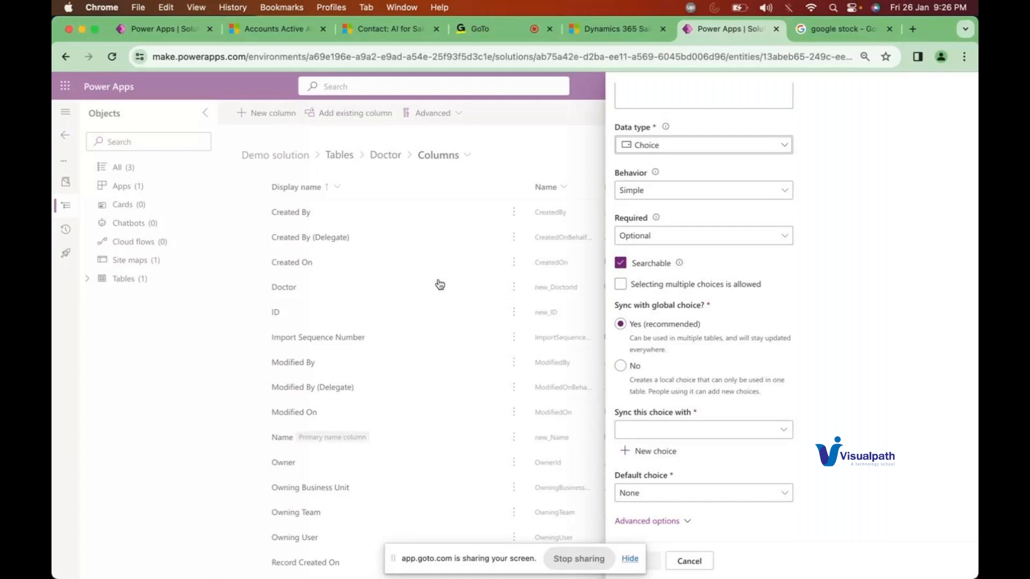
{"action": "left_click", "coordinate": [665, 382]}
{"action": "left_click", "coordinate": [650, 459]}
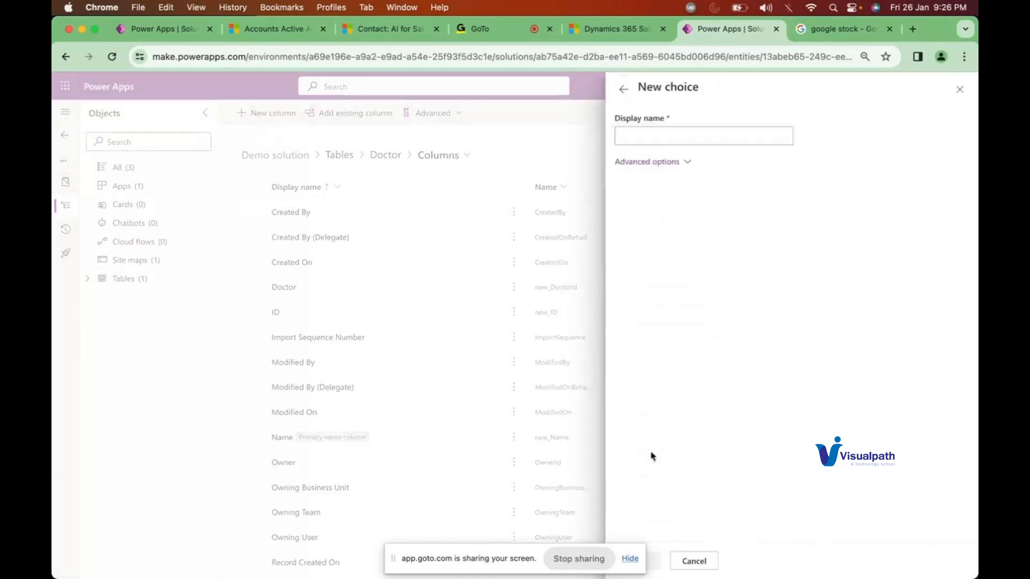
{"action": "left_click", "coordinate": [646, 137]}
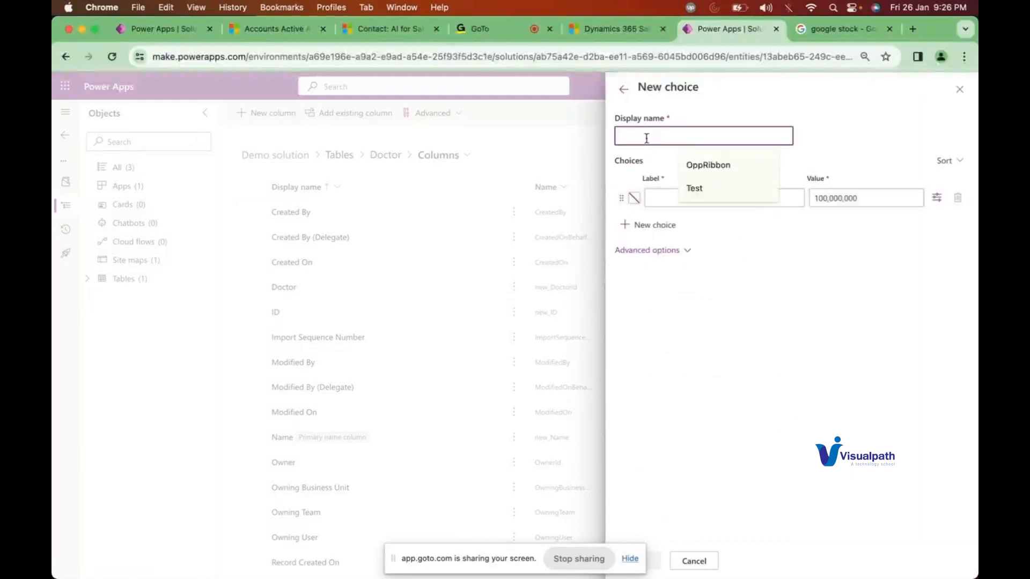
{"action": "type", "text": "Gender"}
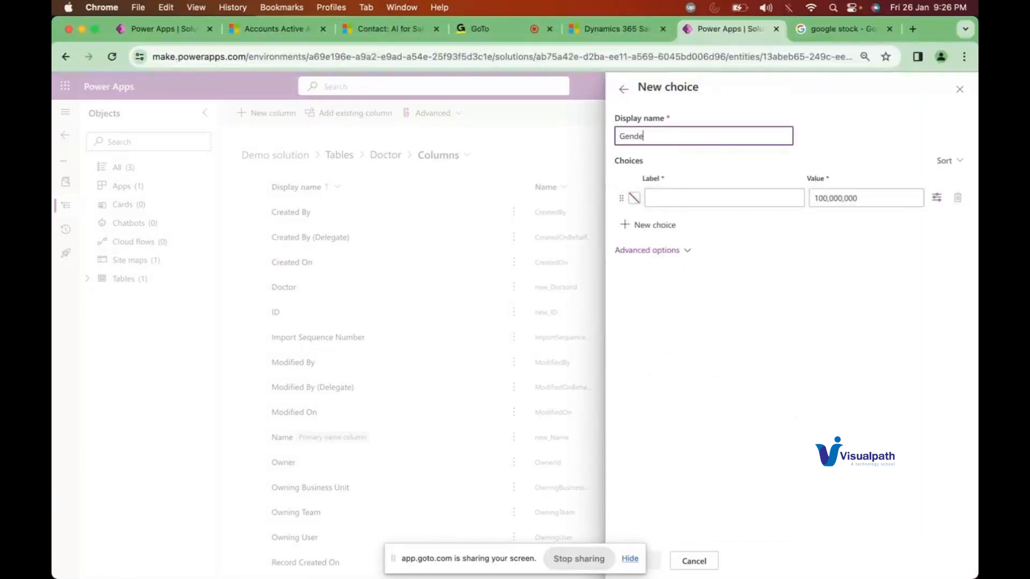
Label the first option of the Gender choice Male and point out its label and value
{"action": "left_click", "coordinate": [661, 198]}
{"action": "type", "text": "MAle"}
{"action": "key", "text": "BackSpace"}
{"action": "key", "text": "BackSpace"}
{"action": "key", "text": "BackSpace"}
{"action": "type", "text": "ale"}
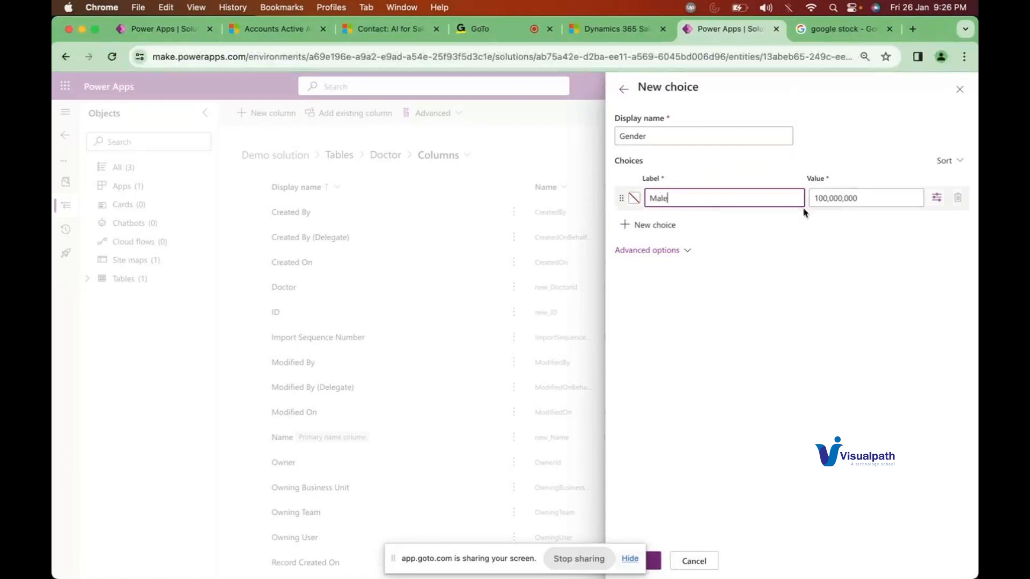
{"action": "left_click", "coordinate": [864, 196]}
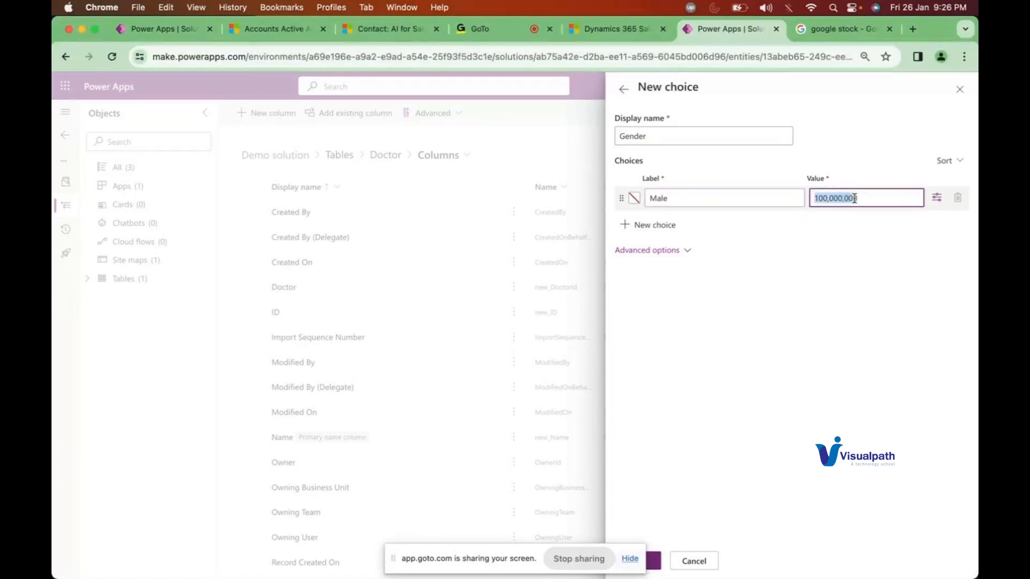
{"action": "left_click", "coordinate": [674, 196]}
{"action": "left_click_drag", "start_coordinate": [673, 195], "coordinate": [646, 196]}
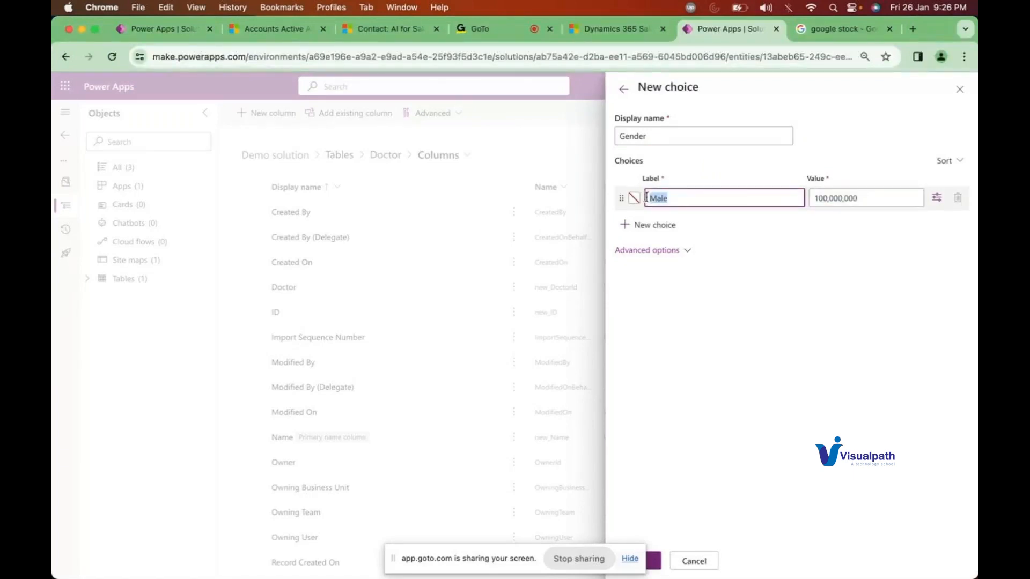
Switch to Dynamics 365 and examine the Purchase timeframe options of the opportunity 5 Café BG-1 Pro Grinders for Northwind Traders
{"action": "left_click", "coordinate": [285, 29]}
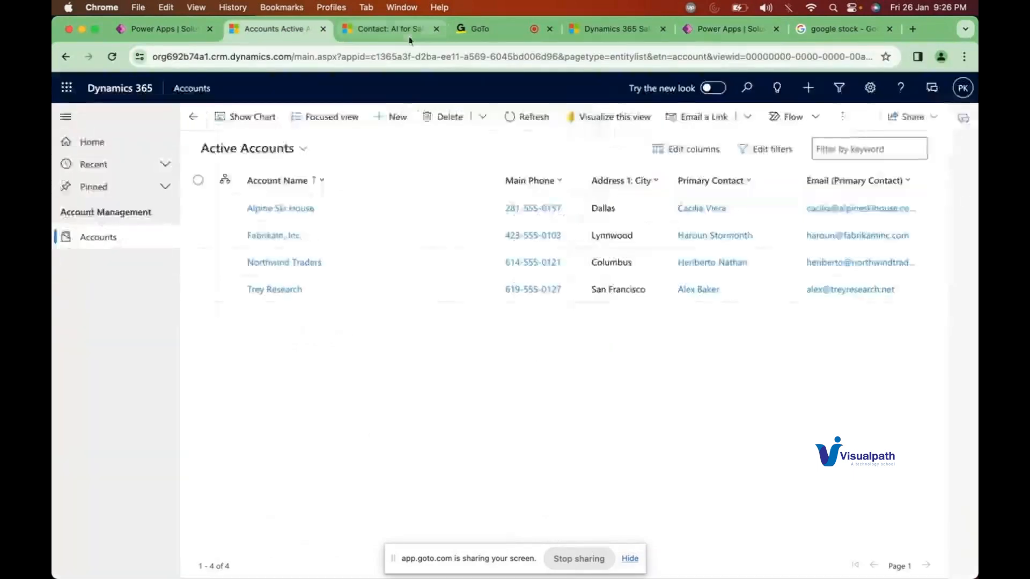
{"action": "left_click", "coordinate": [385, 29]}
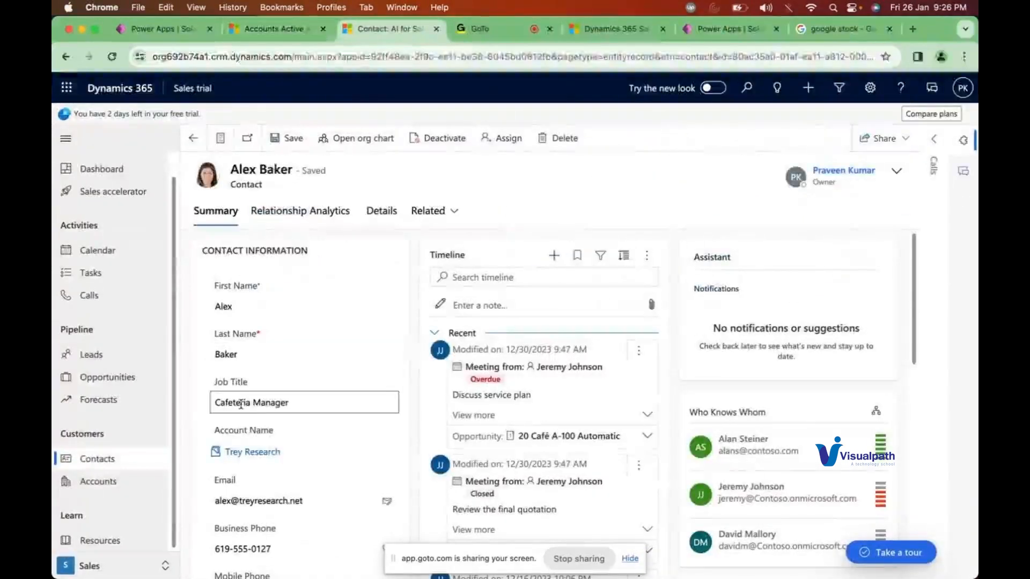
{"action": "scroll", "coordinate": [247, 506], "scroll_direction": "down", "scroll_amount": 3}
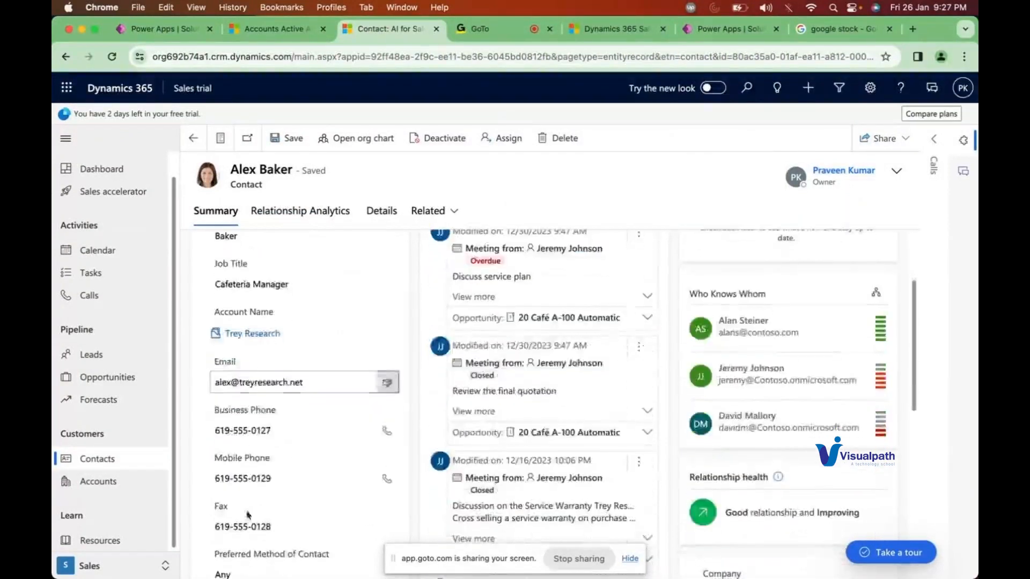
{"action": "left_click", "coordinate": [192, 138]}
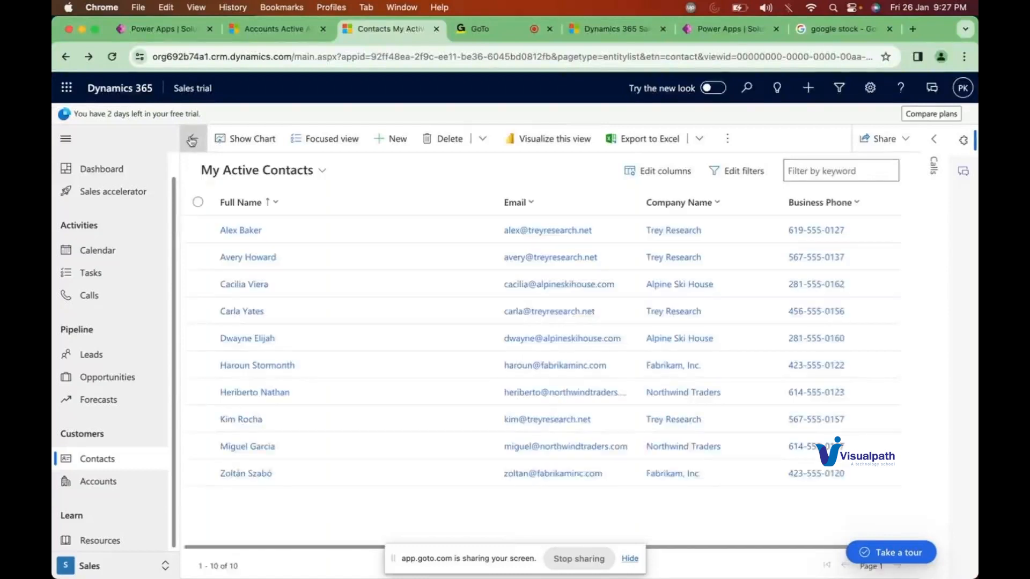
{"action": "left_click", "coordinate": [107, 377]}
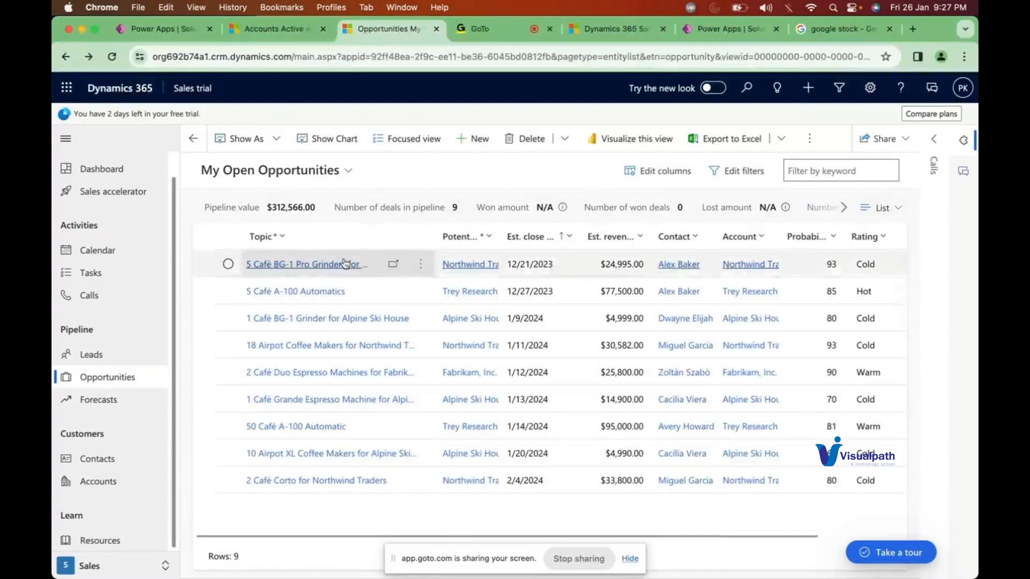
{"action": "left_click", "coordinate": [227, 263]}
{"action": "left_click", "coordinate": [842, 234]}
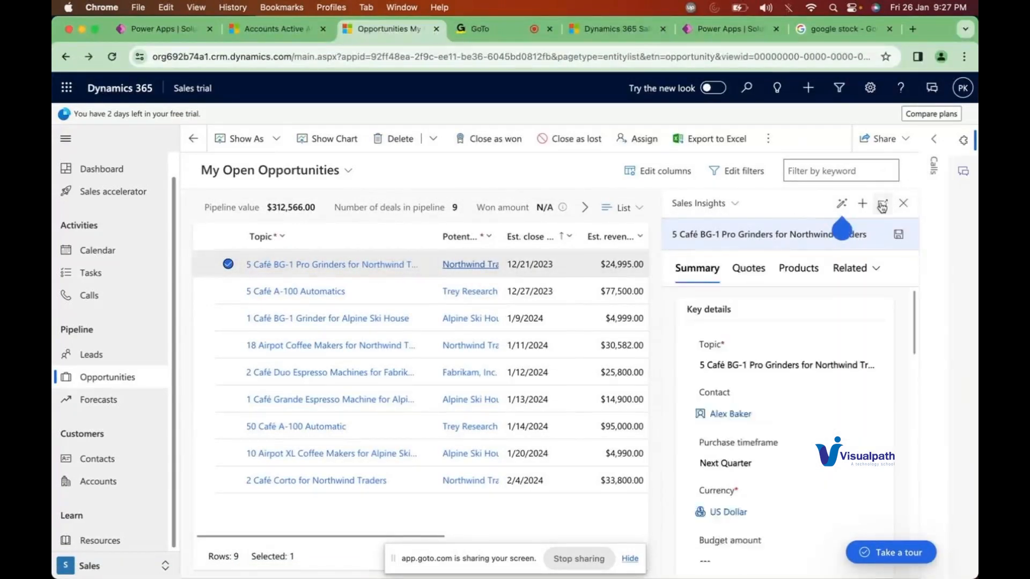
{"action": "left_click", "coordinate": [882, 208]}
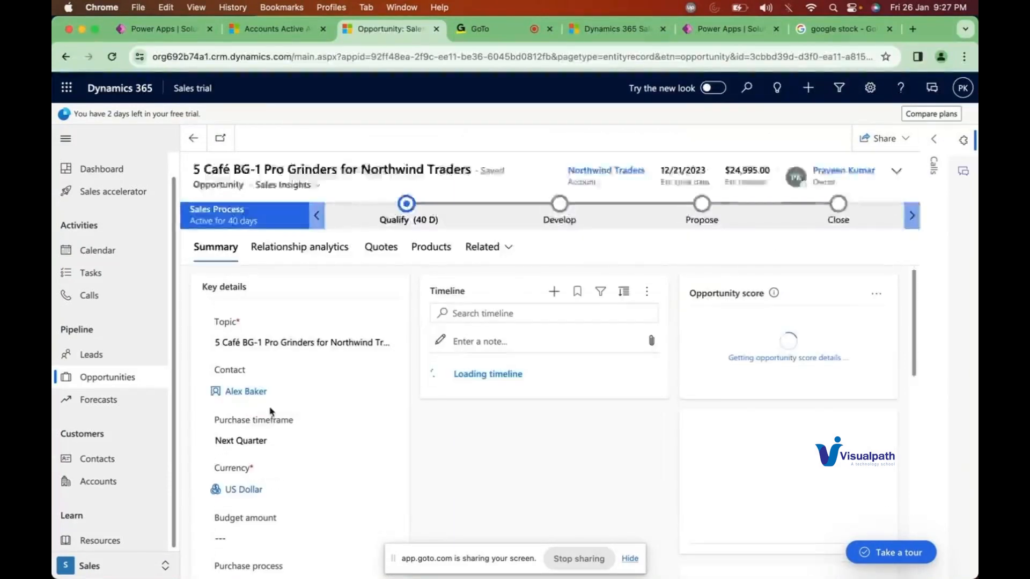
{"action": "scroll", "coordinate": [270, 411], "scroll_direction": "down", "scroll_amount": 2}
{"action": "left_click", "coordinate": [256, 377]}
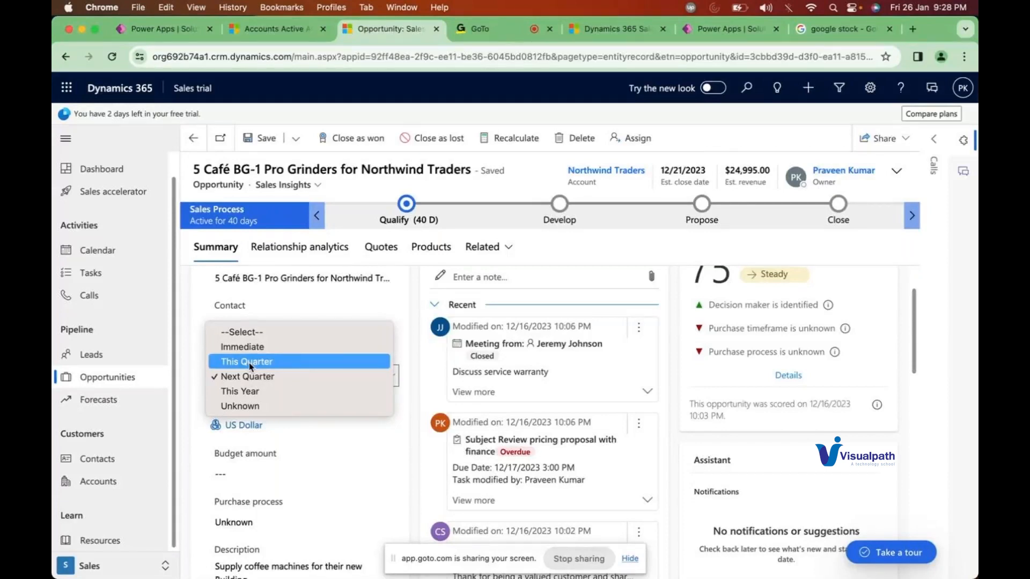
{"action": "left_click", "coordinate": [707, 30]}
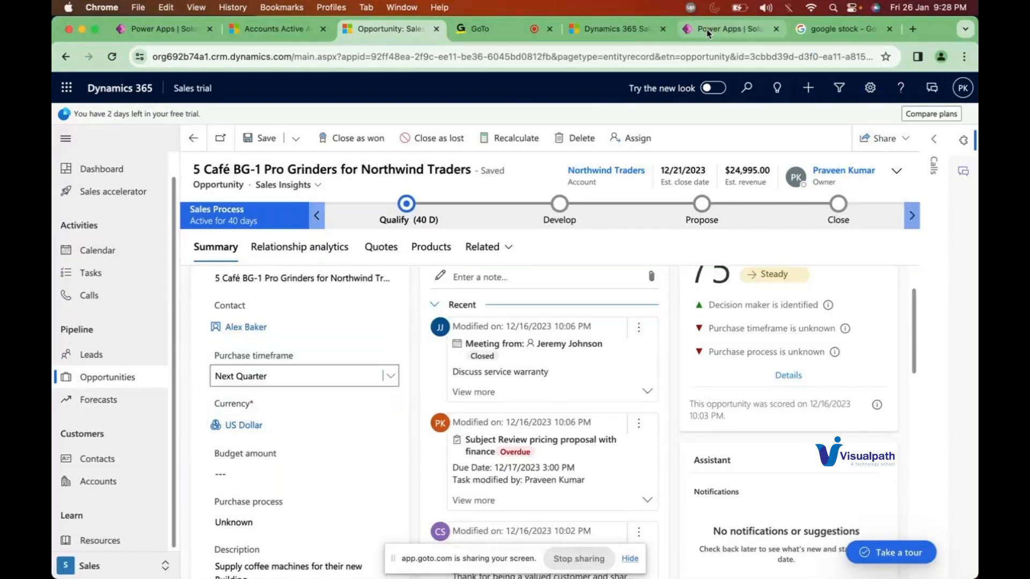
Return to the new Gender choice in Power Apps and set the value of the Male option to 1
{"action": "left_click", "coordinate": [706, 29]}
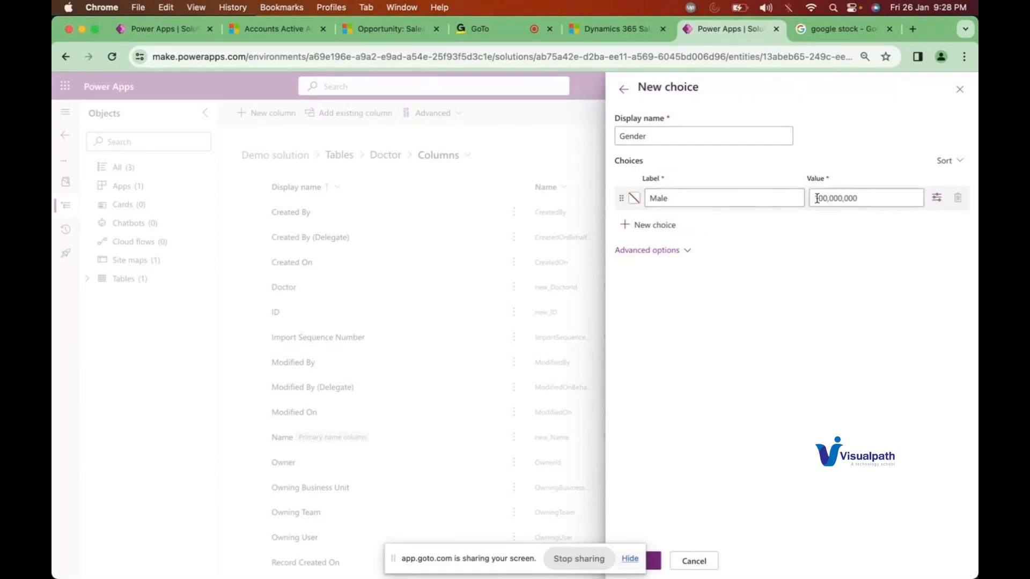
{"action": "left_click", "coordinate": [862, 198]}
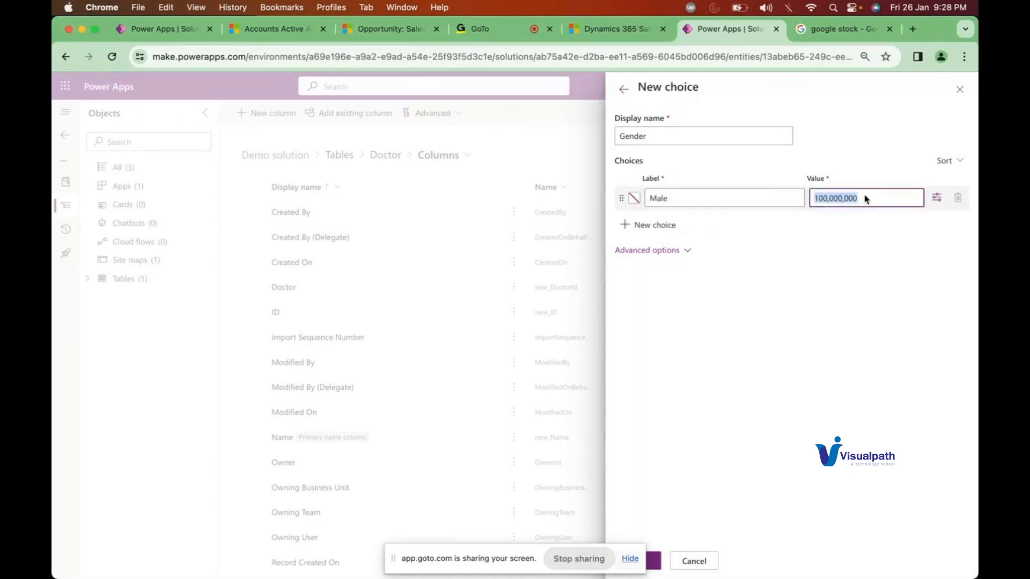
{"action": "type", "text": "1"}
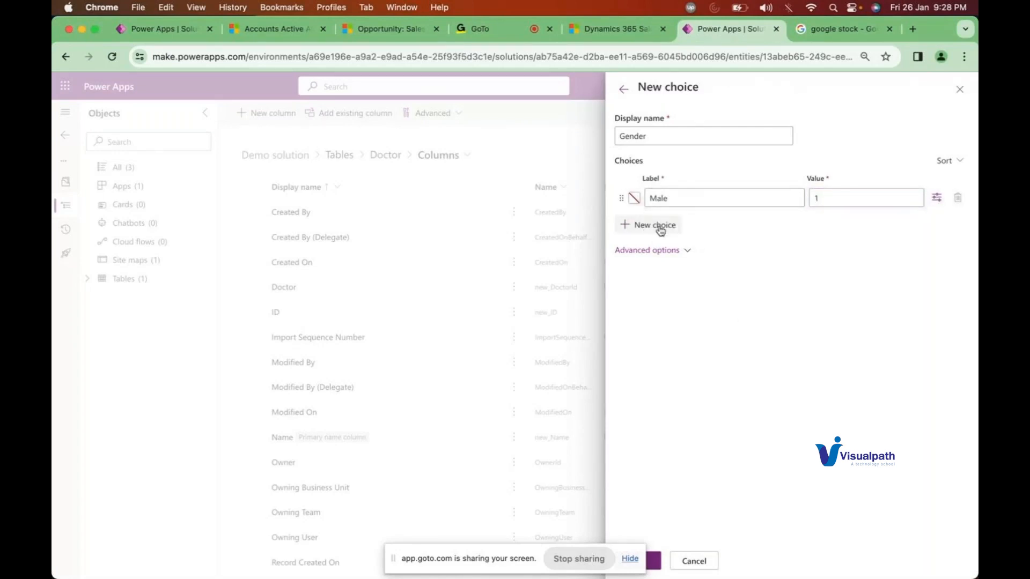
Add two more options to the Gender choice: Female with value 2 and Others with value 3
{"action": "left_click", "coordinate": [661, 230]}
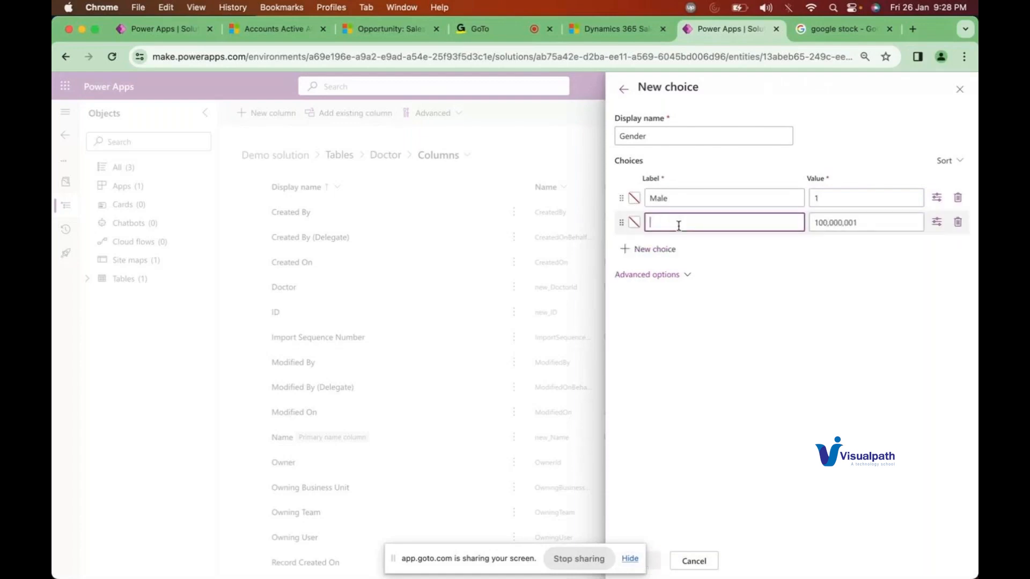
{"action": "type", "text": "Female"}
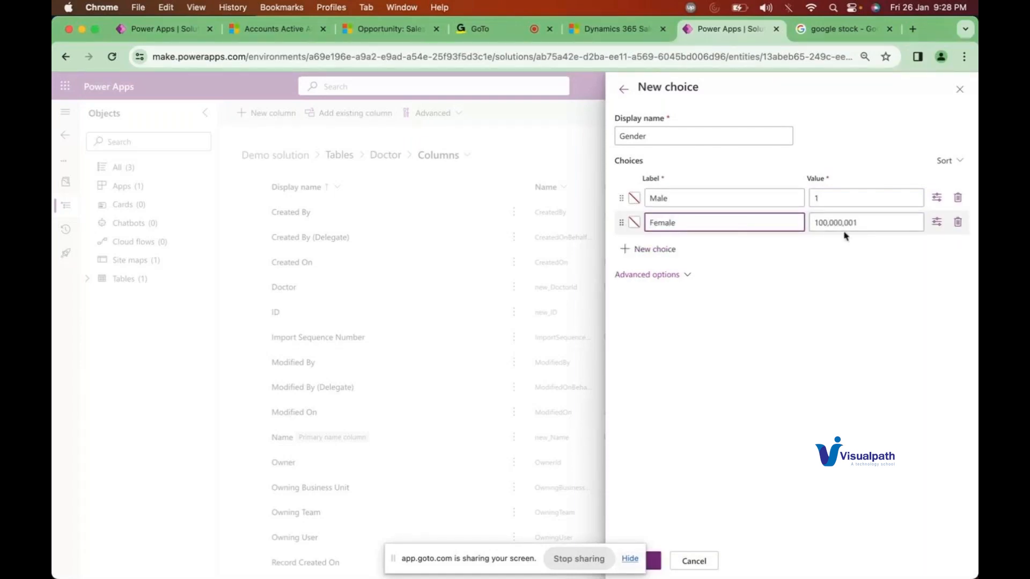
{"action": "double_click", "coordinate": [873, 222]}
{"action": "type", "text": "2"}
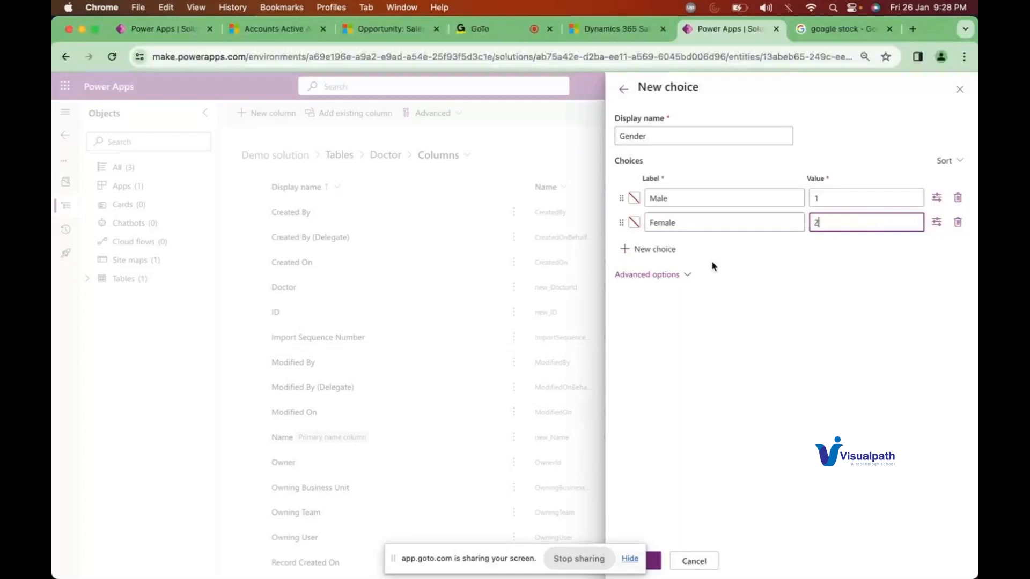
{"action": "left_click", "coordinate": [678, 259]}
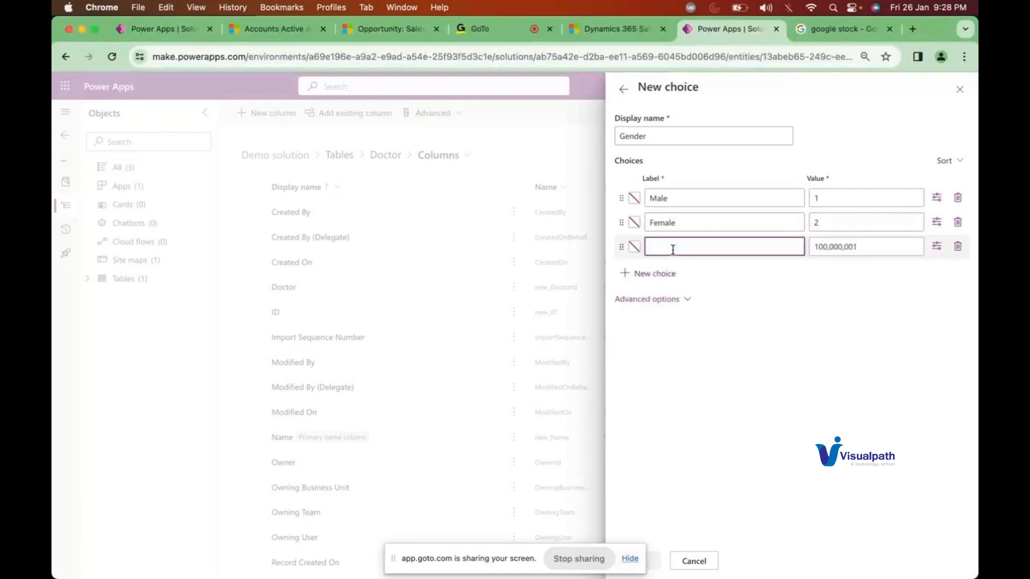
{"action": "type", "text": "Others"}
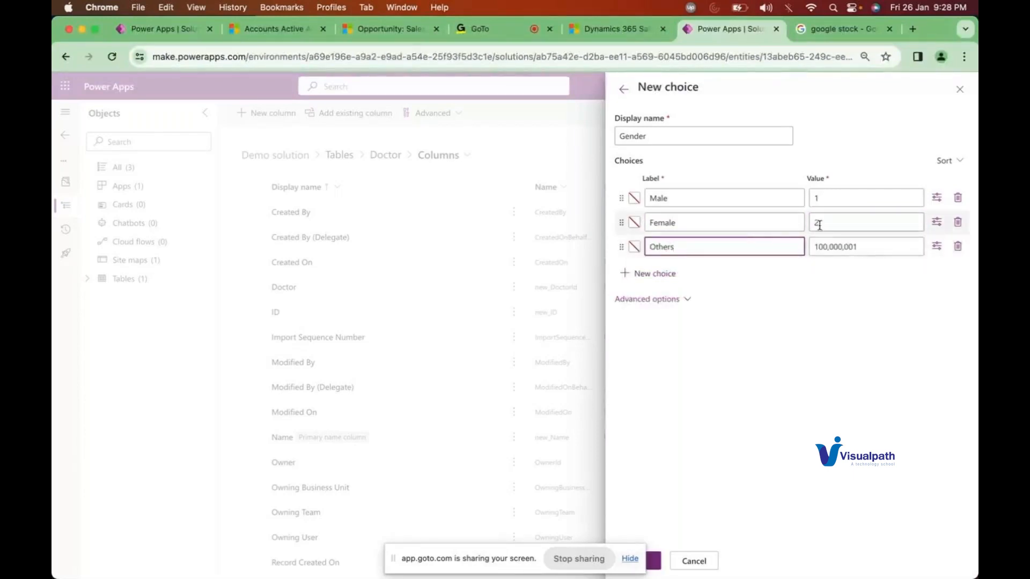
{"action": "left_click", "coordinate": [847, 247]}
{"action": "type", "text": "3"}
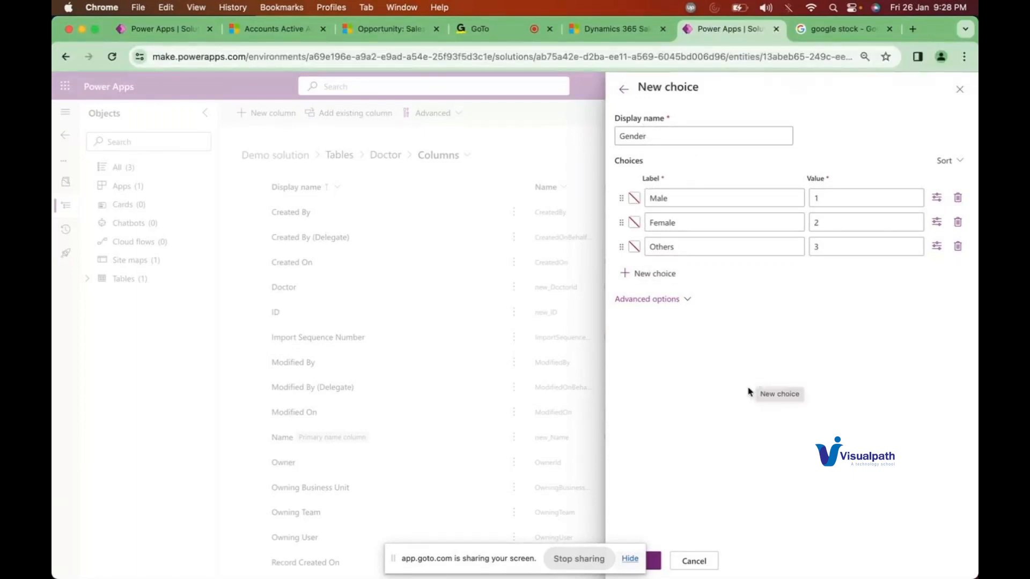
Move the screen-sharing bar aside, check the GoTo meeting's participants and chat, and return to the Gender choice in Power Apps
{"action": "left_click_drag", "start_coordinate": [504, 559], "coordinate": [386, 541]}
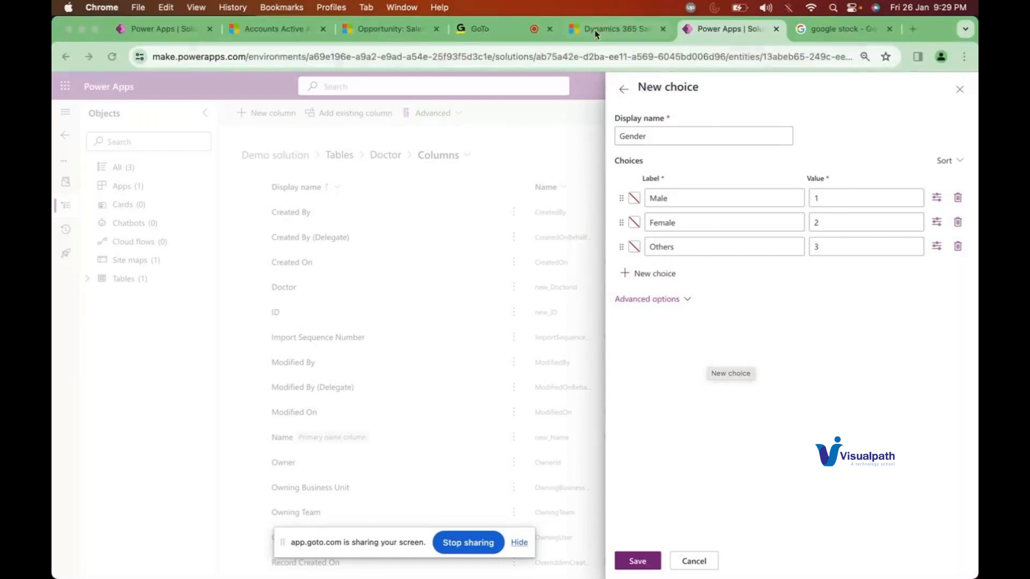
{"action": "left_click", "coordinate": [486, 36]}
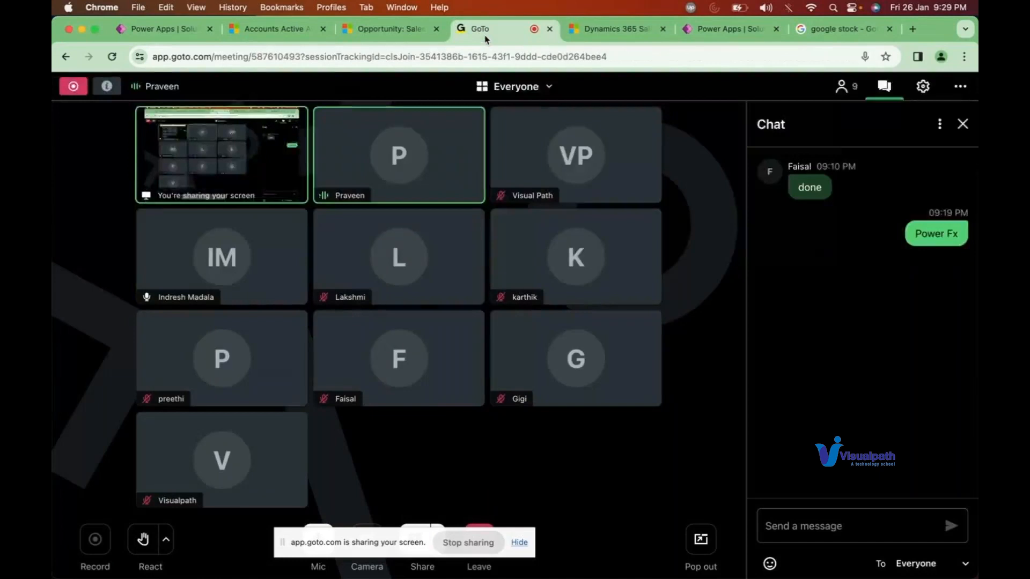
{"action": "left_click", "coordinate": [706, 27]}
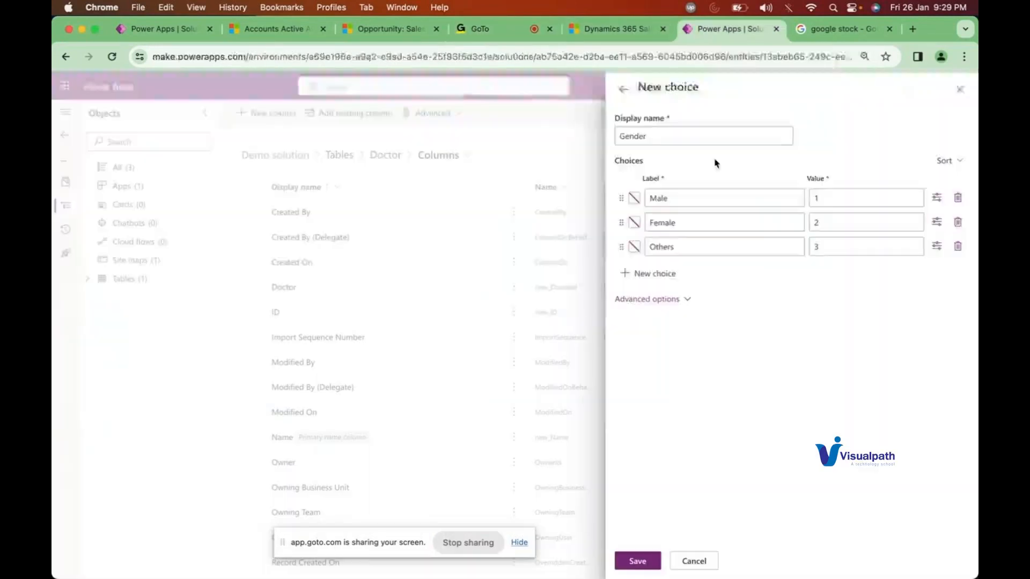
{"action": "left_click", "coordinate": [832, 196]}
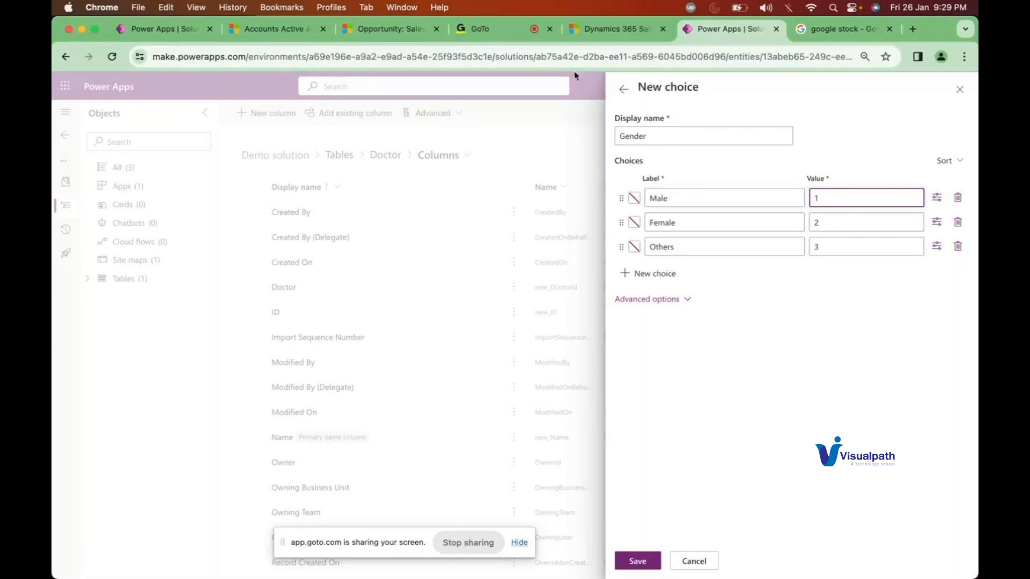
{"action": "left_click", "coordinate": [480, 30]}
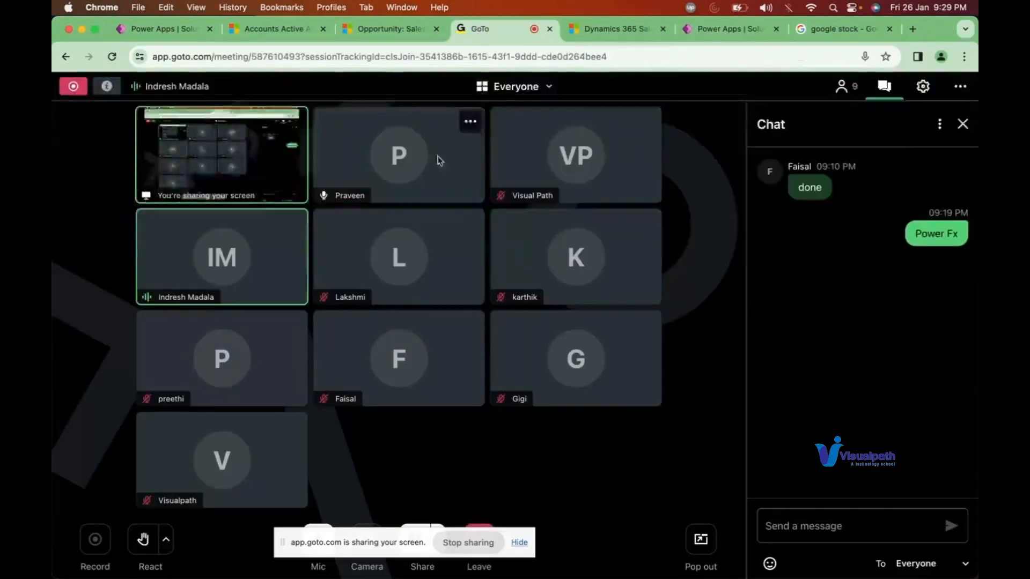
{"action": "left_click", "coordinate": [700, 37]}
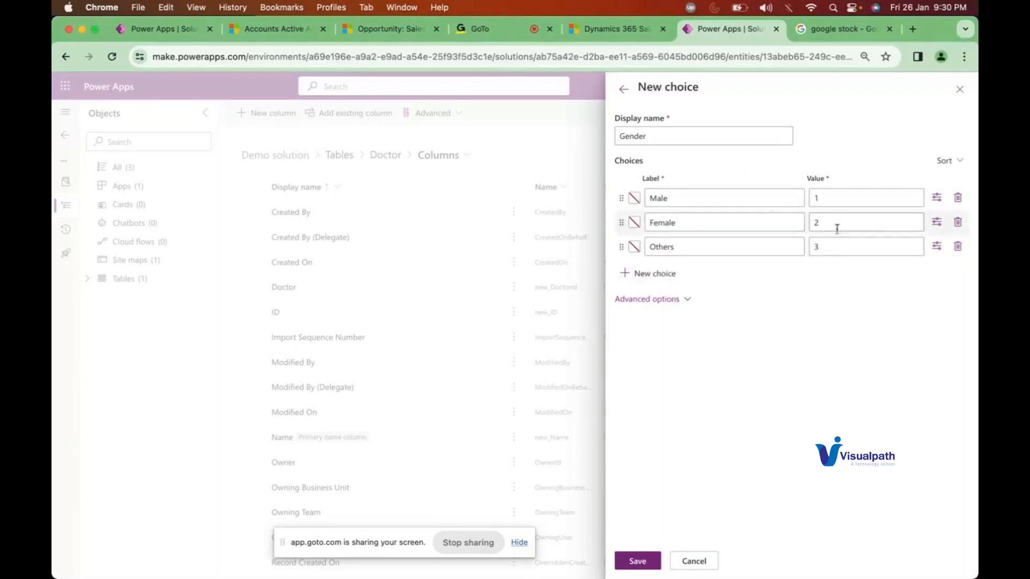
Save the new Gender choice with its Male, Female and Others options
{"action": "mouse_move", "coordinate": [825, 248]}
{"action": "left_mouse_down"}
{"action": "mouse_move", "coordinate": [795, 247]}
{"action": "mouse_move", "coordinate": [824, 246]}
{"action": "left_mouse_up"}
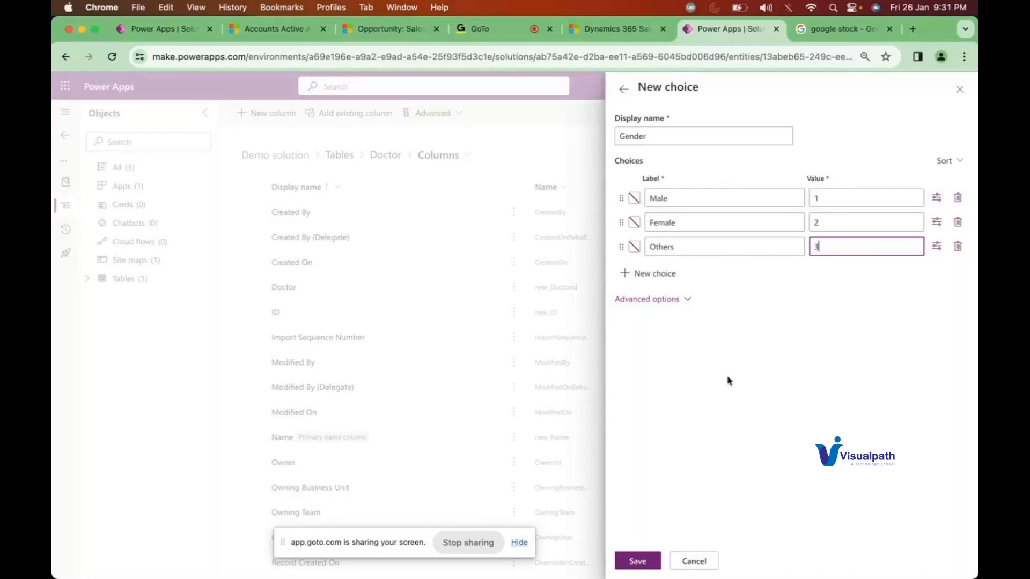
{"action": "left_click", "coordinate": [768, 314]}
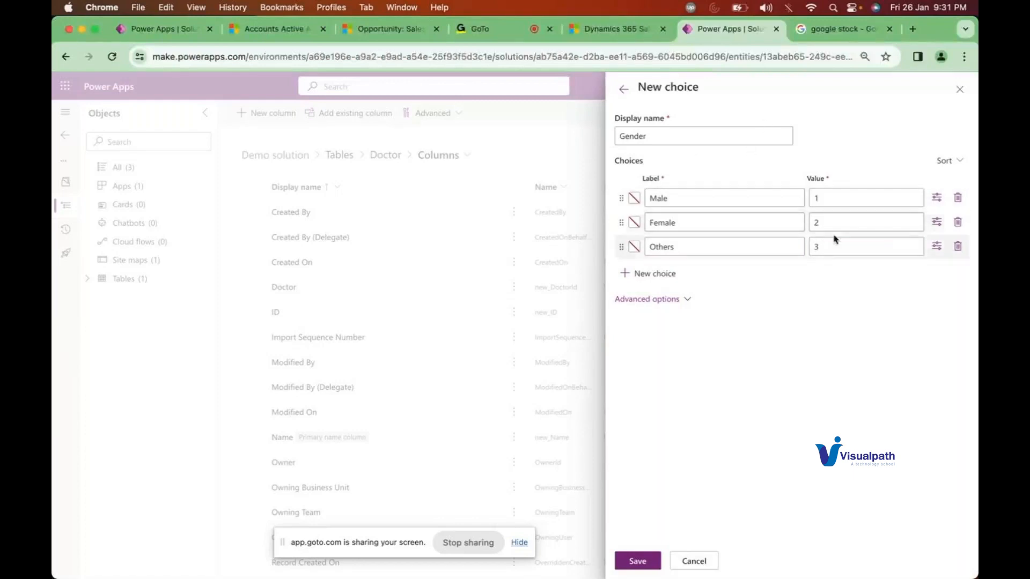
{"action": "left_click", "coordinate": [634, 563]}
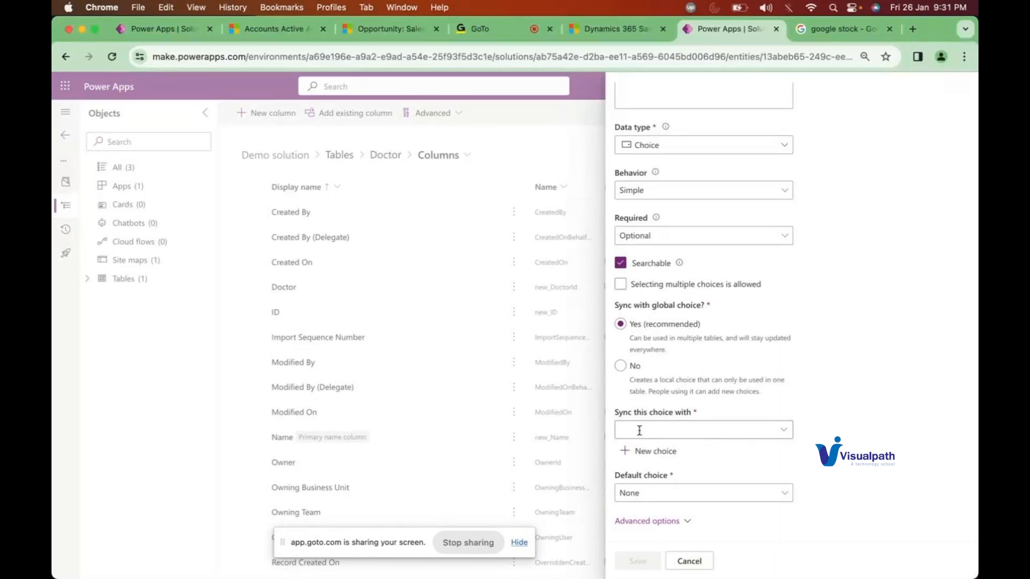
Search the global choices for "gend" and sync the new column with the first Gender choice
{"action": "left_click", "coordinate": [657, 429]}
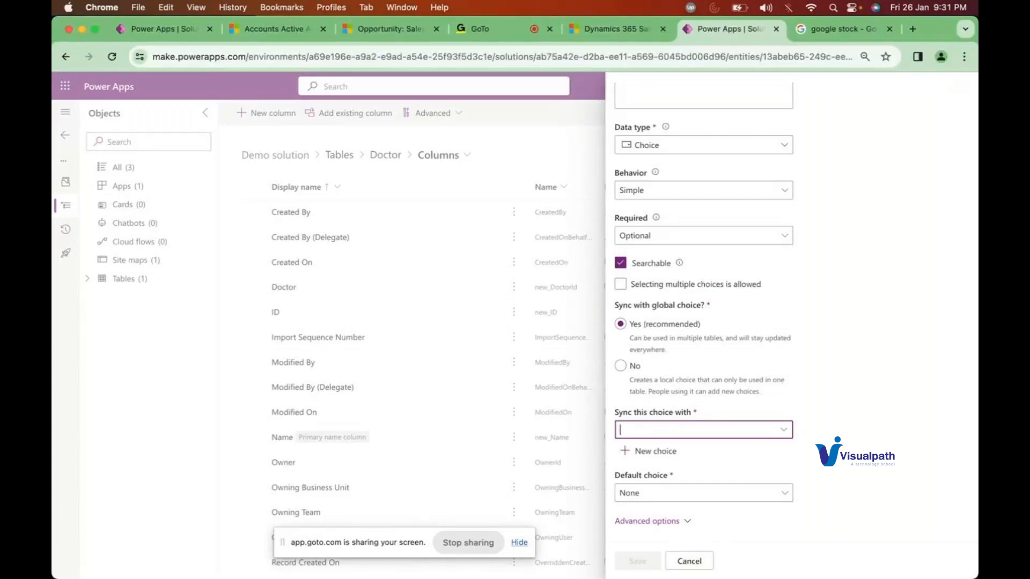
{"action": "type", "text": "gend3"}
{"action": "key", "text": "BackSpace"}
{"action": "mouse_move", "coordinate": [639, 453]}
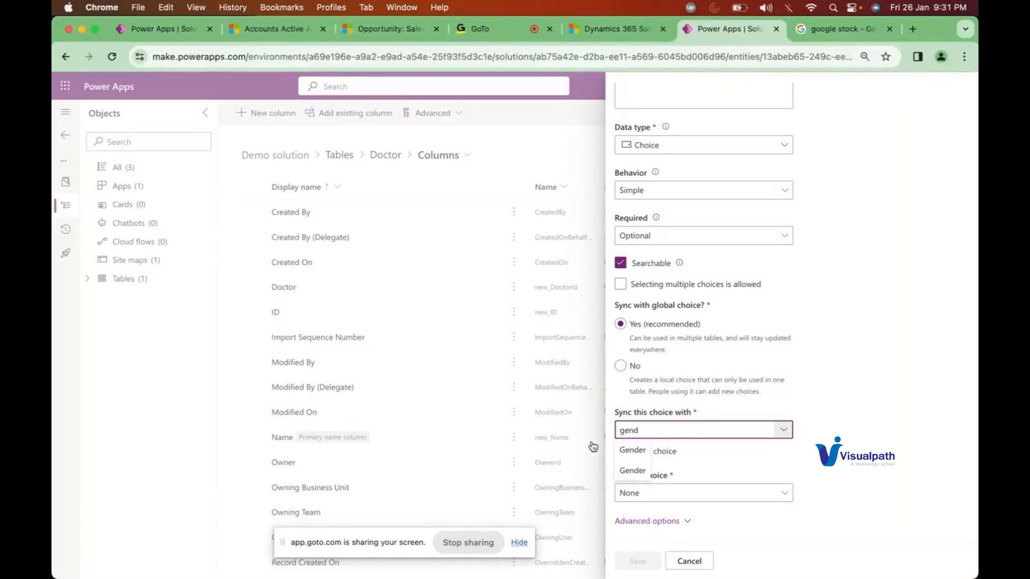
{"action": "left_click", "coordinate": [633, 453]}
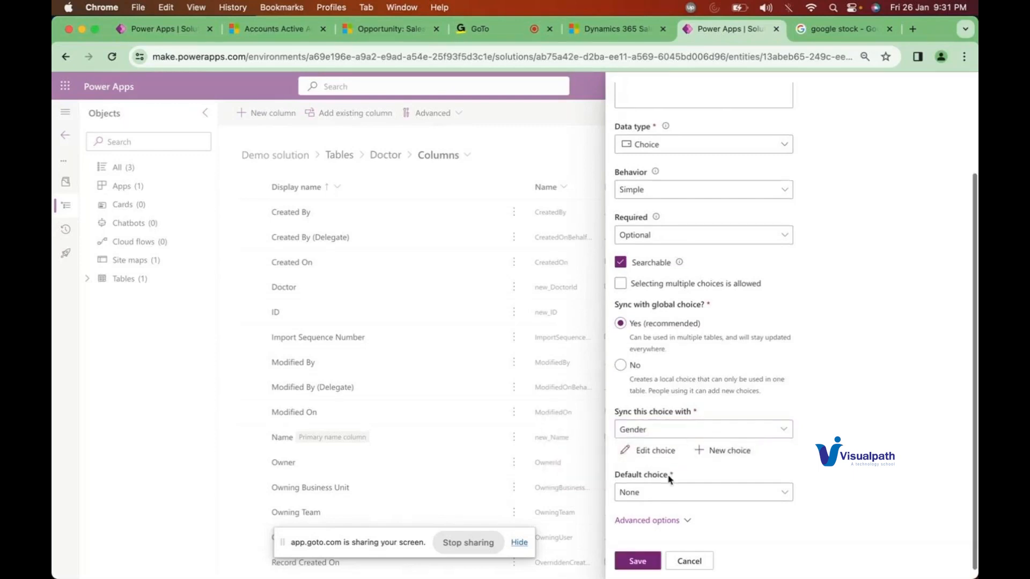
Keep None as the default choice, review the advanced options, and save the Gender column in the Doctor table
{"action": "scroll", "coordinate": [670, 473], "scroll_direction": "down", "scroll_amount": 1}
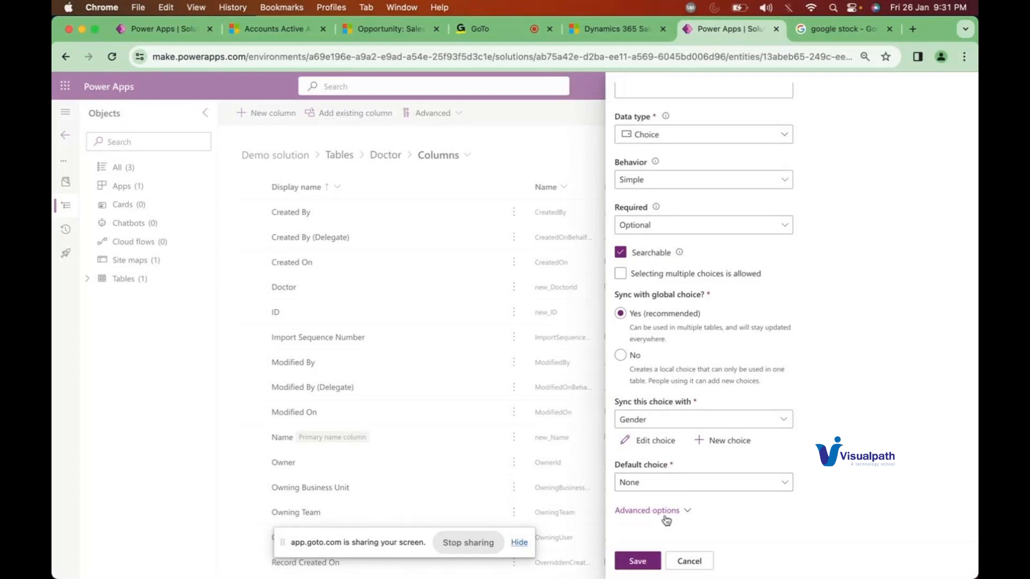
{"action": "left_click", "coordinate": [689, 510]}
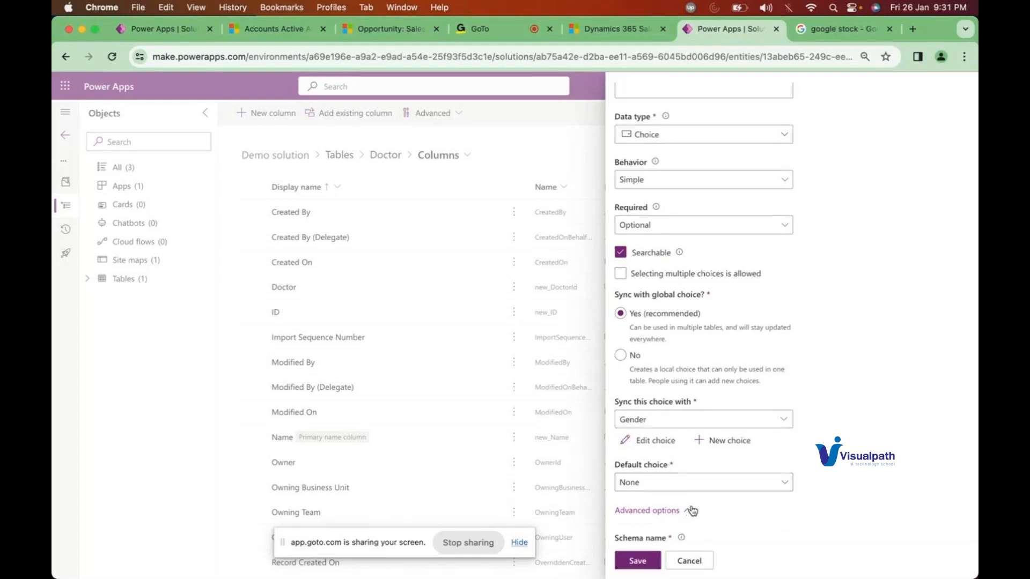
{"action": "left_click", "coordinate": [783, 487]}
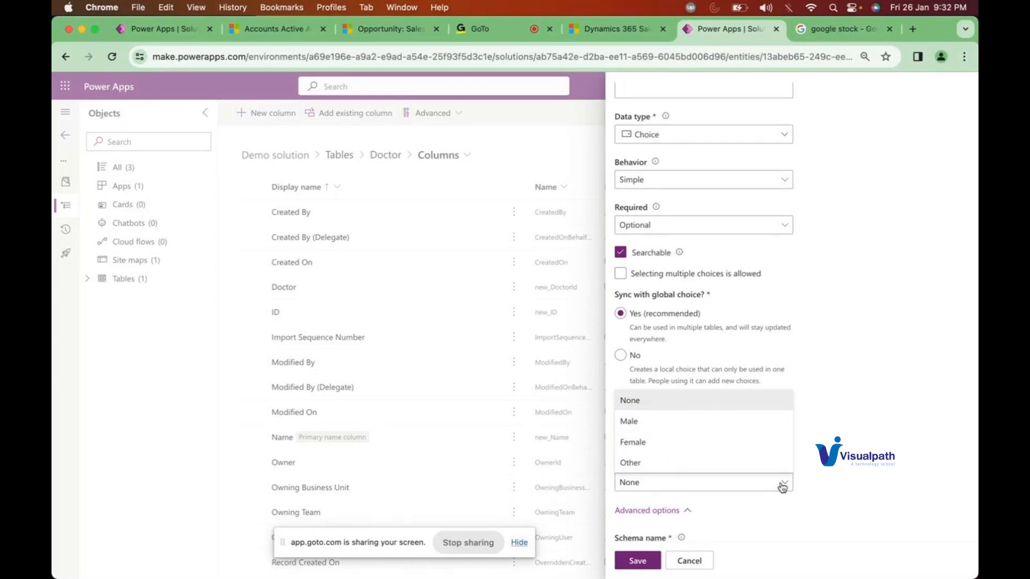
{"action": "left_click", "coordinate": [658, 405]}
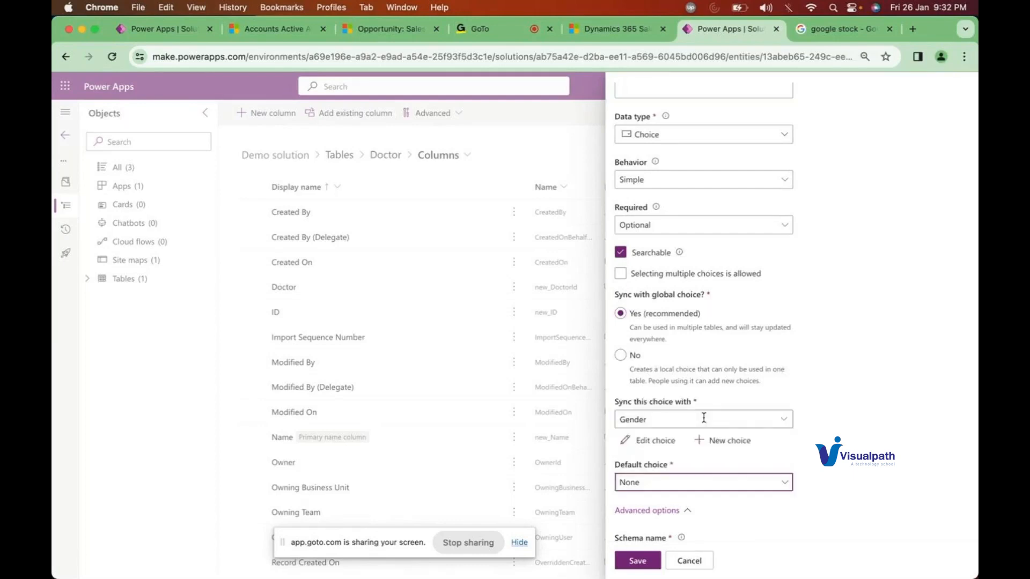
{"action": "scroll", "coordinate": [793, 457], "scroll_direction": "down", "scroll_amount": 5}
{"action": "scroll", "coordinate": [794, 456], "scroll_direction": "down", "scroll_amount": 1}
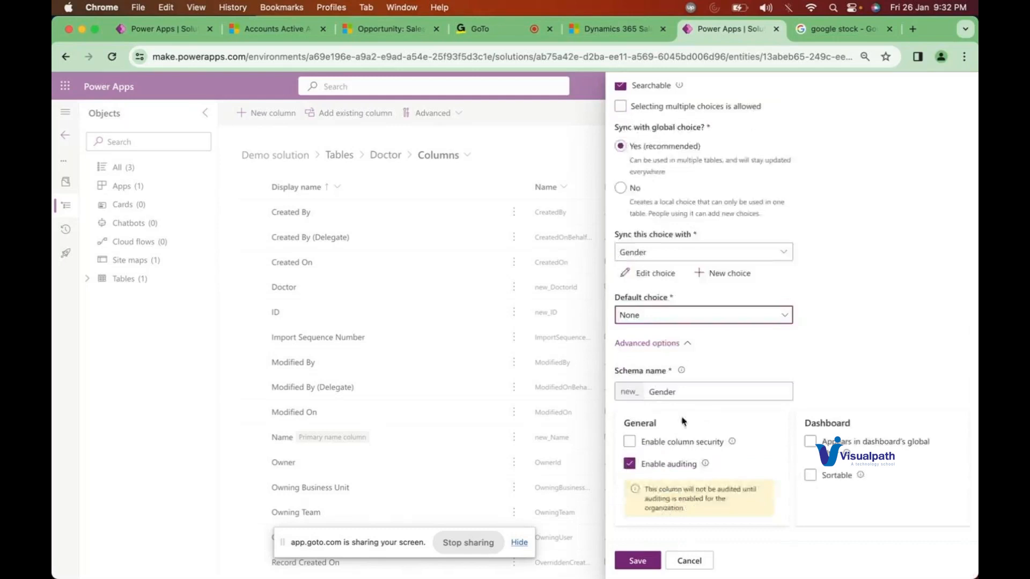
{"action": "left_click", "coordinate": [636, 561]}
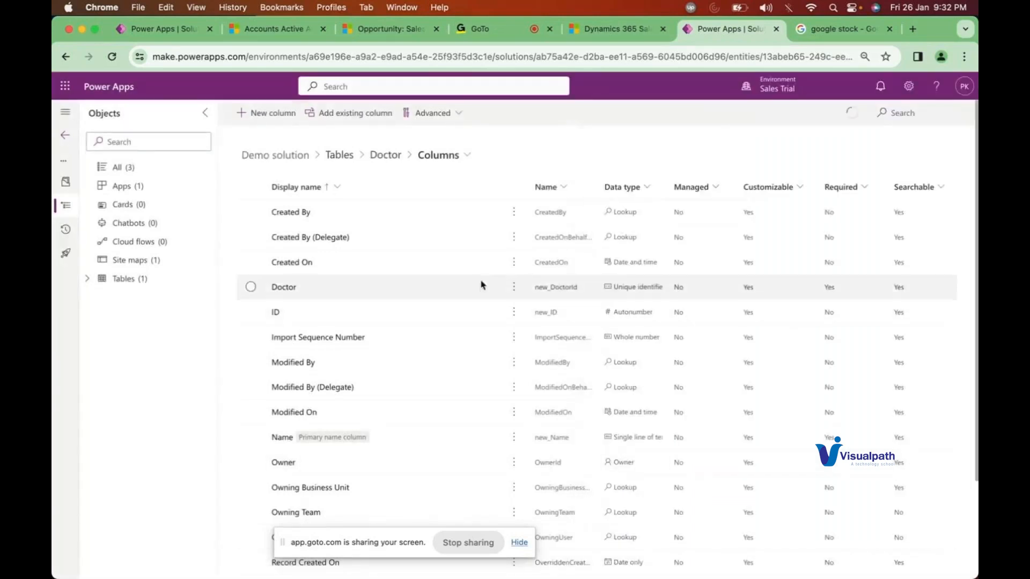
Look through the Doctor table's column list and expand the tables of the Demo solution
{"action": "scroll", "coordinate": [352, 368], "scroll_direction": "down", "scroll_amount": 3}
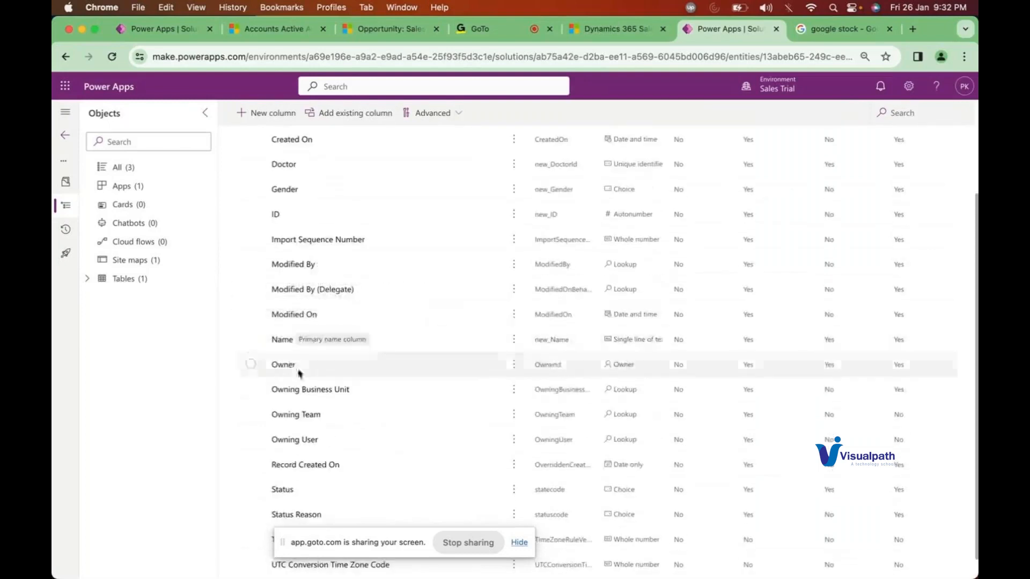
{"action": "scroll", "coordinate": [349, 155], "scroll_direction": "up", "scroll_amount": 3}
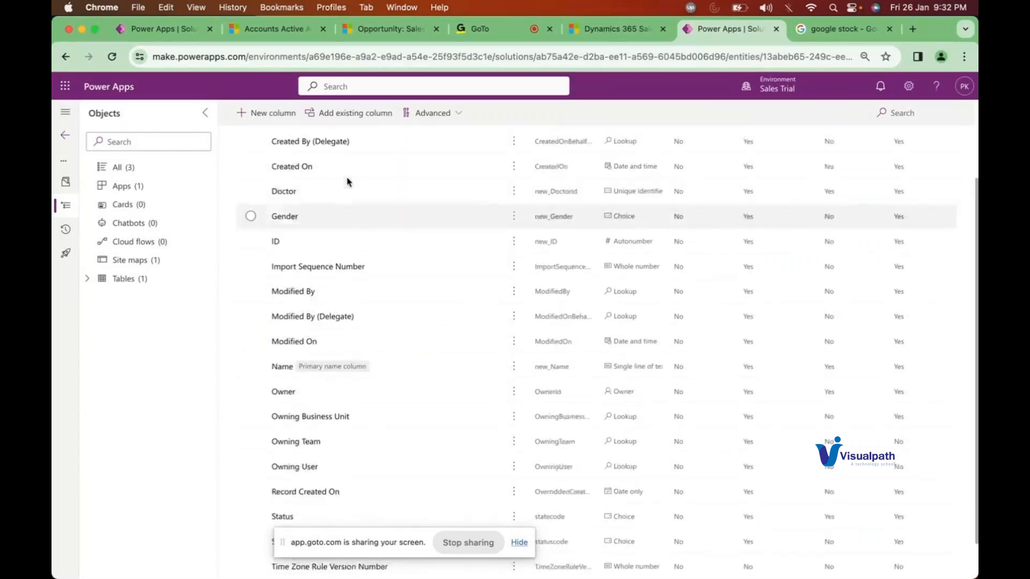
{"action": "left_click", "coordinate": [81, 286]}
{"action": "left_click", "coordinate": [86, 296]}
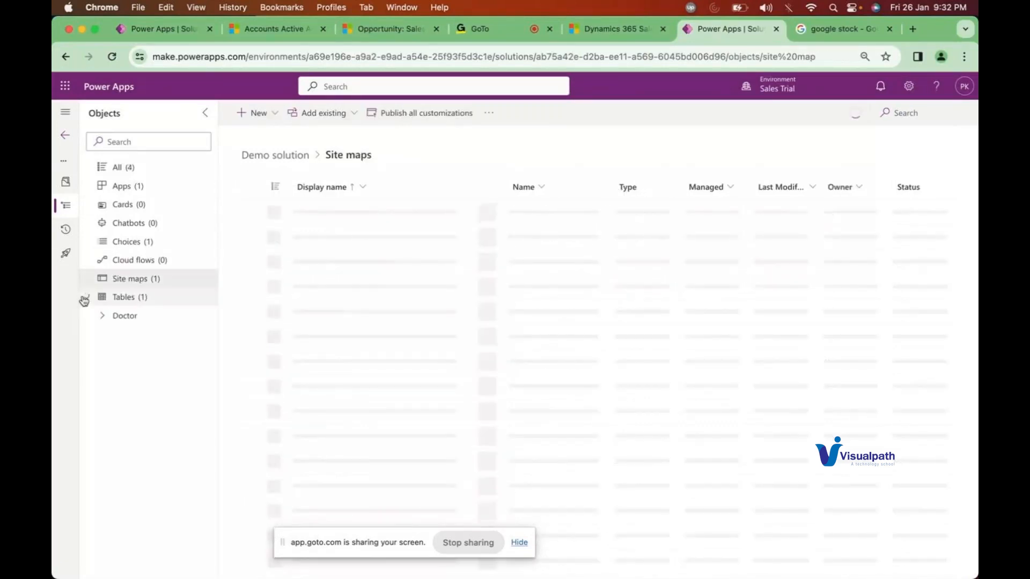
Switch to the other Power Apps browser tab and view the Student table's columns in the Employee Changes solution
{"action": "left_click", "coordinate": [129, 28]}
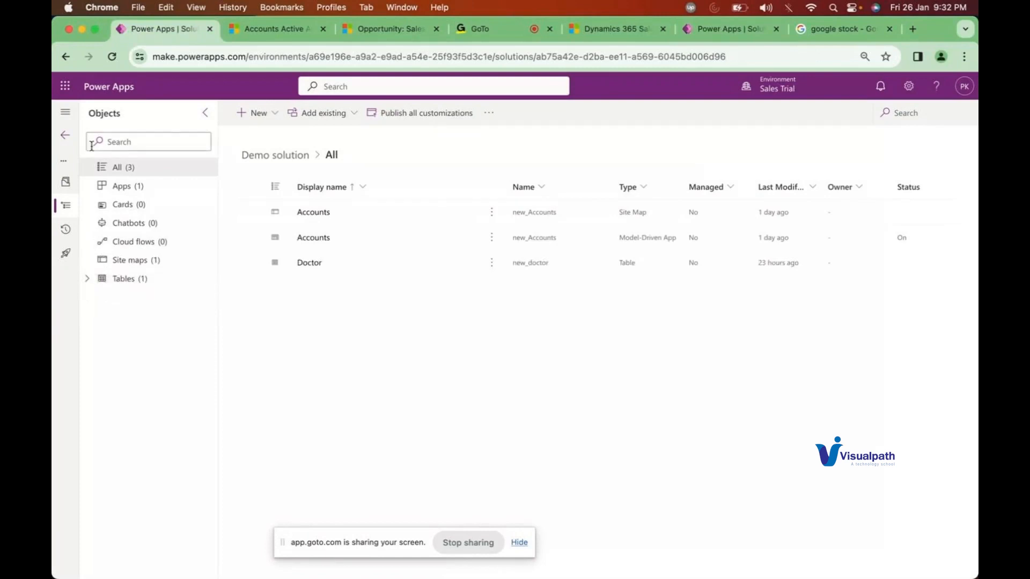
{"action": "left_click", "coordinate": [63, 137]}
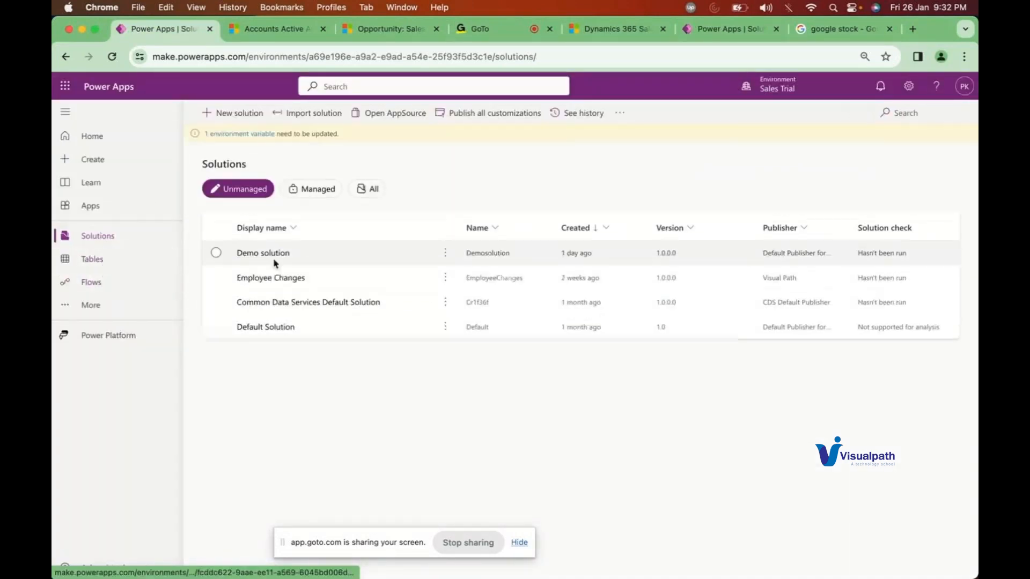
{"action": "left_click", "coordinate": [257, 283]}
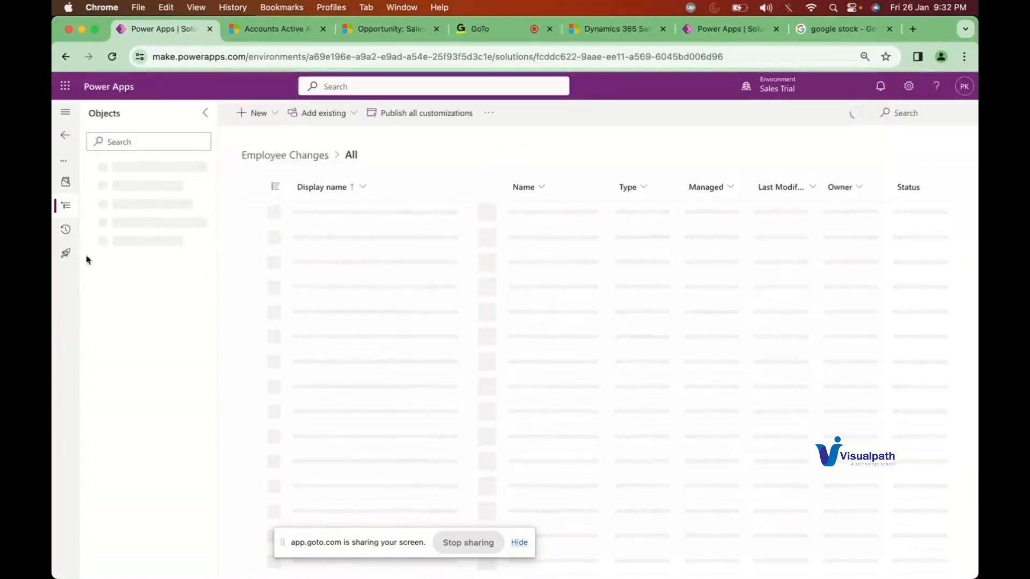
{"action": "left_click", "coordinate": [87, 316]}
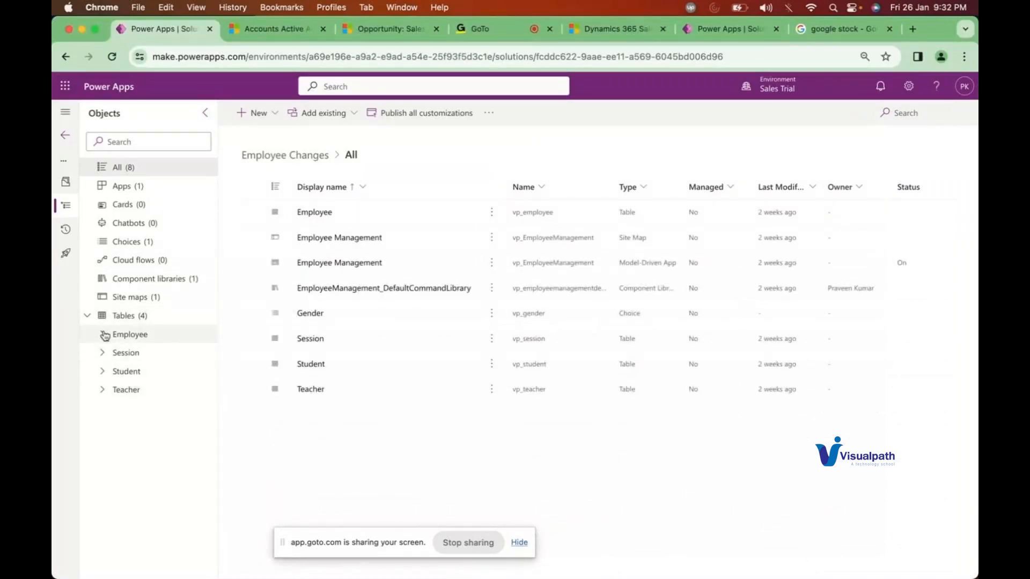
{"action": "left_click", "coordinate": [103, 371]}
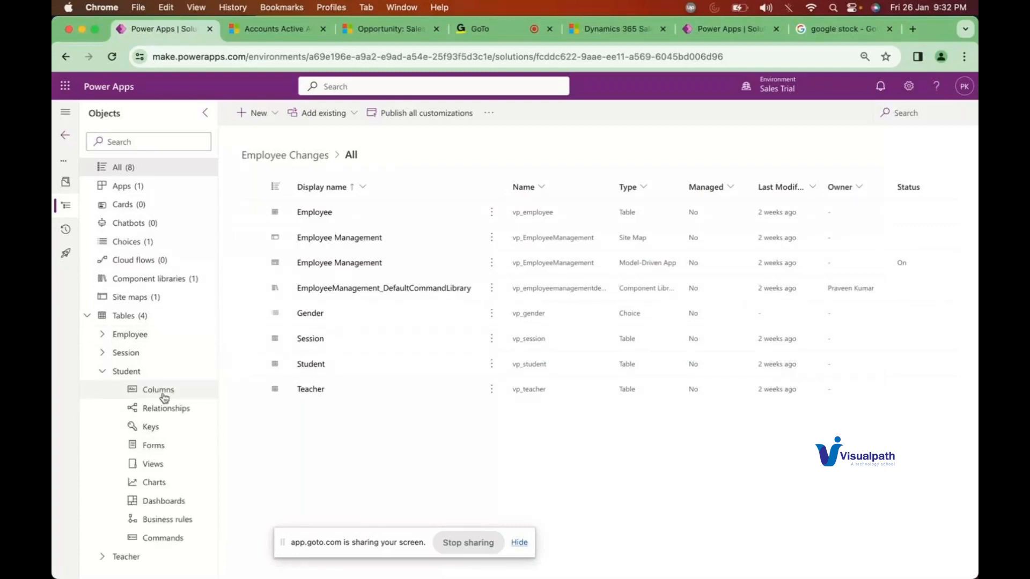
{"action": "left_click", "coordinate": [164, 397]}
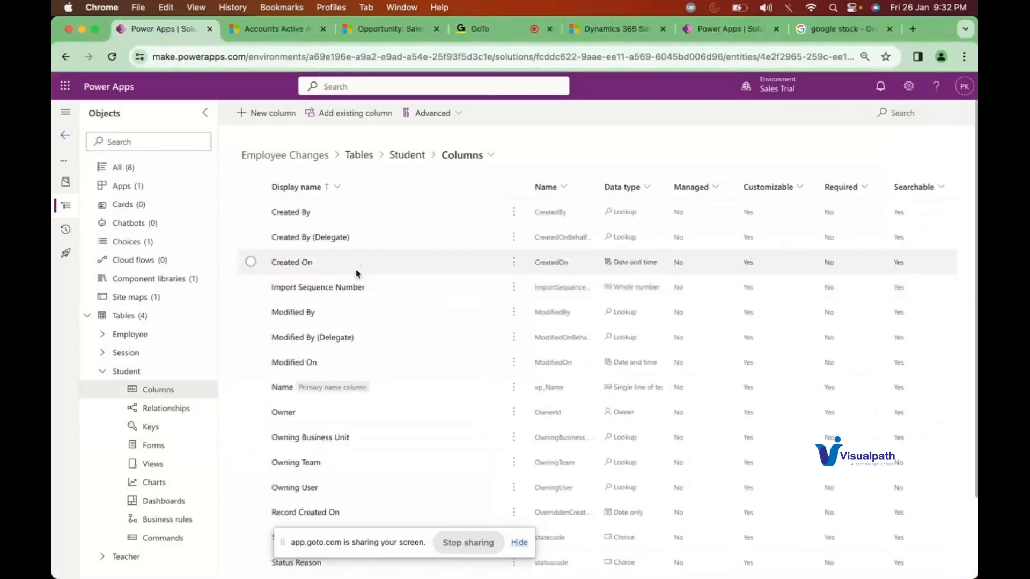
{"action": "scroll", "coordinate": [368, 358], "scroll_direction": "down", "scroll_amount": 4}
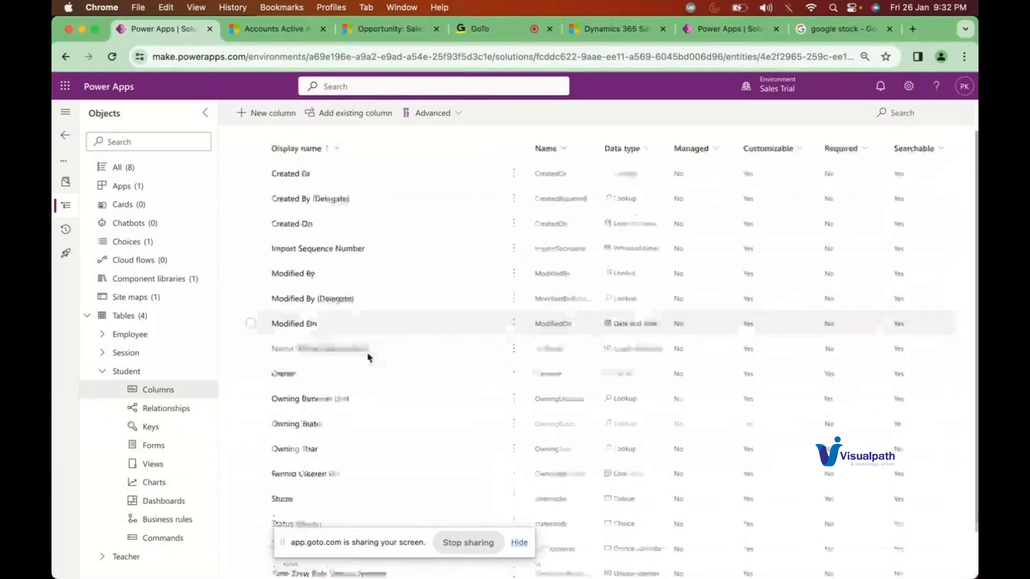
{"action": "scroll", "coordinate": [450, 320], "scroll_direction": "up", "scroll_amount": 4}
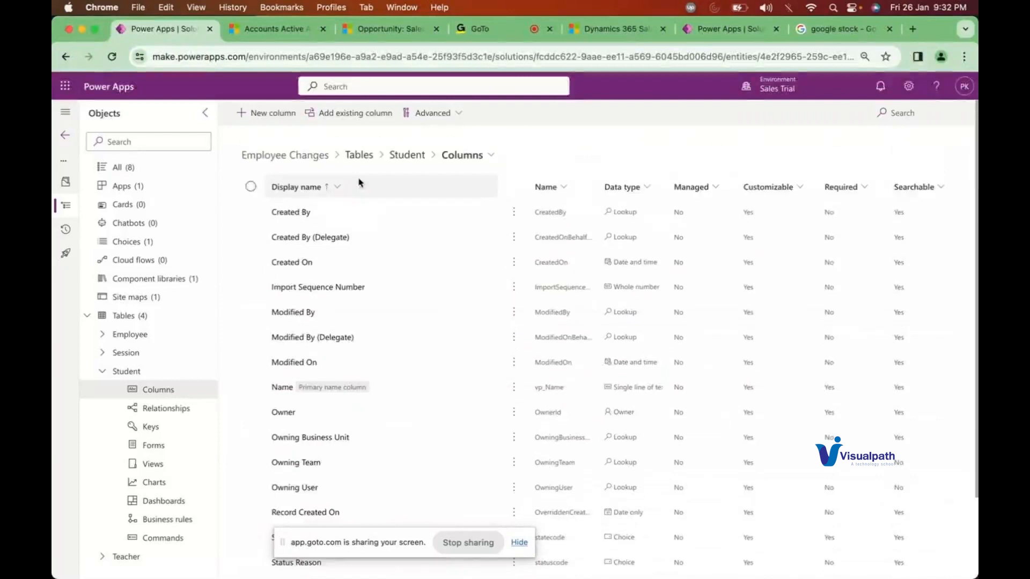
Start a new column named Gender in the Student table with the data type Choice
{"action": "left_click", "coordinate": [268, 112]}
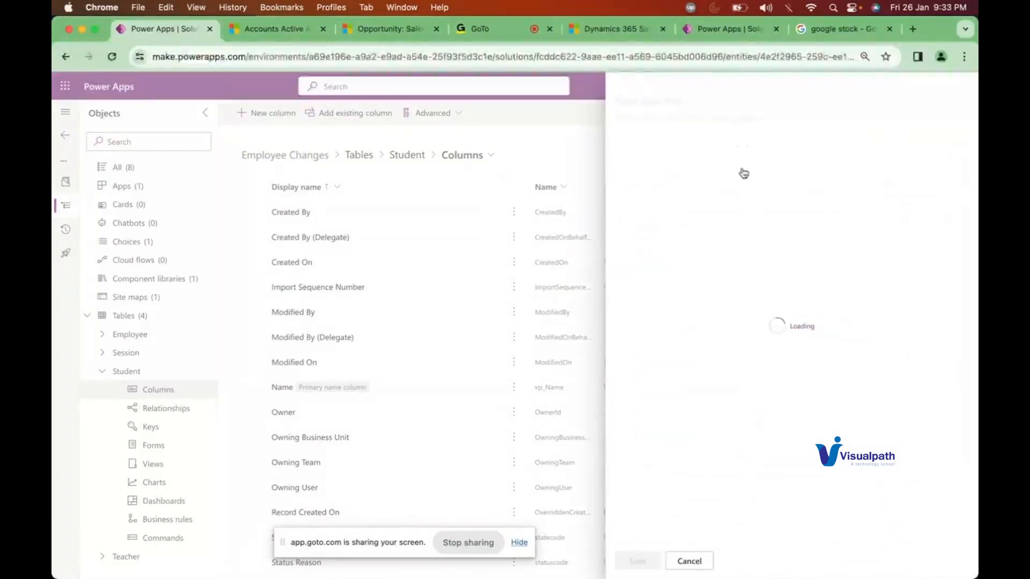
{"action": "type", "text": "Gender"}
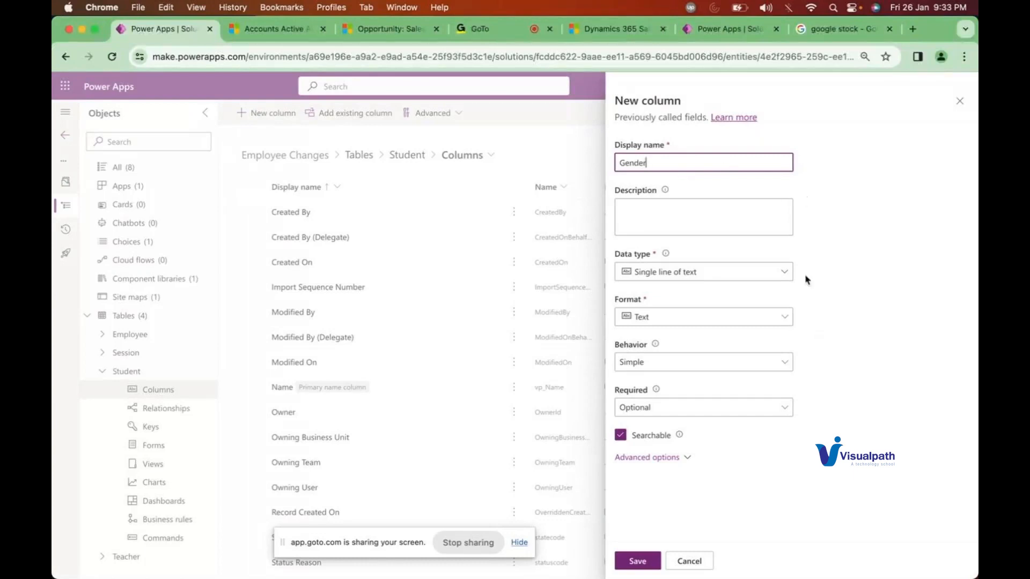
{"action": "left_click", "coordinate": [703, 273]}
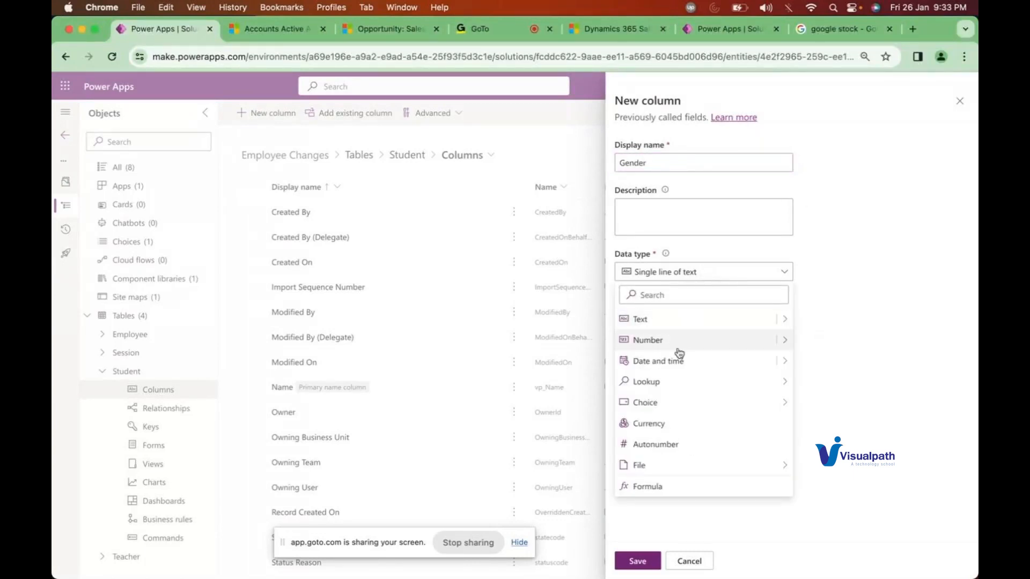
{"action": "left_click", "coordinate": [816, 402]}
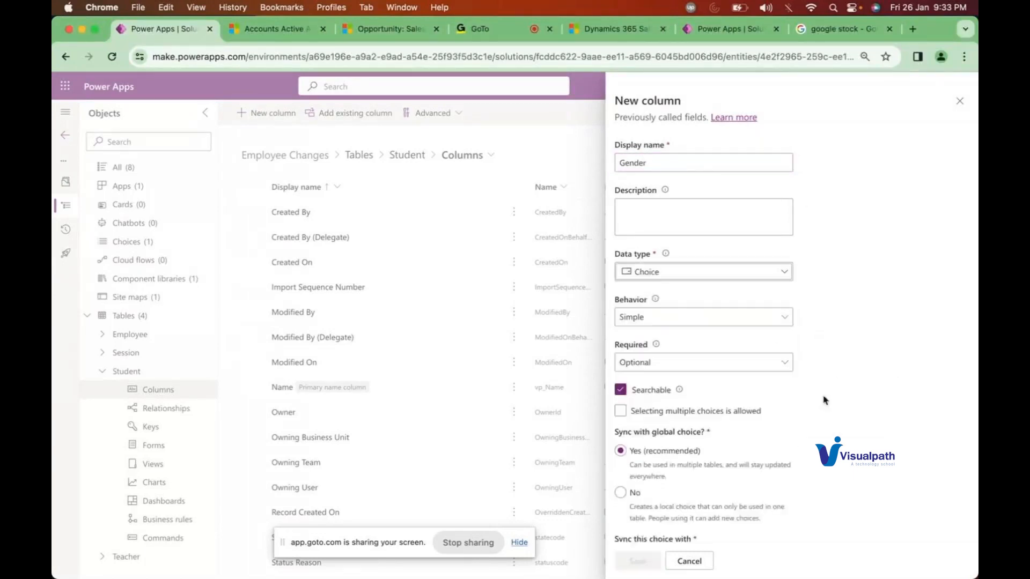
Try to sync the Student table's new Gender column with the existing global choice Gender
{"action": "scroll", "coordinate": [727, 387], "scroll_direction": "down", "scroll_amount": 5}
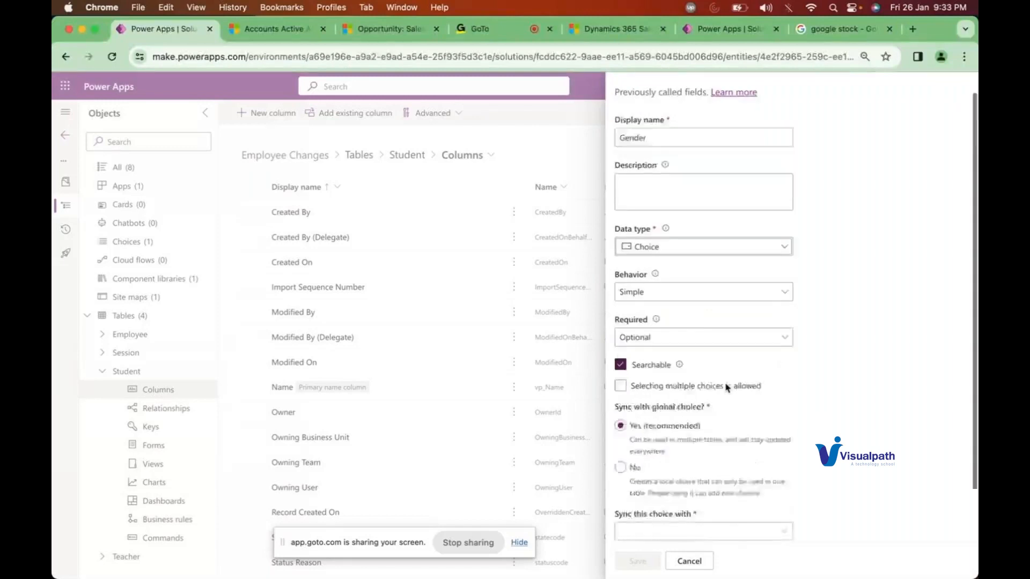
{"action": "left_click", "coordinate": [641, 442]}
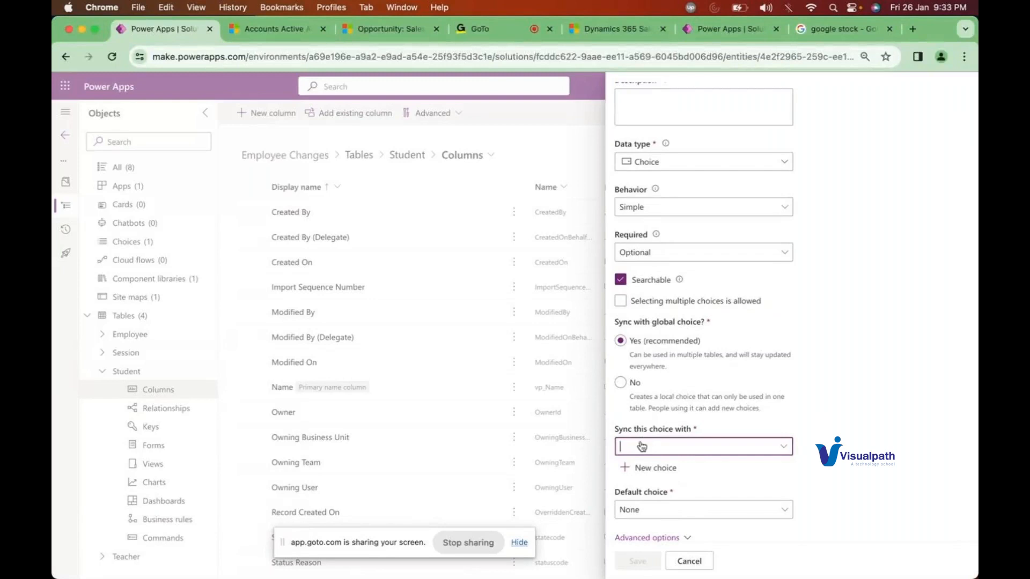
{"action": "left_click", "coordinate": [642, 447]}
{"action": "left_click", "coordinate": [700, 448]}
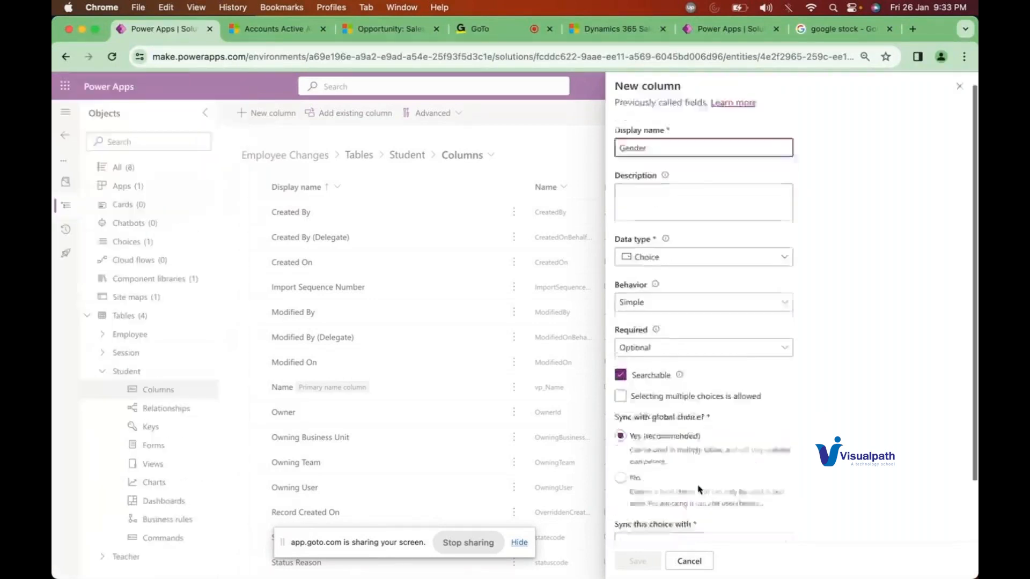
{"action": "left_click", "coordinate": [629, 489]}
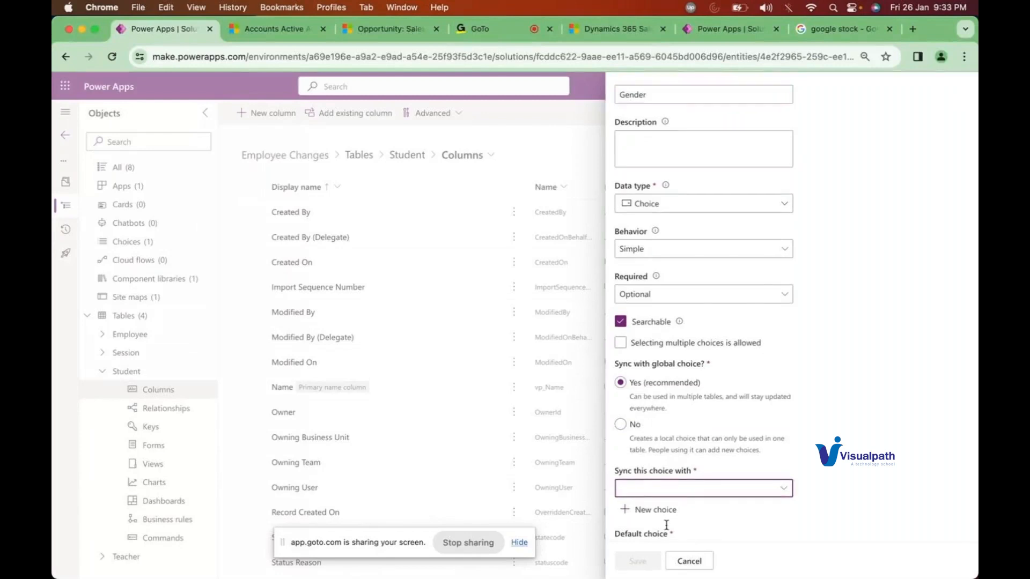
{"action": "scroll", "coordinate": [636, 483], "scroll_direction": "down", "scroll_amount": 2}
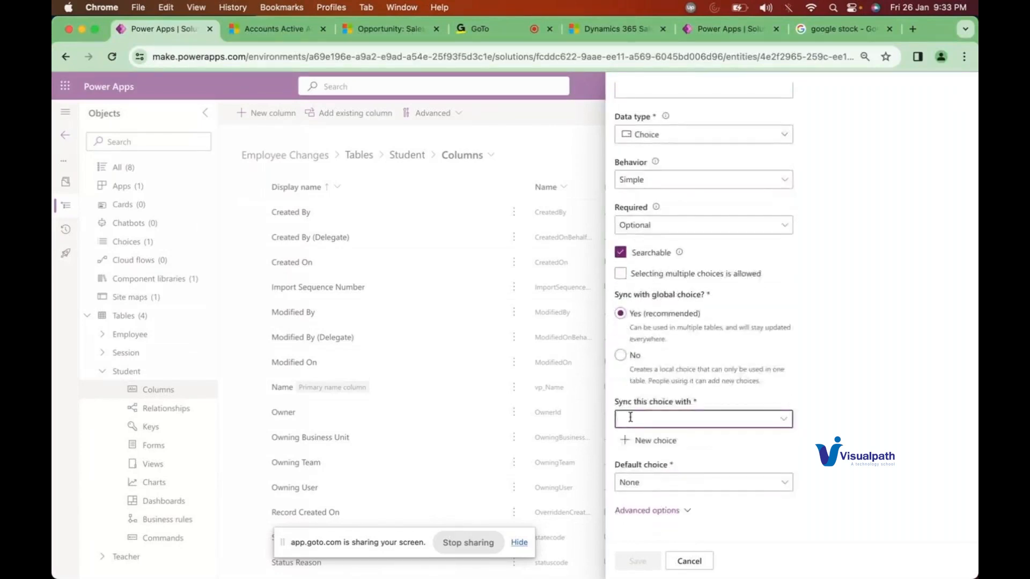
{"action": "type", "text": "ge"}
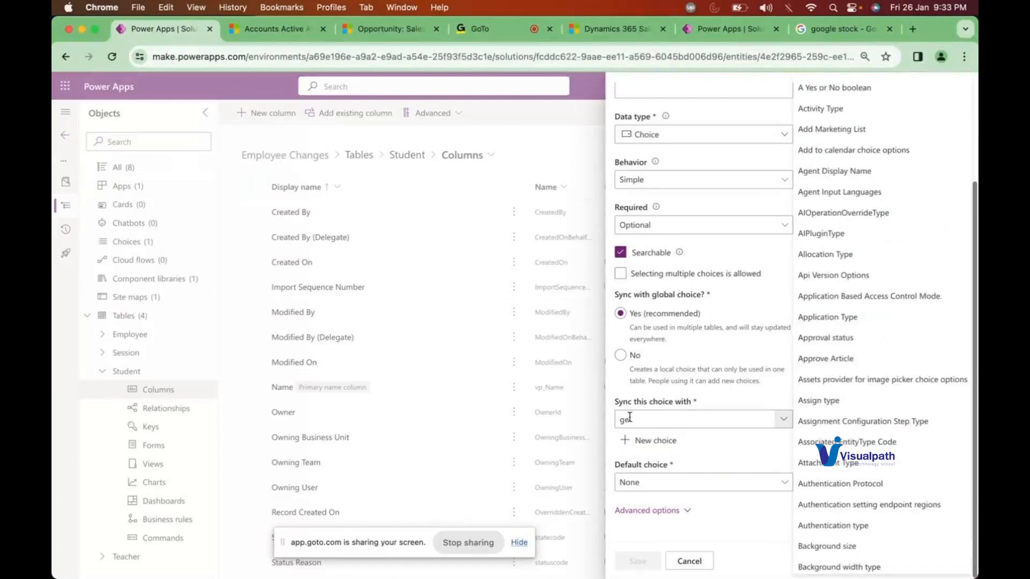
{"action": "left_click", "coordinate": [641, 419]}
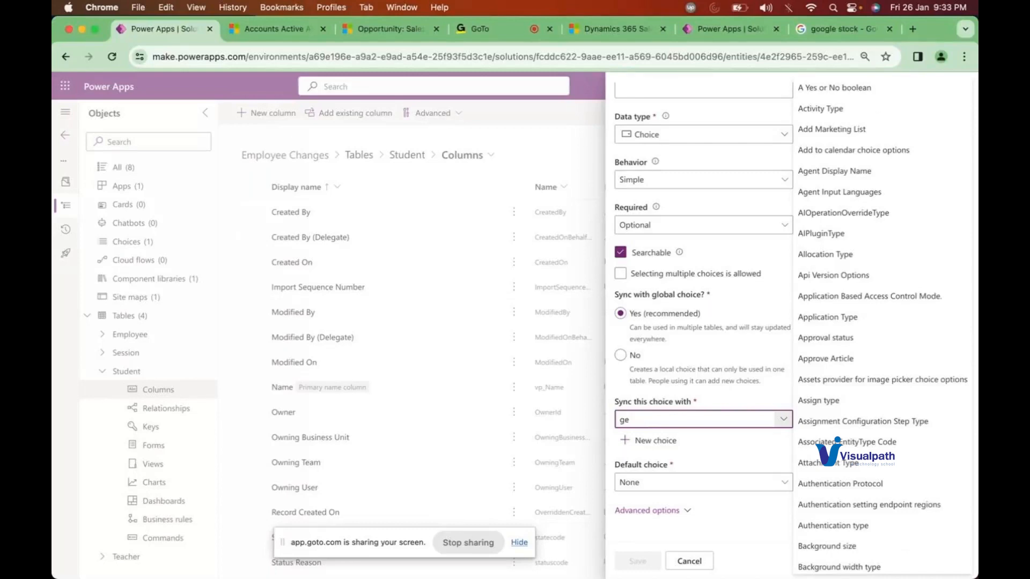
{"action": "type", "text": "n"}
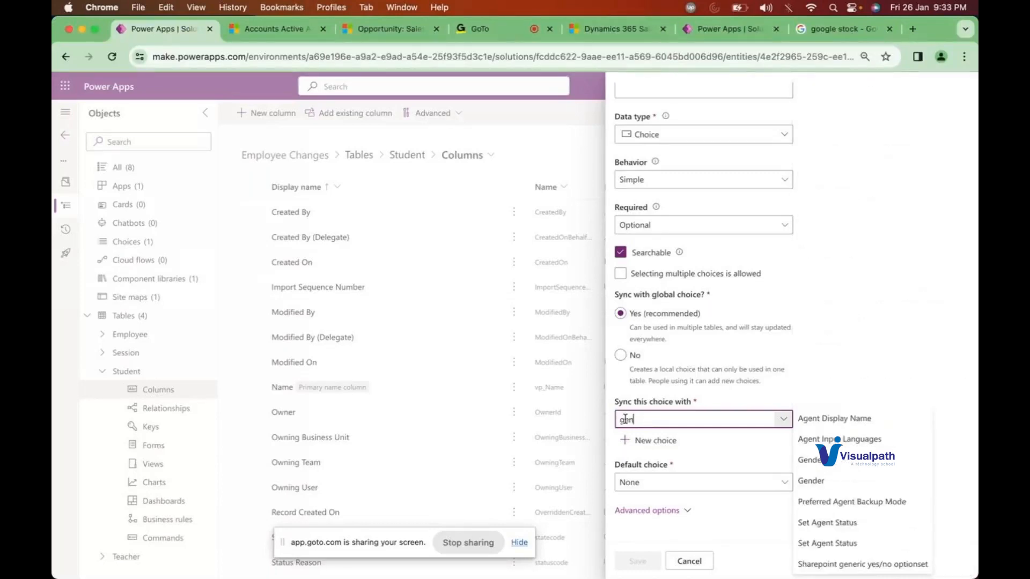
{"action": "left_click", "coordinate": [810, 462]}
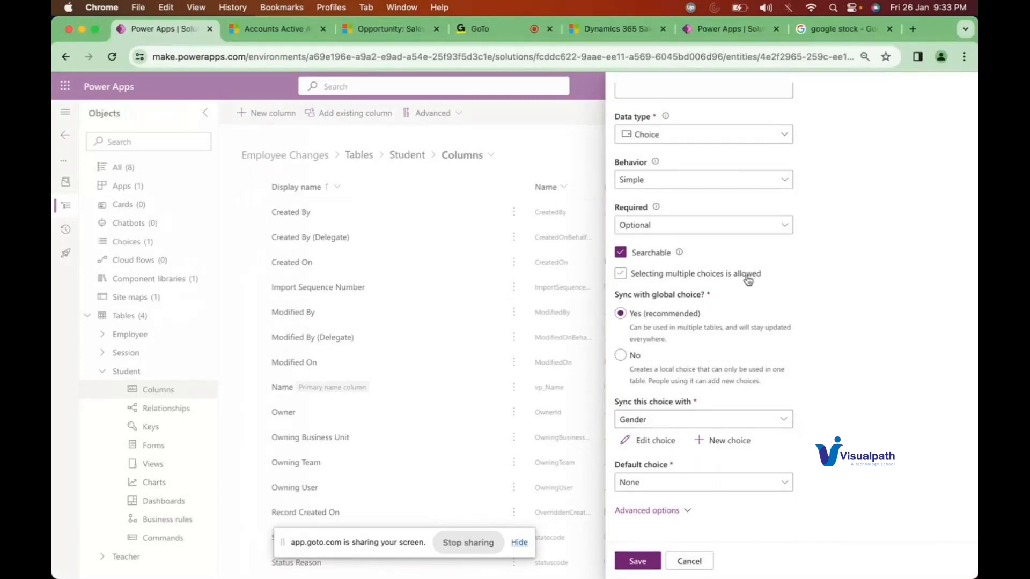
Review the labels and values of the global Gender choice, and return to the new column's settings
{"action": "left_click", "coordinate": [658, 442]}
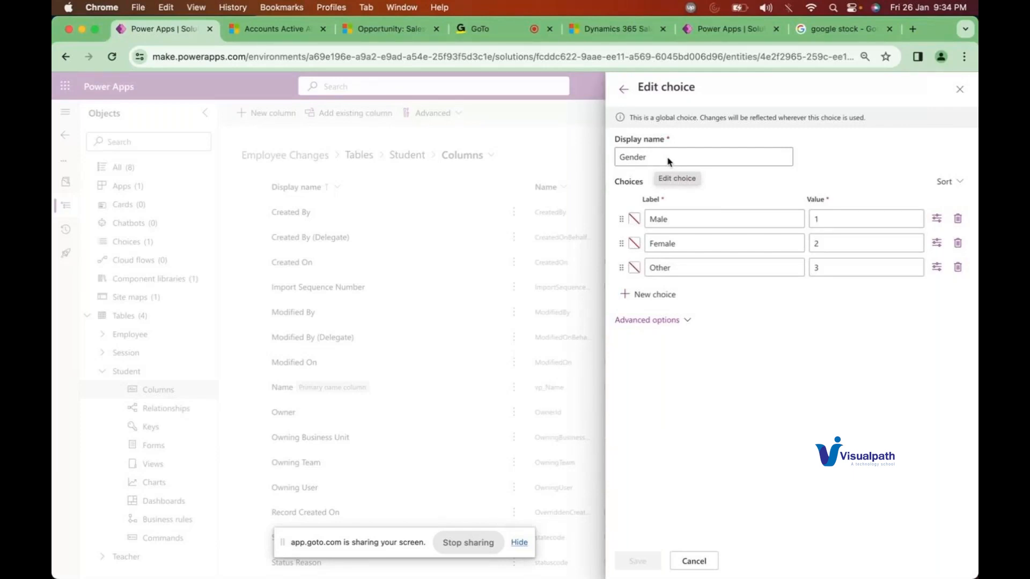
{"action": "left_click", "coordinate": [624, 90]}
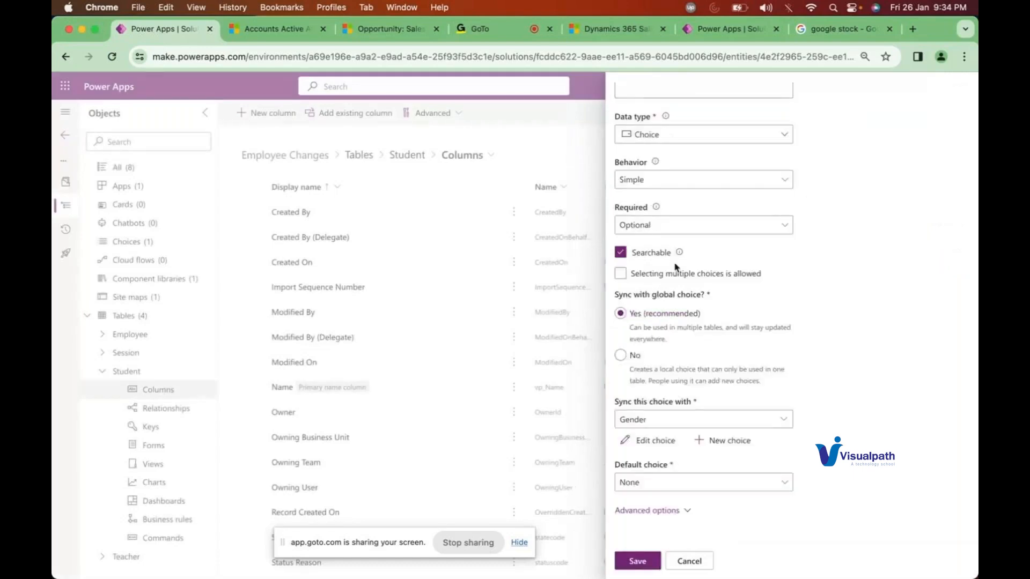
{"action": "scroll", "coordinate": [676, 267], "scroll_direction": "up", "scroll_amount": 3}
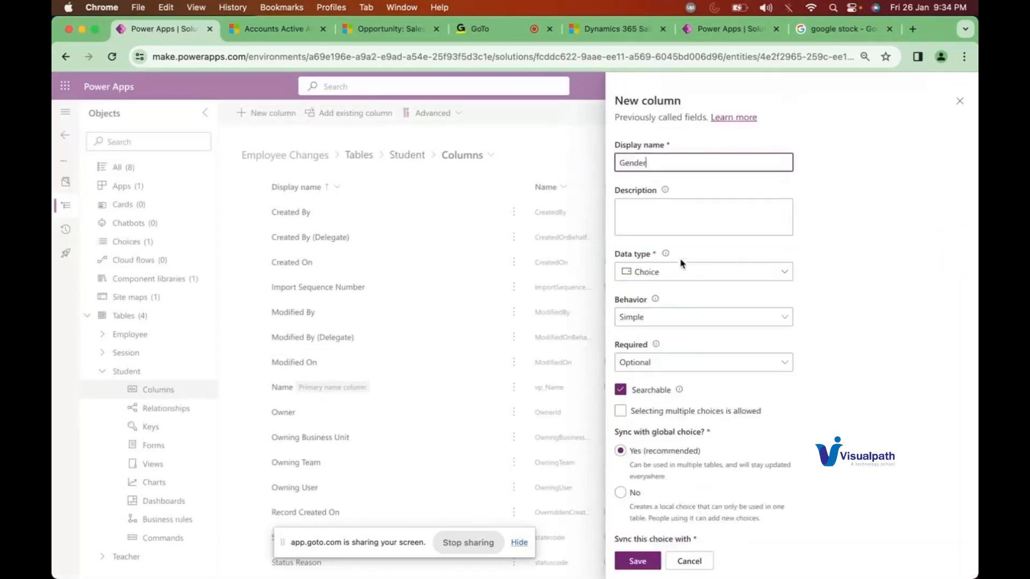
{"action": "left_click", "coordinate": [867, 168]}
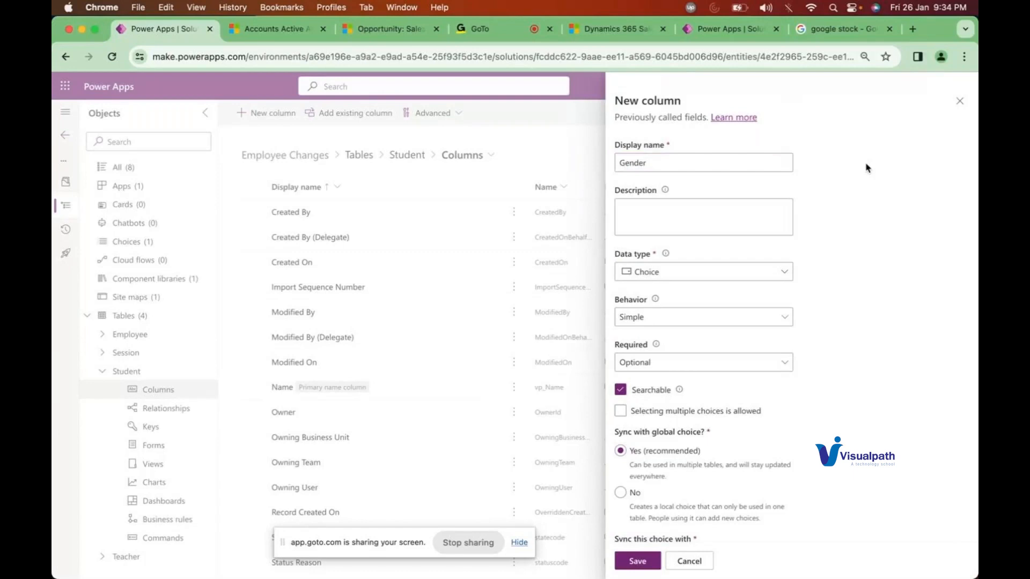
Examine the new Gender column's advanced options, including its schema name
{"action": "scroll", "coordinate": [867, 167], "scroll_direction": "down", "scroll_amount": 3}
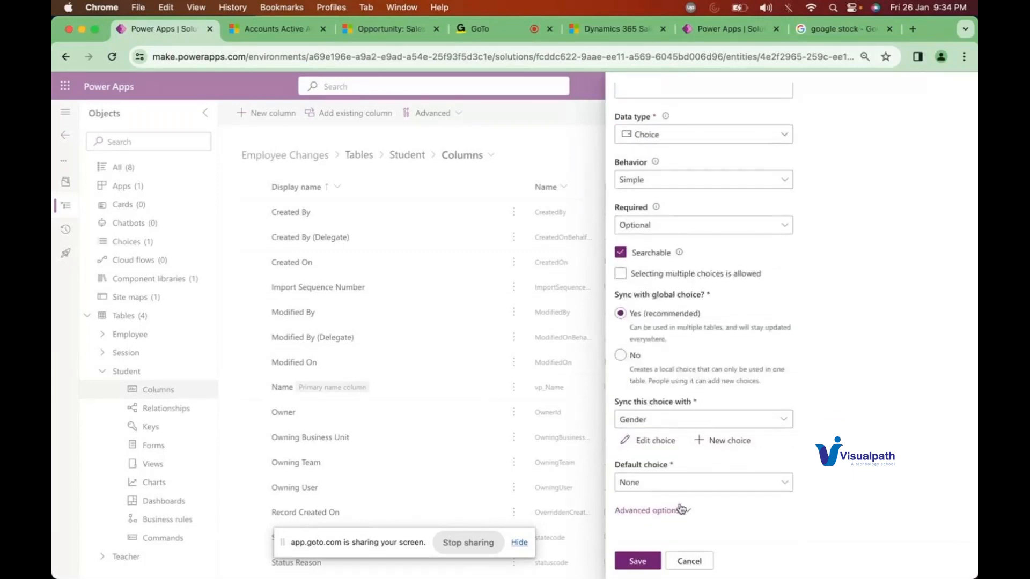
{"action": "left_click", "coordinate": [680, 510]}
{"action": "scroll", "coordinate": [681, 483], "scroll_direction": "down", "scroll_amount": 3}
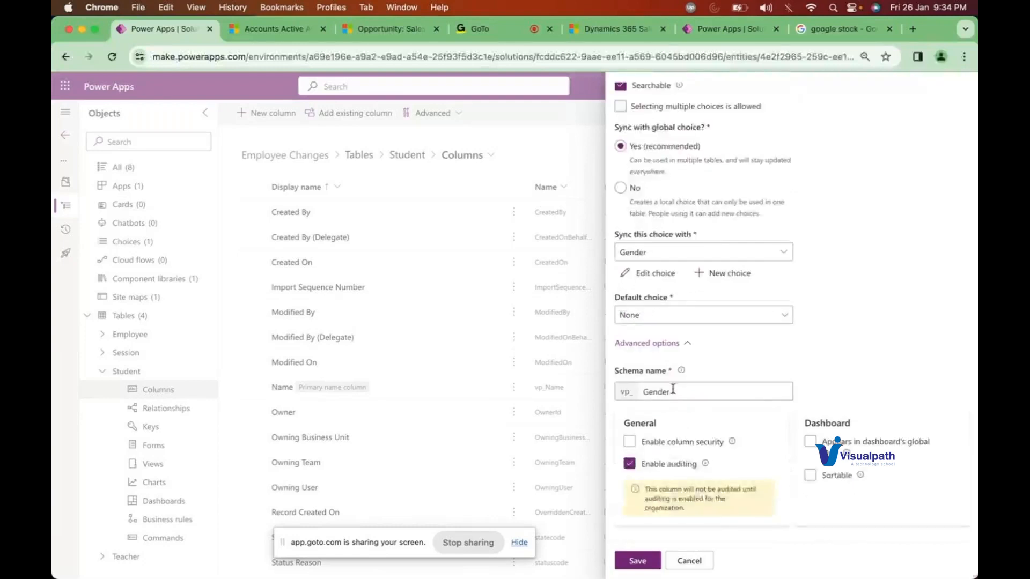
{"action": "left_click_drag", "start_coordinate": [616, 370], "coordinate": [671, 375]}
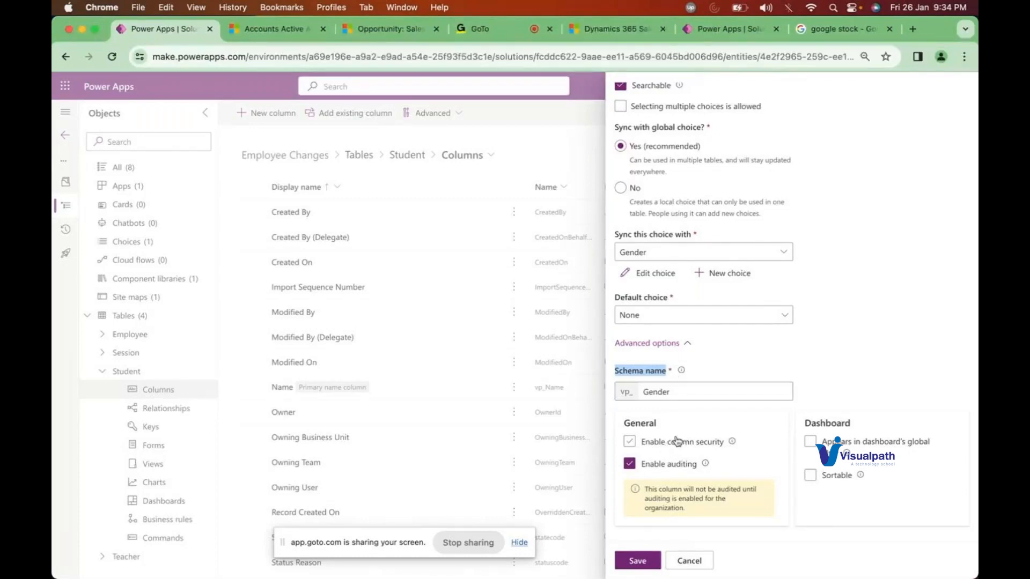
{"action": "scroll", "coordinate": [706, 354], "scroll_direction": "up", "scroll_amount": 1}
Open the global Gender choice for editing and examine its advanced options, including the help for External type name
{"action": "left_click", "coordinate": [651, 298]}
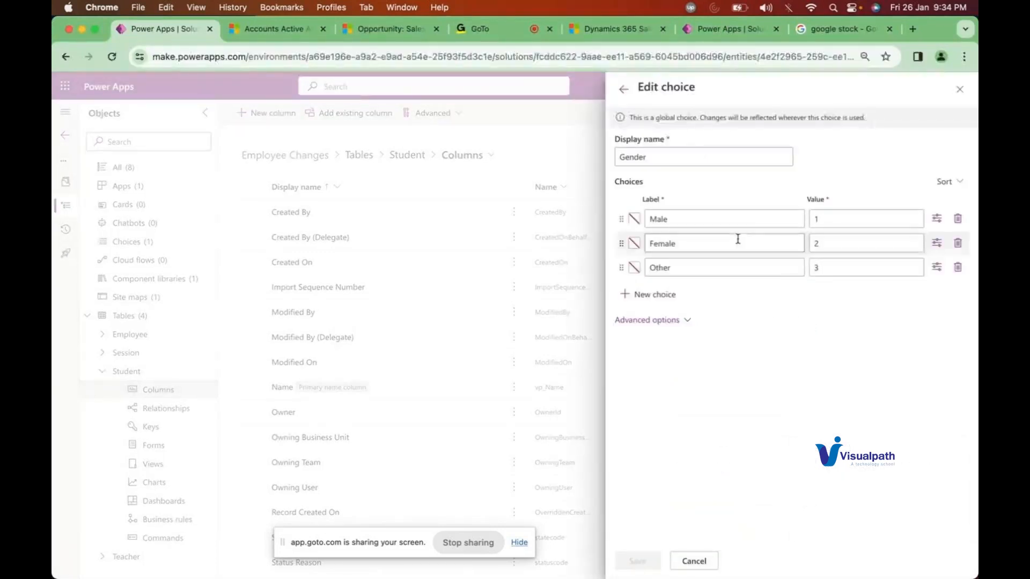
{"action": "left_click", "coordinate": [663, 320]}
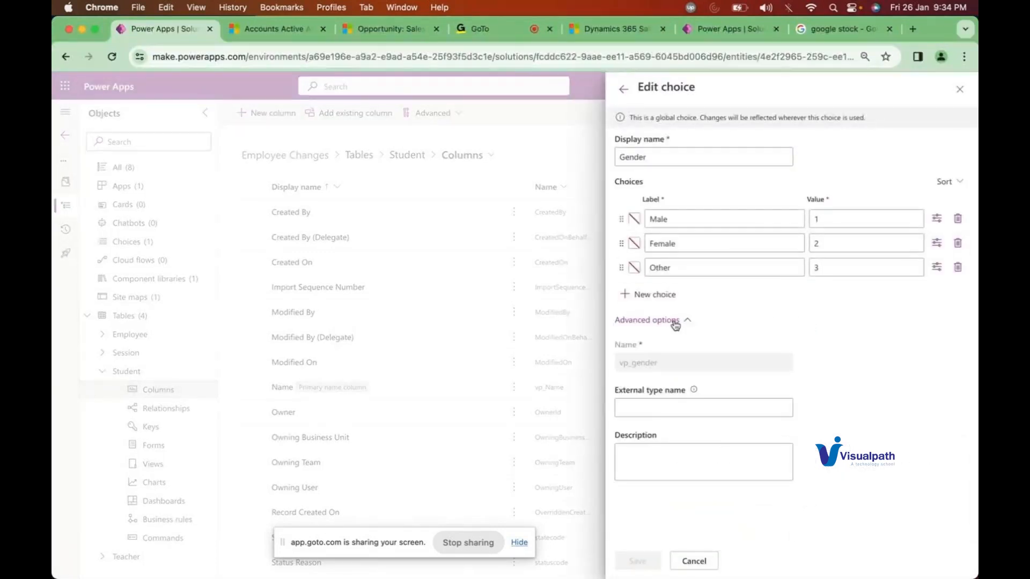
{"action": "left_click", "coordinate": [635, 407]}
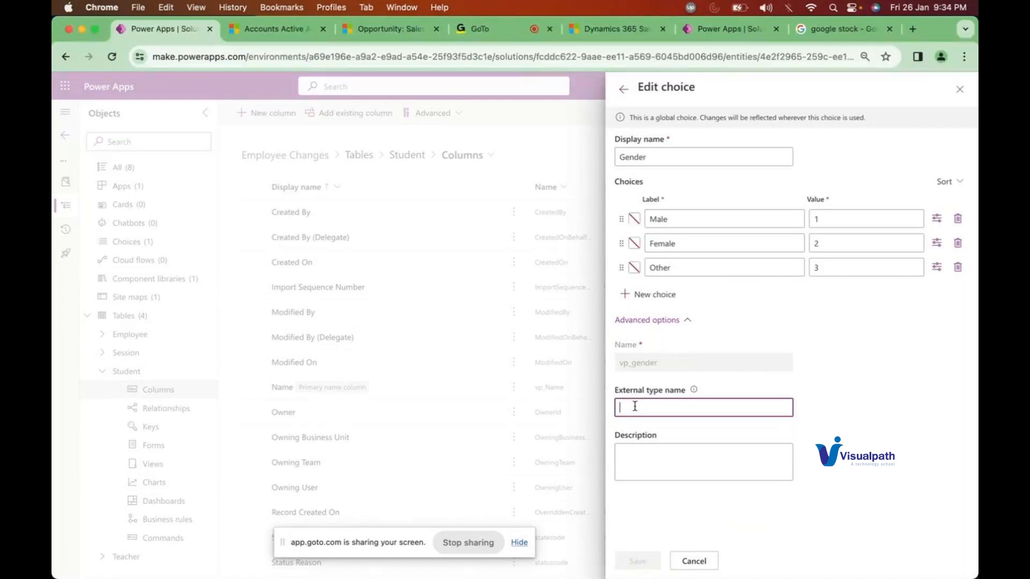
{"action": "left_click", "coordinate": [694, 390]}
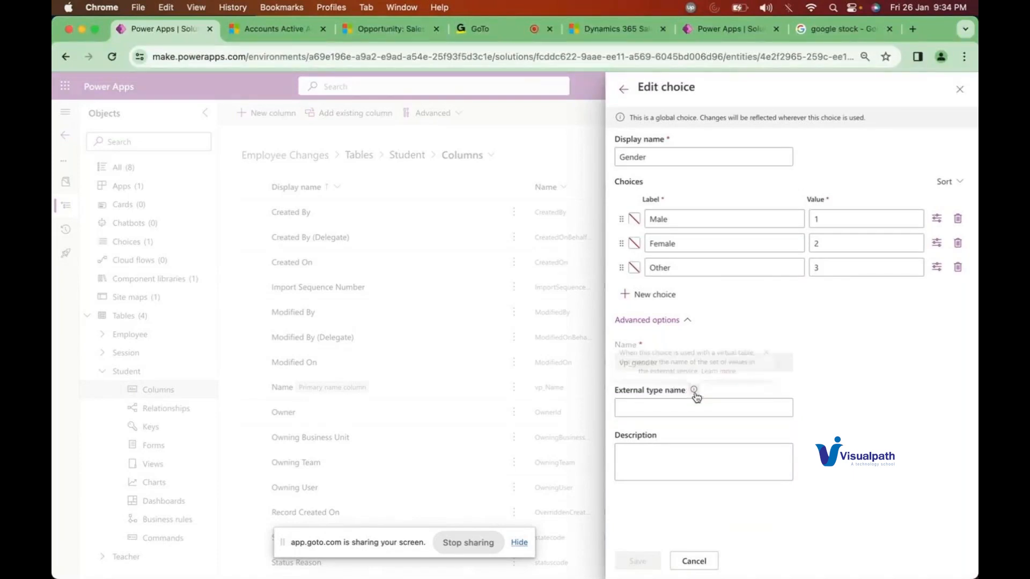
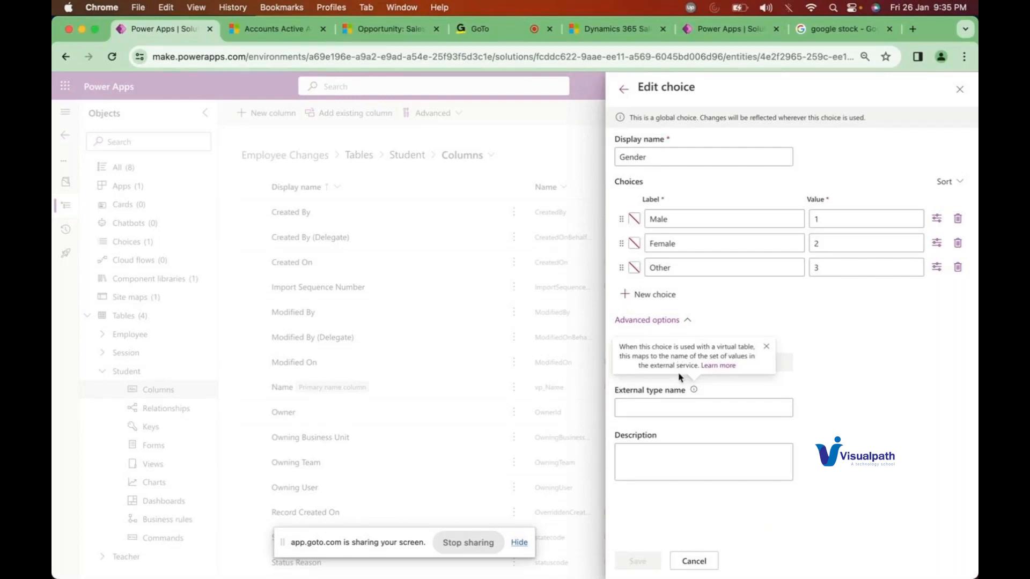
{"action": "left_click", "coordinate": [648, 407]}
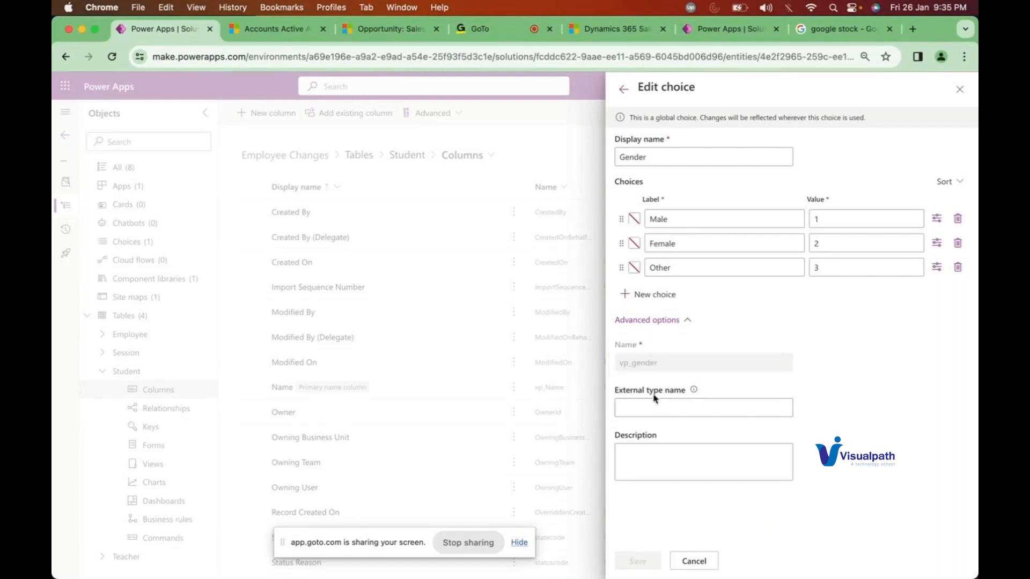
{"action": "left_click", "coordinate": [645, 457]}
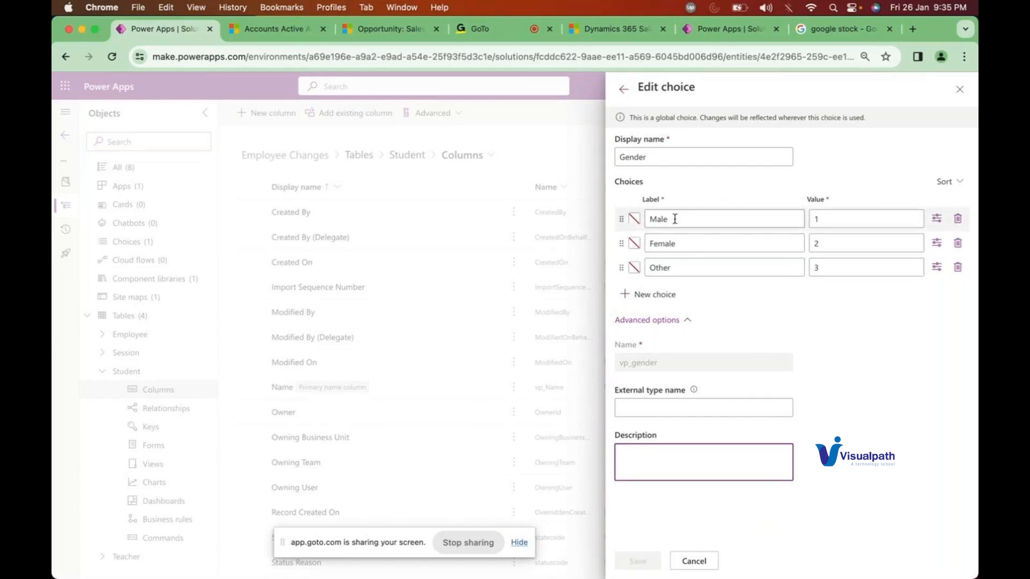
Look at the color settings of the Male choice, and return to the new column's settings without changes
{"action": "left_click", "coordinate": [635, 222]}
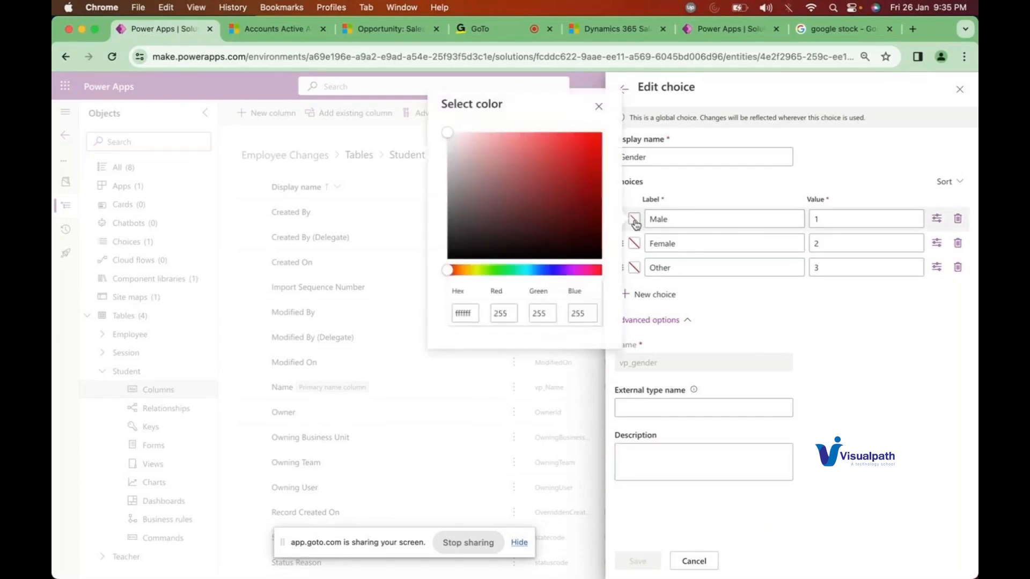
{"action": "left_click", "coordinate": [510, 312]}
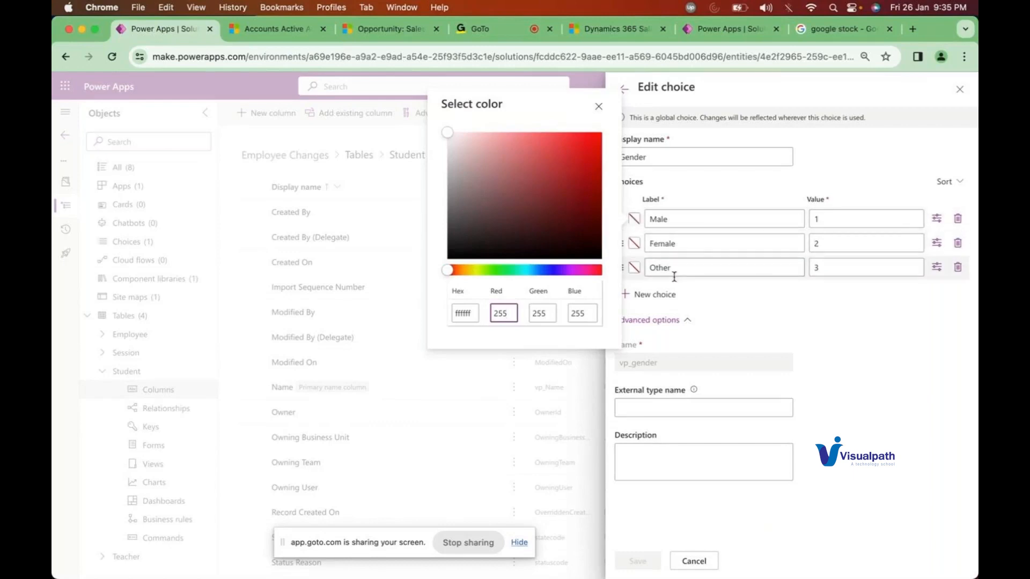
{"action": "left_click", "coordinate": [846, 304]}
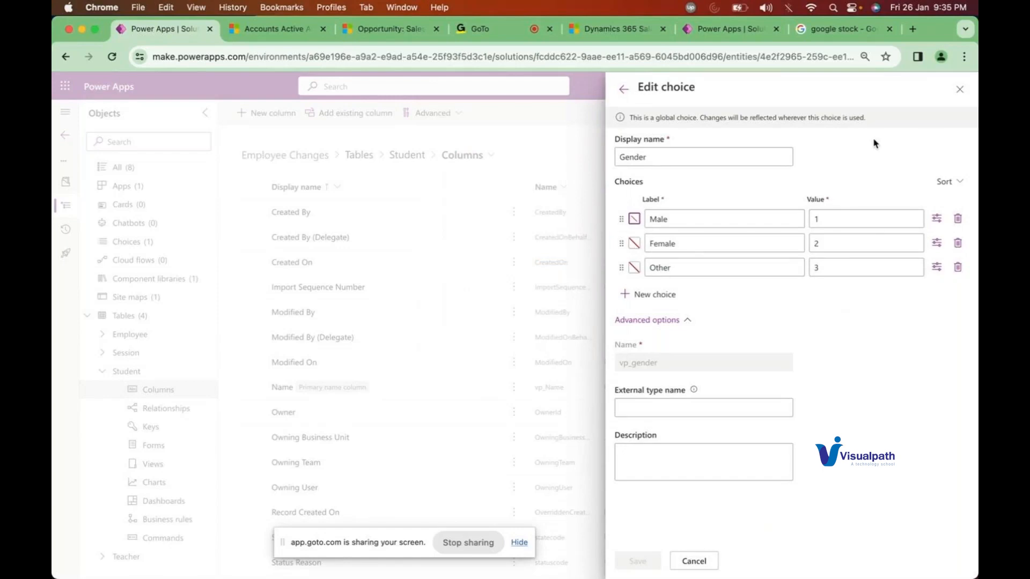
{"action": "left_click", "coordinate": [624, 92]}
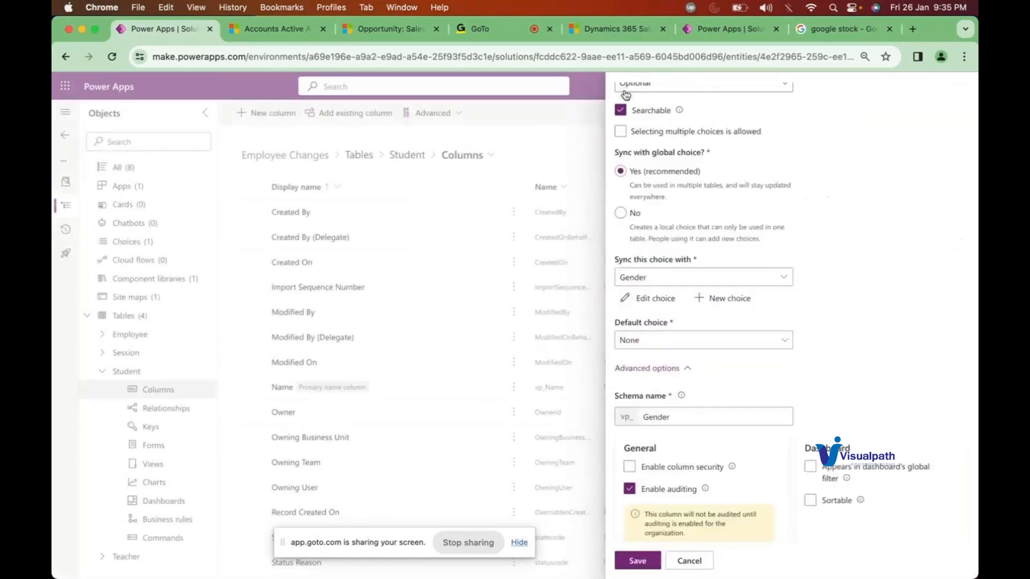
Discard the unsaved Gender column in the Student table
{"action": "scroll", "coordinate": [727, 252], "scroll_direction": "up", "scroll_amount": 5}
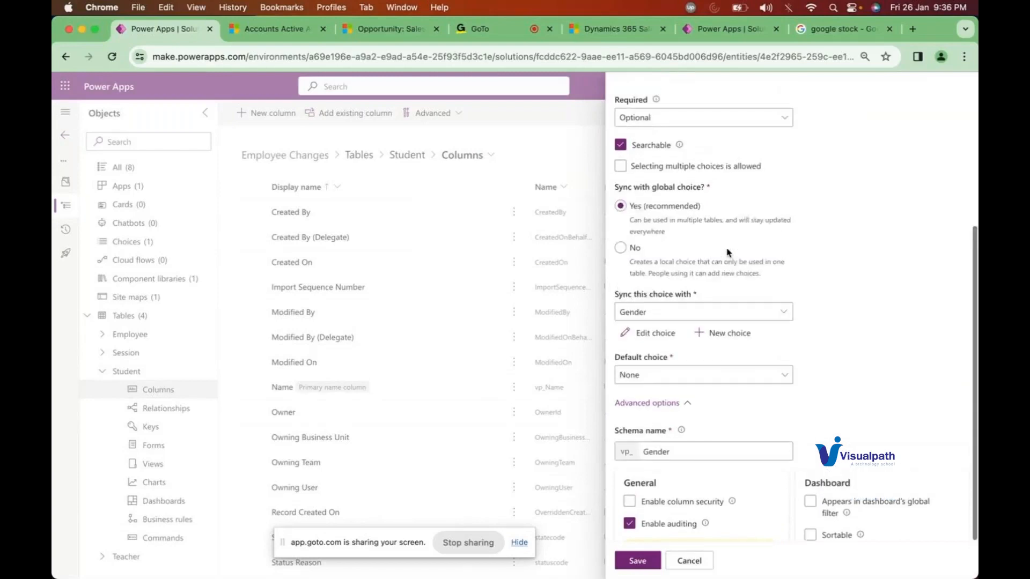
{"action": "scroll", "coordinate": [727, 253], "scroll_direction": "up", "scroll_amount": 2}
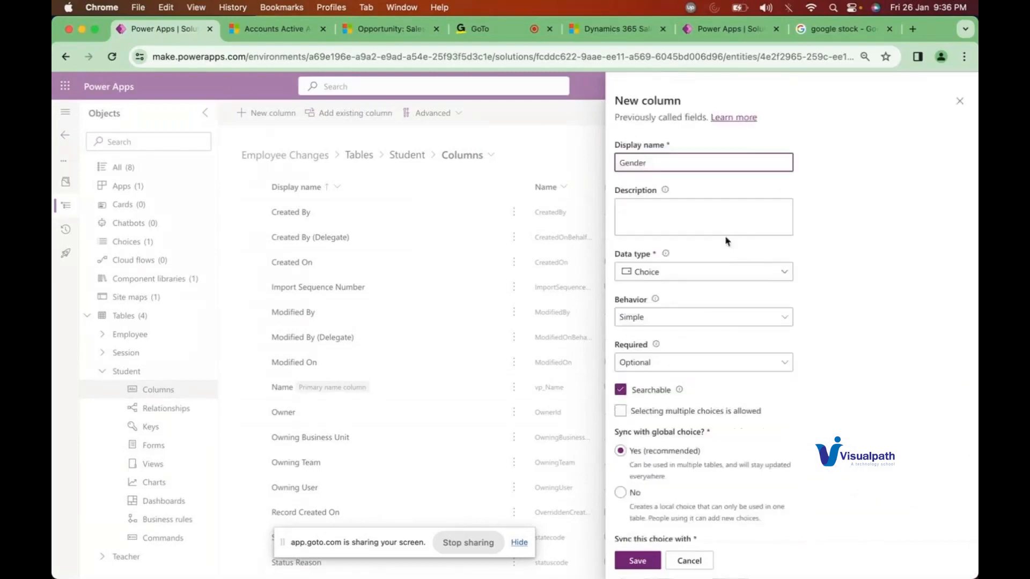
{"action": "left_click", "coordinate": [964, 102]}
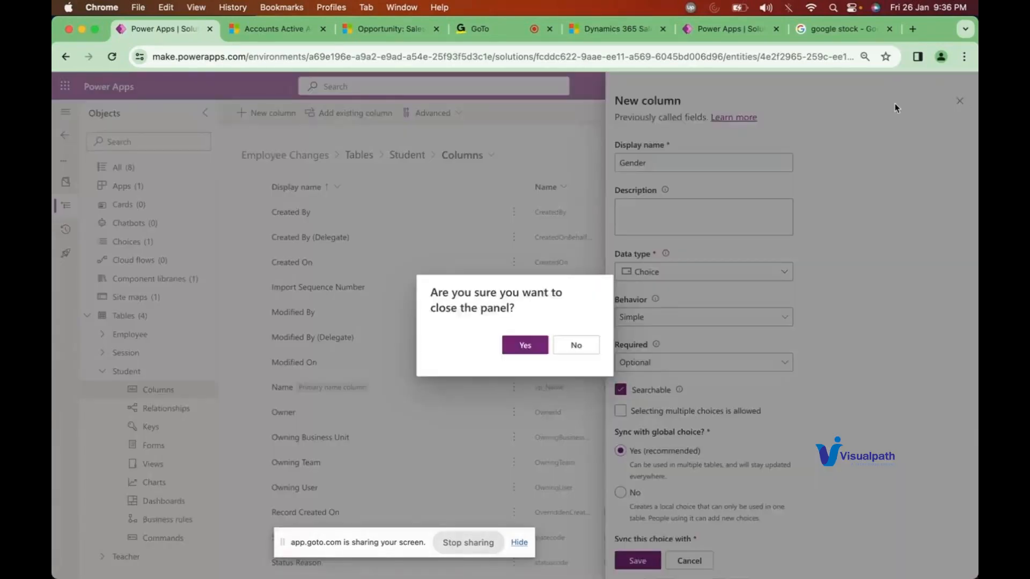
{"action": "left_click", "coordinate": [525, 346]}
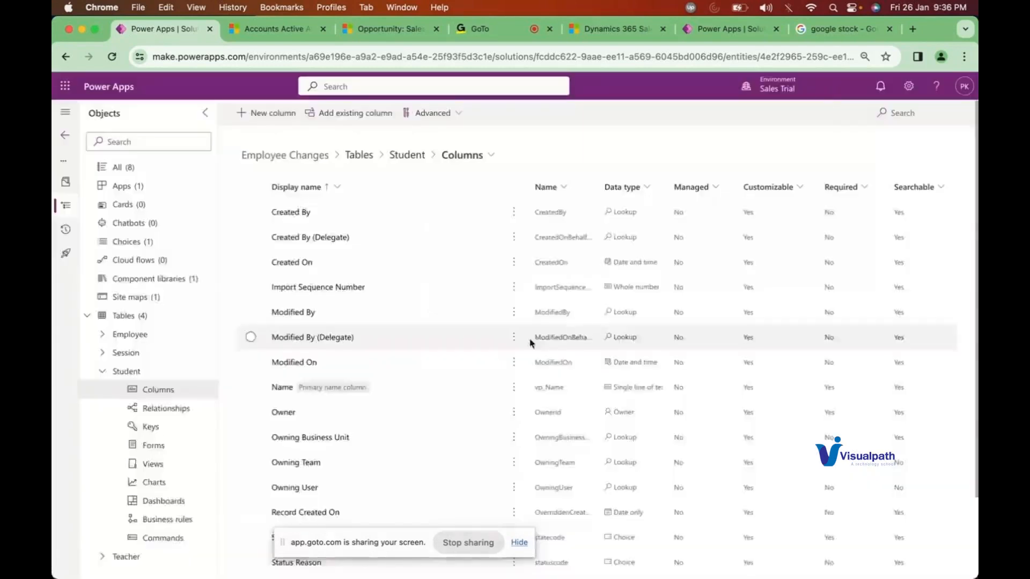
In the Demo solution's Doctor table, start a new column named Address with the plain-text Multiple lines of text data type
{"action": "left_click", "coordinate": [724, 34]}
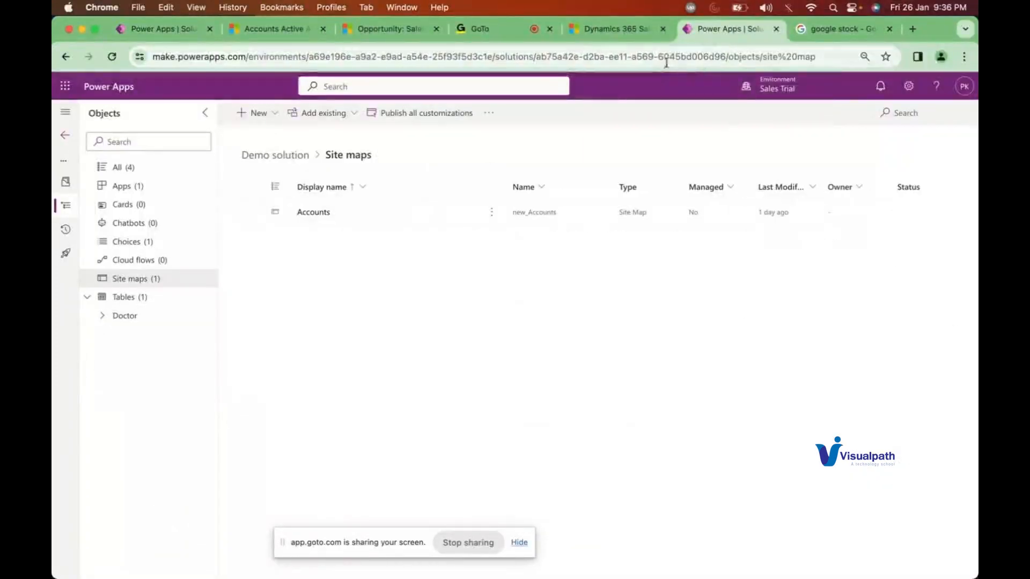
{"action": "left_click", "coordinate": [103, 316]}
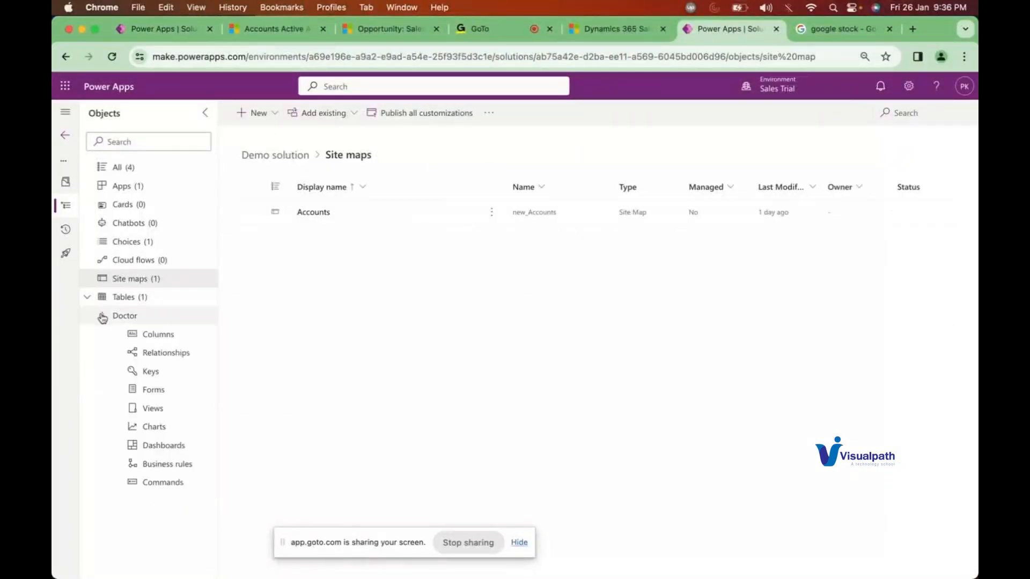
{"action": "left_click", "coordinate": [154, 335]}
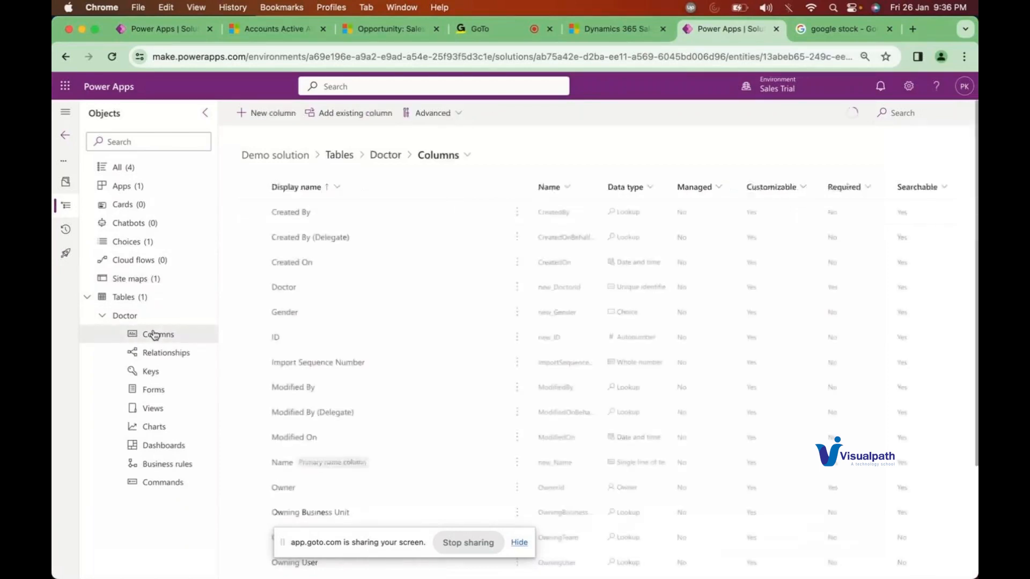
{"action": "left_click", "coordinate": [264, 114]}
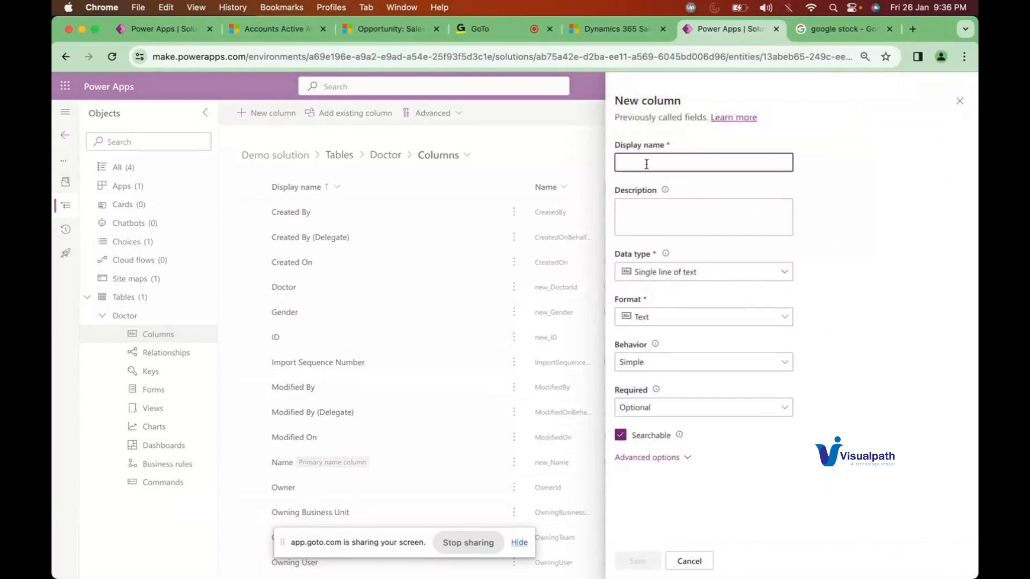
{"action": "type", "text": "Address"}
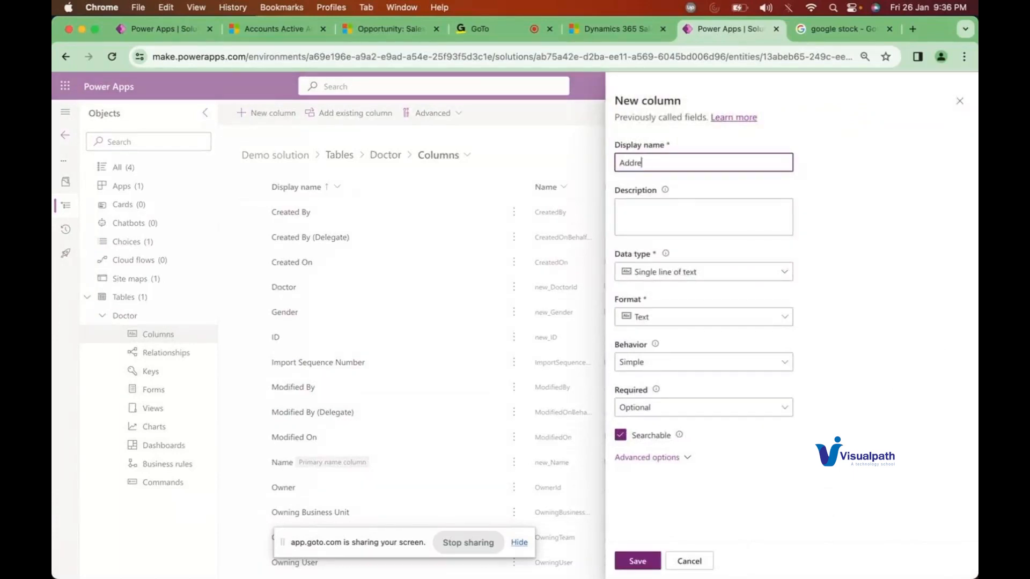
{"action": "left_click", "coordinate": [779, 271]}
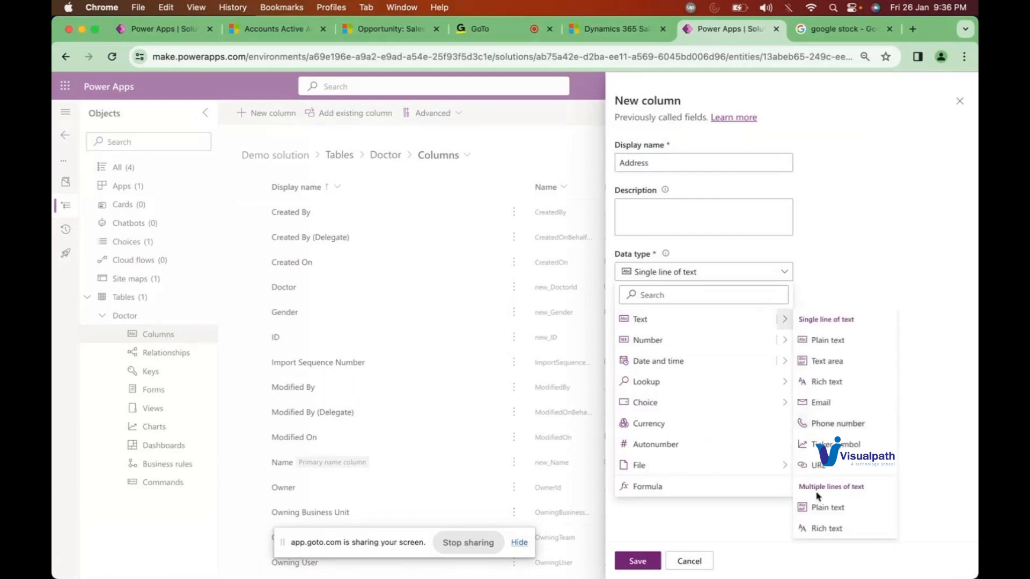
{"action": "left_click", "coordinate": [823, 508]}
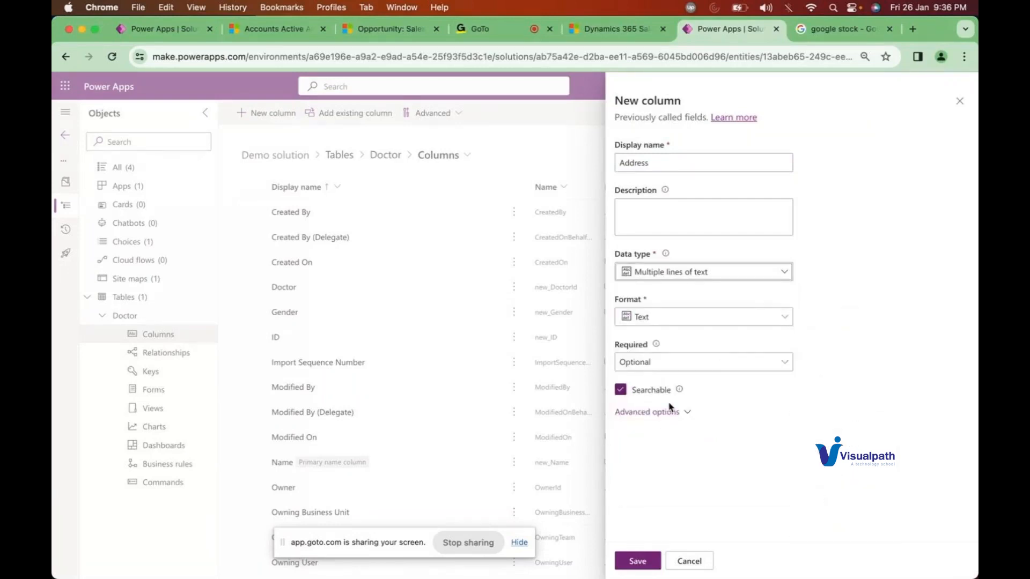
Set the Address column's maximum character count to 20000 in its advanced options and save the column
{"action": "left_click", "coordinate": [649, 411]}
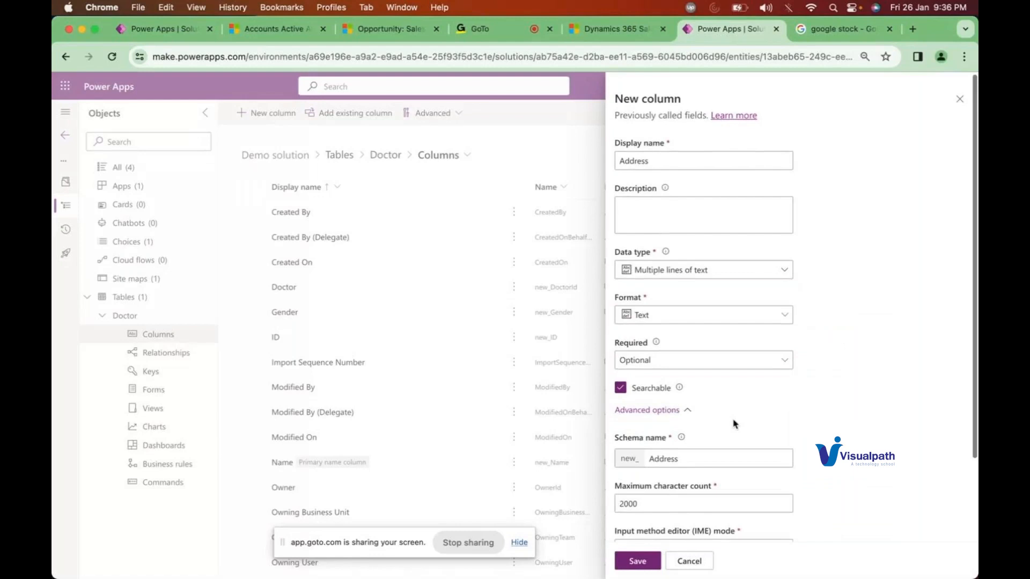
{"action": "scroll", "coordinate": [735, 423], "scroll_direction": "down", "scroll_amount": 2}
{"action": "left_click", "coordinate": [642, 435]}
{"action": "type", "text": "0"}
{"action": "left_click", "coordinate": [861, 381]}
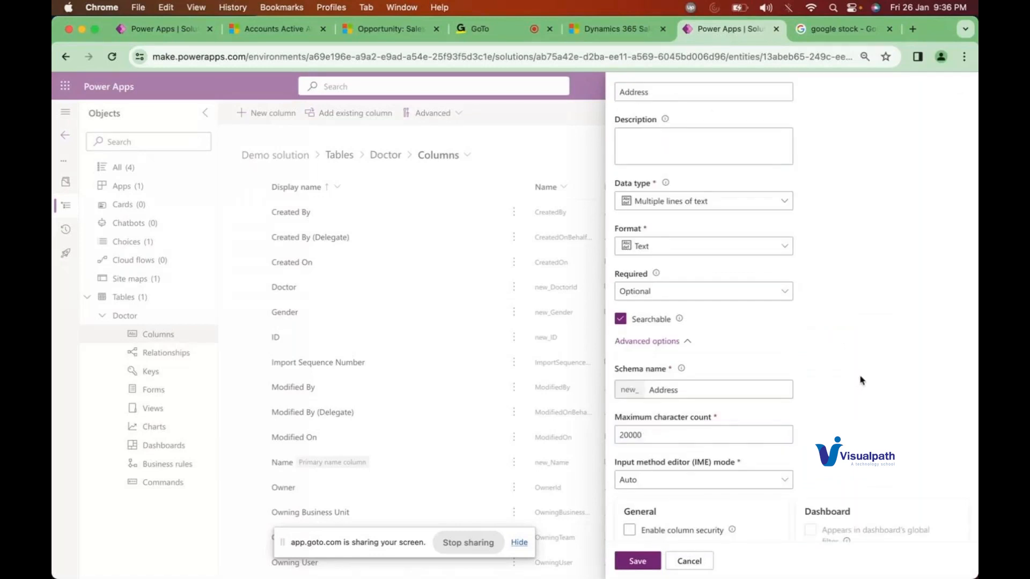
{"action": "scroll", "coordinate": [804, 425], "scroll_direction": "down", "scroll_amount": 3}
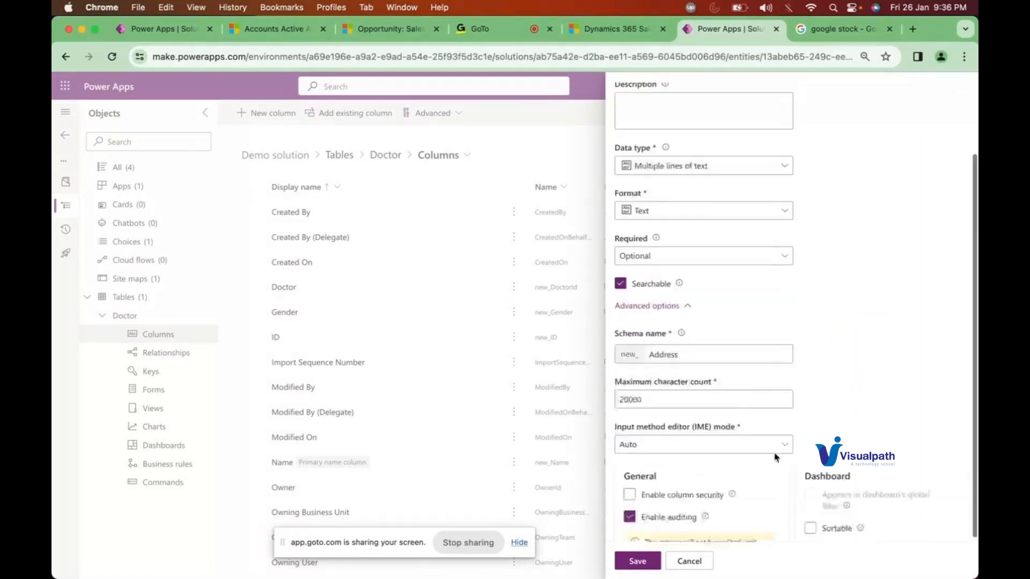
{"action": "left_click", "coordinate": [637, 561]}
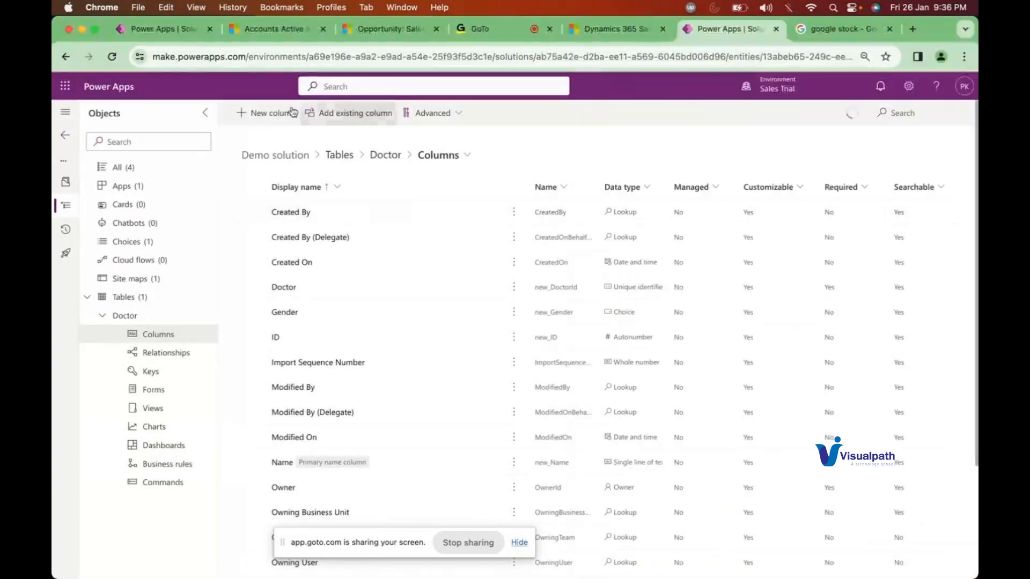
Add an optional Single line of text column named Qualification to the Doctor table and save it
{"action": "left_click", "coordinate": [273, 113]}
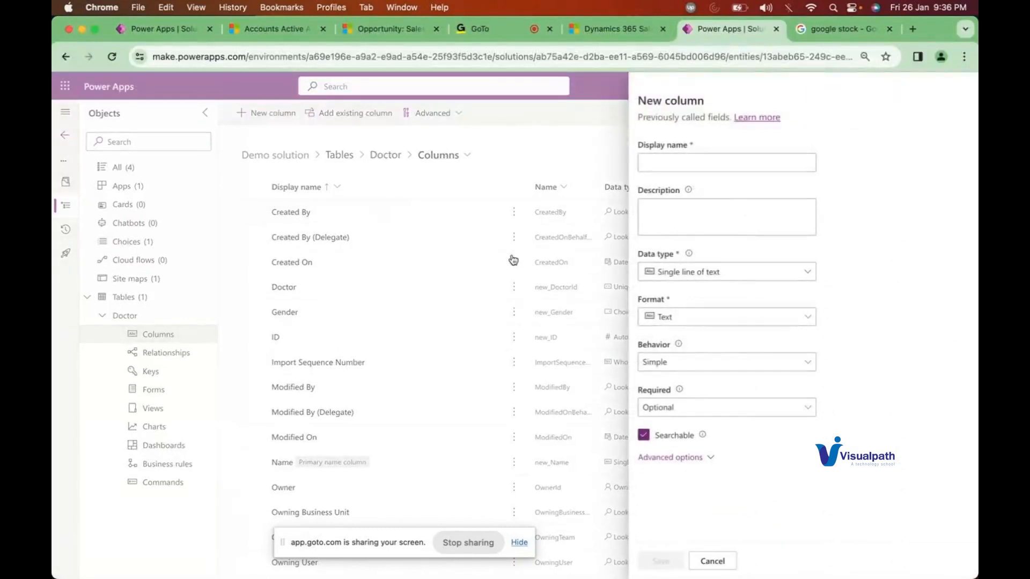
{"action": "left_click", "coordinate": [634, 165]}
{"action": "type", "text": "Qual"}
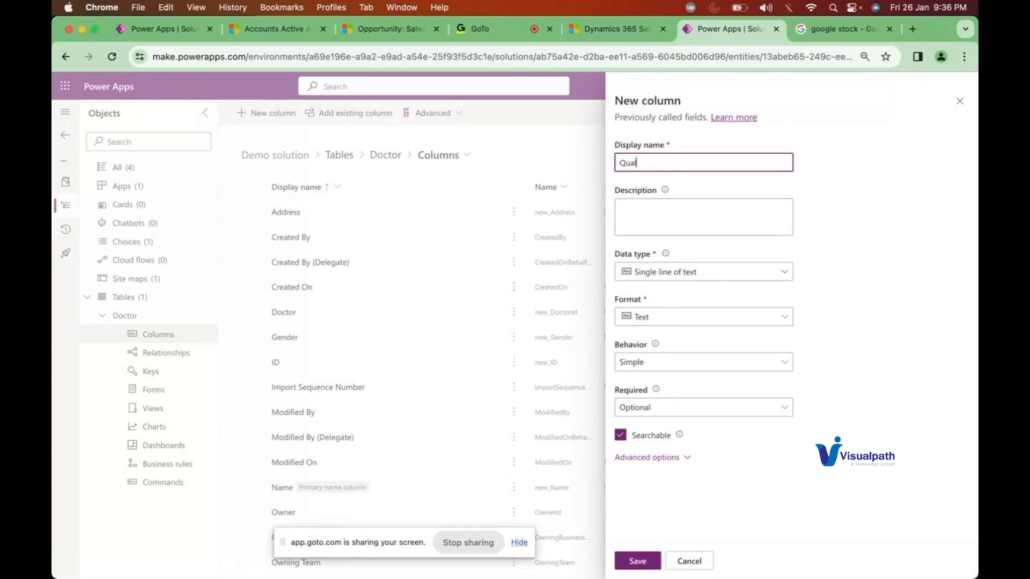
{"action": "type", "text": "ification"}
{"action": "left_click", "coordinate": [882, 203]}
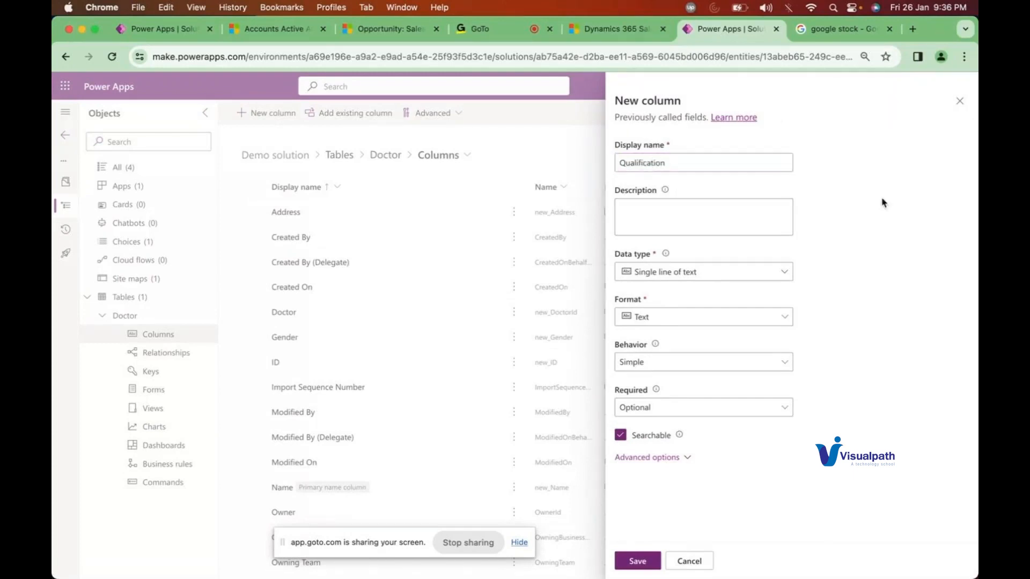
{"action": "left_click", "coordinate": [770, 279]}
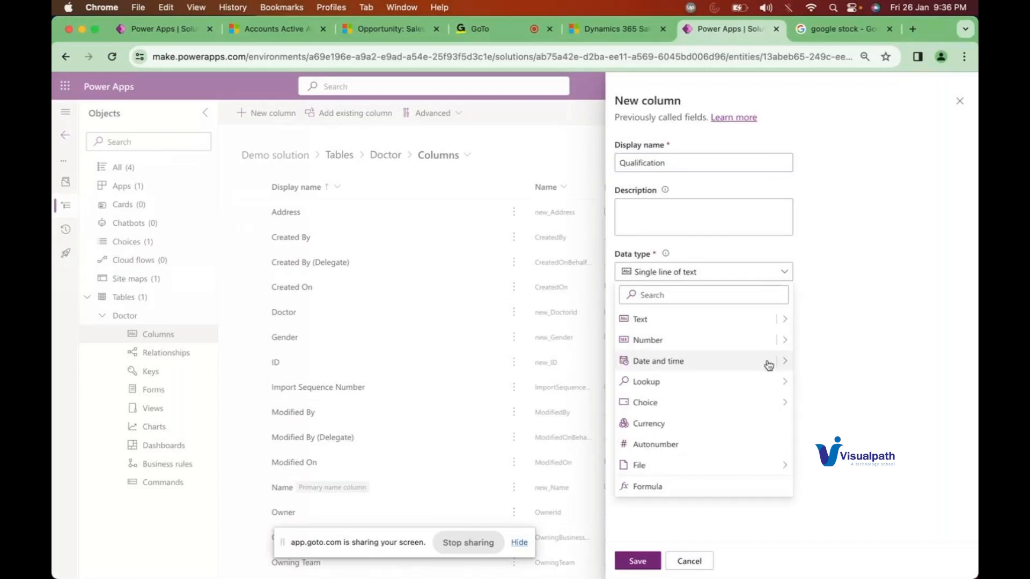
{"action": "mouse_move", "coordinate": [749, 407]}
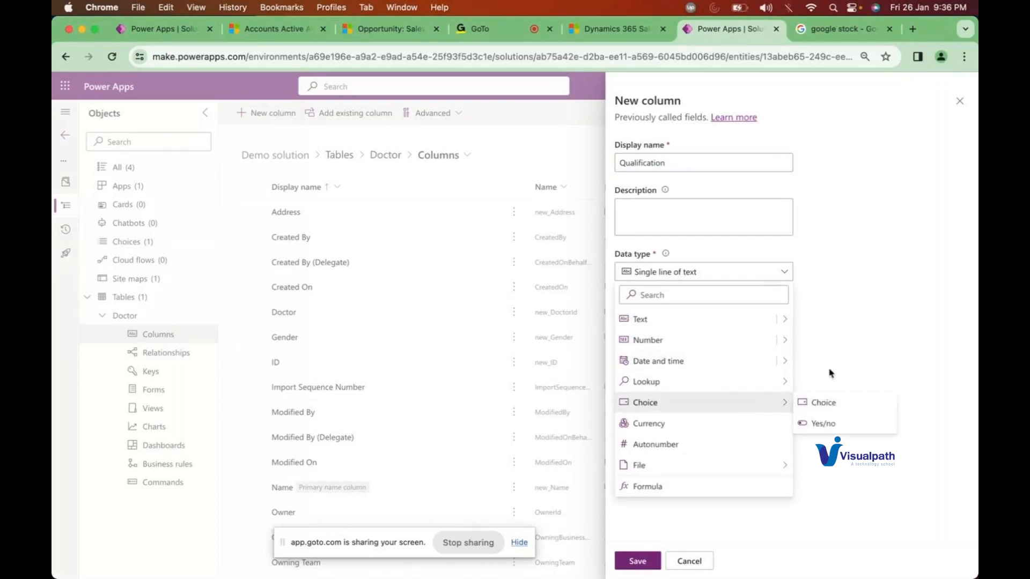
{"action": "left_click", "coordinate": [843, 319]}
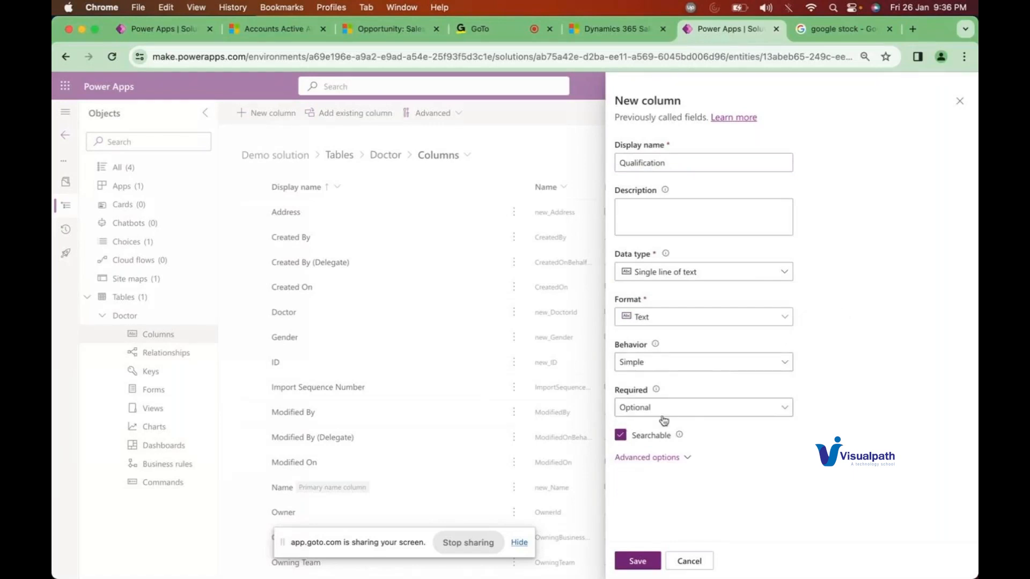
{"action": "left_click", "coordinate": [639, 568]}
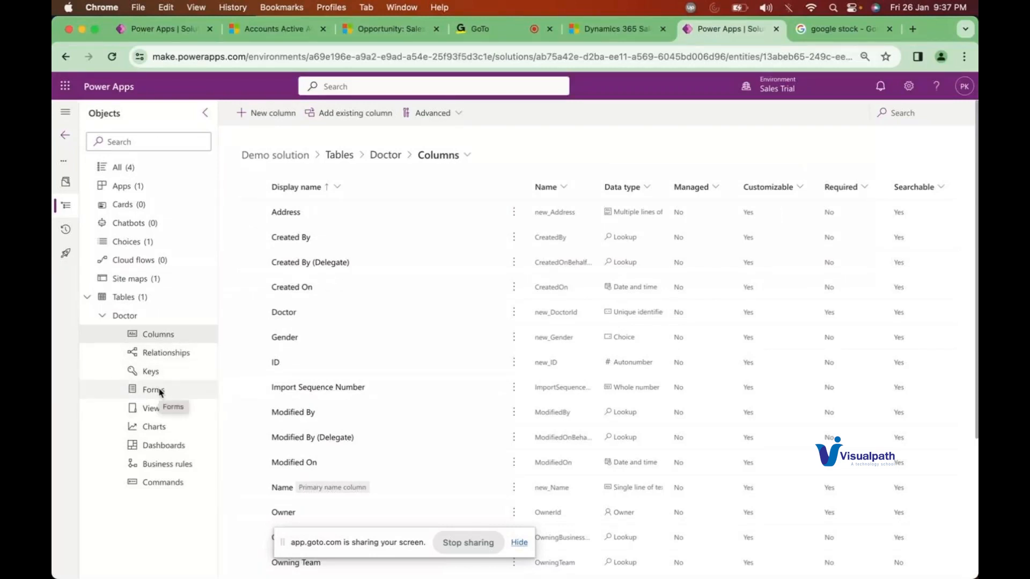
Look at the Doctor table's forms, and switch to the Dynamics 365 Sales trial to view the Opportunities list
{"action": "left_click", "coordinate": [156, 397]}
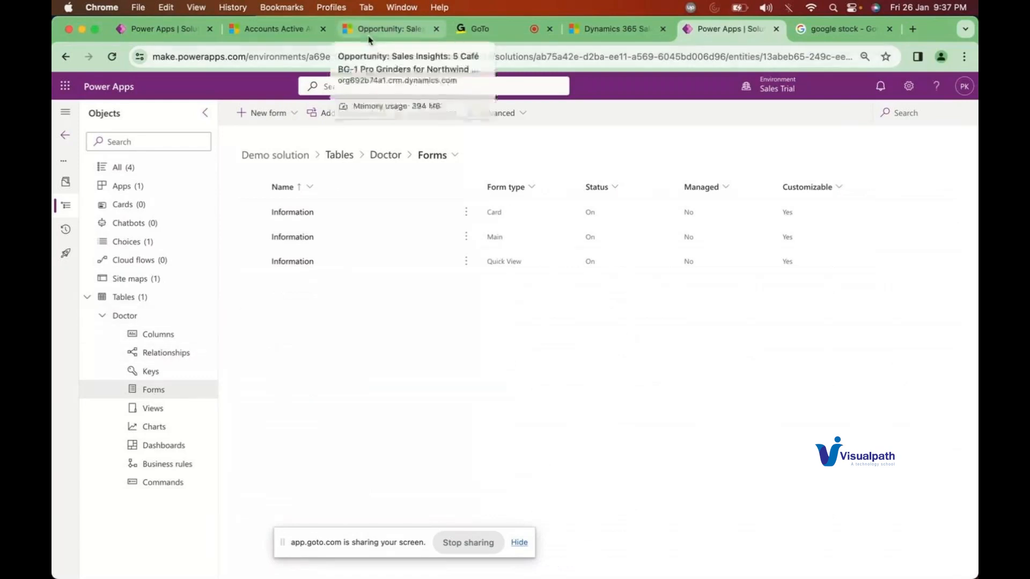
{"action": "left_click", "coordinate": [382, 33]}
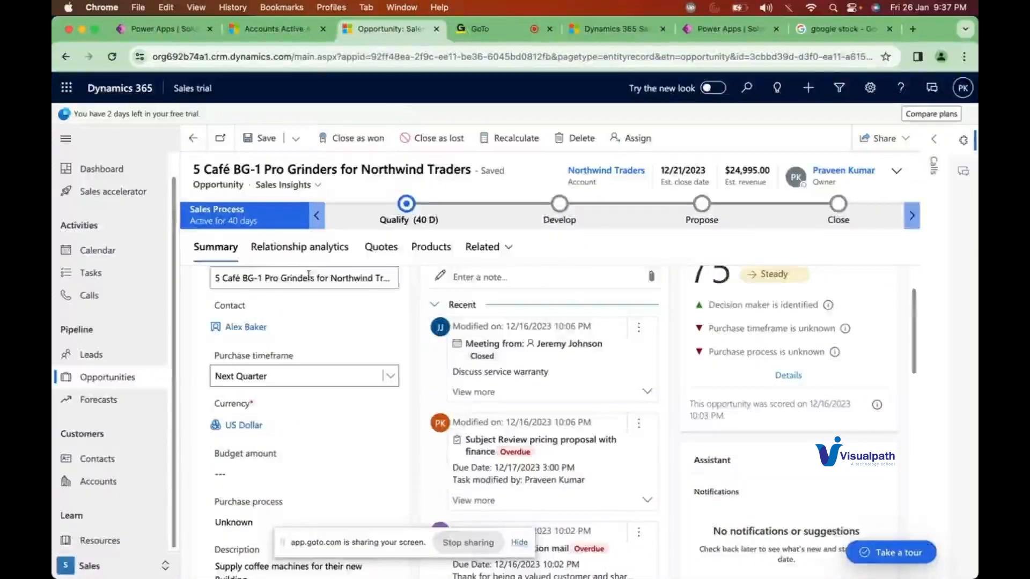
{"action": "left_click", "coordinate": [89, 382]}
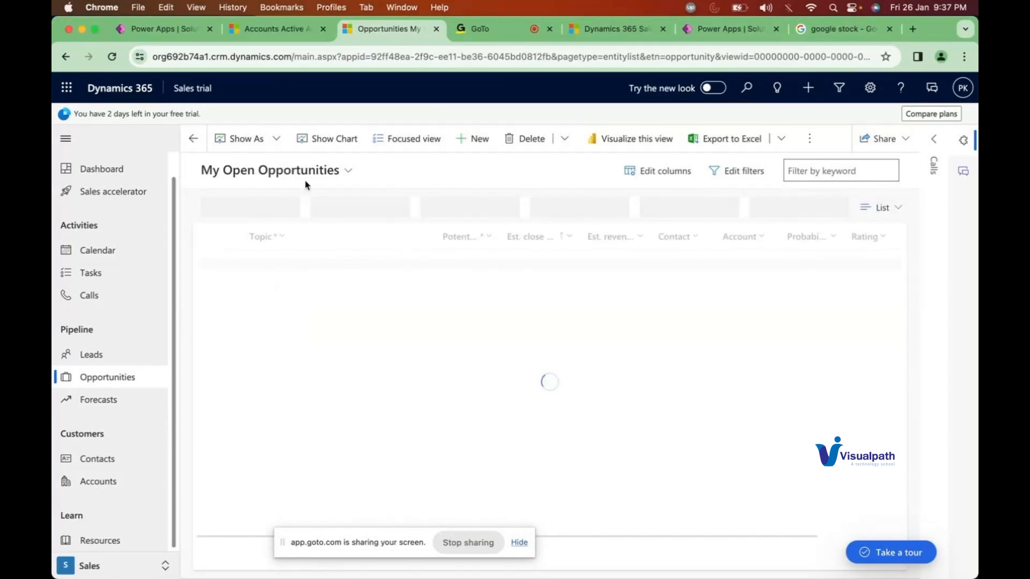
Open the Alpine Ski House record among the active accounts and examine the account information and address sections of its form
{"action": "left_click", "coordinate": [271, 32]}
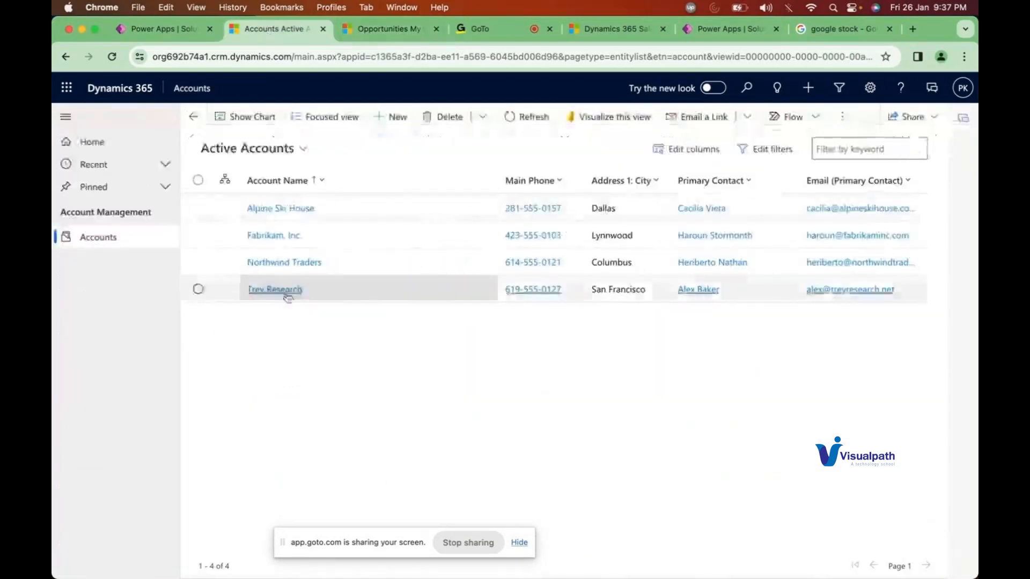
{"action": "left_click", "coordinate": [279, 209]}
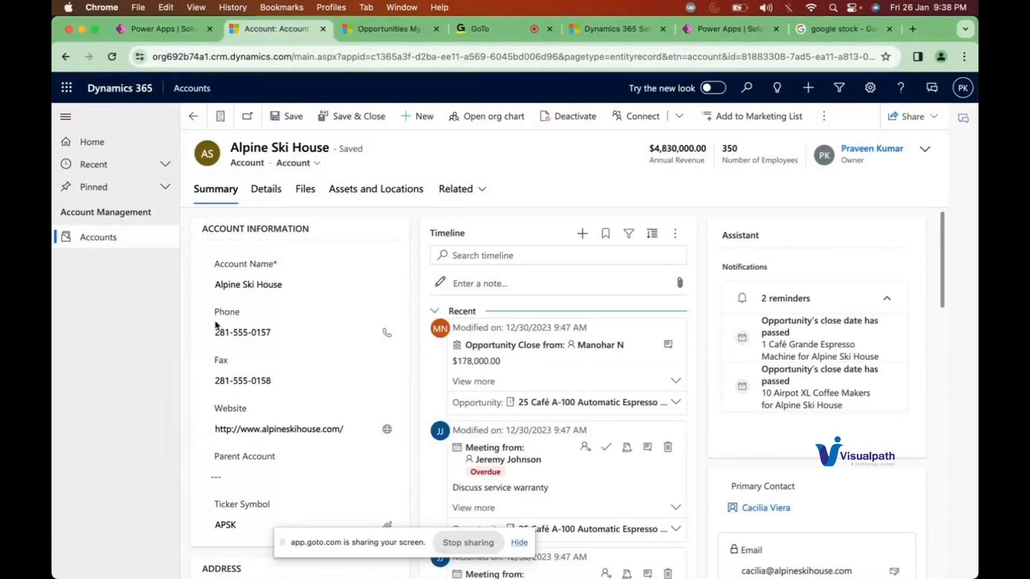
{"action": "scroll", "coordinate": [216, 325], "scroll_direction": "down", "scroll_amount": 1}
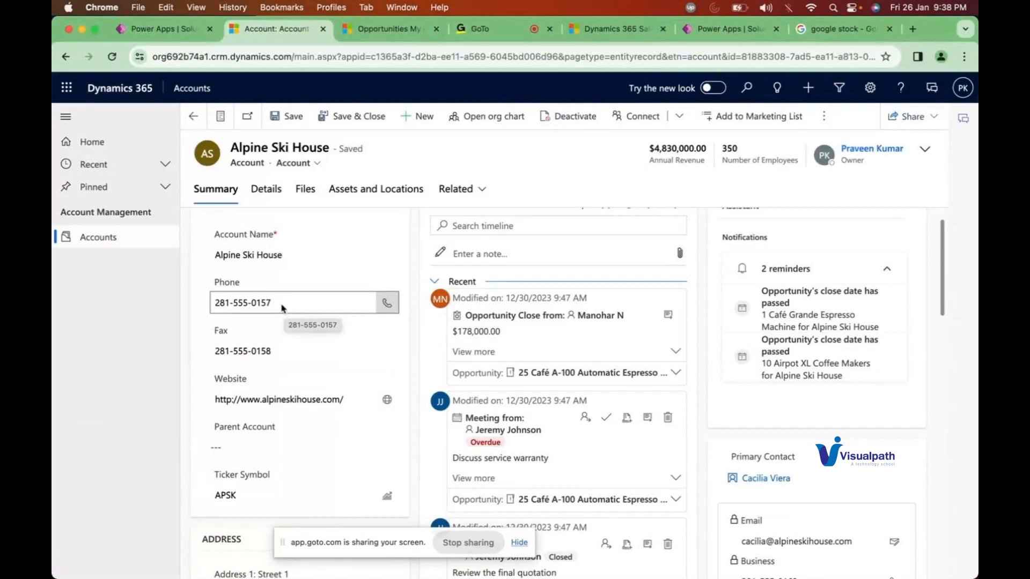
{"action": "scroll", "coordinate": [293, 250], "scroll_direction": "down", "scroll_amount": 1}
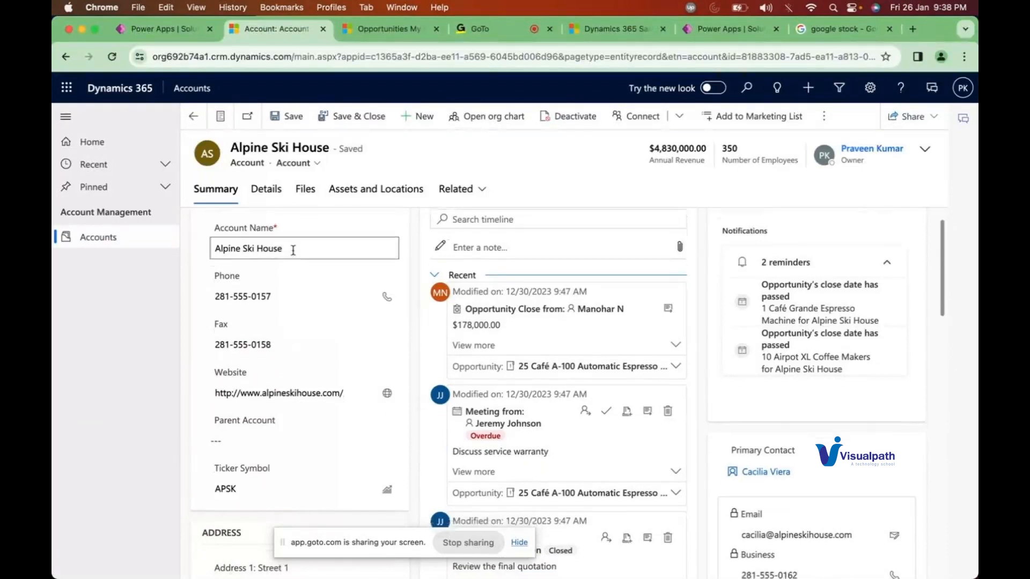
{"action": "scroll", "coordinate": [294, 250], "scroll_direction": "down", "scroll_amount": 3}
{"action": "scroll", "coordinate": [294, 250], "scroll_direction": "down", "scroll_amount": 5}
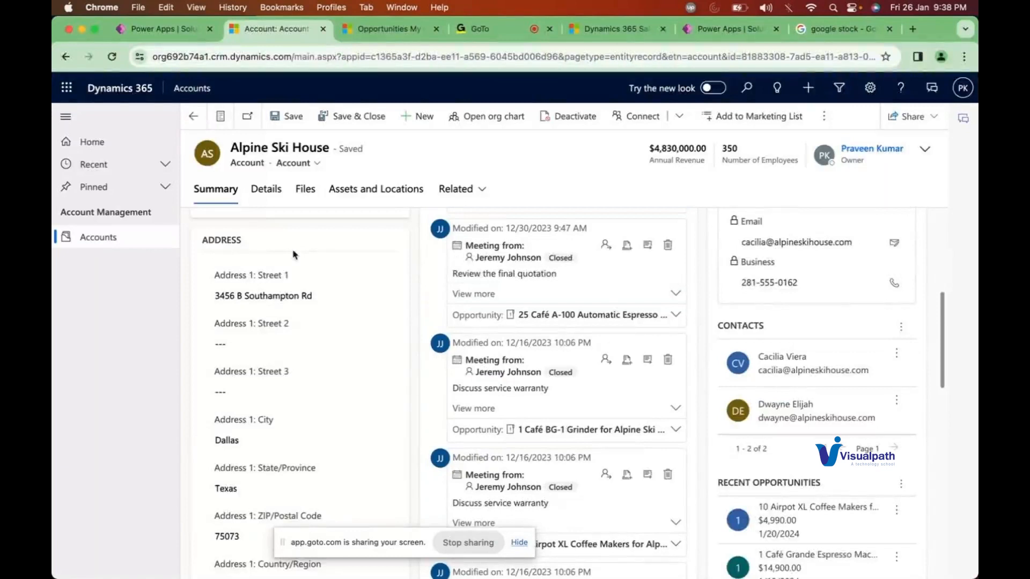
{"action": "scroll", "coordinate": [308, 273], "scroll_direction": "down", "scroll_amount": 4}
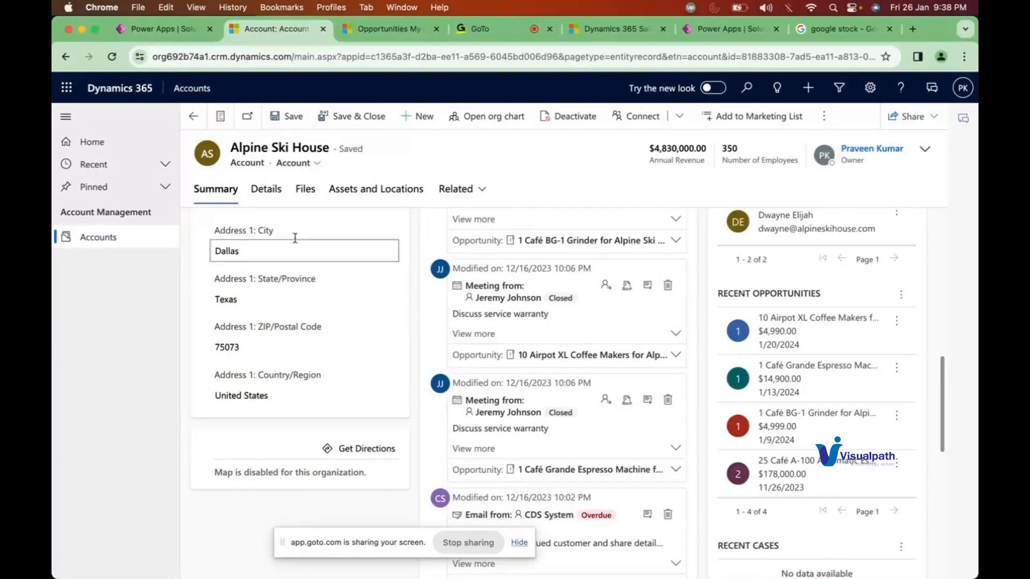
Look at which forms can be selected for the Alpine Ski House account record
{"action": "scroll", "coordinate": [274, 228], "scroll_direction": "up", "scroll_amount": 1}
{"action": "scroll", "coordinate": [274, 225], "scroll_direction": "up", "scroll_amount": 5}
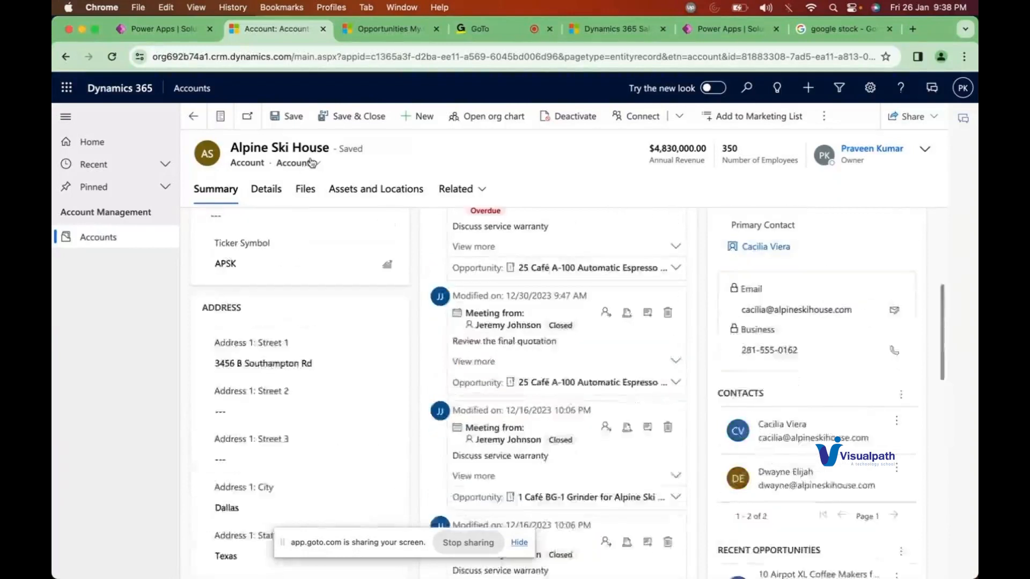
{"action": "left_click", "coordinate": [310, 163]}
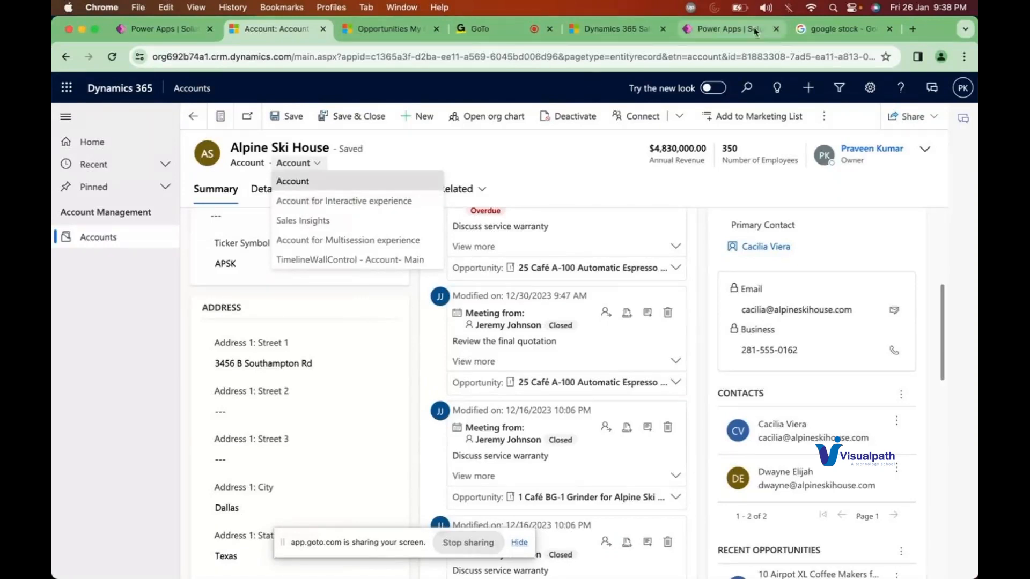
Return to the My Open Opportunities view in Dynamics 365 and examine its columns, including estimated revenue
{"action": "left_click", "coordinate": [498, 34]}
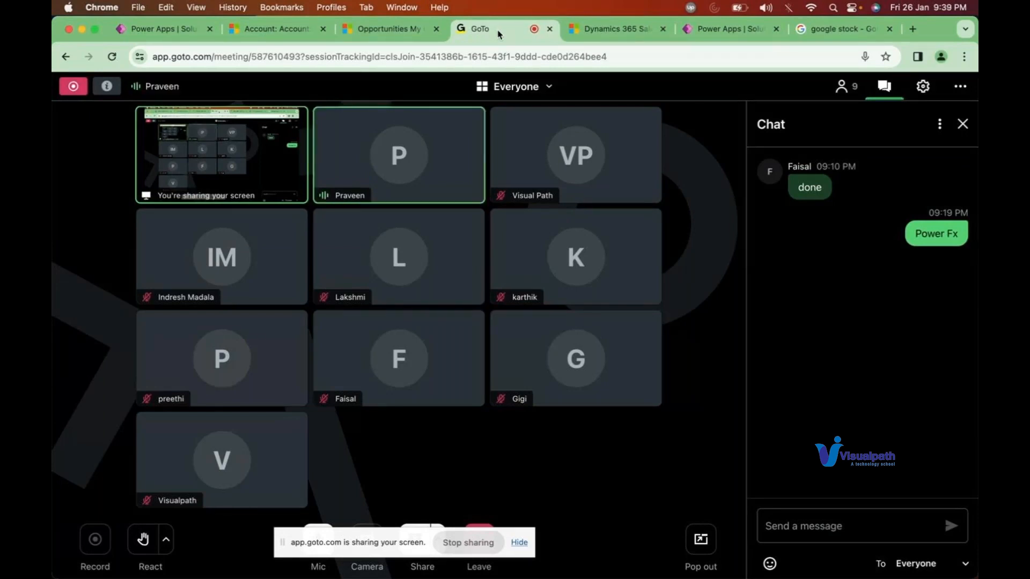
{"action": "left_click", "coordinate": [382, 33]}
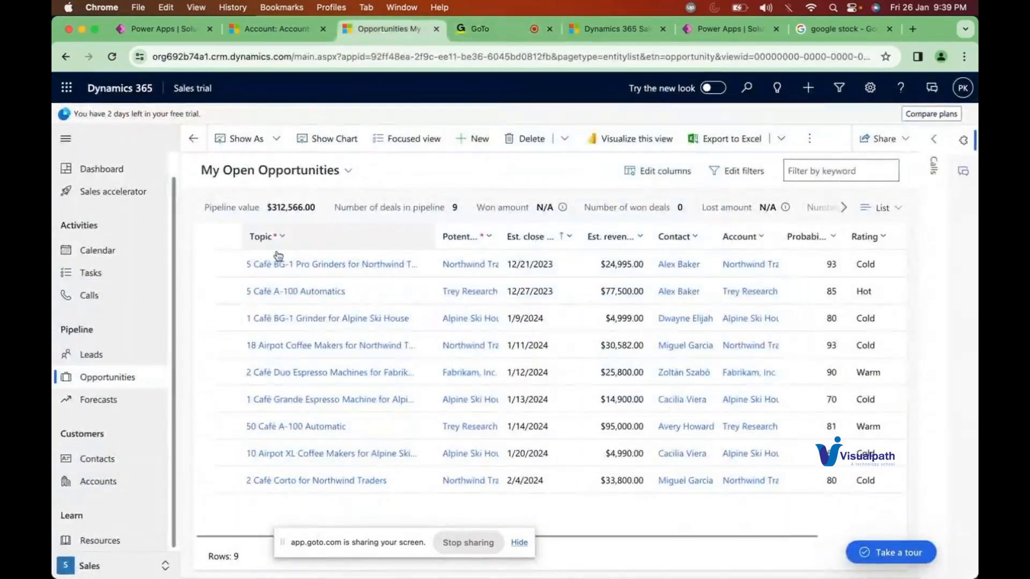
{"action": "scroll", "coordinate": [629, 422], "scroll_direction": "right", "scroll_amount": 2}
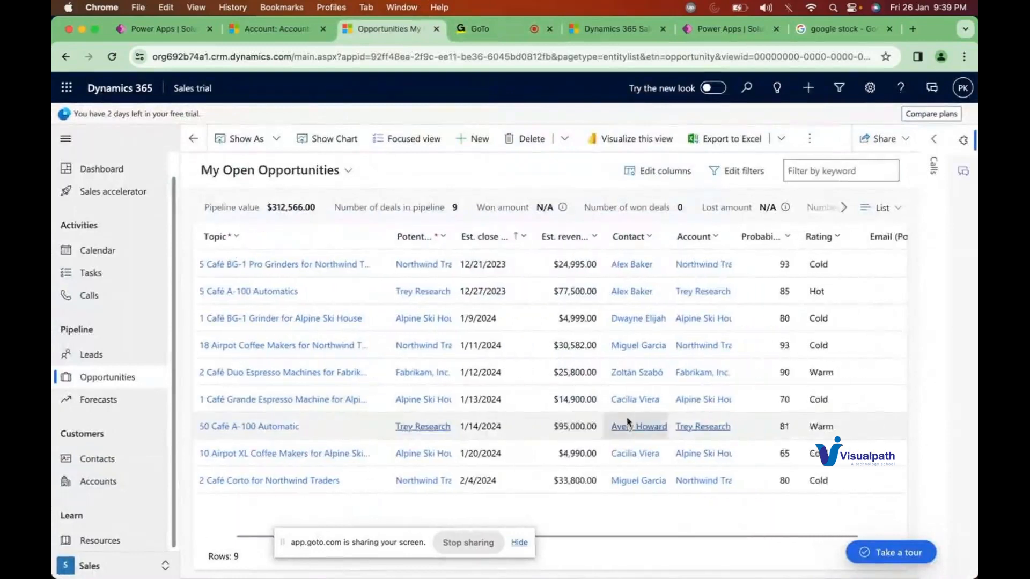
{"action": "scroll", "coordinate": [628, 422], "scroll_direction": "right", "scroll_amount": 2}
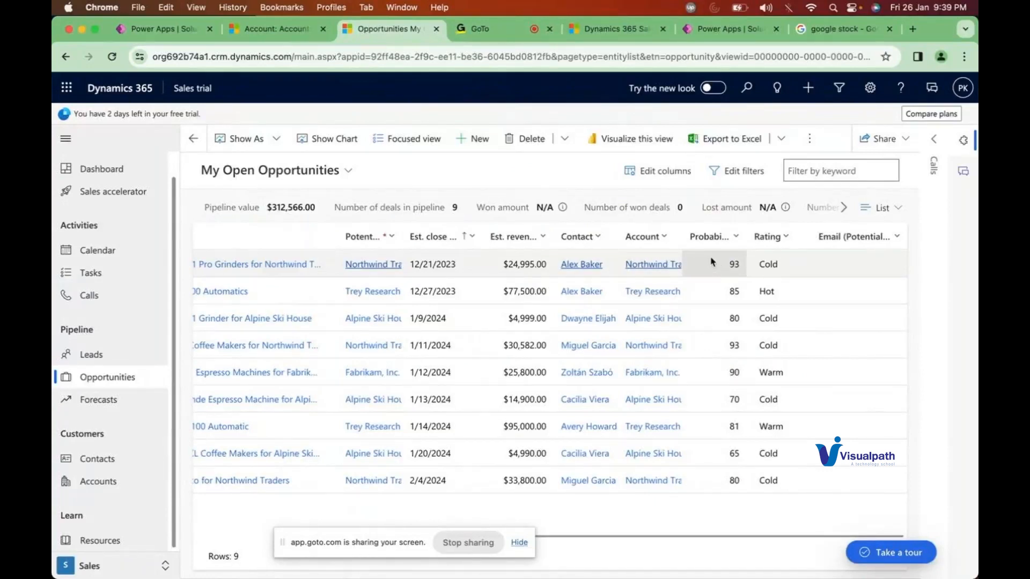
{"action": "left_click", "coordinate": [485, 265]}
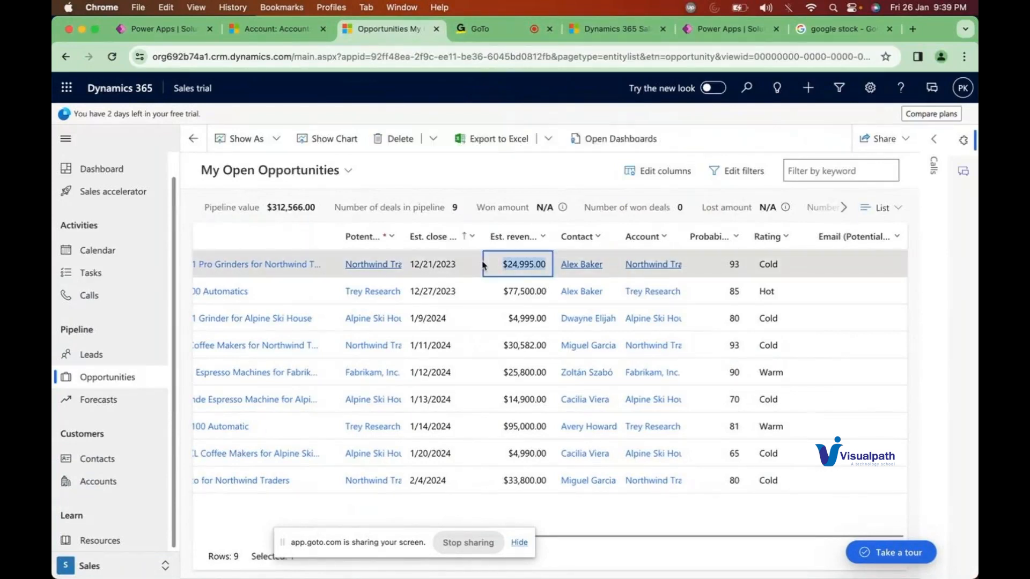
{"action": "scroll", "coordinate": [413, 312], "scroll_direction": "left", "scroll_amount": 1}
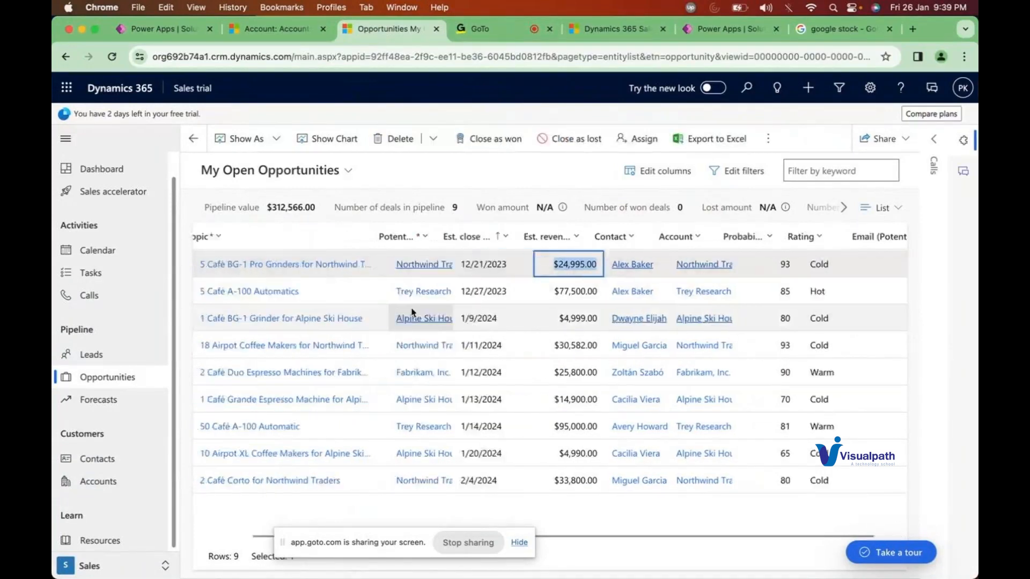
Open the "5 Café BG-1 Pro Grinders for Northwind Traders" opportunity and look at which forms can be selected for it
{"action": "scroll", "coordinate": [412, 313], "scroll_direction": "left", "scroll_amount": 1}
{"action": "left_click", "coordinate": [331, 268]}
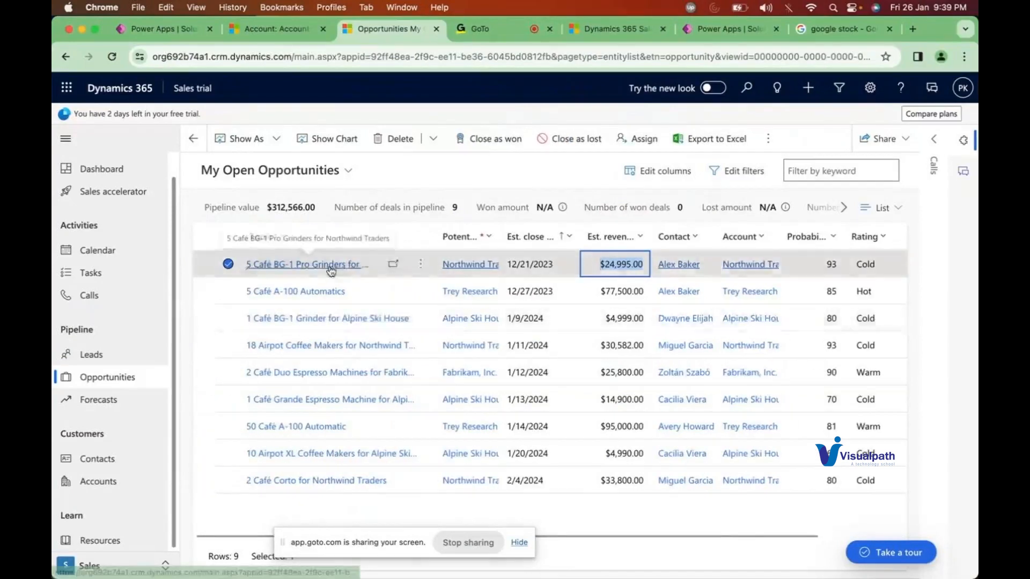
{"action": "left_click", "coordinate": [884, 205]}
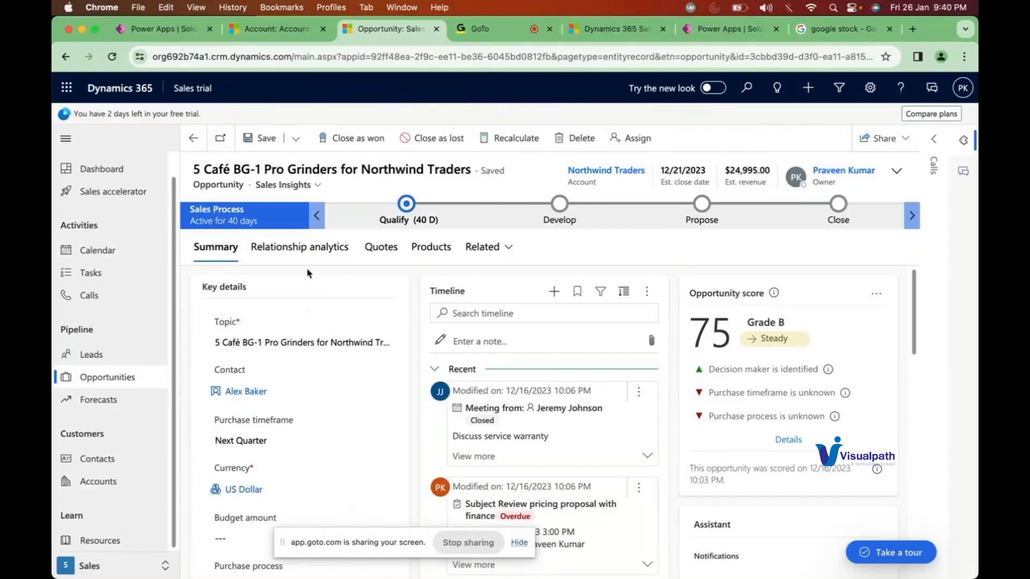
{"action": "left_click", "coordinate": [310, 187]}
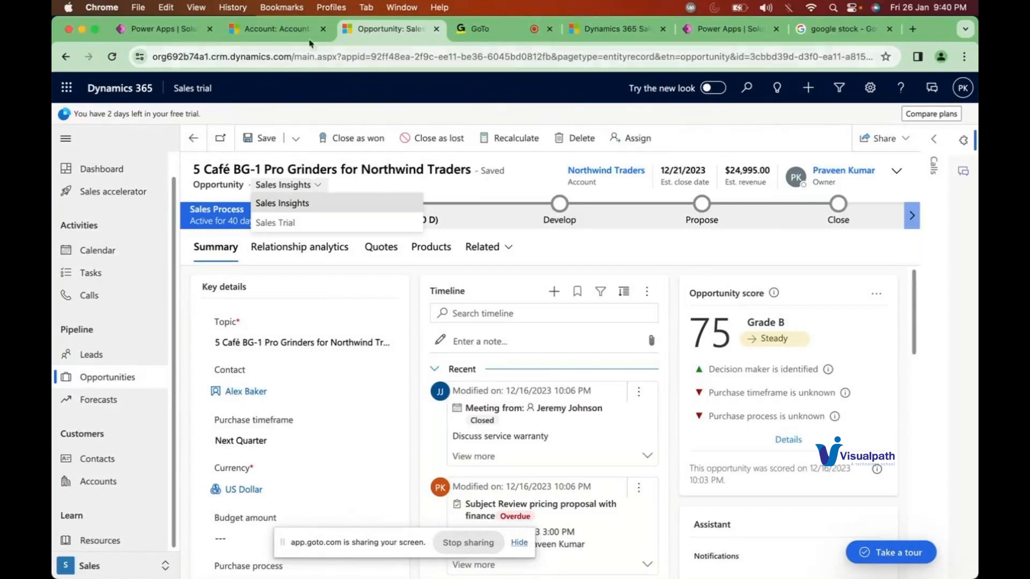
Look at the Doctor table's form types in Power Apps and examine the Northwind Traders opportunity as a main form example
{"action": "left_click", "coordinate": [724, 30]}
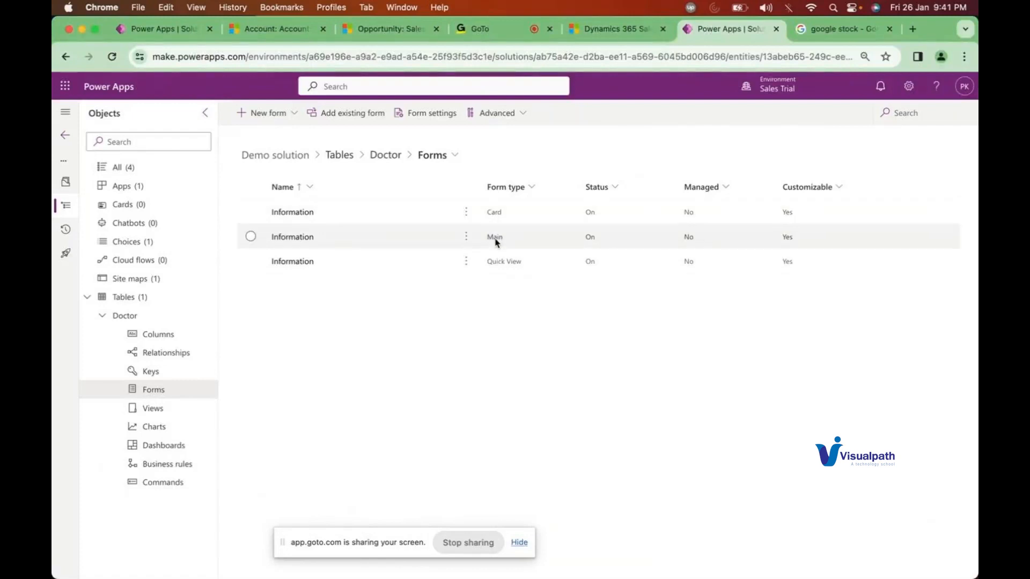
{"action": "left_click", "coordinate": [373, 32]}
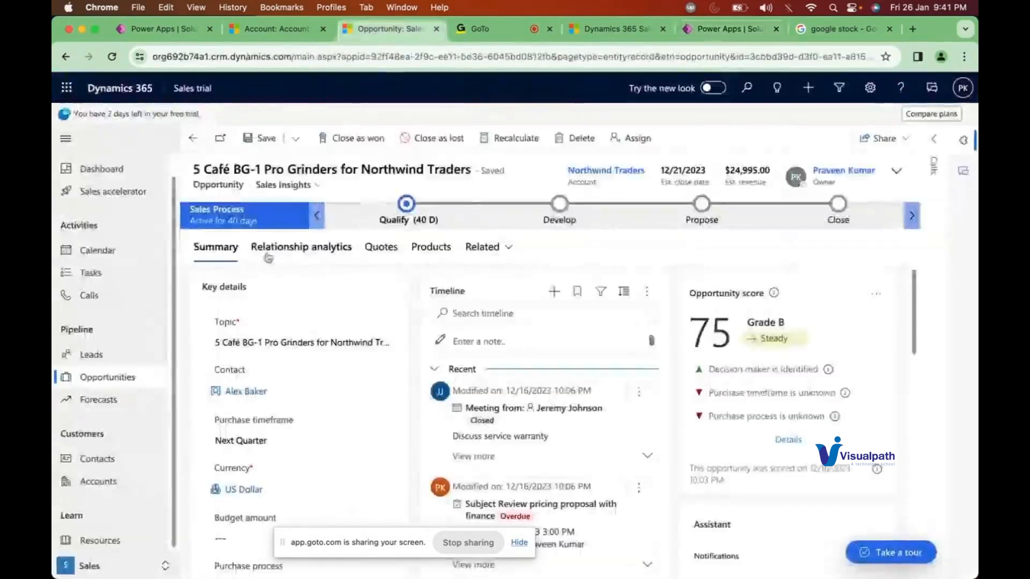
{"action": "scroll", "coordinate": [292, 414], "scroll_direction": "down", "scroll_amount": 15}
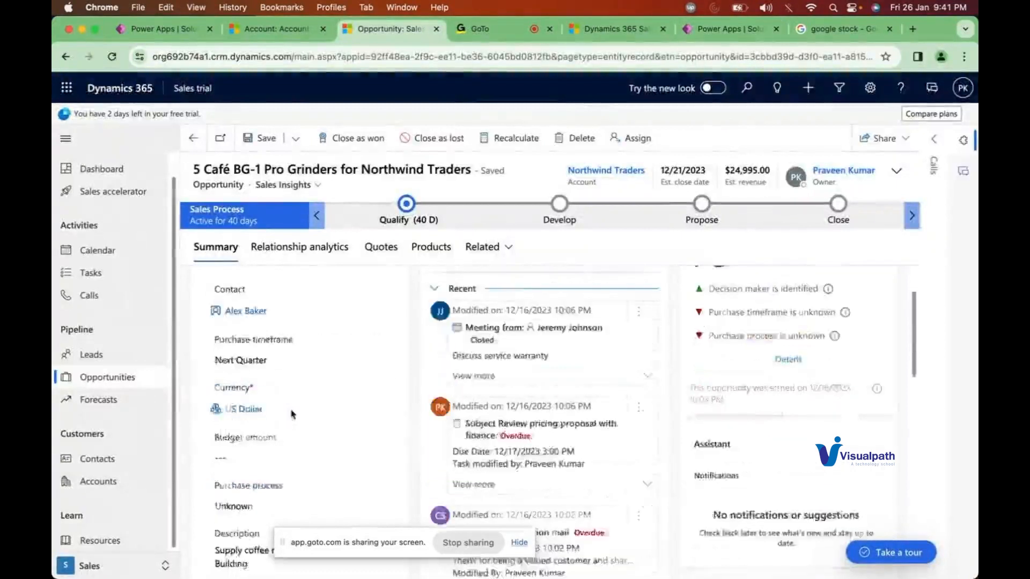
{"action": "scroll", "coordinate": [293, 414], "scroll_direction": "up", "scroll_amount": 13}
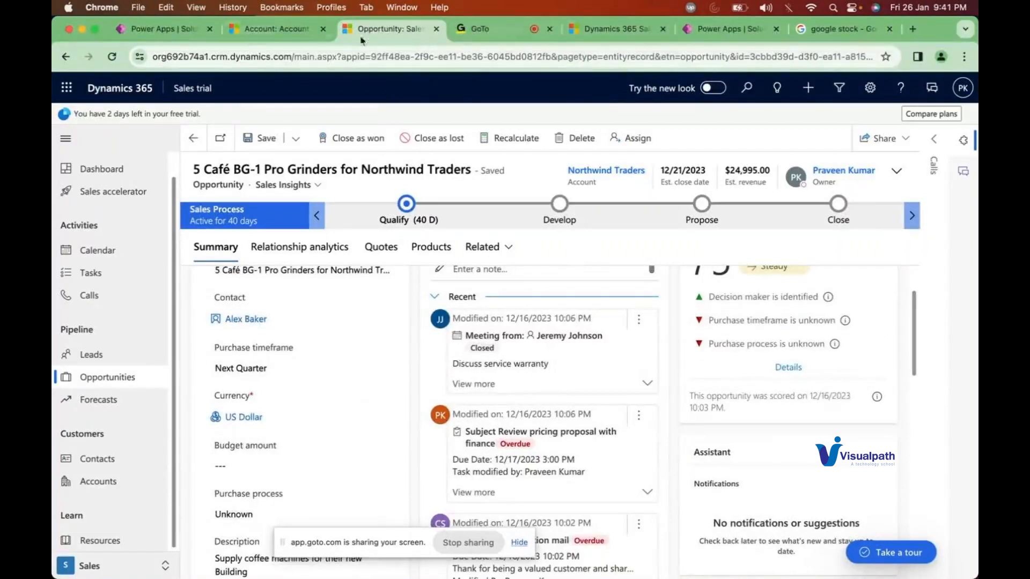
{"action": "left_click", "coordinate": [736, 30]}
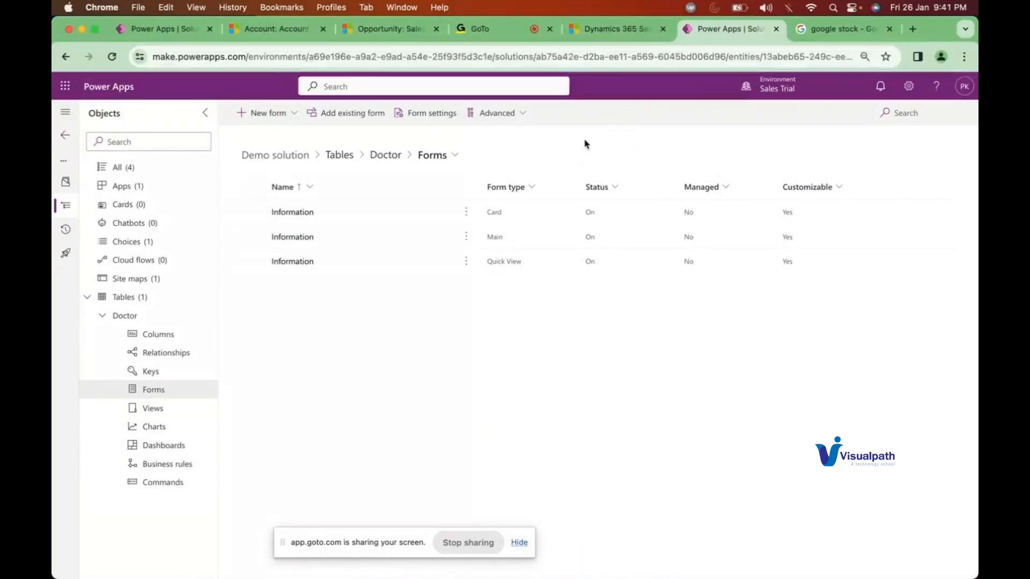
Open the Sales dashboard in Dynamics 365 and examine its Opportunities at risk section
{"action": "left_click", "coordinate": [625, 32]}
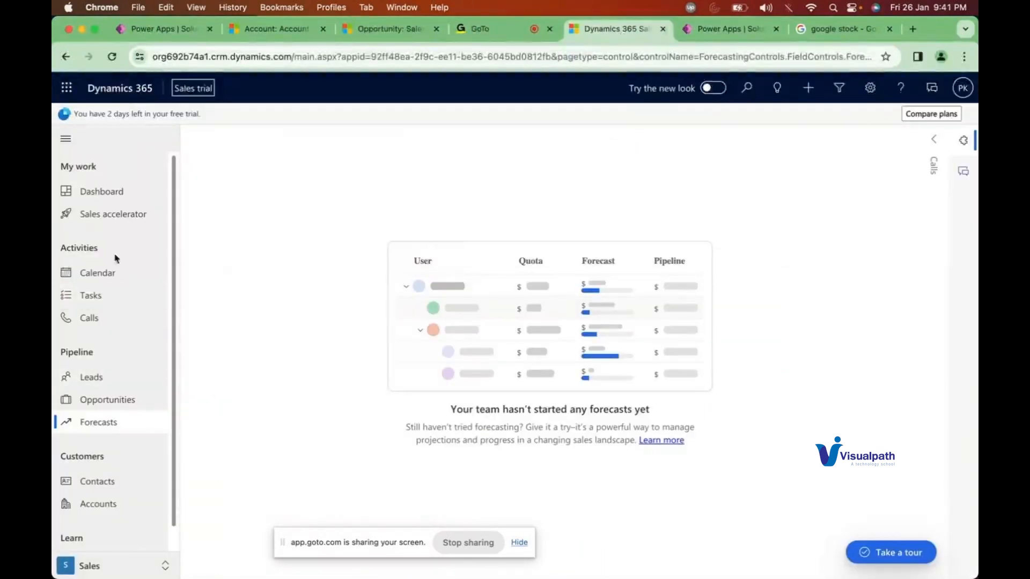
{"action": "left_click", "coordinate": [99, 192]}
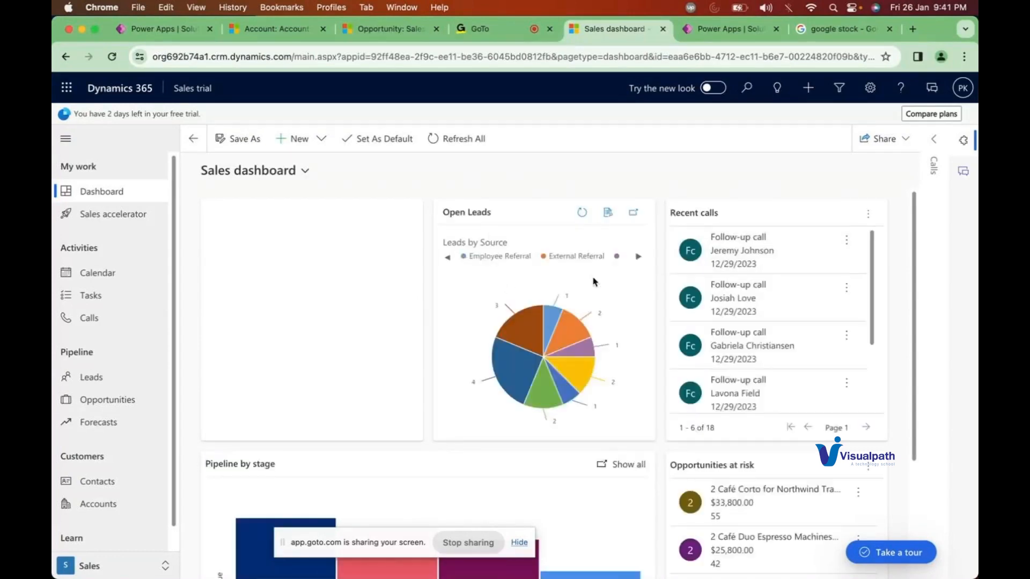
{"action": "scroll", "coordinate": [593, 281], "scroll_direction": "down", "scroll_amount": 5}
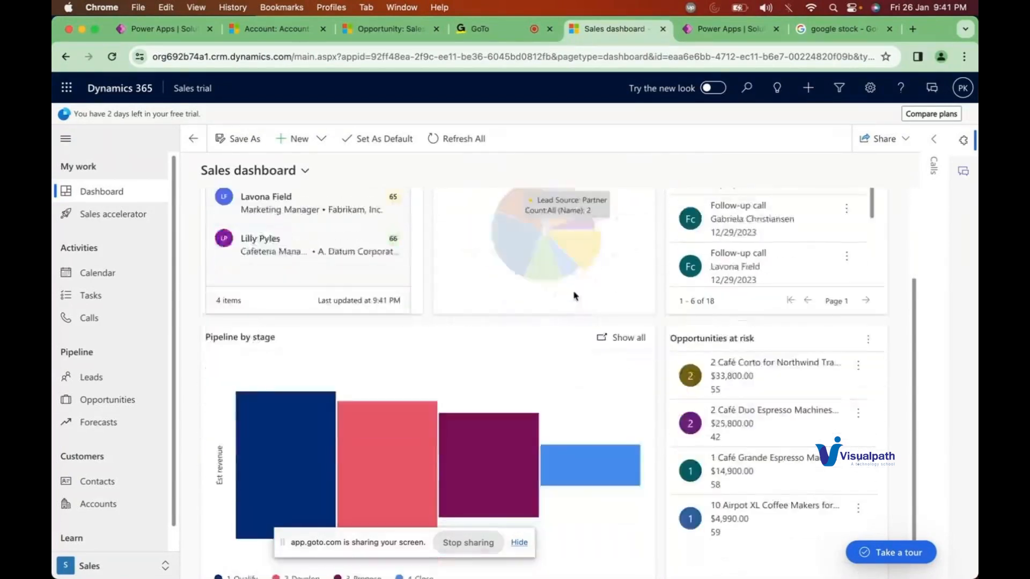
{"action": "scroll", "coordinate": [644, 311], "scroll_direction": "down", "scroll_amount": 1}
{"action": "double_click", "coordinate": [707, 329]}
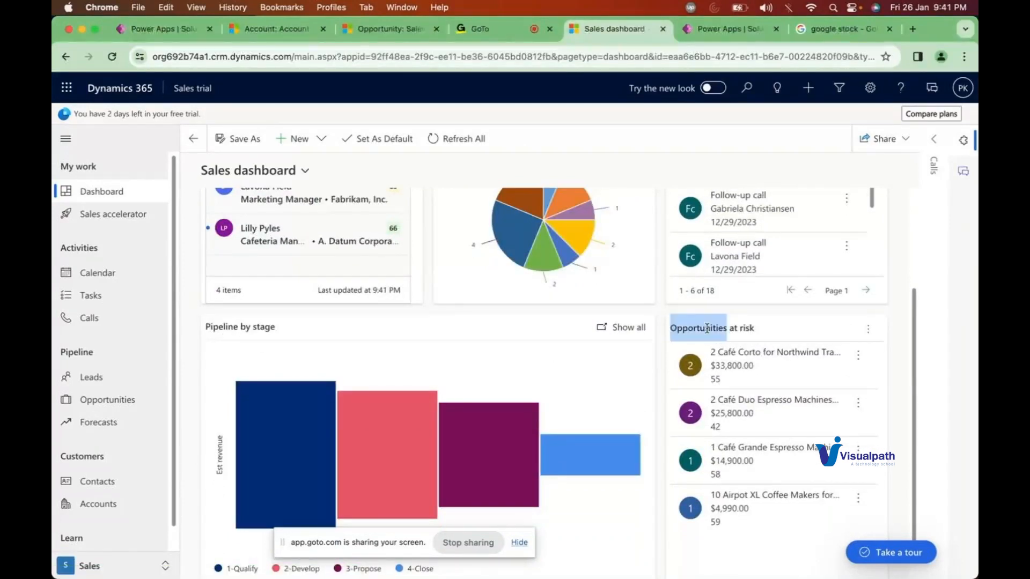
Return to the My Open Opportunities list and compare it with the Opportunities at risk cards on the Sales dashboard
{"action": "left_click", "coordinate": [380, 28]}
{"action": "left_click", "coordinate": [192, 141]}
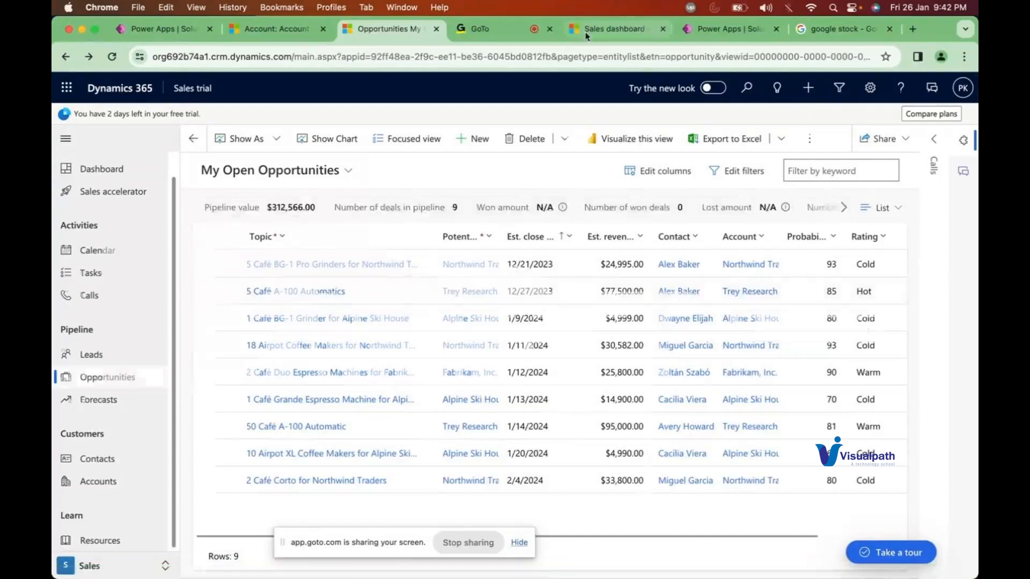
{"action": "left_click", "coordinate": [614, 29]}
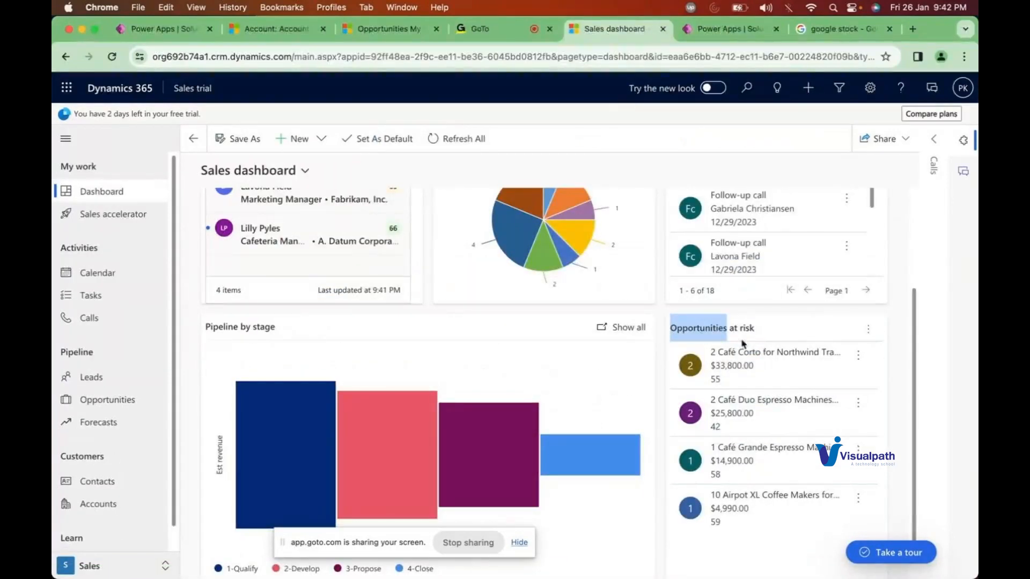
{"action": "left_click", "coordinate": [757, 312]}
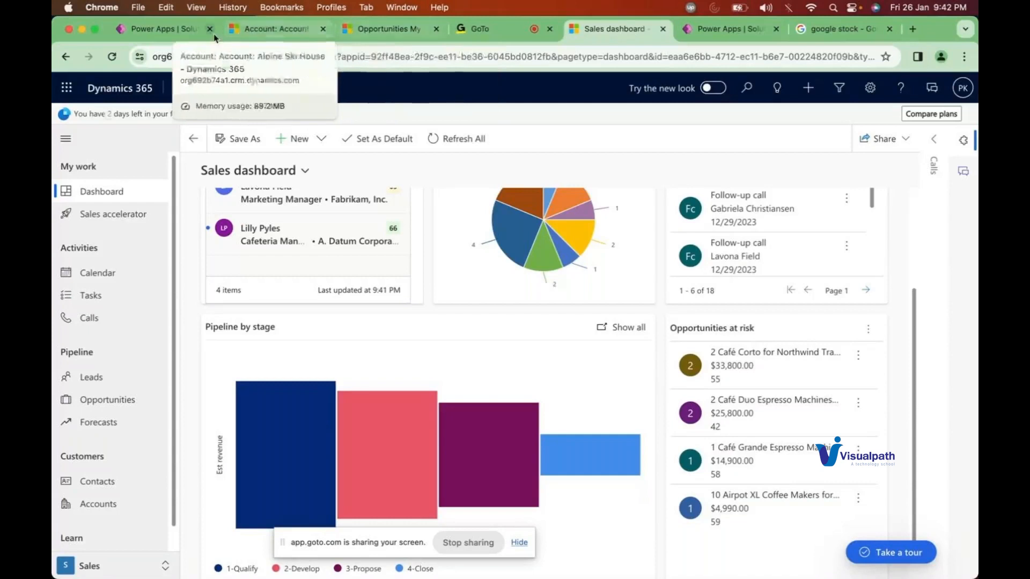
View the Doctor table's Card form in the Power Apps form designer, and return to the table's forms list
{"action": "left_click", "coordinate": [727, 29]}
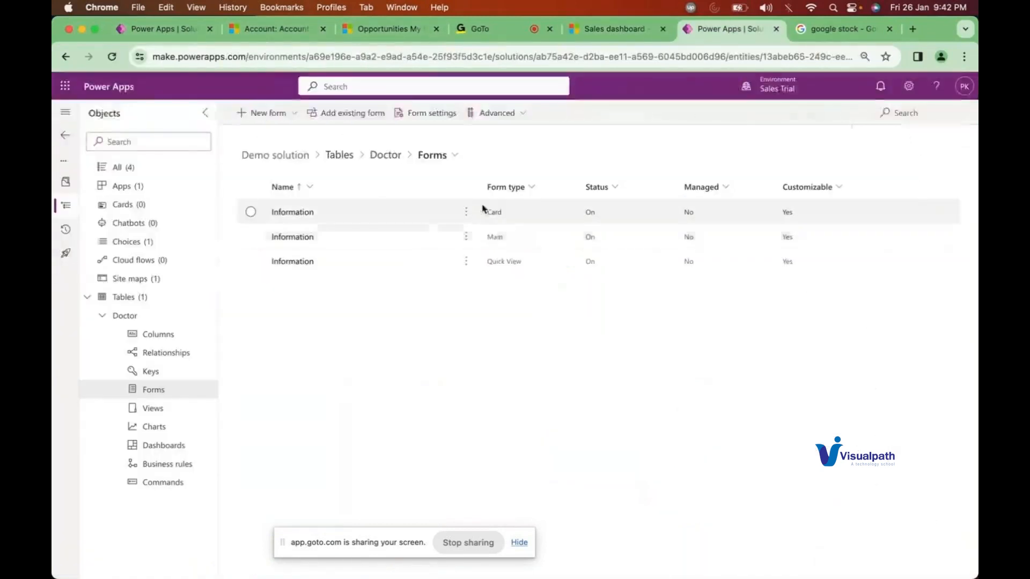
{"action": "left_click", "coordinate": [305, 217]}
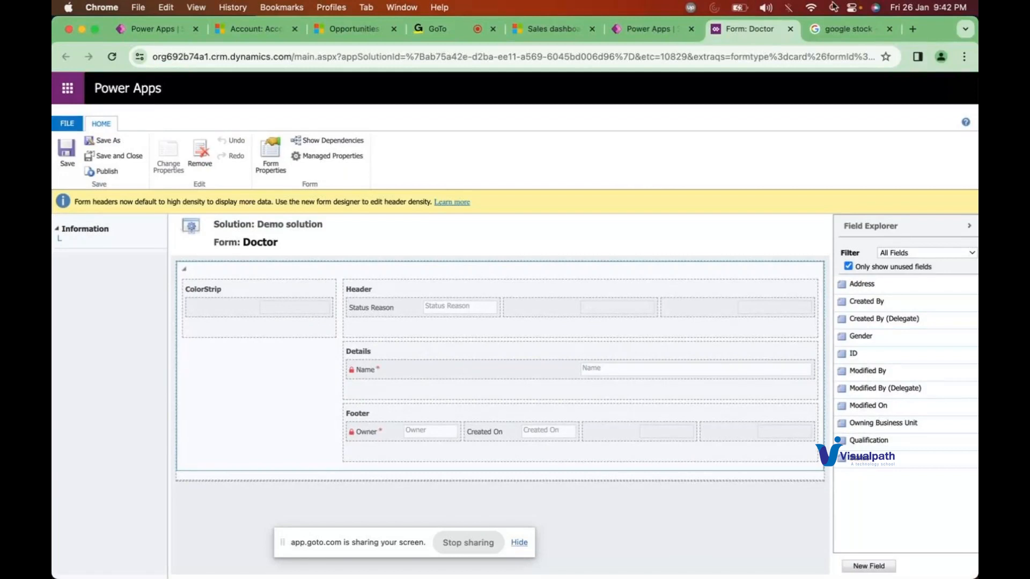
{"action": "left_click", "coordinate": [792, 30]}
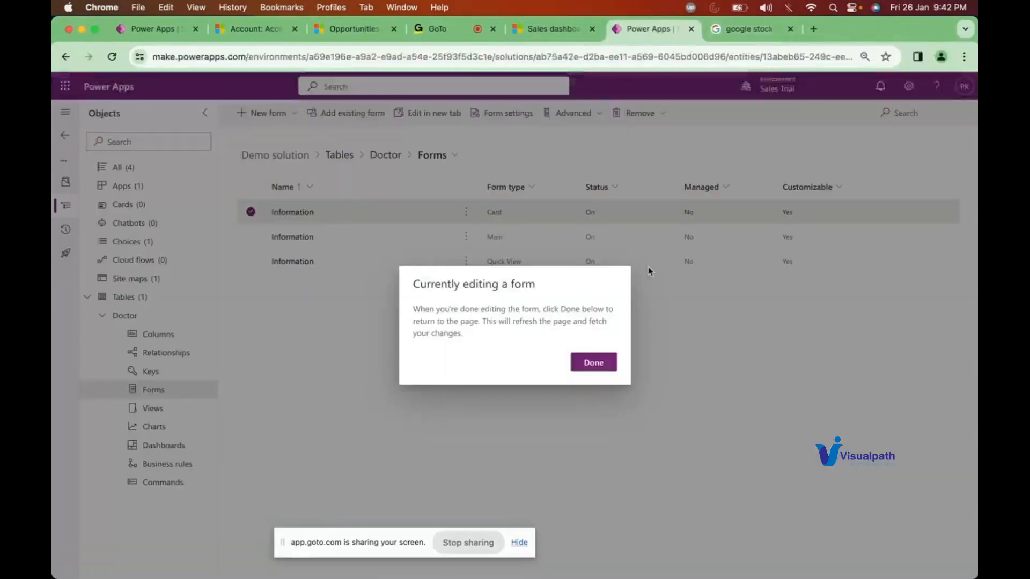
{"action": "left_click", "coordinate": [594, 360]}
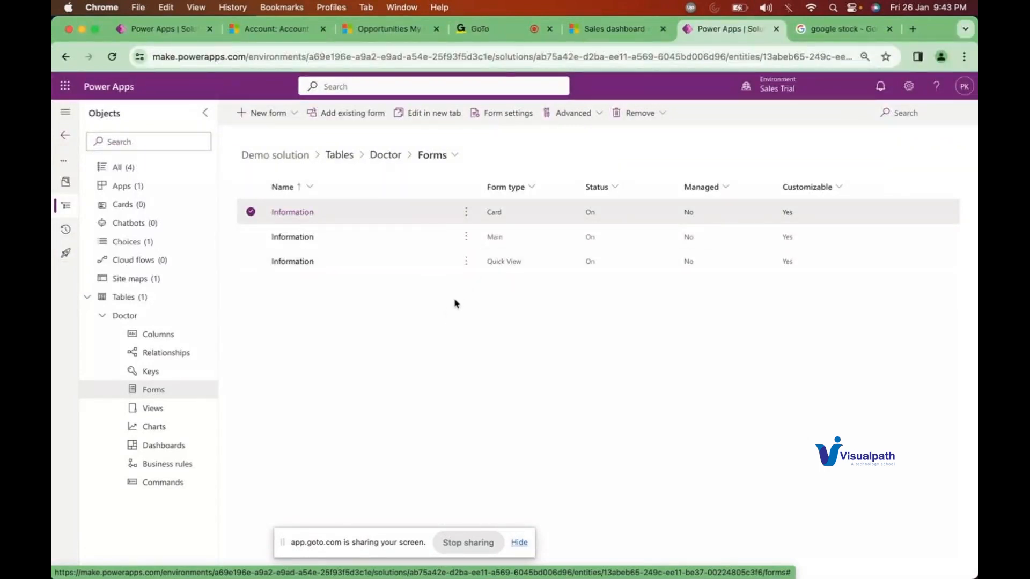
Switch to the Alpine Ski House account in Dynamics 365 and examine the sections of its Summary form
{"action": "left_click", "coordinate": [277, 33]}
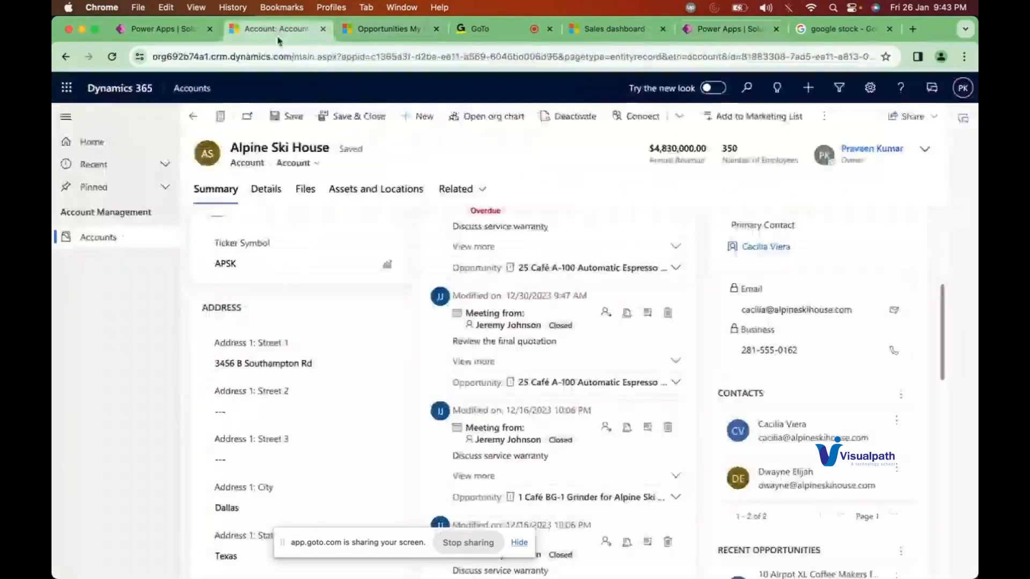
{"action": "scroll", "coordinate": [307, 336], "scroll_direction": "up", "scroll_amount": 3}
{"action": "scroll", "coordinate": [307, 336], "scroll_direction": "up", "scroll_amount": 2}
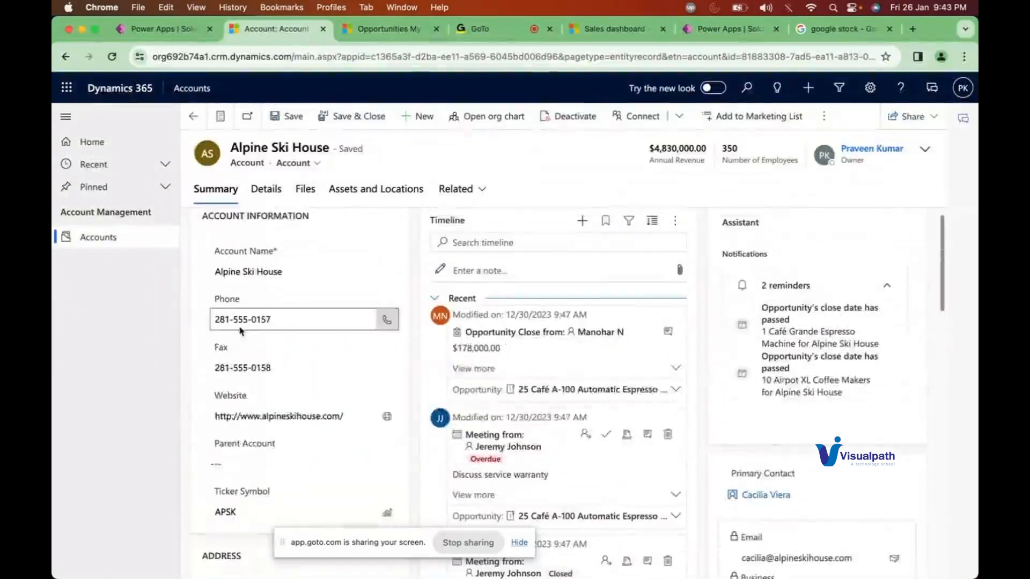
{"action": "scroll", "coordinate": [244, 341], "scroll_direction": "down", "scroll_amount": 1}
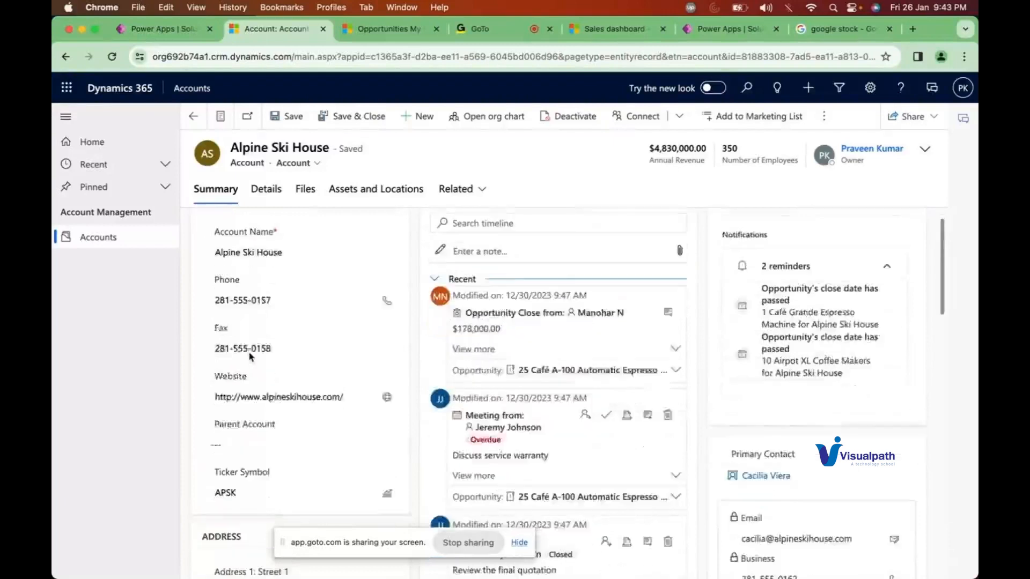
{"action": "scroll", "coordinate": [249, 357], "scroll_direction": "down", "scroll_amount": 2}
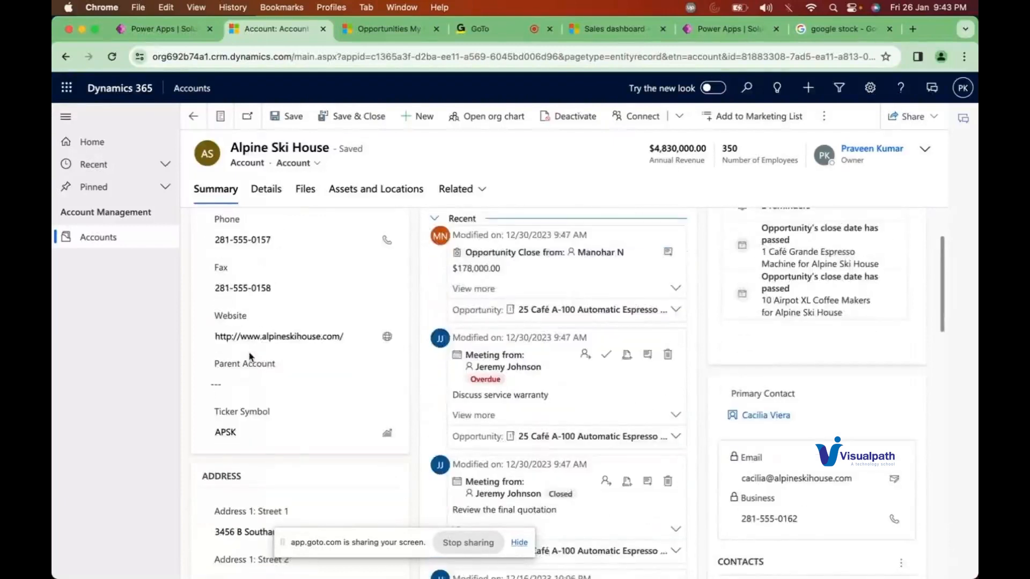
{"action": "scroll", "coordinate": [249, 355], "scroll_direction": "down", "scroll_amount": 2}
{"action": "scroll", "coordinate": [250, 354], "scroll_direction": "down", "scroll_amount": 10}
{"action": "scroll", "coordinate": [250, 352], "scroll_direction": "up", "scroll_amount": 6}
{"action": "scroll", "coordinate": [250, 353], "scroll_direction": "up", "scroll_amount": 2}
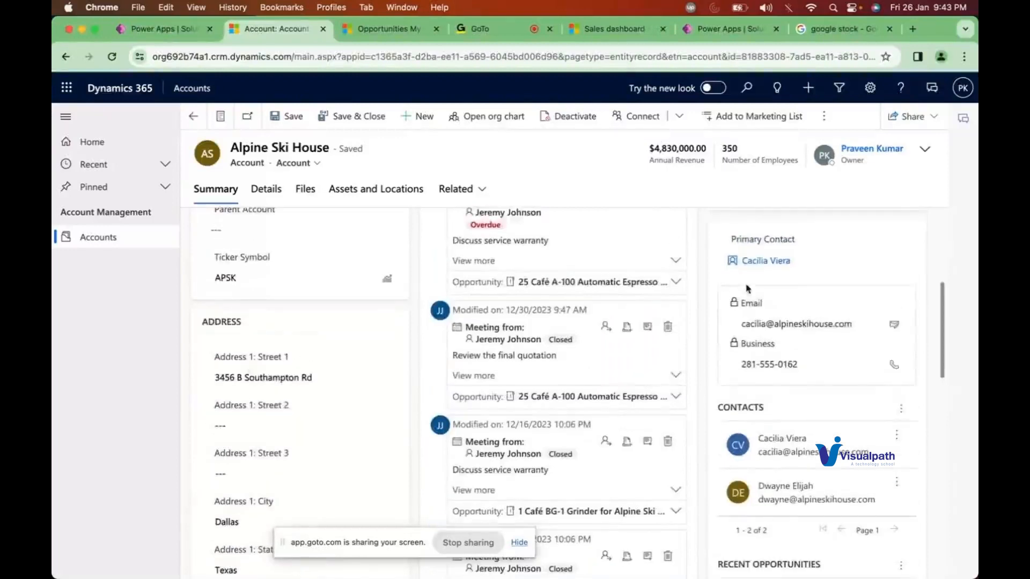
Examine the Primary Contact lookup and the Email and Business fields beneath it as a quick view form example
{"action": "scroll", "coordinate": [746, 288], "scroll_direction": "up", "scroll_amount": 1}
{"action": "double_click", "coordinate": [745, 274]}
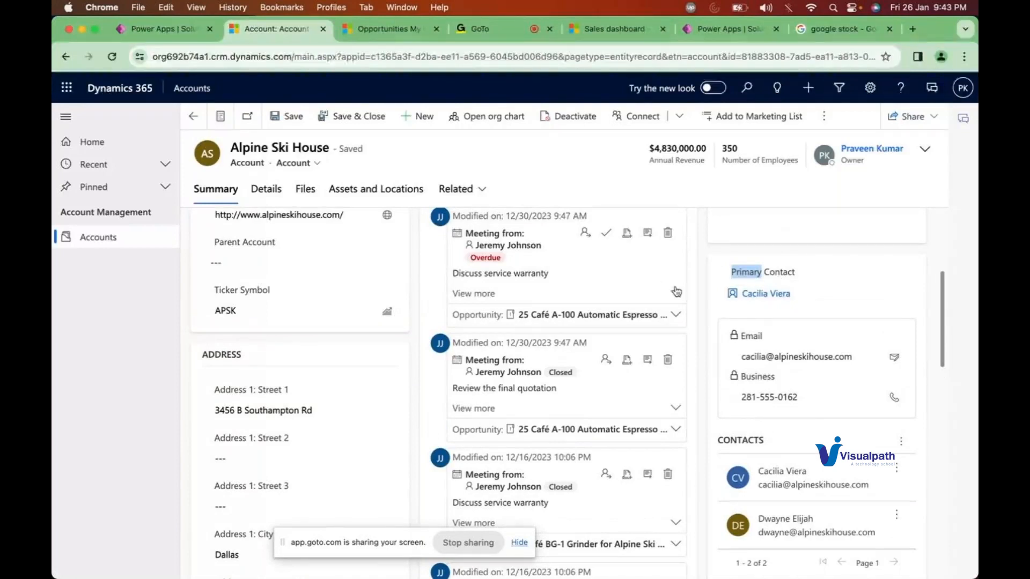
{"action": "left_click", "coordinate": [788, 276]}
{"action": "mouse_move", "coordinate": [795, 275]}
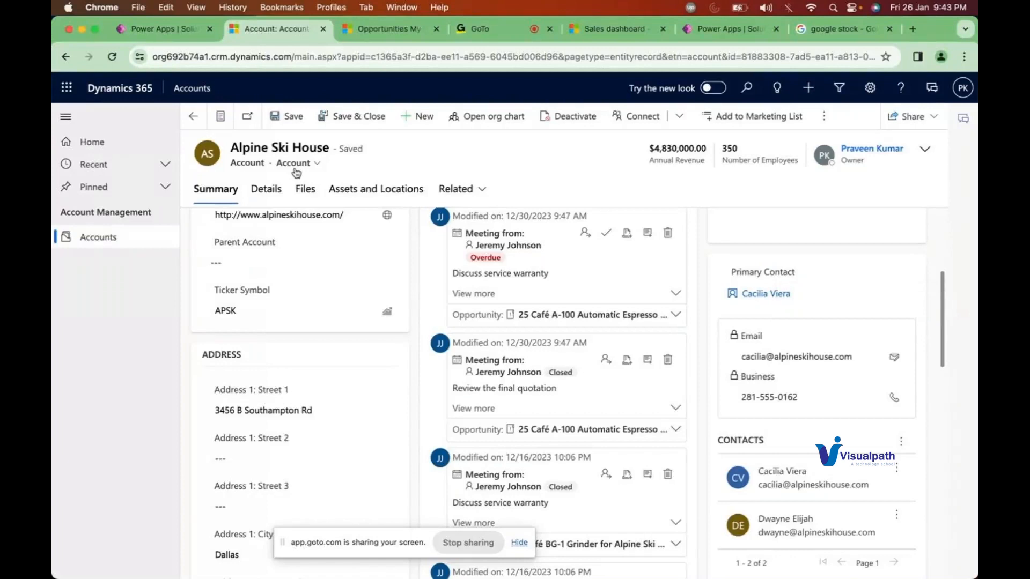
{"action": "double_click", "coordinate": [752, 336]}
{"action": "double_click", "coordinate": [756, 377]}
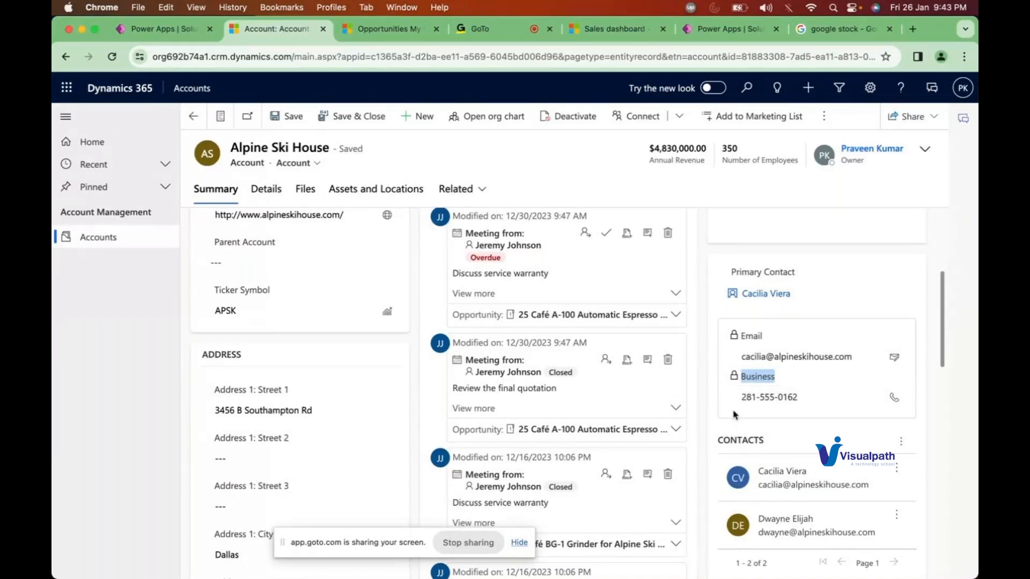
{"action": "double_click", "coordinate": [779, 273]}
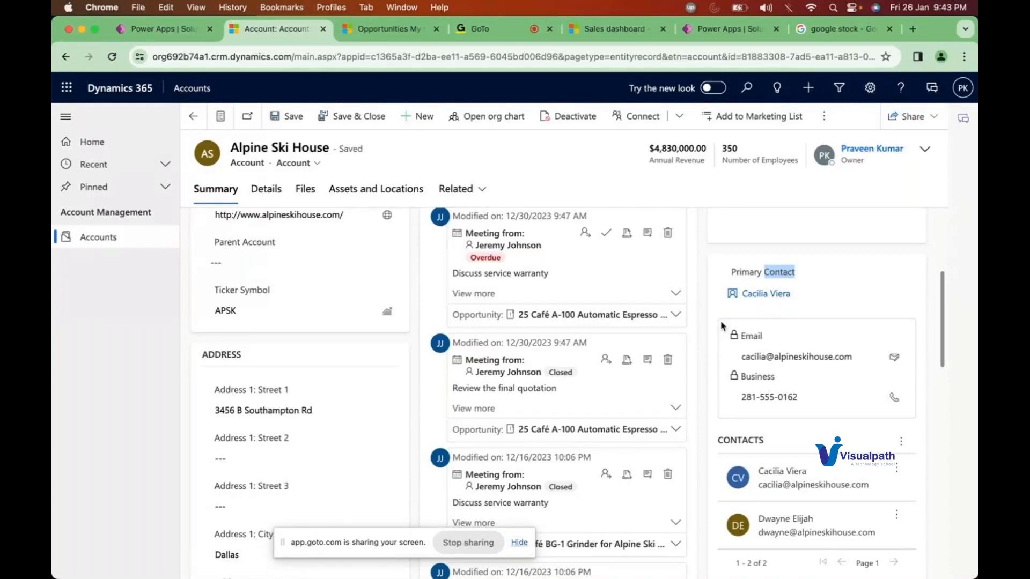
{"action": "left_click_drag", "start_coordinate": [721, 327], "coordinate": [812, 412]}
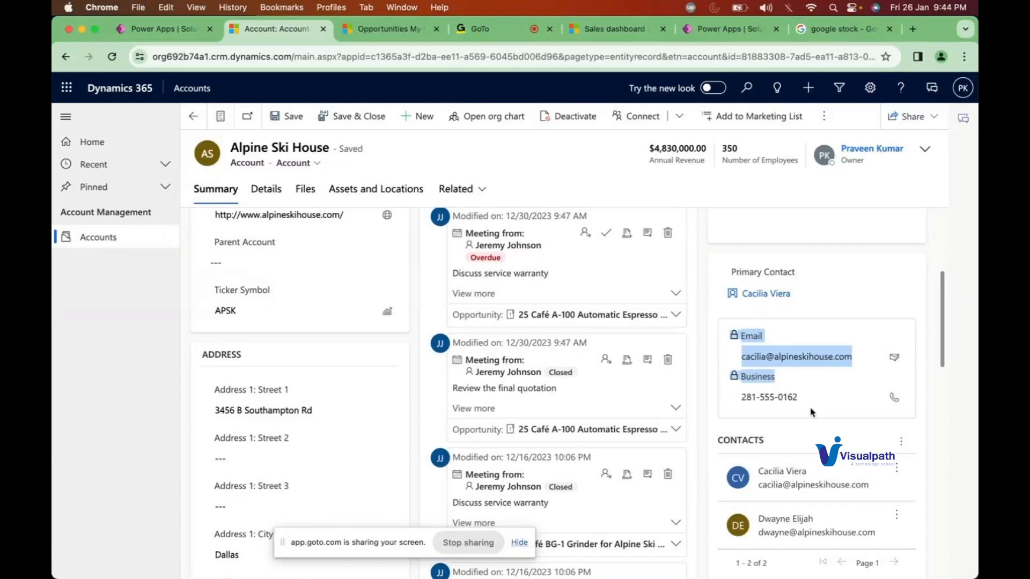
{"action": "left_click", "coordinate": [835, 375]}
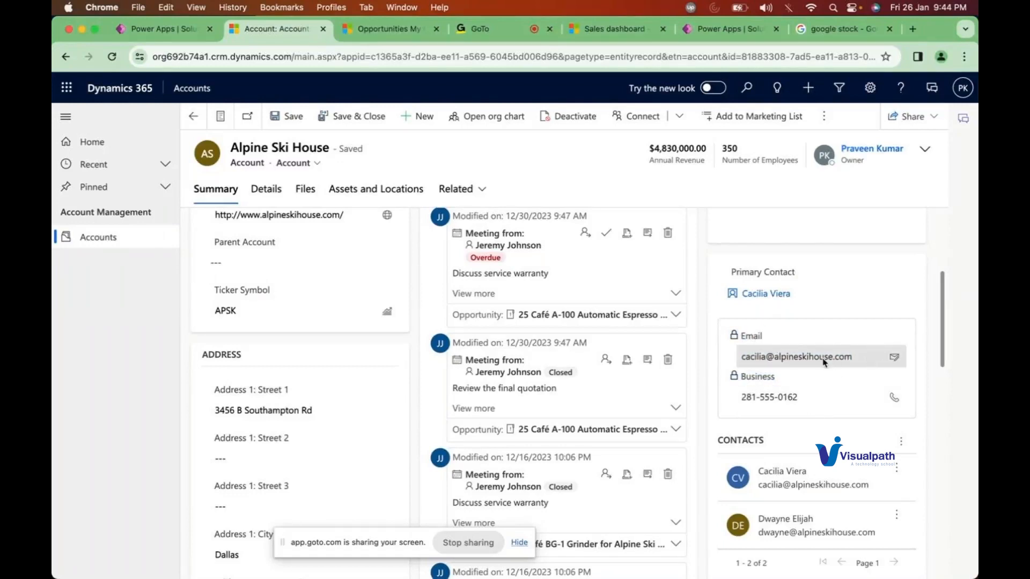
{"action": "left_click_drag", "start_coordinate": [855, 358], "coordinate": [720, 359]}
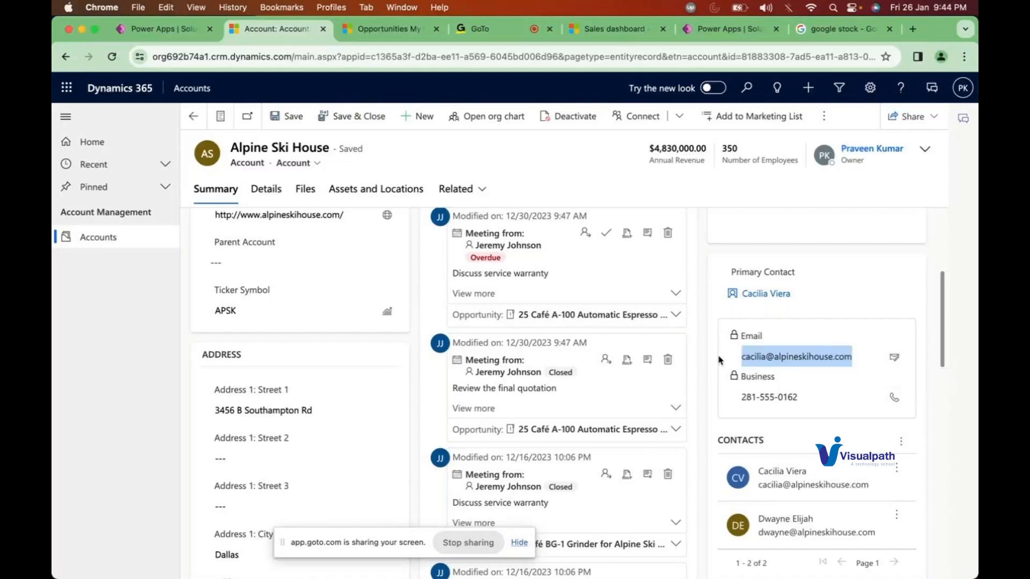
{"action": "left_click", "coordinate": [755, 325]}
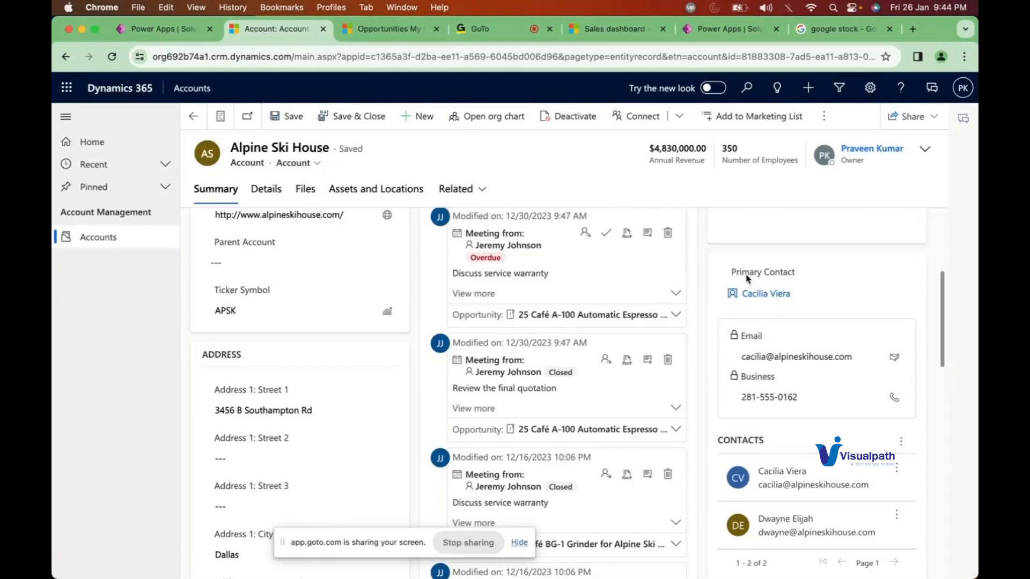
{"action": "mouse_move", "coordinate": [746, 276]}
Clear the Card form selection in the Doctor table's forms list, and switch to the Dynamics 365 Sales dashboard
{"action": "left_click", "coordinate": [721, 29]}
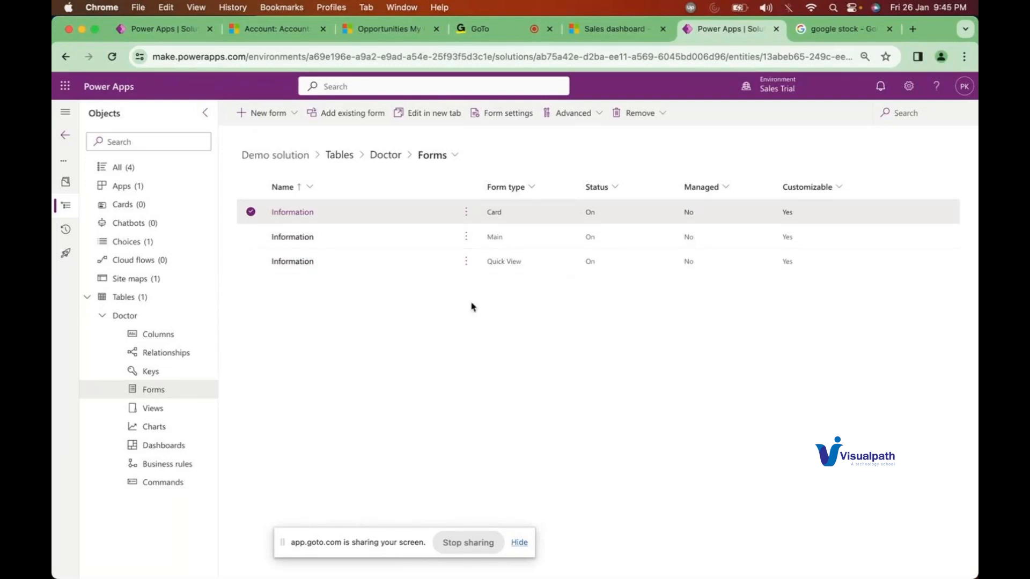
{"action": "left_click", "coordinate": [253, 214]}
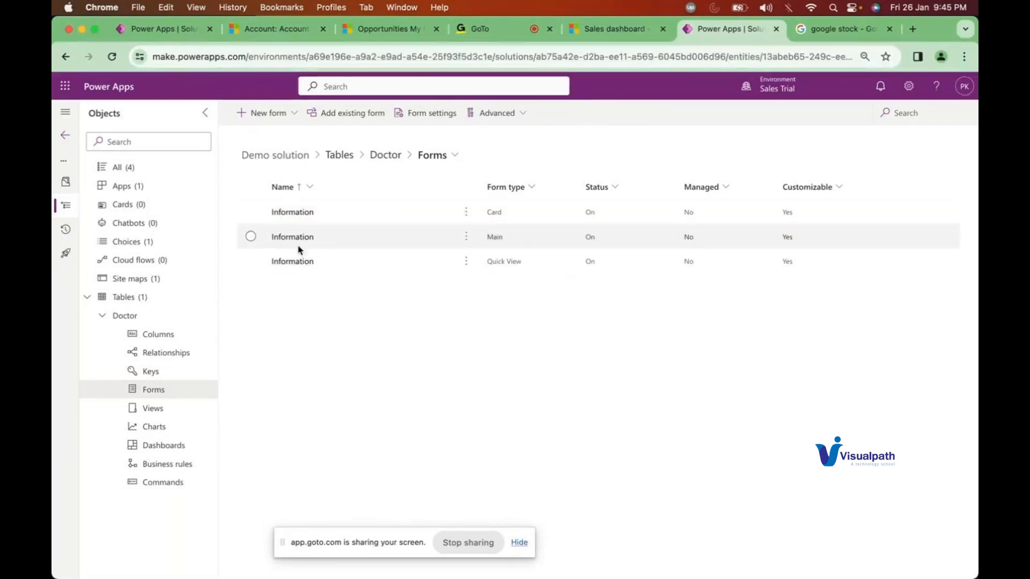
{"action": "left_click", "coordinate": [608, 37]}
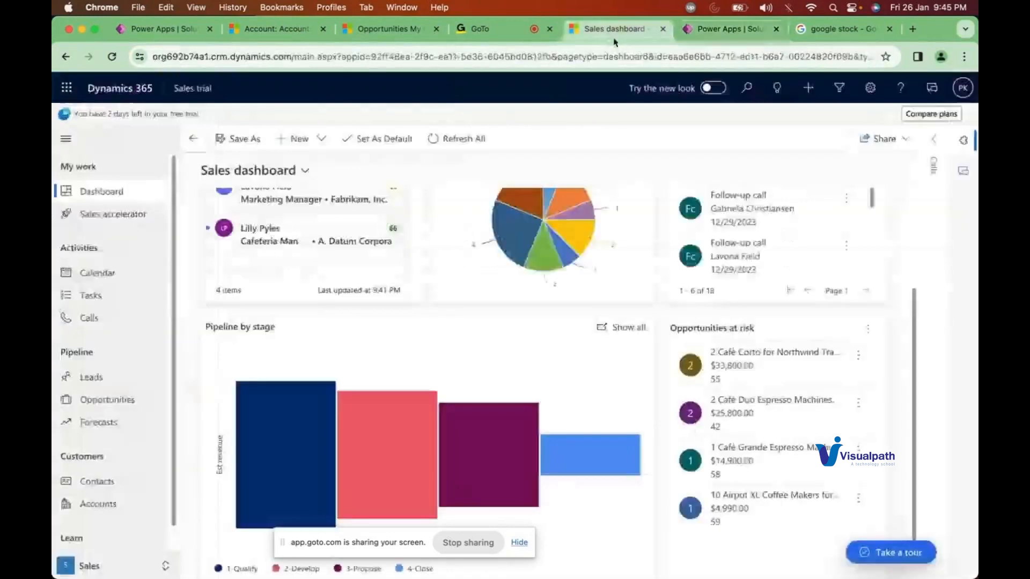
Open the Account quick create form from the Sales dashboard, and examine the full New Account form in the Accounts app for comparison
{"action": "left_click", "coordinate": [818, 93]}
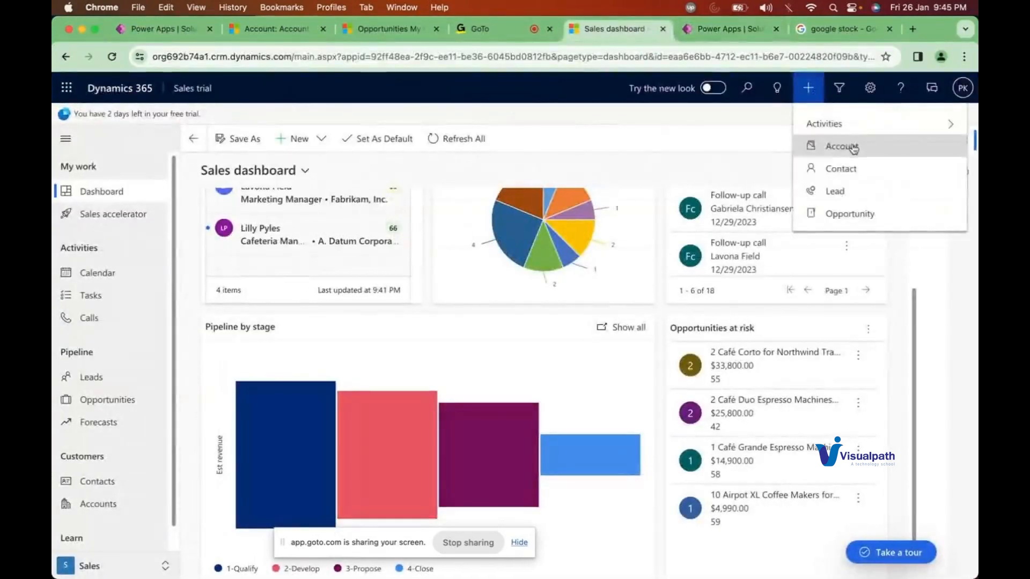
{"action": "left_click", "coordinate": [854, 146]}
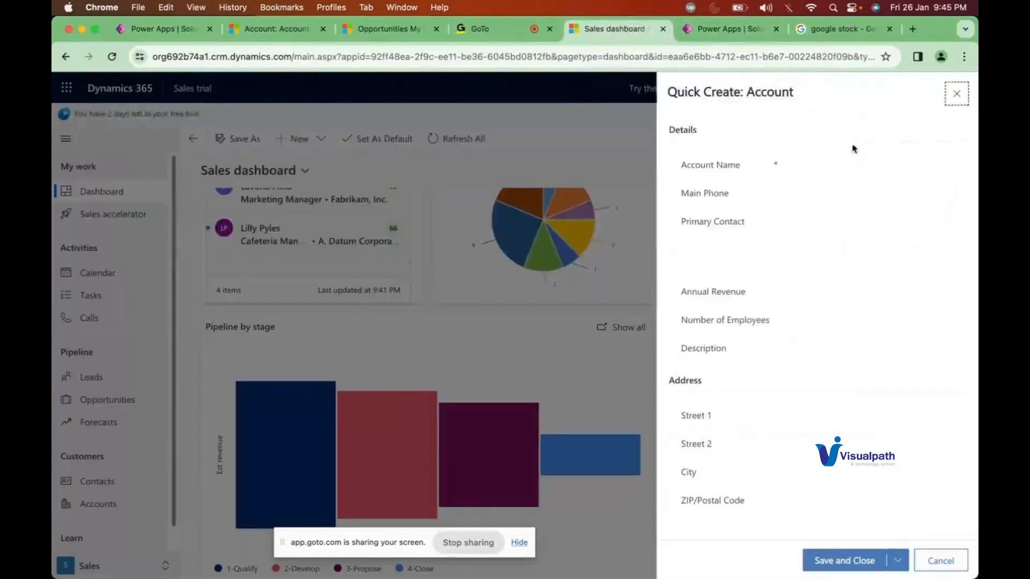
{"action": "left_click", "coordinate": [274, 28]}
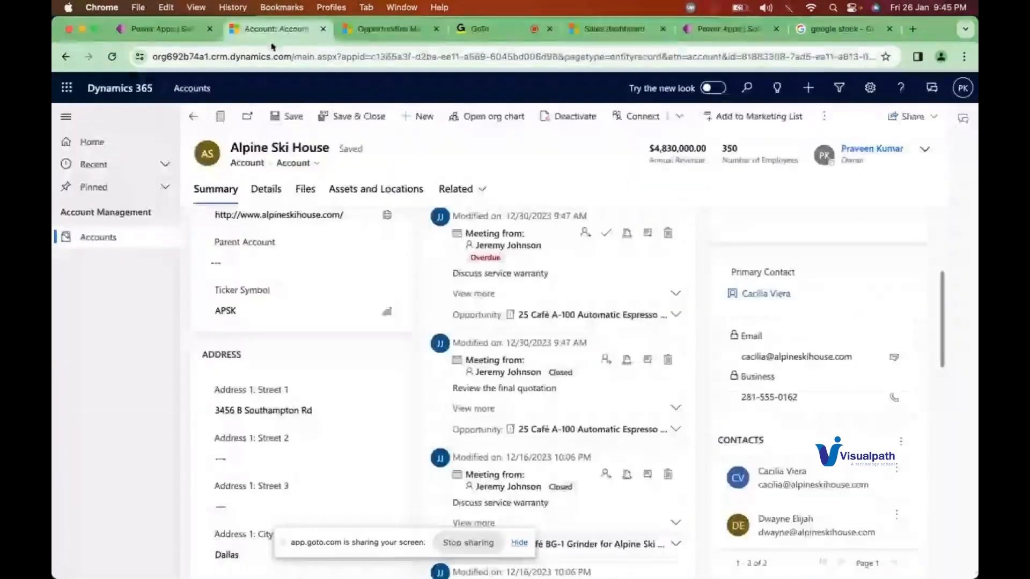
{"action": "left_click", "coordinate": [412, 116]}
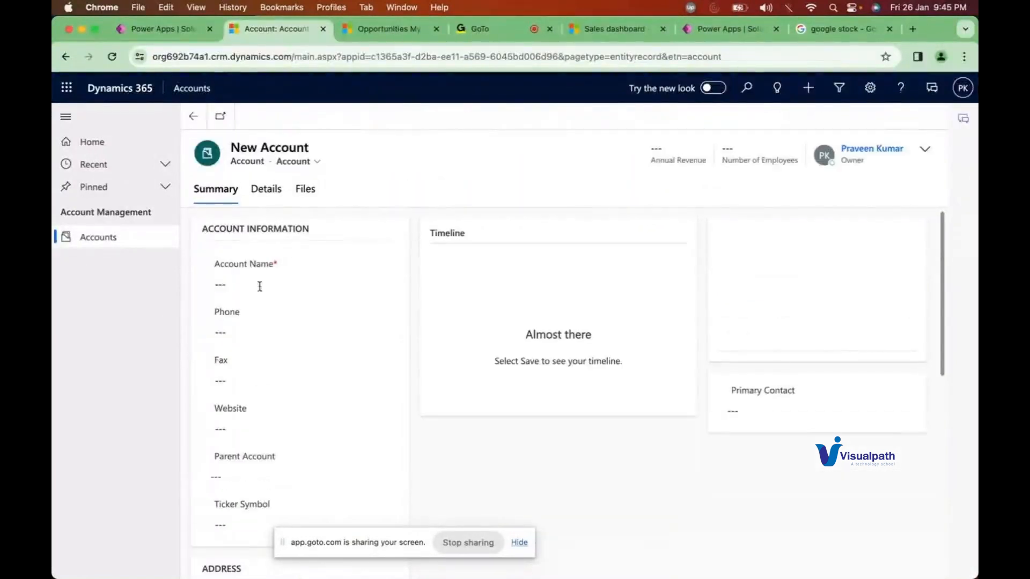
{"action": "scroll", "coordinate": [257, 348], "scroll_direction": "down", "scroll_amount": 5}
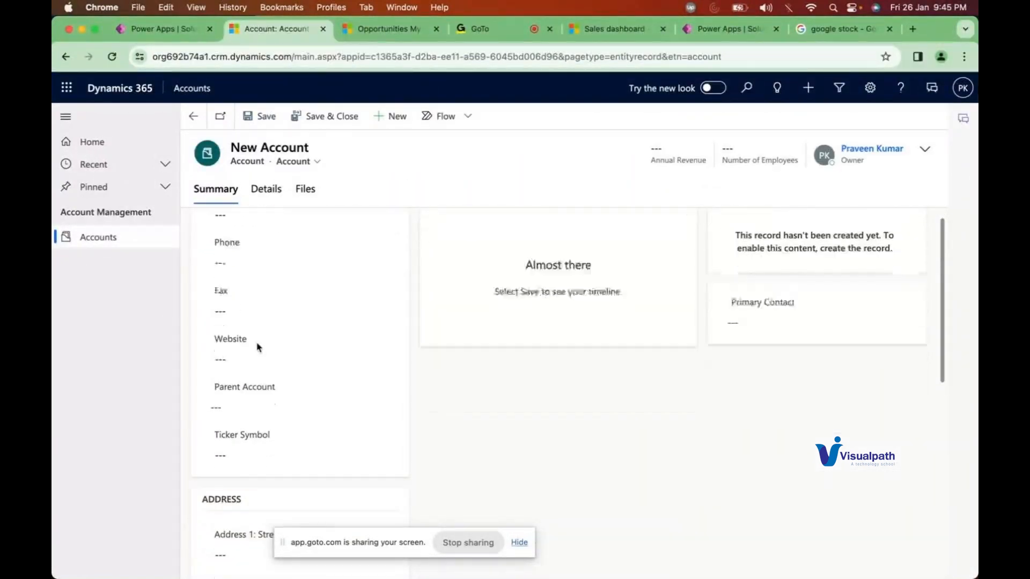
{"action": "scroll", "coordinate": [242, 309], "scroll_direction": "down", "scroll_amount": 12}
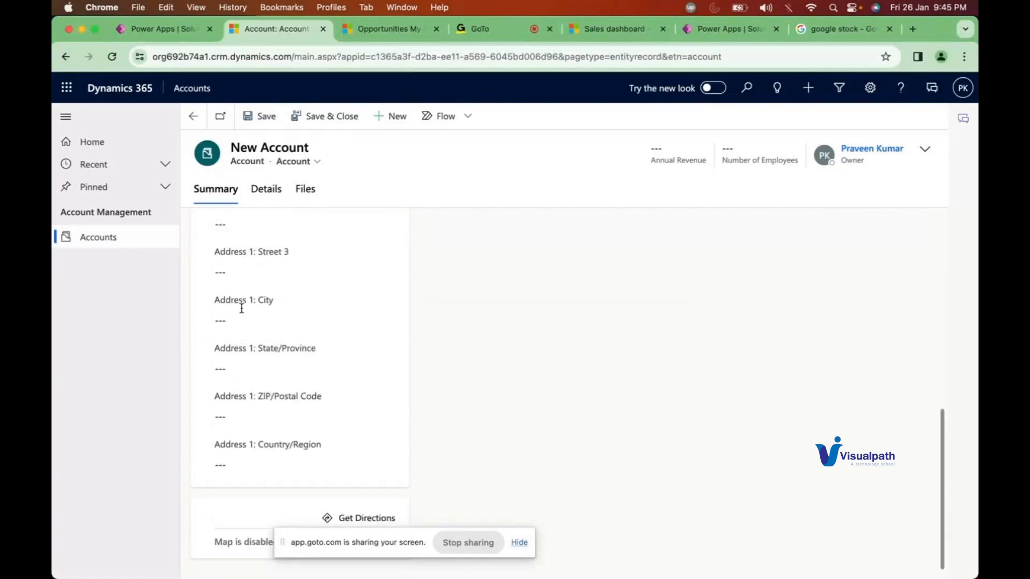
{"action": "scroll", "coordinate": [301, 260], "scroll_direction": "up", "scroll_amount": 15}
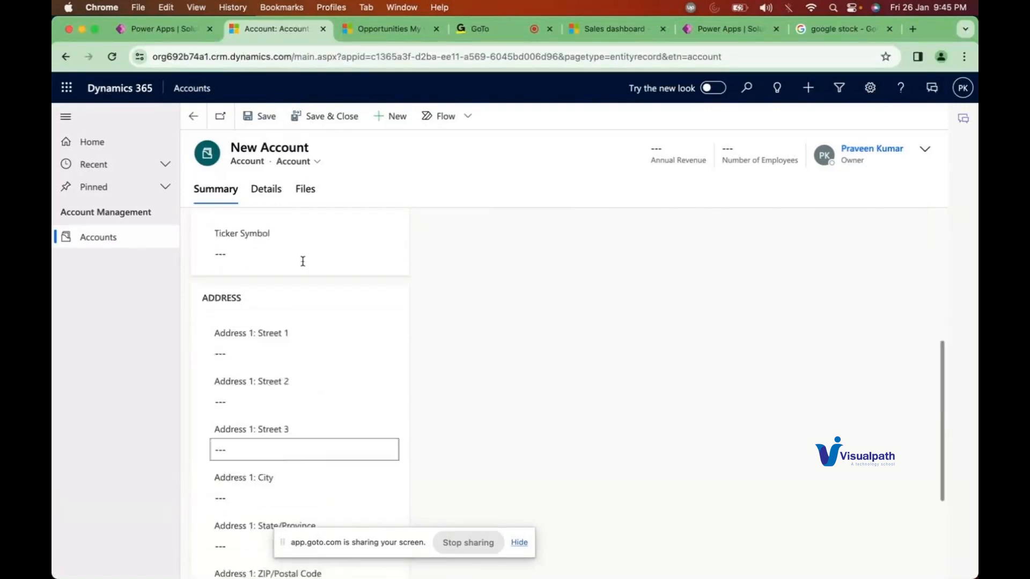
Open the Account quick create form over the New Account record and examine its title, Details and Address fields
{"action": "left_click", "coordinate": [809, 92]}
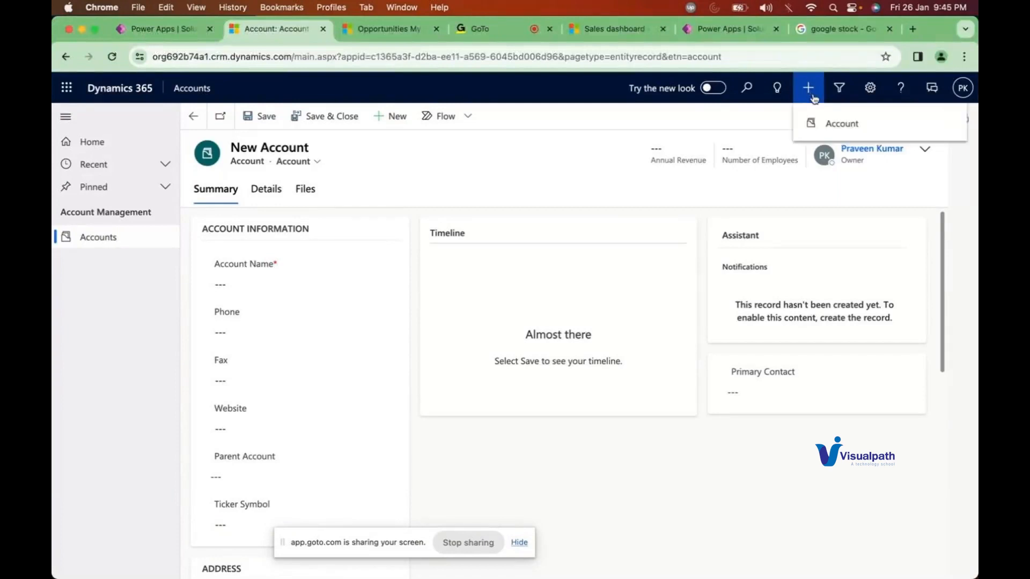
{"action": "left_click", "coordinate": [849, 125]}
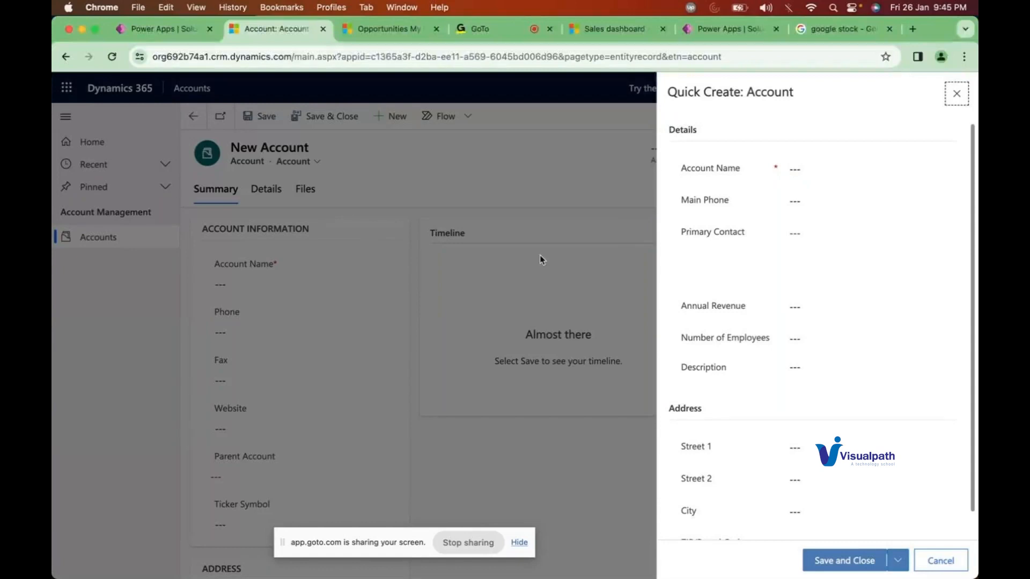
{"action": "left_click_drag", "start_coordinate": [683, 168], "coordinate": [768, 418]}
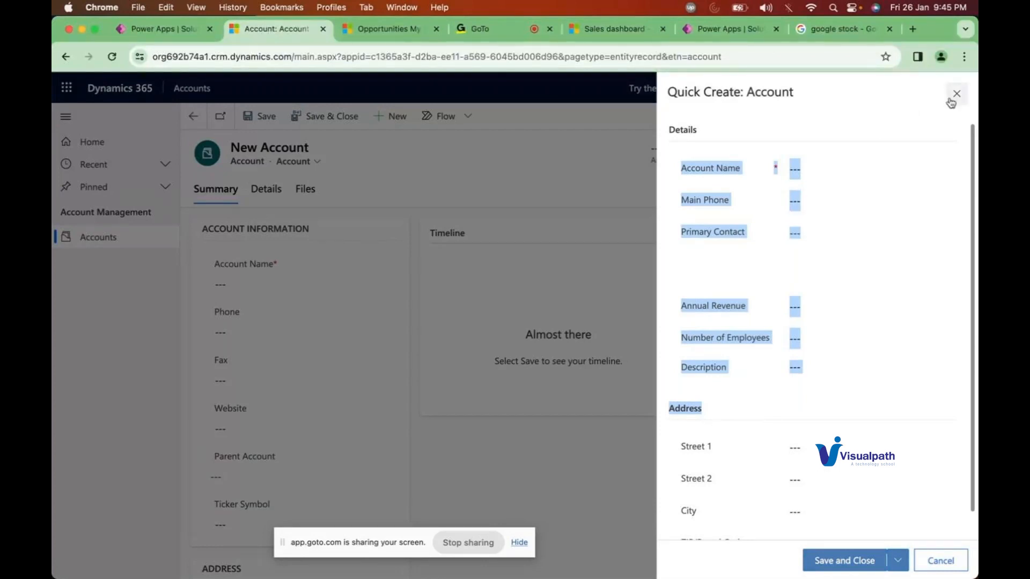
{"action": "double_click", "coordinate": [714, 92]}
{"action": "double_click", "coordinate": [691, 94]}
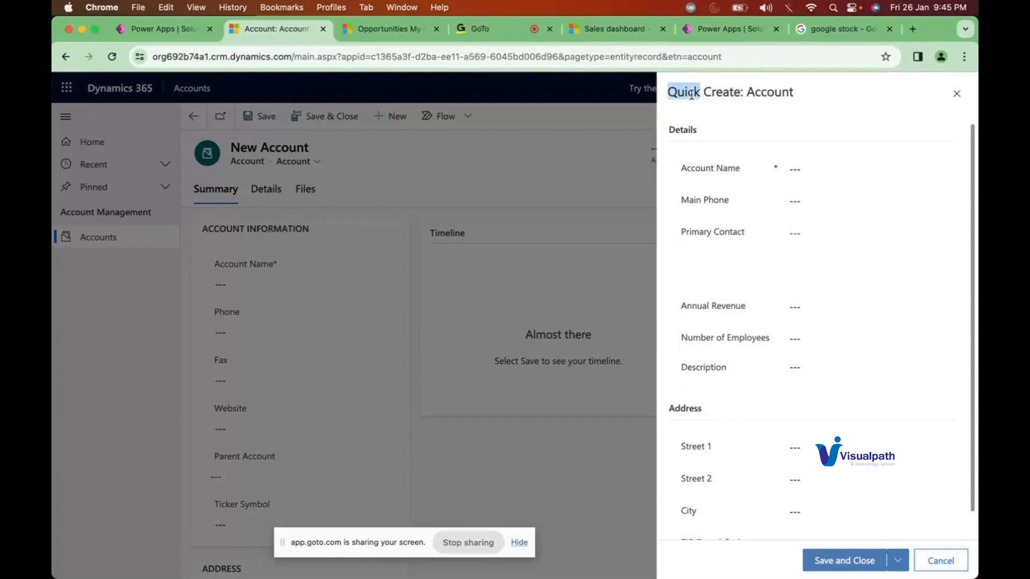
Switch to Power Apps, enable "Leverage quick-create form if available" in the Doctor table's advanced properties, and save the table
{"action": "left_click", "coordinate": [729, 33]}
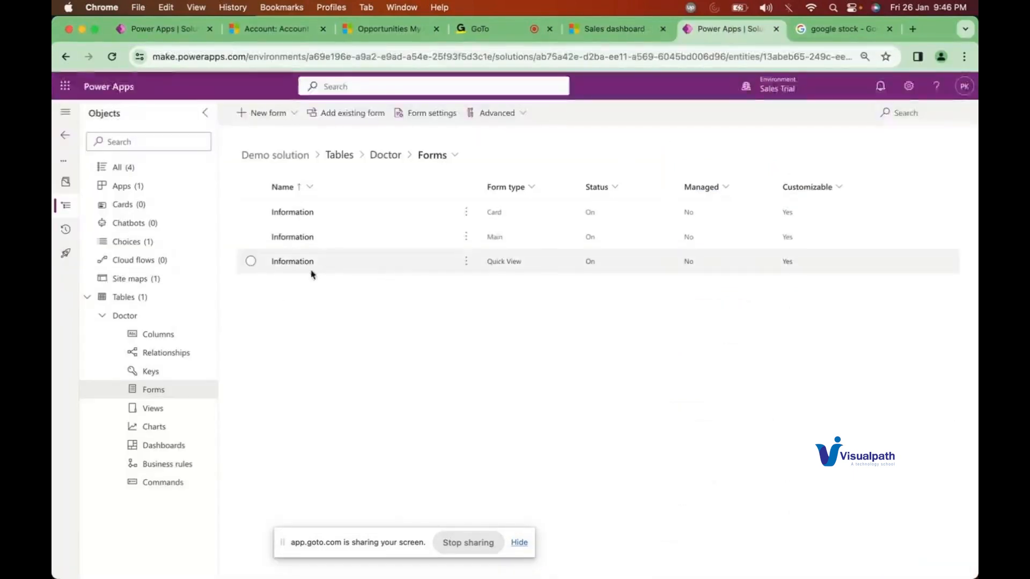
{"action": "left_click", "coordinate": [124, 316]}
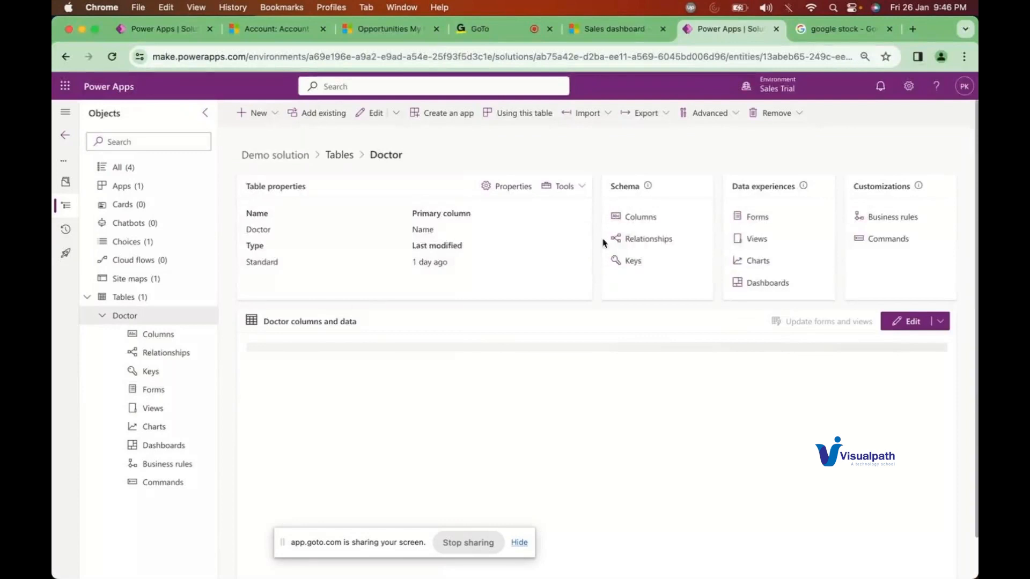
{"action": "left_click", "coordinate": [504, 187]}
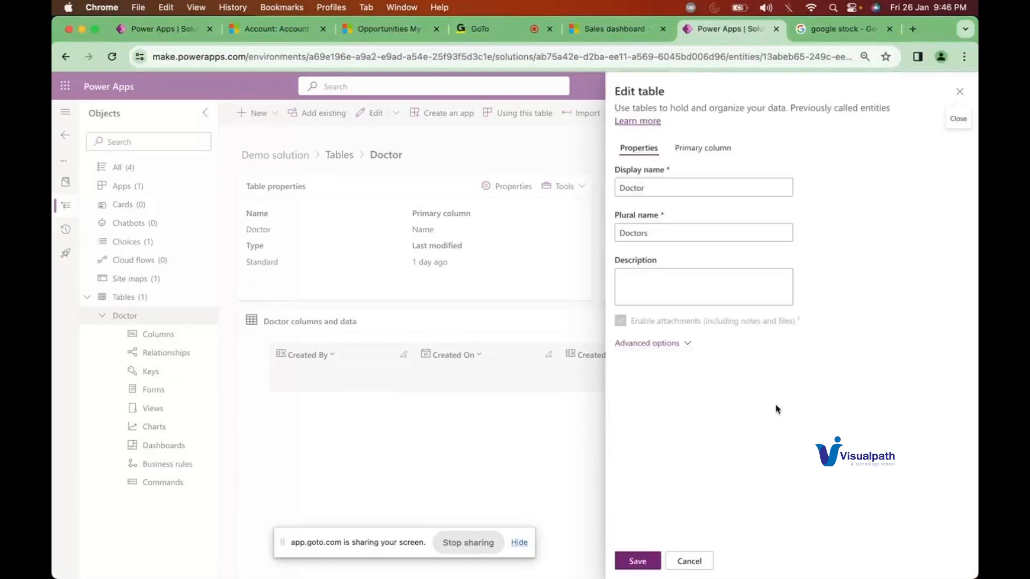
{"action": "left_click", "coordinate": [672, 344]}
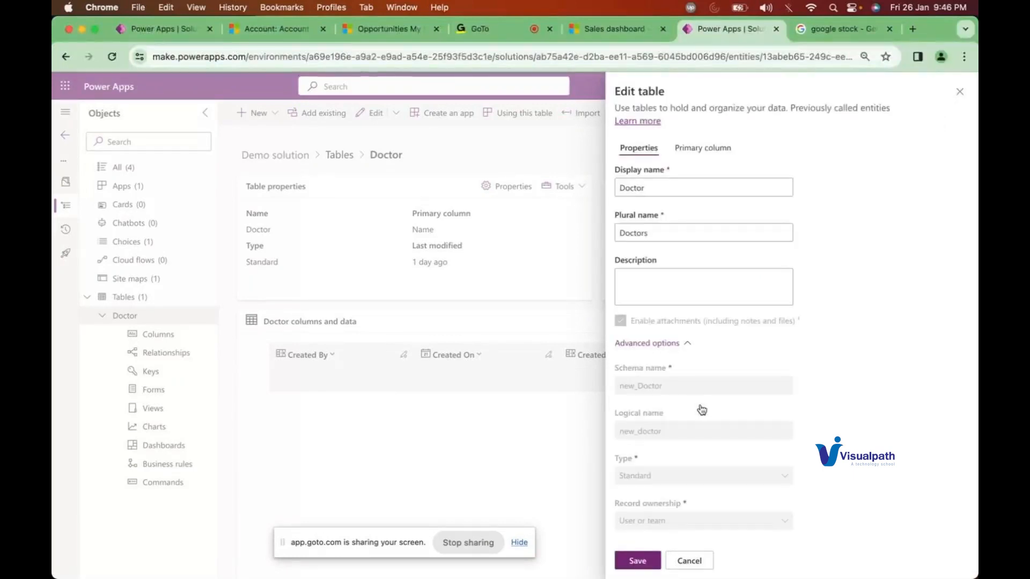
{"action": "scroll", "coordinate": [702, 410], "scroll_direction": "down", "scroll_amount": 4}
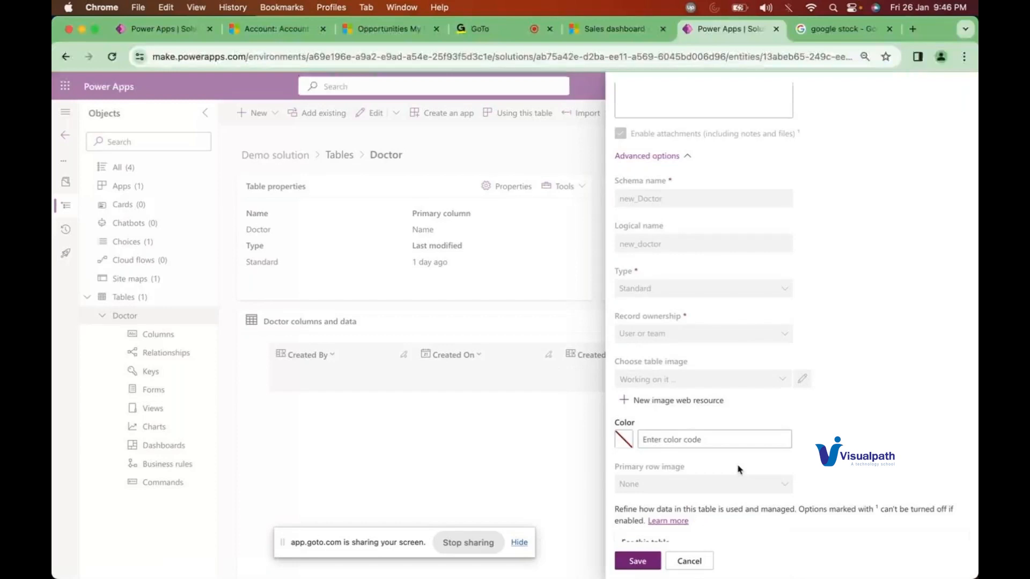
{"action": "scroll", "coordinate": [739, 469], "scroll_direction": "down", "scroll_amount": 4}
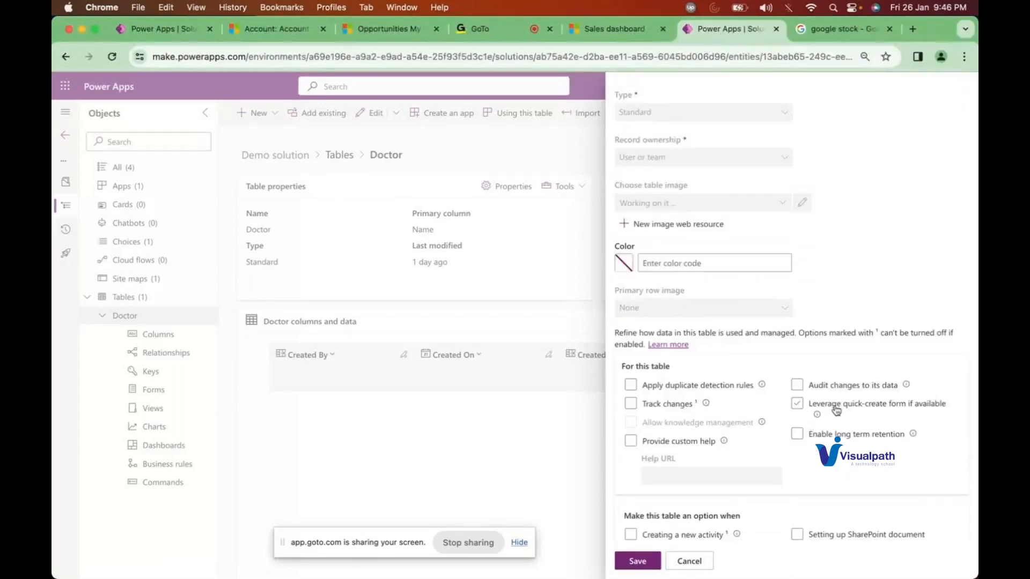
{"action": "left_click", "coordinate": [797, 408]}
{"action": "left_click", "coordinate": [637, 561]}
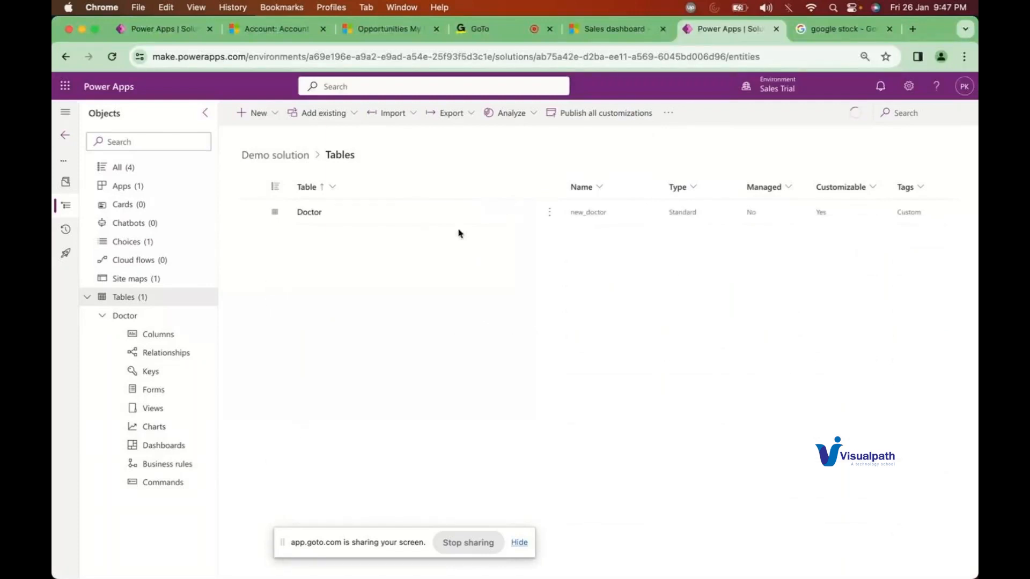
Publish the Doctor table from the Demo solution's tables list
{"action": "left_click", "coordinate": [549, 212]}
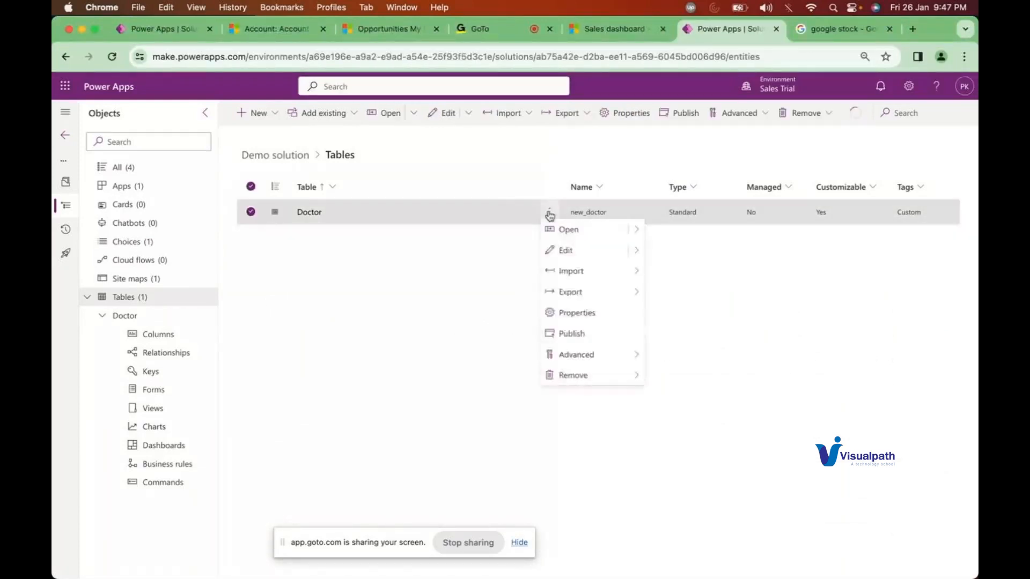
{"action": "left_click", "coordinate": [569, 342]}
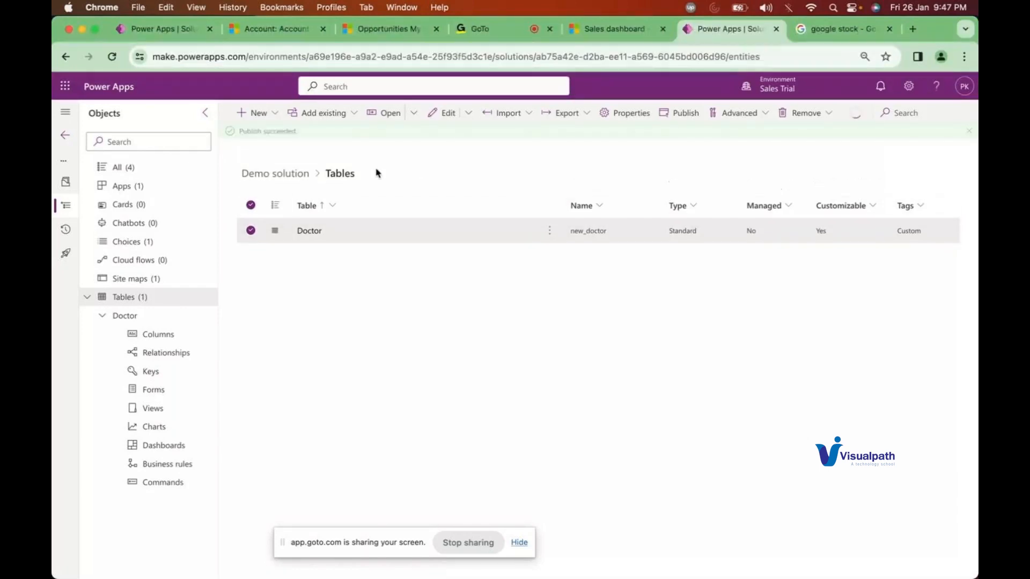
{"action": "double_click", "coordinate": [279, 136]}
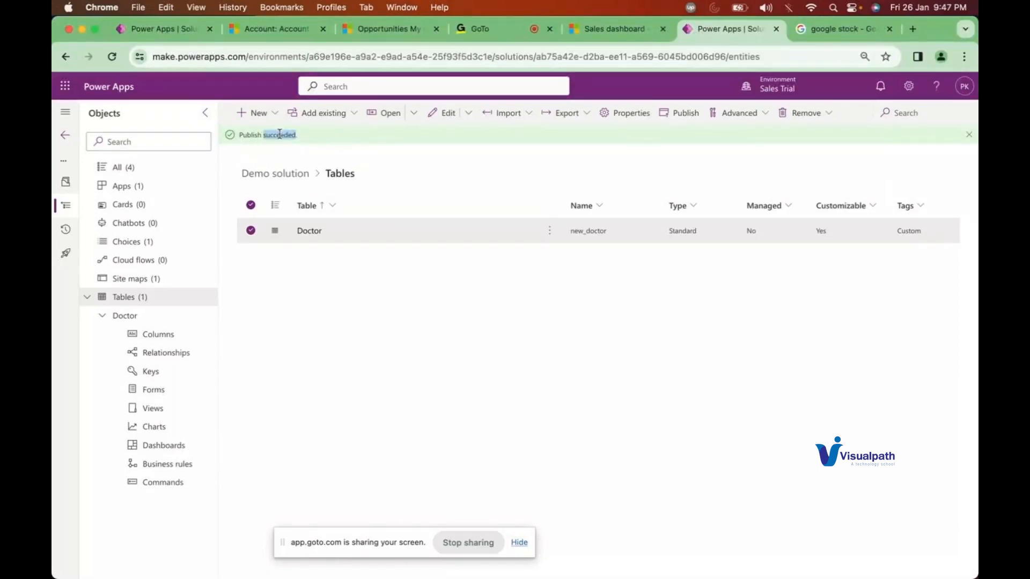
Start a new quick create form for the Doctor table from its forms list
{"action": "left_click", "coordinate": [153, 391]}
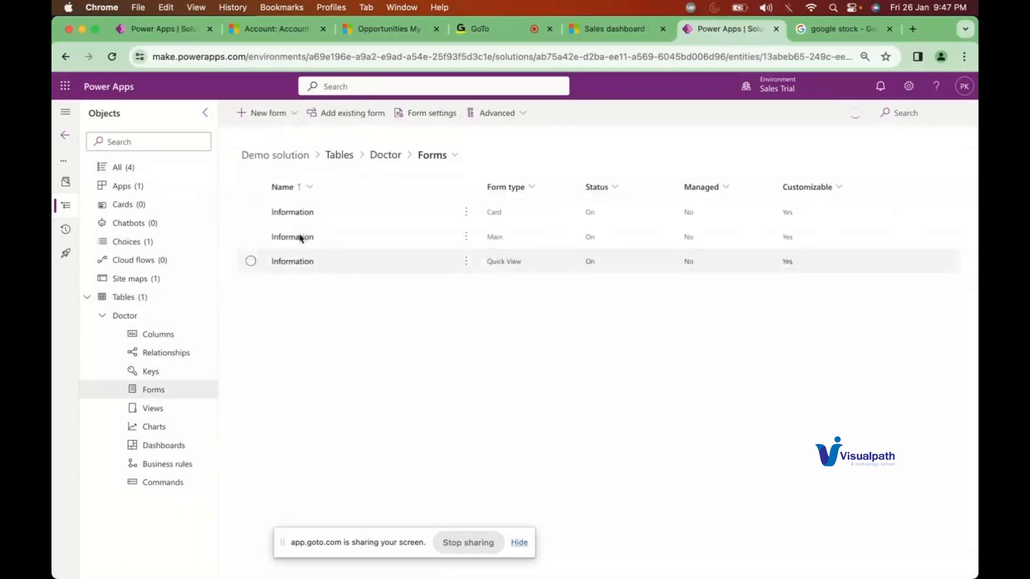
{"action": "left_click", "coordinate": [283, 117]}
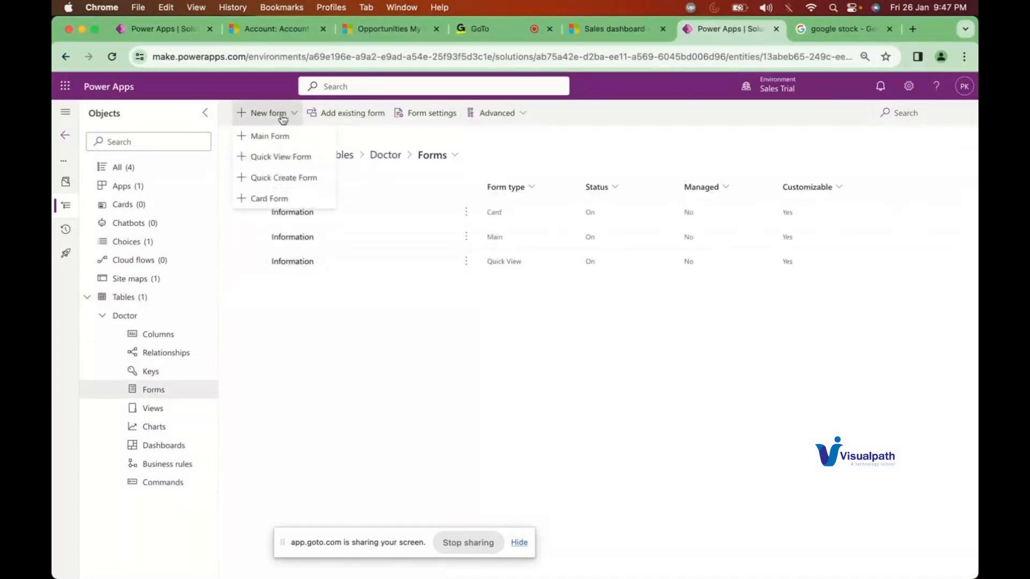
{"action": "left_click", "coordinate": [275, 184]}
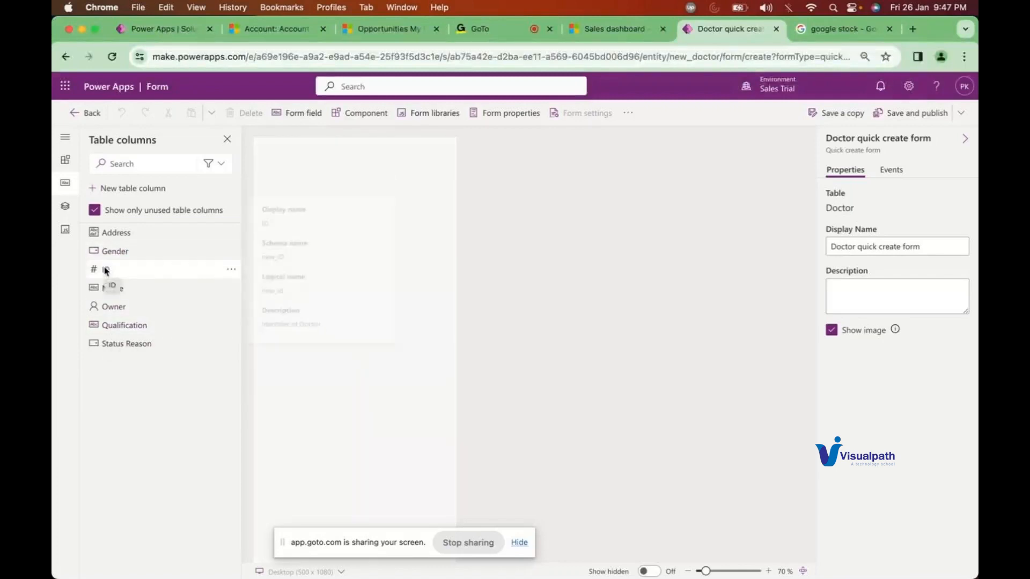
Add the ID, Name, Owner and Gender columns to the quick create form's first section, and save and publish the form
{"action": "left_click_drag", "start_coordinate": [106, 271], "coordinate": [287, 257]}
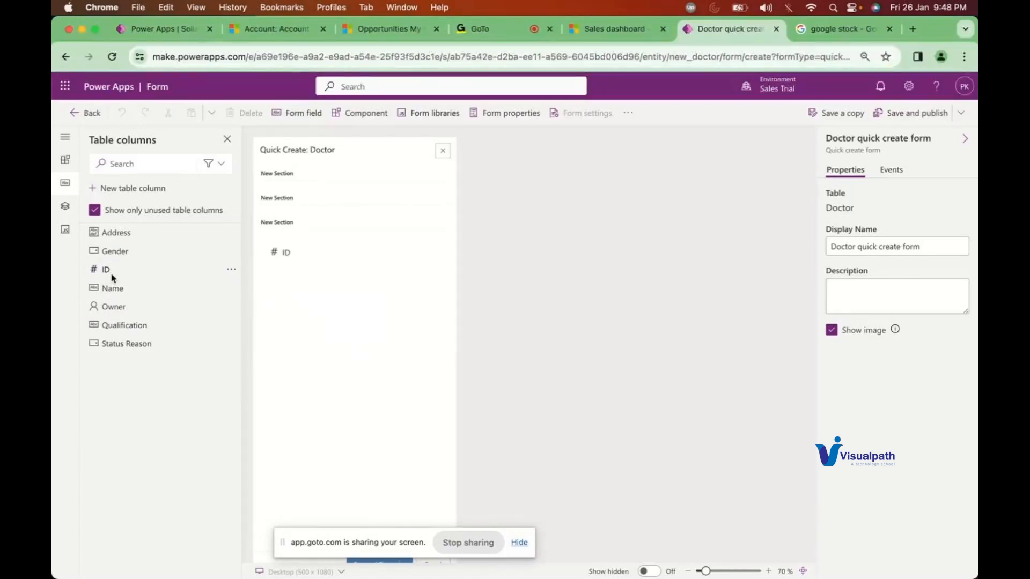
{"action": "double_click", "coordinate": [139, 268]}
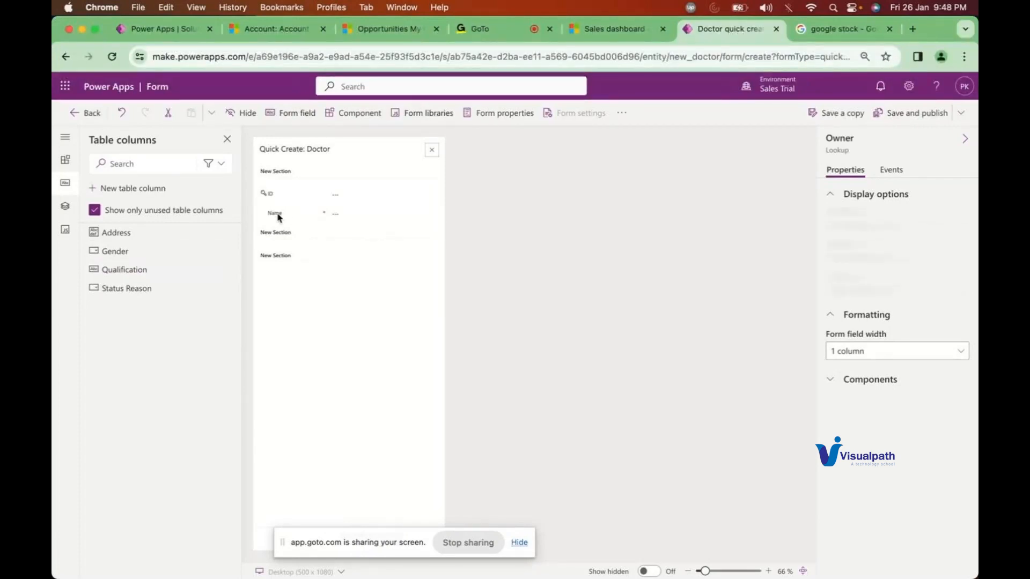
{"action": "left_click_drag", "start_coordinate": [121, 251], "coordinate": [299, 231]}
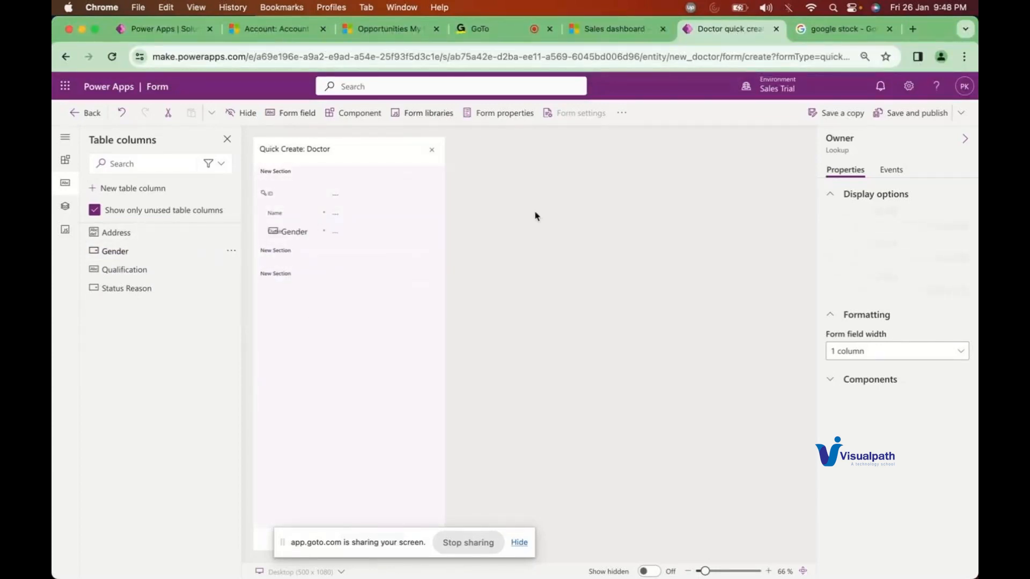
{"action": "left_click_drag", "start_coordinate": [535, 216], "coordinate": [409, 222]}
{"action": "left_click", "coordinate": [265, 305]}
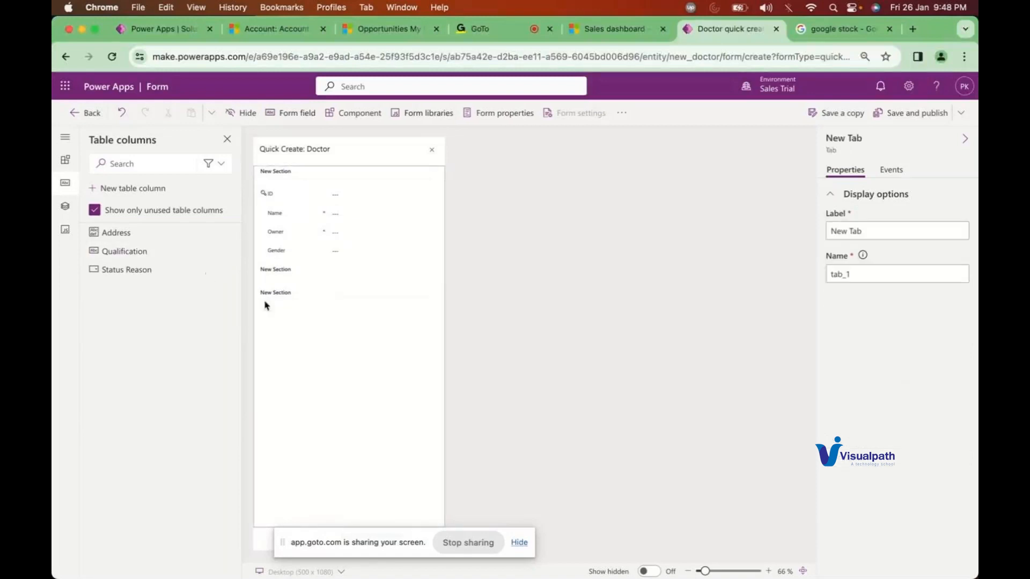
{"action": "left_click", "coordinate": [904, 116]}
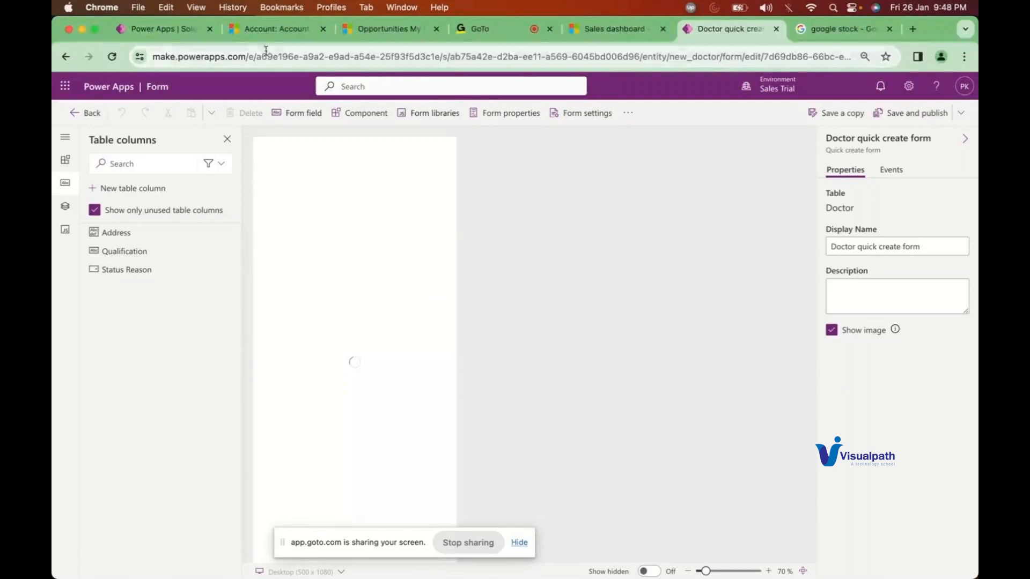
Close the open Quick Create: Account form in Dynamics 365 and display the record types available for quick creation
{"action": "left_click", "coordinate": [170, 33]}
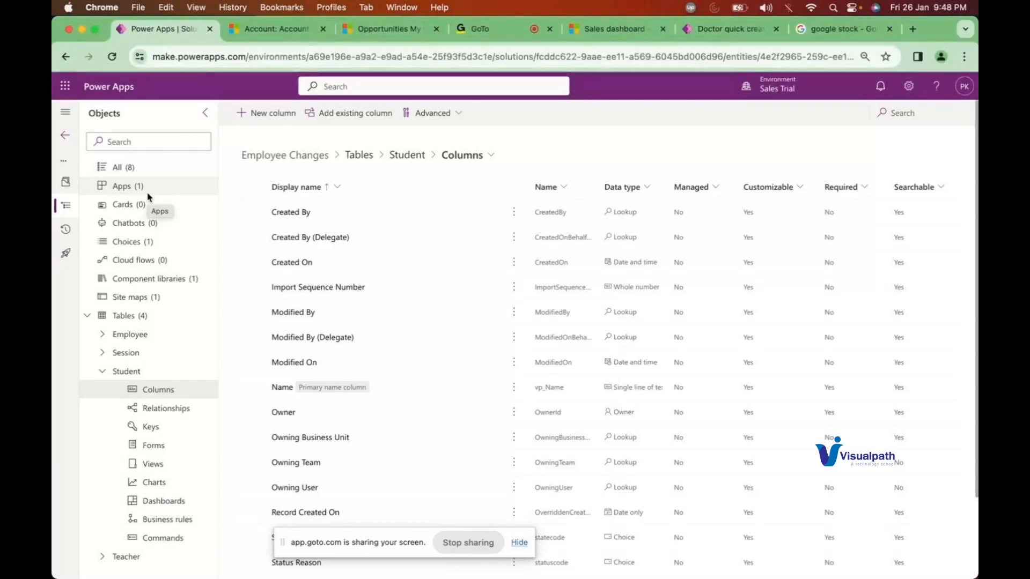
{"action": "left_click", "coordinate": [280, 32]}
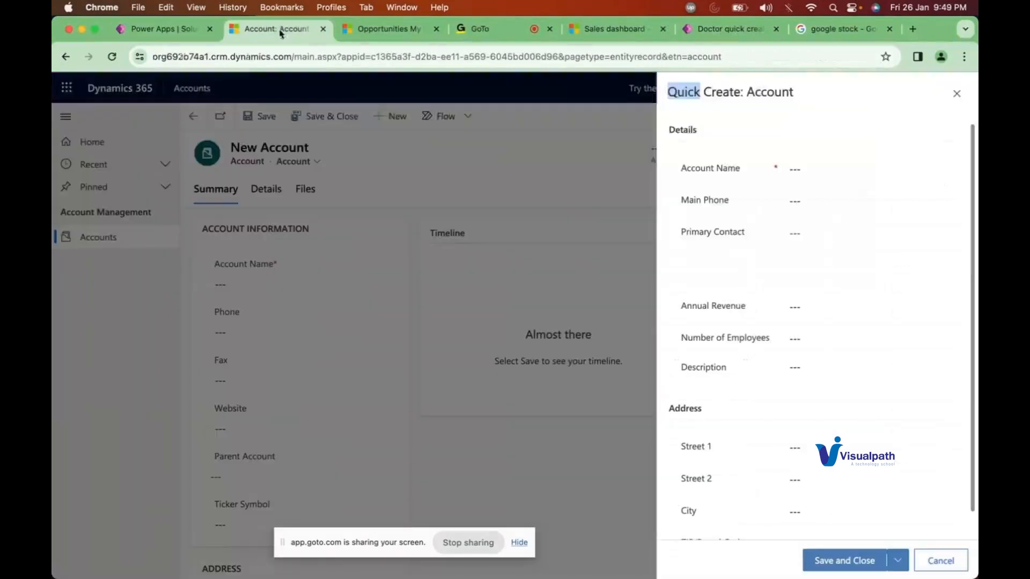
{"action": "left_click", "coordinate": [958, 98]}
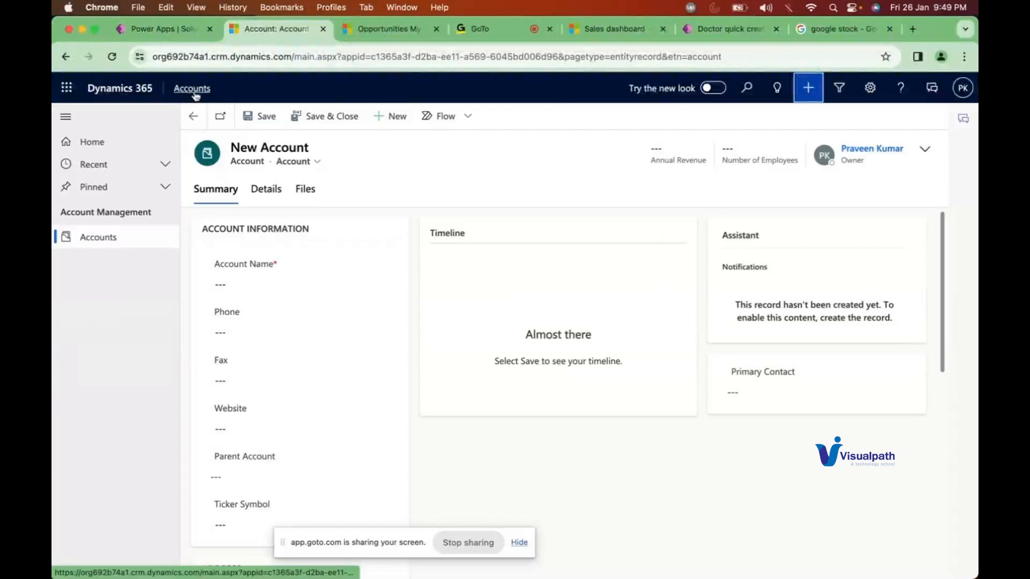
{"action": "left_click", "coordinate": [812, 89]}
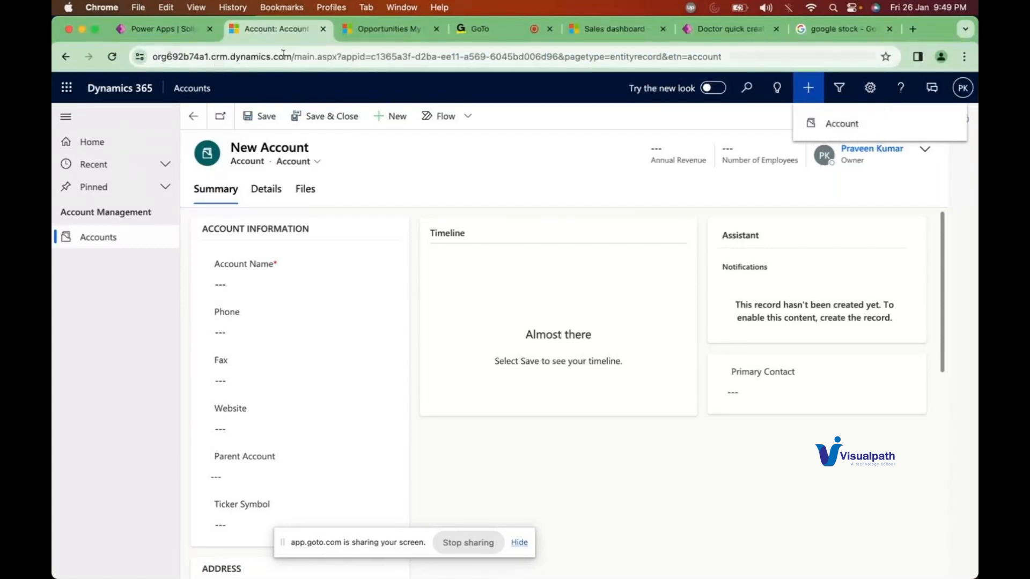
Switch to Power Apps and open the list of apps in the Demo solution
{"action": "left_click", "coordinate": [163, 36]}
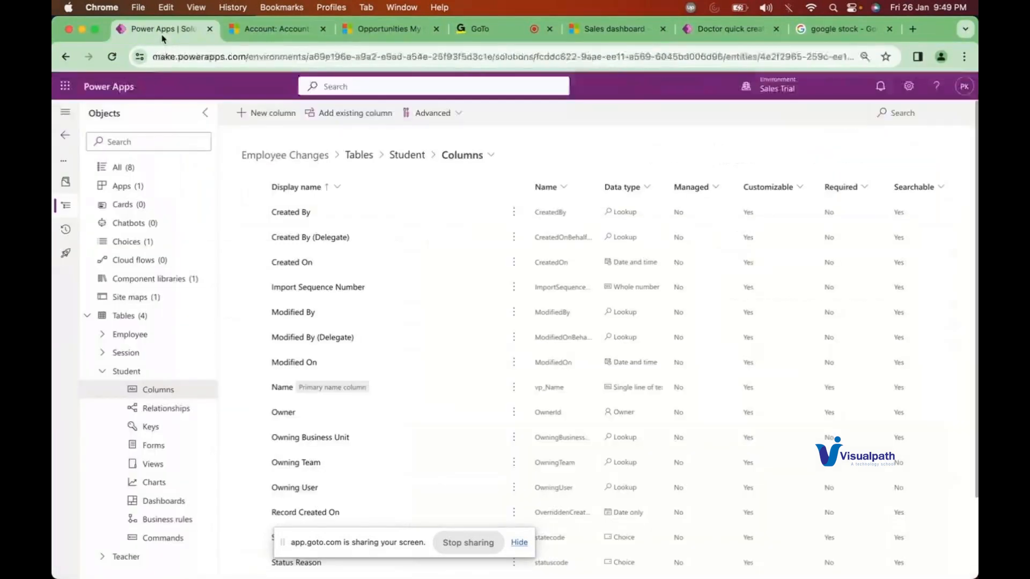
{"action": "left_click", "coordinate": [122, 186]}
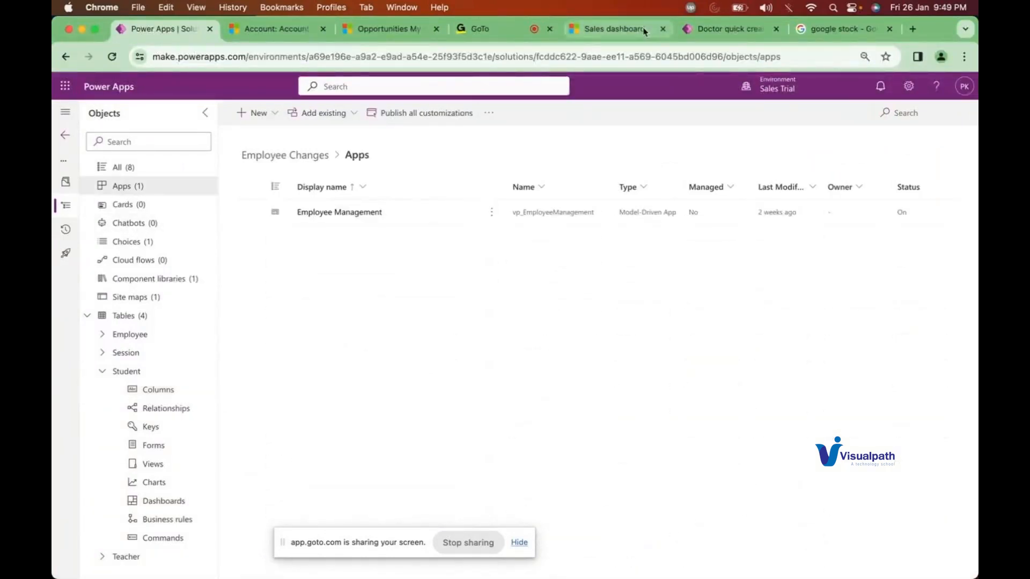
{"action": "left_click", "coordinate": [64, 135]}
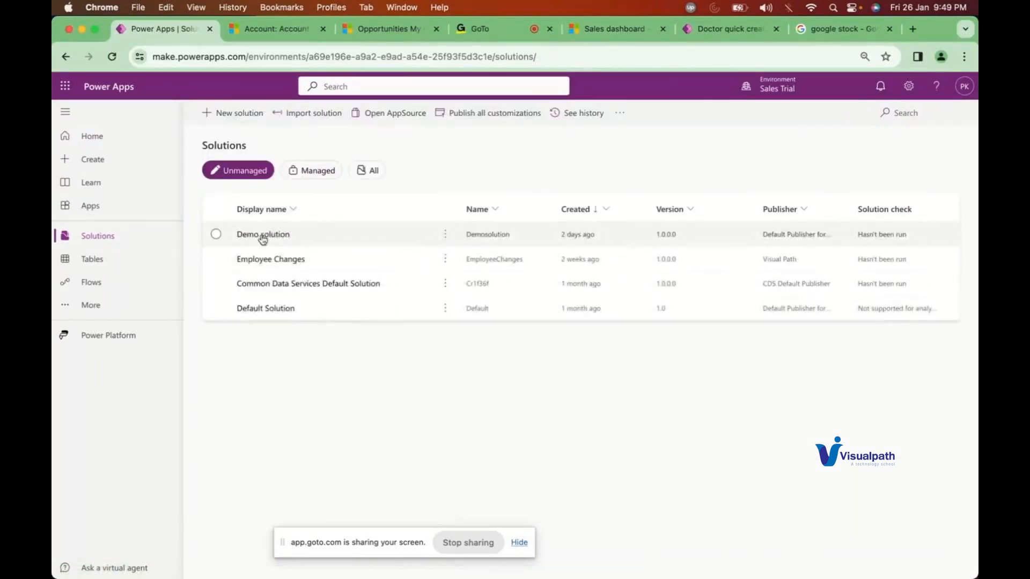
{"action": "left_click", "coordinate": [260, 235]}
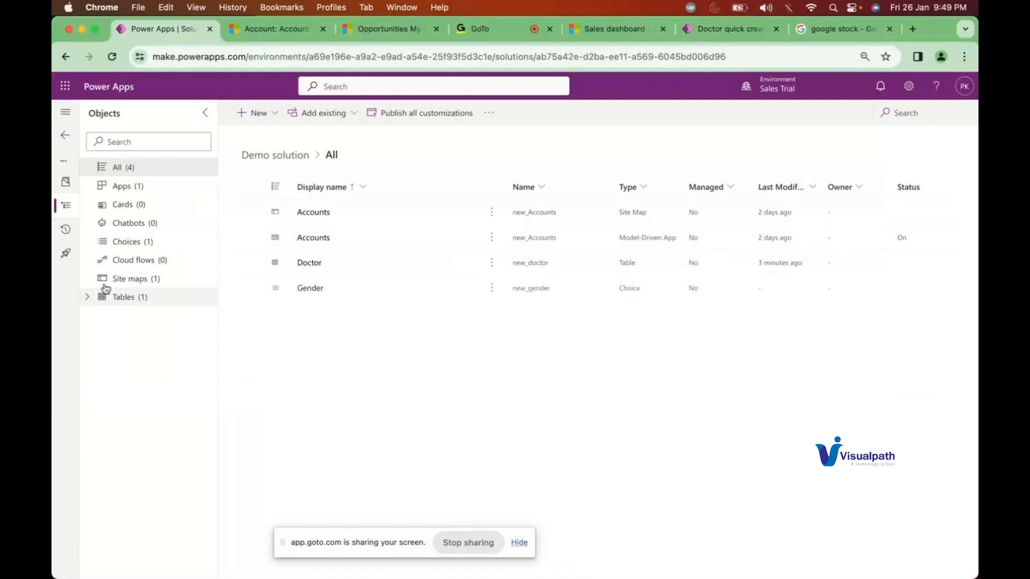
{"action": "left_click", "coordinate": [138, 186]}
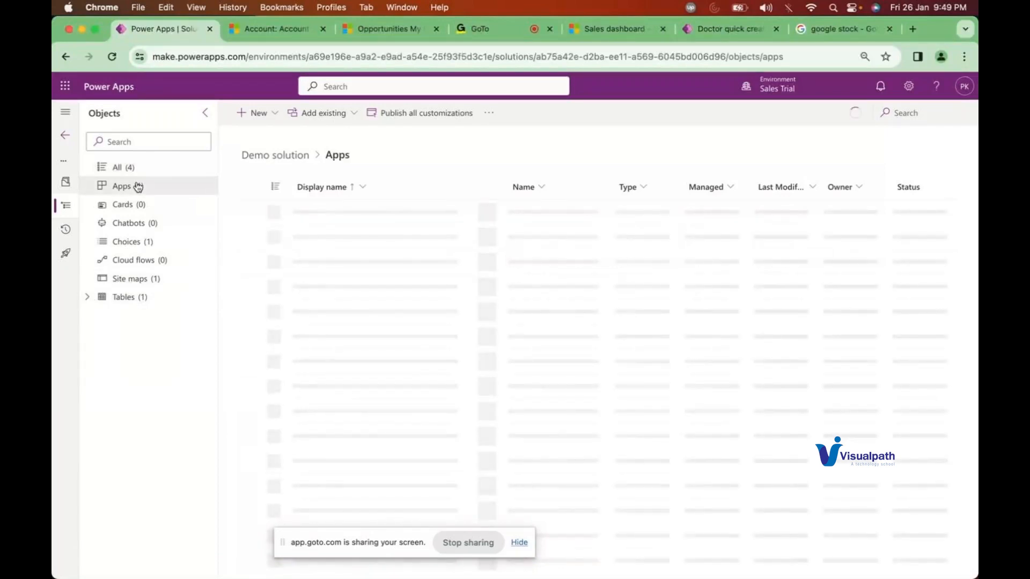
Switch to the New Account form in Dynamics 365 and examine its Summary fields down to the address section
{"action": "left_click", "coordinate": [285, 36]}
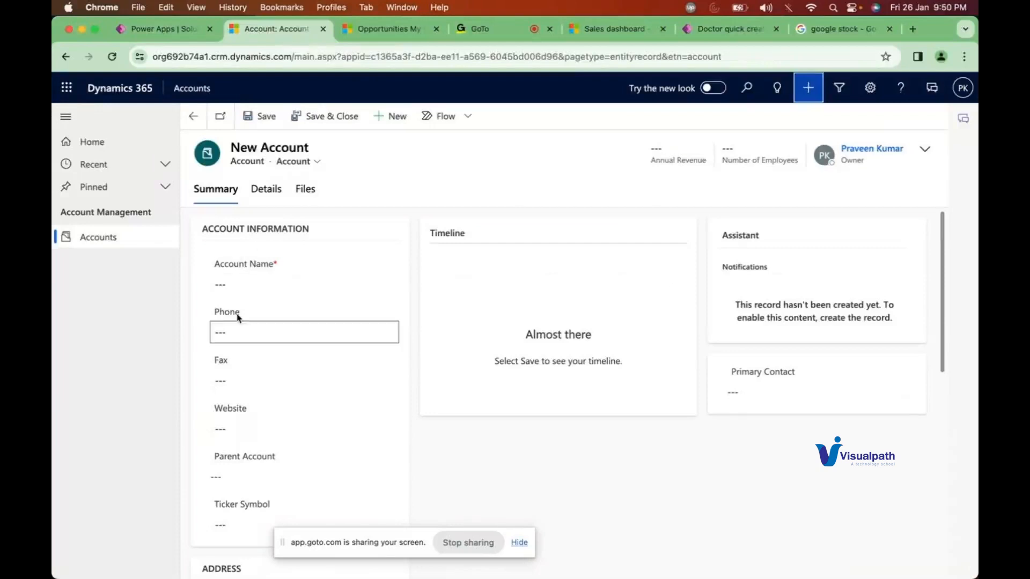
{"action": "scroll", "coordinate": [278, 348], "scroll_direction": "down", "scroll_amount": 5}
{"action": "scroll", "coordinate": [278, 348], "scroll_direction": "down", "scroll_amount": 3}
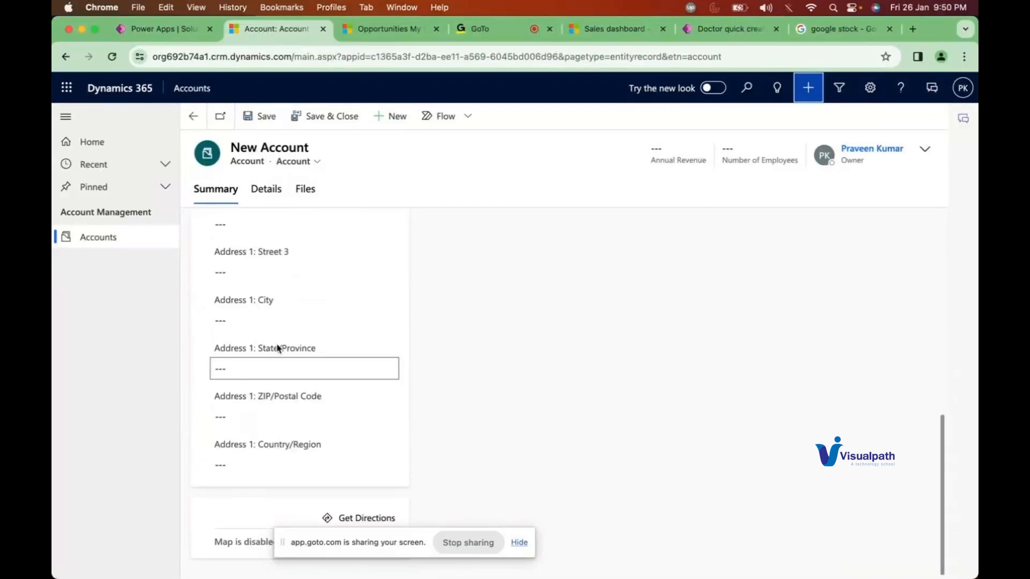
{"action": "scroll", "coordinate": [279, 348], "scroll_direction": "up", "scroll_amount": 10}
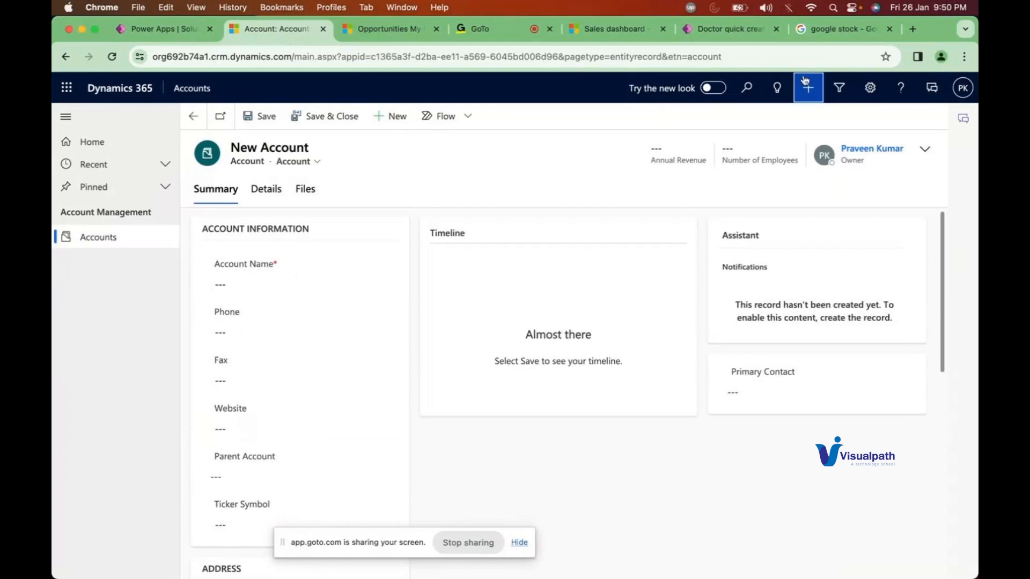
Open the quick create form for an account, examine its title and fields, and close it without saving
{"action": "left_click", "coordinate": [808, 92]}
{"action": "left_click", "coordinate": [833, 123]}
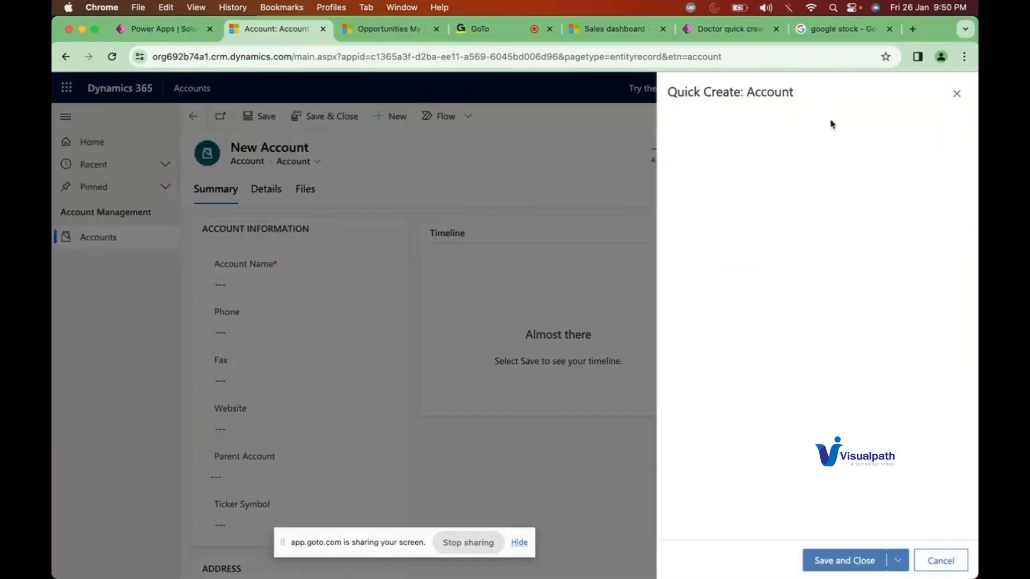
{"action": "left_click_drag", "start_coordinate": [747, 93], "coordinate": [795, 98]}
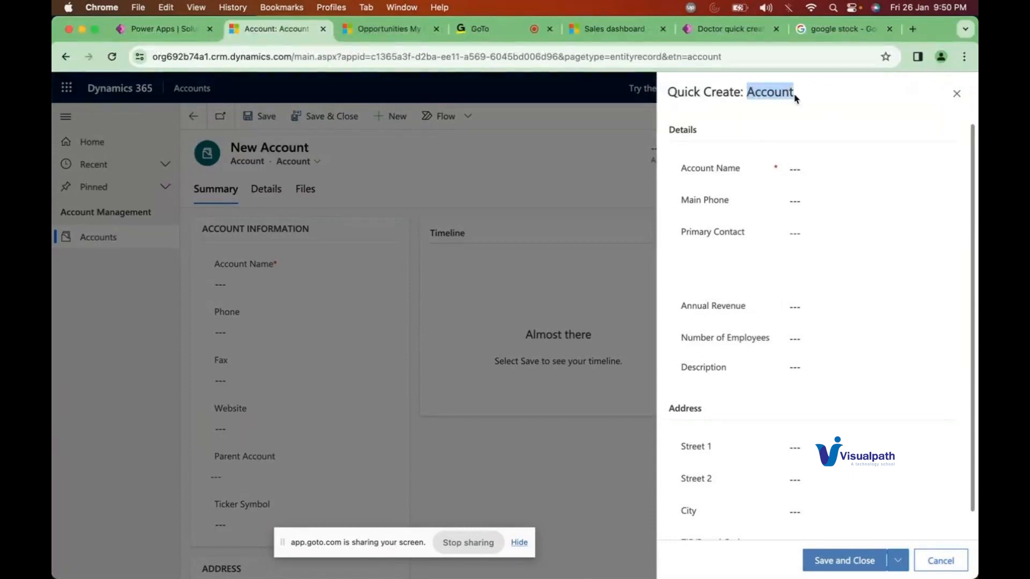
{"action": "left_click_drag", "start_coordinate": [704, 92], "coordinate": [741, 92]}
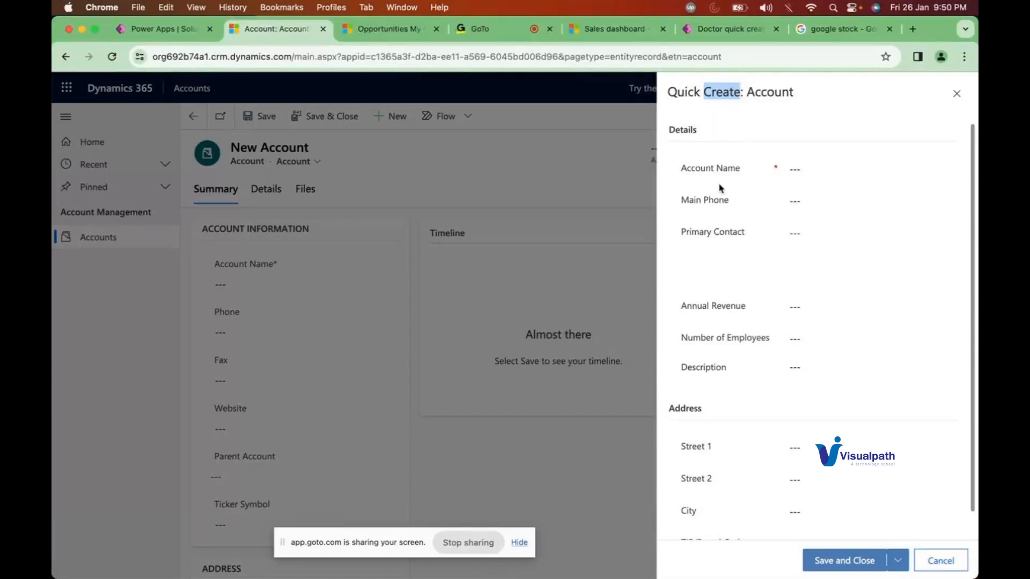
{"action": "left_click", "coordinate": [956, 97]}
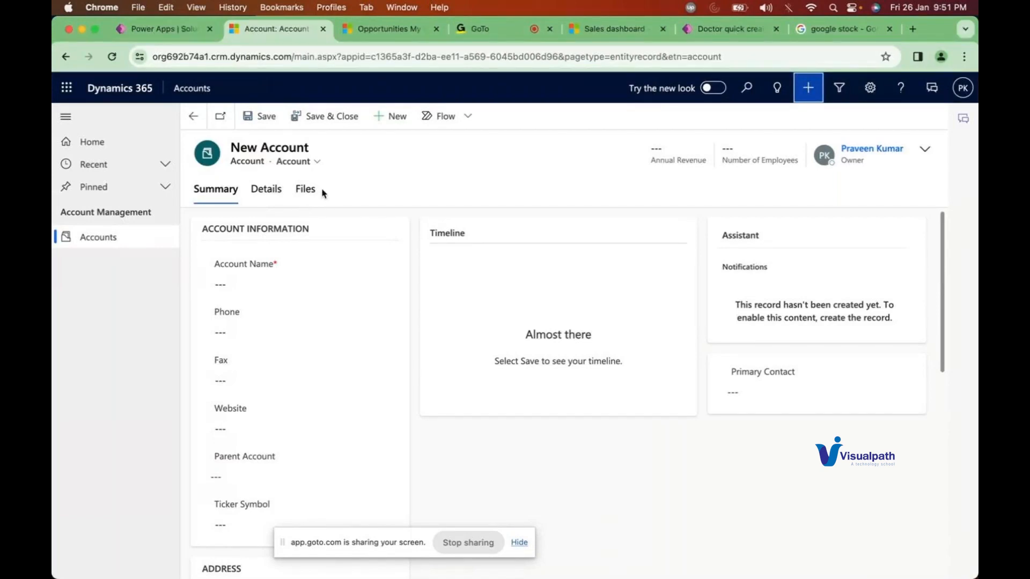
Start a new account record from the accounts list and view the main forms offered for it
{"action": "left_click", "coordinate": [303, 163]}
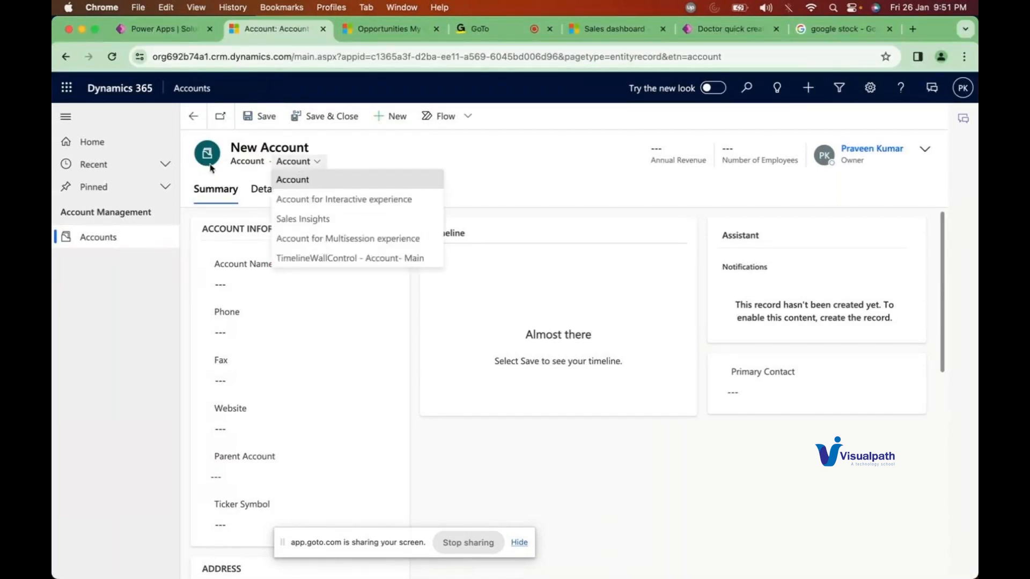
{"action": "left_click", "coordinate": [99, 237]}
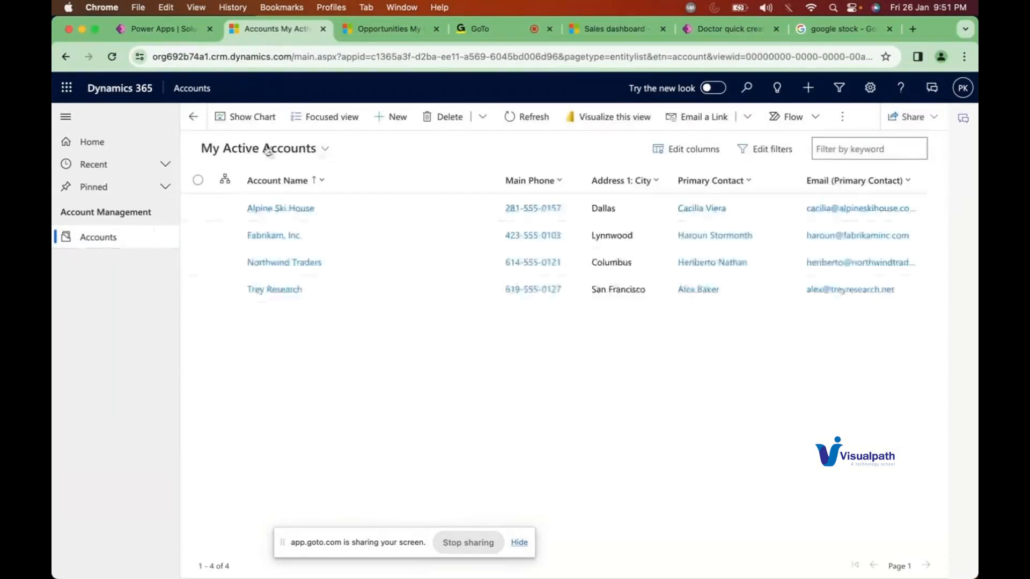
{"action": "left_click", "coordinate": [391, 119]}
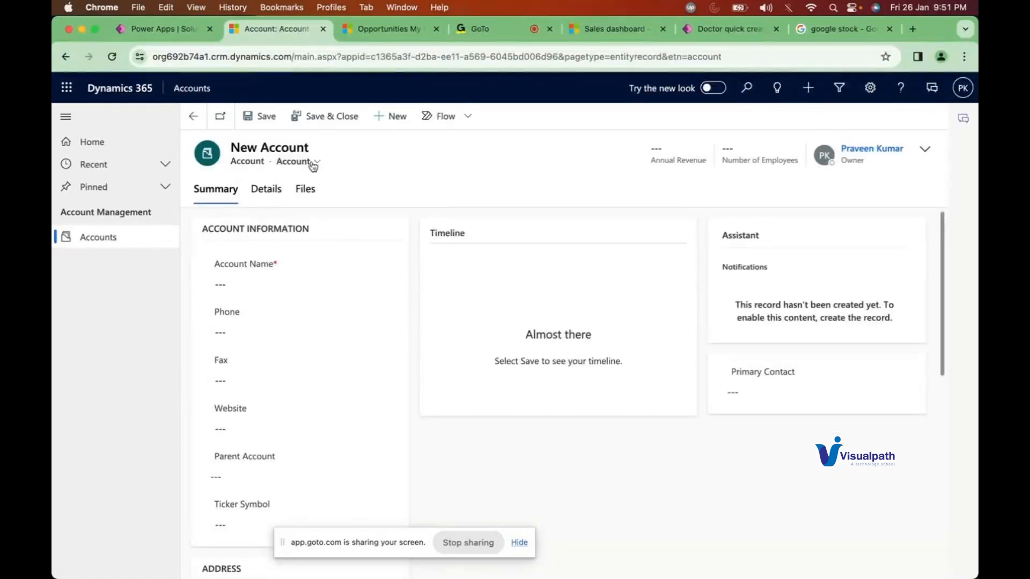
{"action": "left_click", "coordinate": [309, 163]}
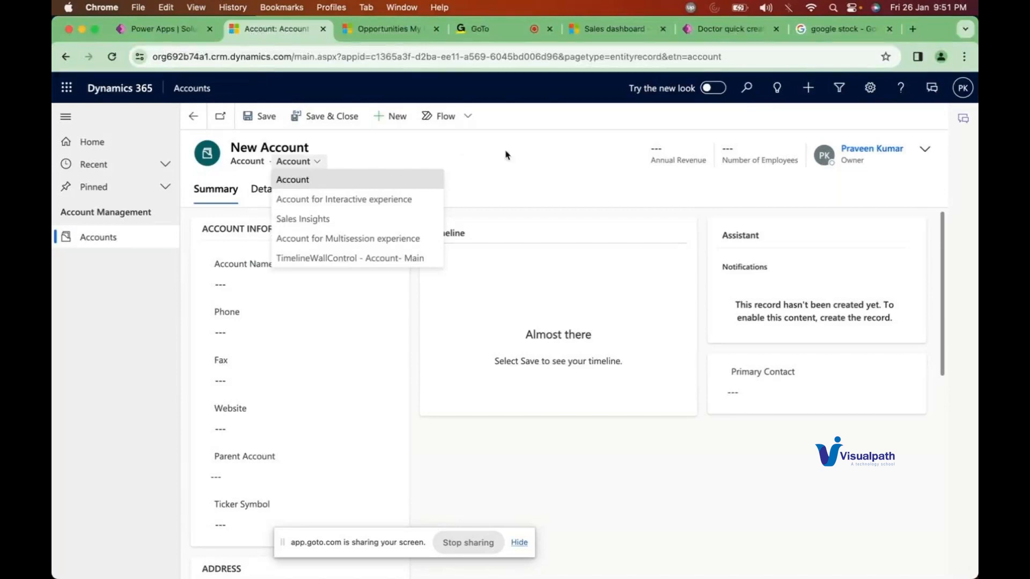
{"action": "left_click", "coordinate": [561, 156]}
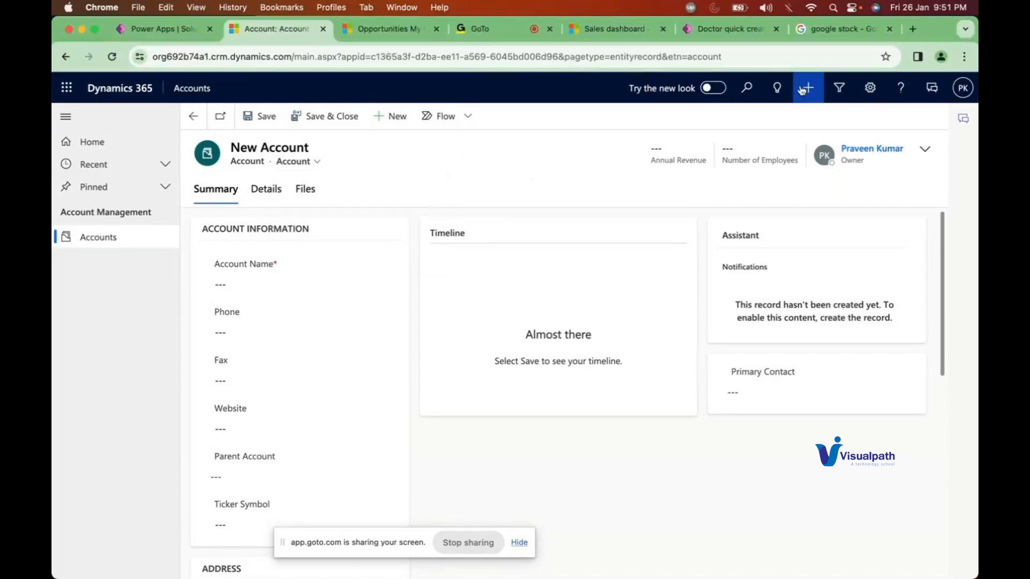
Open the account quick create form from the Parent Account lookup, examine it, and close it without saving
{"action": "left_click", "coordinate": [224, 480]}
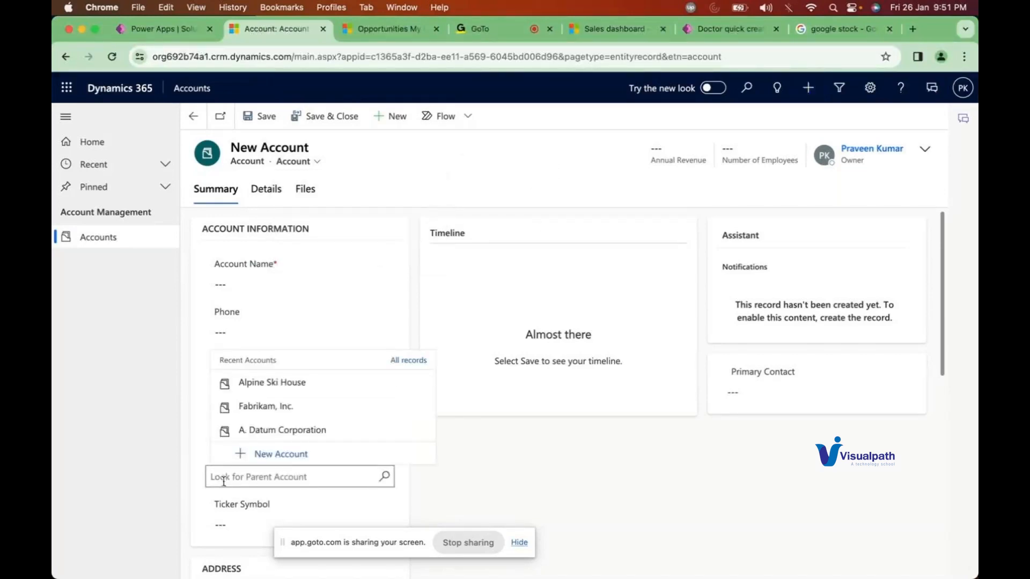
{"action": "left_click", "coordinate": [271, 457]}
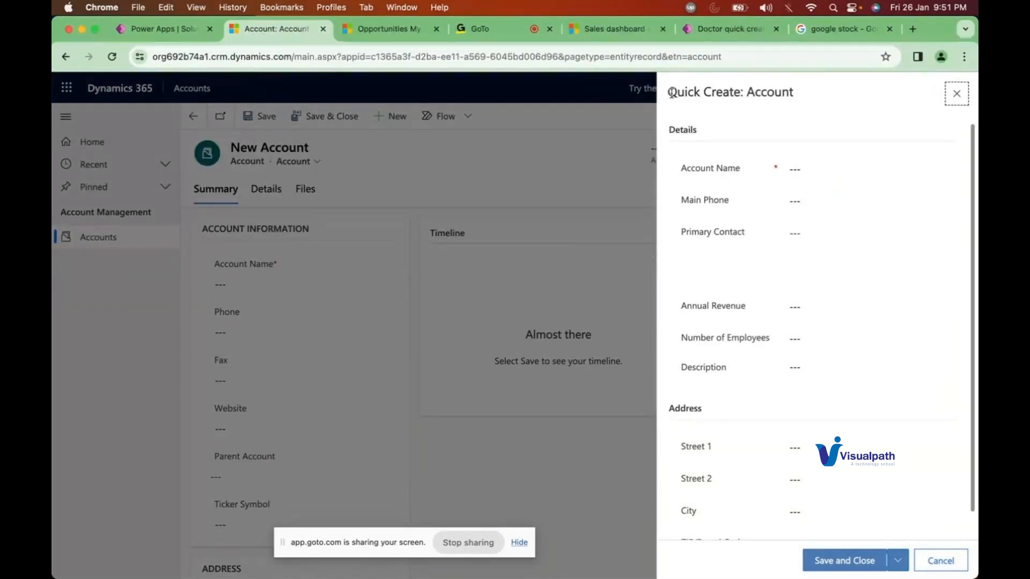
{"action": "left_click_drag", "start_coordinate": [670, 98], "coordinate": [768, 105]}
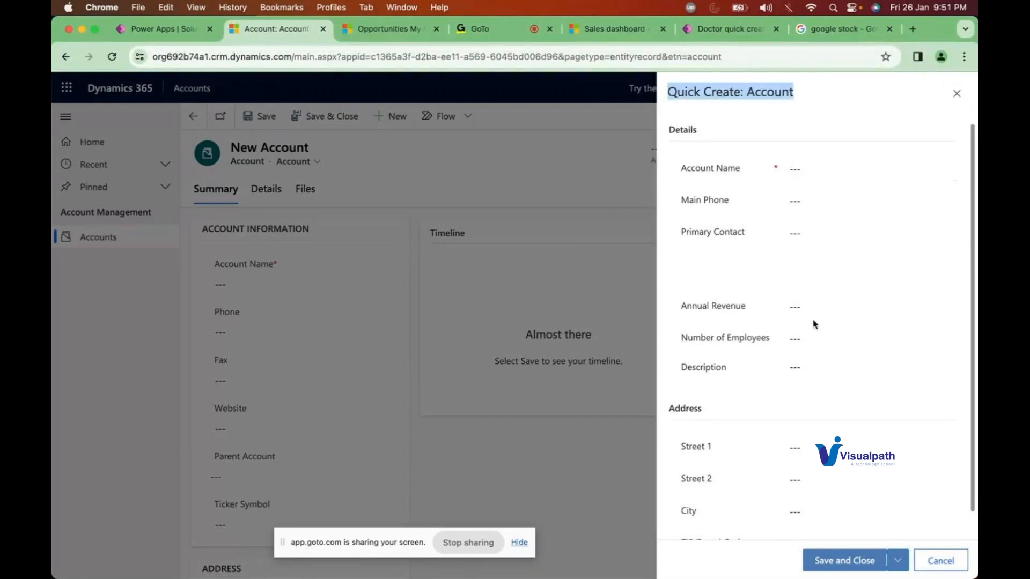
{"action": "left_click", "coordinate": [956, 94]}
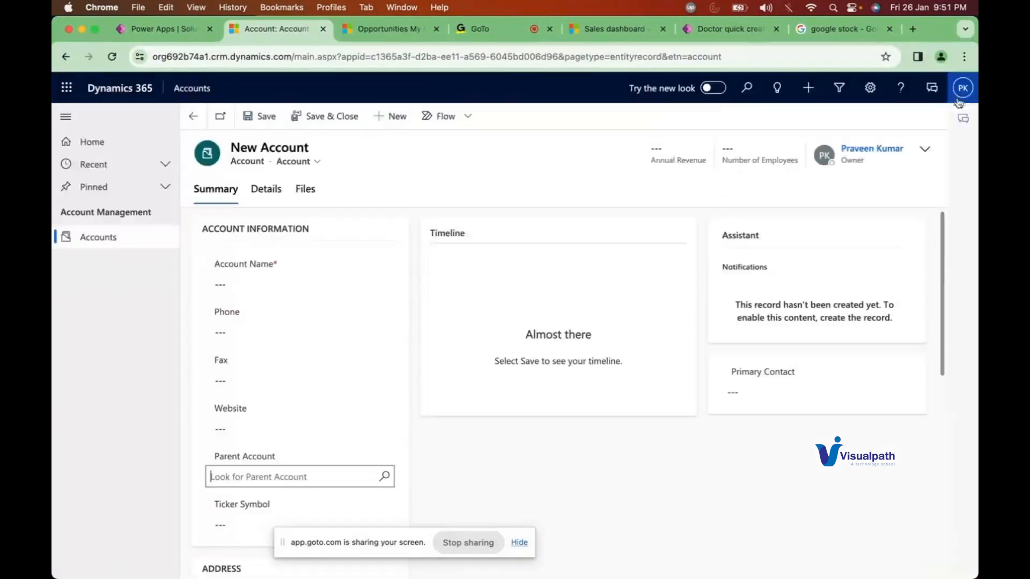
Review the full New Account form, compare it with the quick create form for an account, and close the latter without saving
{"action": "scroll", "coordinate": [319, 379], "scroll_direction": "down", "scroll_amount": 6}
{"action": "scroll", "coordinate": [320, 379], "scroll_direction": "down", "scroll_amount": 2}
{"action": "scroll", "coordinate": [322, 385], "scroll_direction": "up", "scroll_amount": 3}
{"action": "scroll", "coordinate": [320, 385], "scroll_direction": "up", "scroll_amount": 6}
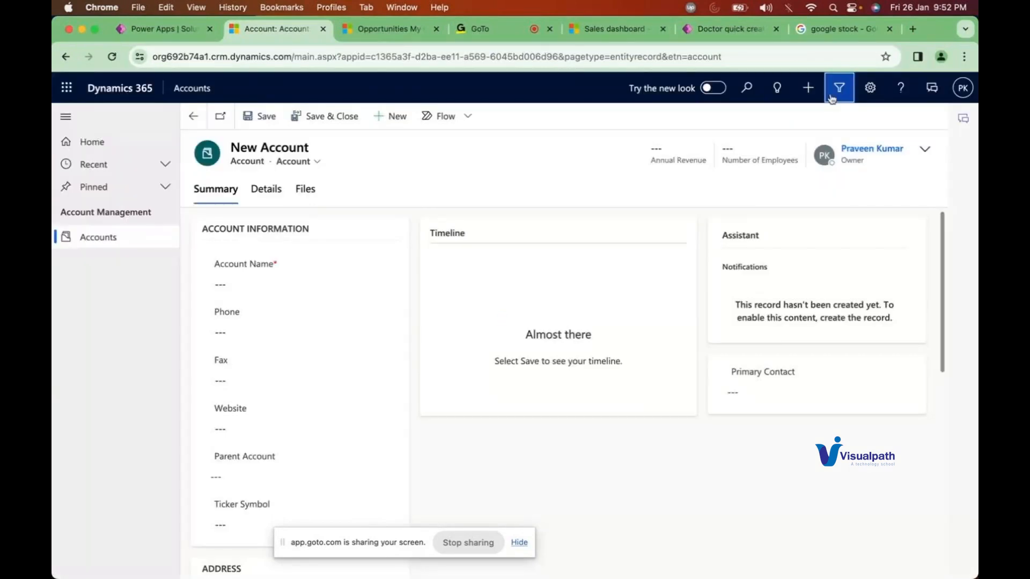
{"action": "left_click", "coordinate": [837, 93]}
{"action": "left_click", "coordinate": [956, 94]}
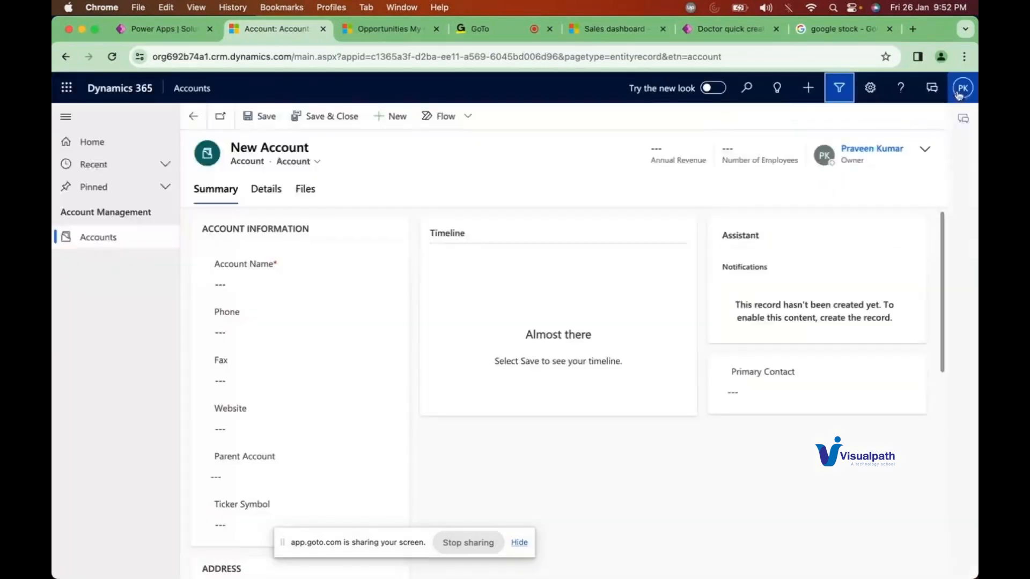
{"action": "left_click", "coordinate": [808, 88]}
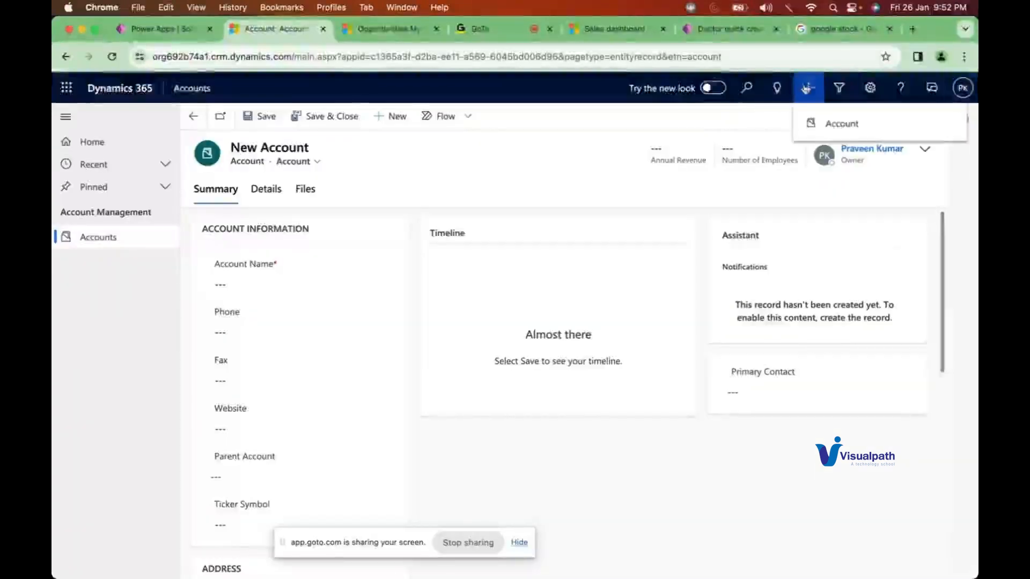
{"action": "left_click", "coordinate": [830, 125]}
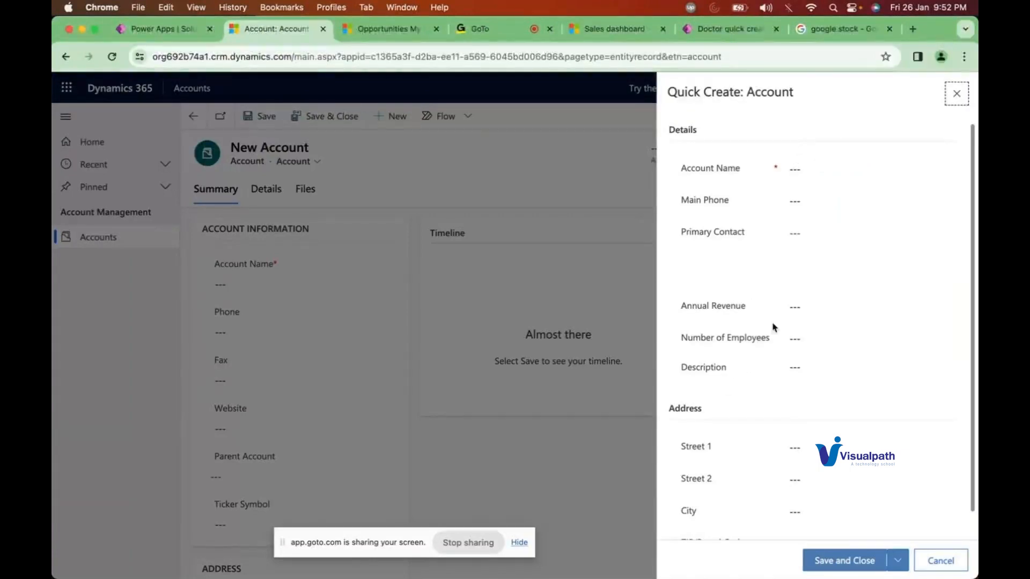
{"action": "left_click", "coordinate": [956, 94]}
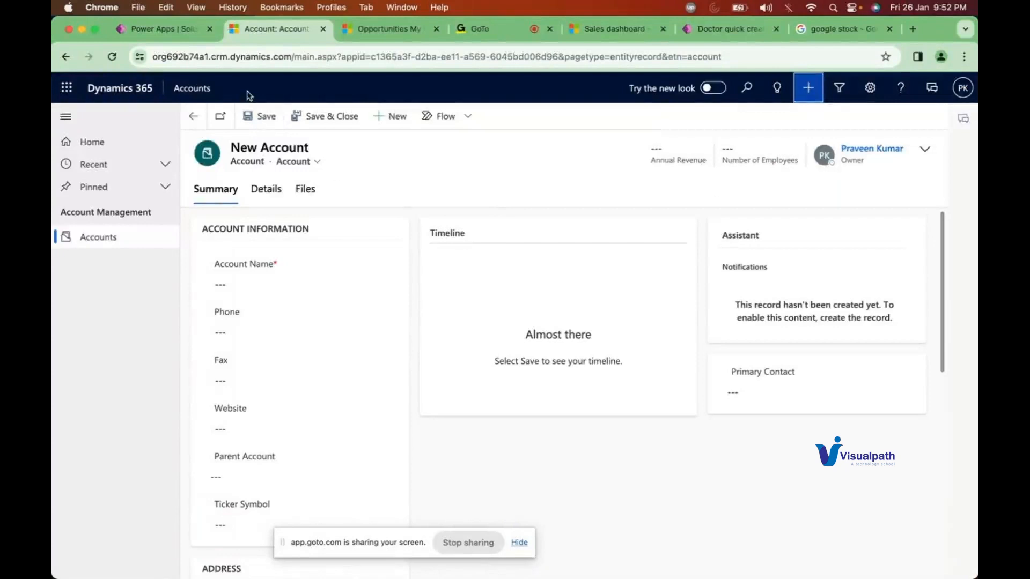
Display the quick create record types again and review the main account form's fields from start to end
{"action": "left_click", "coordinate": [809, 90]}
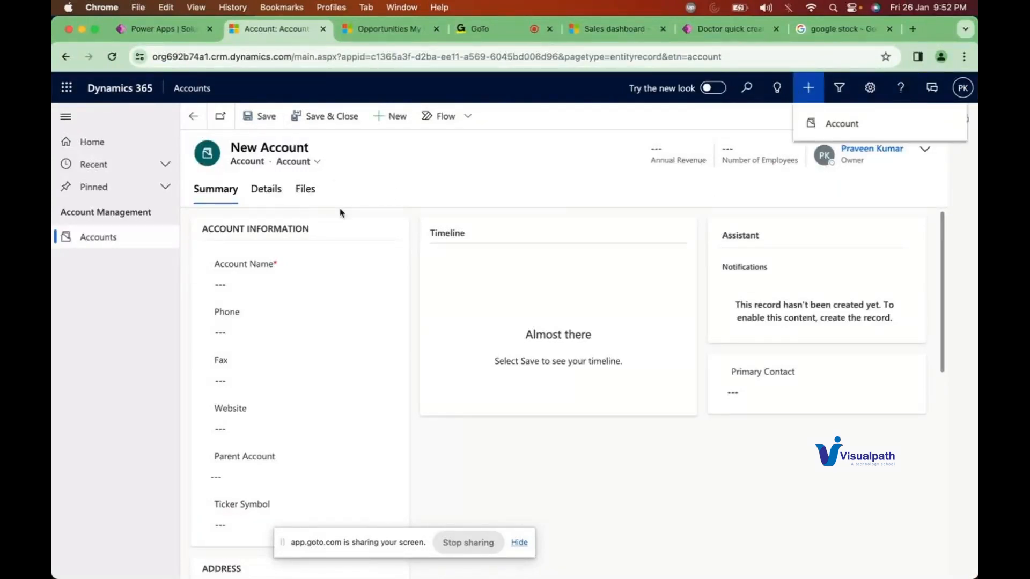
{"action": "scroll", "coordinate": [301, 322], "scroll_direction": "down", "scroll_amount": 3}
{"action": "scroll", "coordinate": [242, 376], "scroll_direction": "down", "scroll_amount": 5}
{"action": "scroll", "coordinate": [241, 375], "scroll_direction": "up", "scroll_amount": 8}
Fill in the new account with the account name "Man klop", a phone number, a fax number and the website shh.com
{"action": "left_click", "coordinate": [225, 283]}
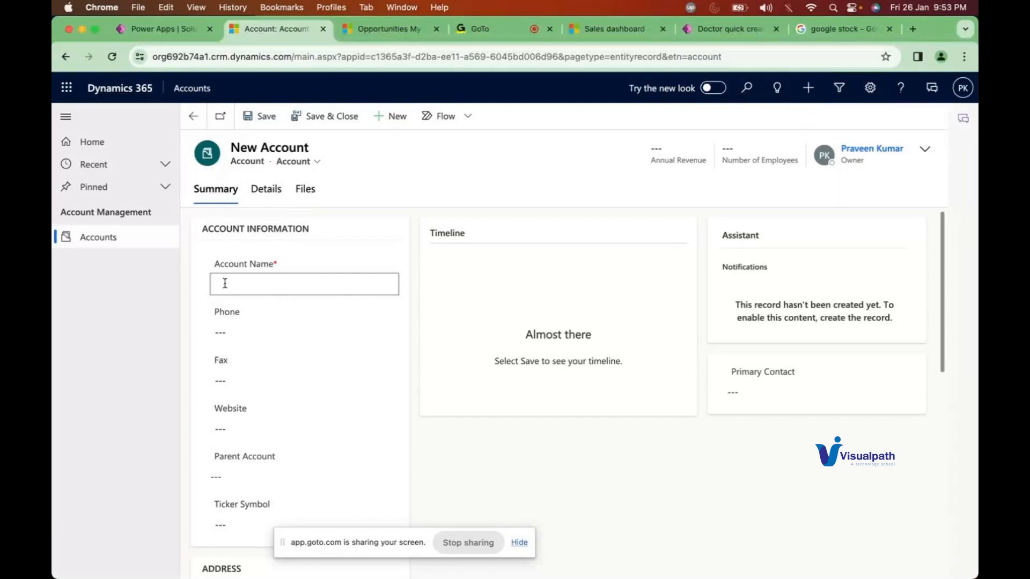
{"action": "type", "text": "Man klop"}
{"action": "scroll", "coordinate": [259, 331], "scroll_direction": "down", "scroll_amount": 1}
{"action": "left_click", "coordinate": [237, 299]}
{"action": "type", "text": "90980"}
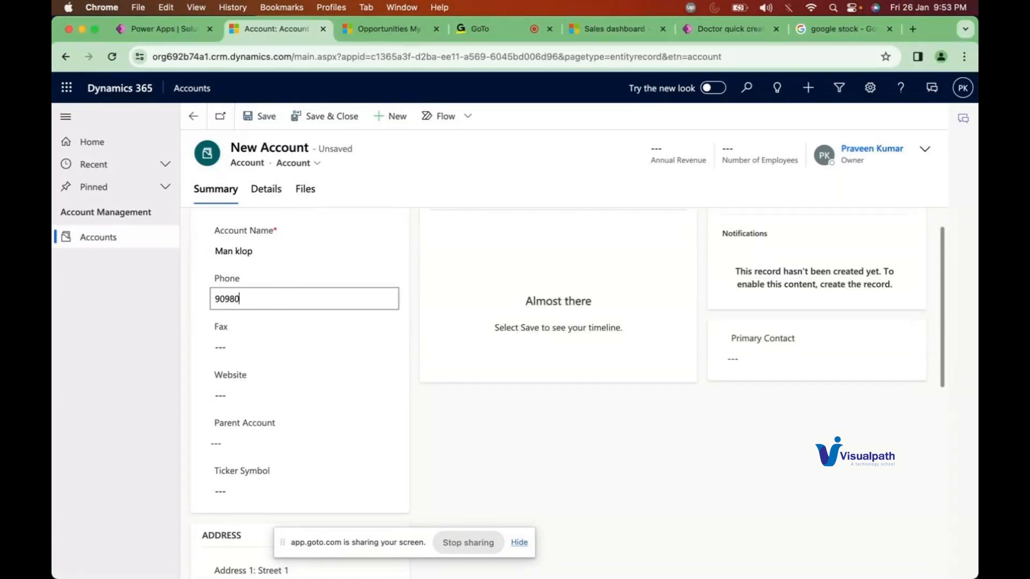
{"action": "left_click", "coordinate": [239, 329]}
{"action": "type", "text": "879900"}
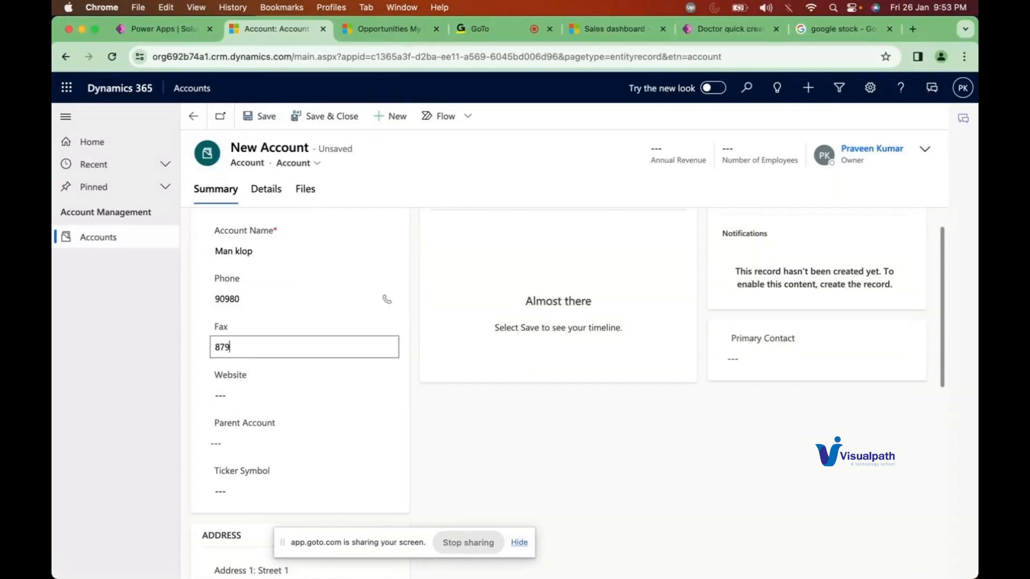
{"action": "left_click", "coordinate": [236, 394]}
{"action": "type", "text": "shh.com"}
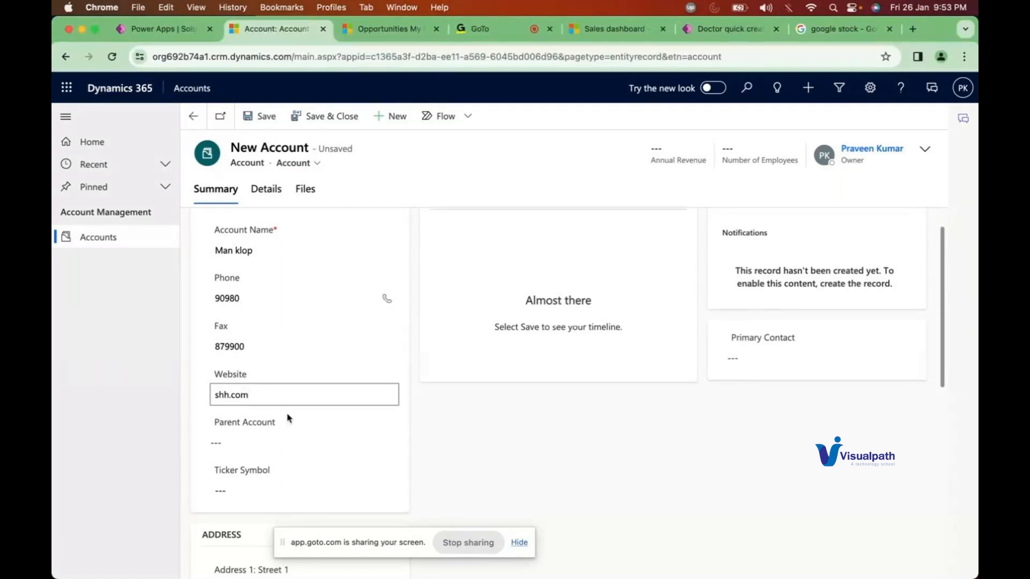
Set the new account's ticker symbol to GHJJ
{"action": "scroll", "coordinate": [287, 418], "scroll_direction": "down", "scroll_amount": 2}
{"action": "left_click", "coordinate": [225, 381]}
{"action": "type", "text": "sfsj"}
{"action": "scroll", "coordinate": [259, 263], "scroll_direction": "down", "scroll_amount": 5}
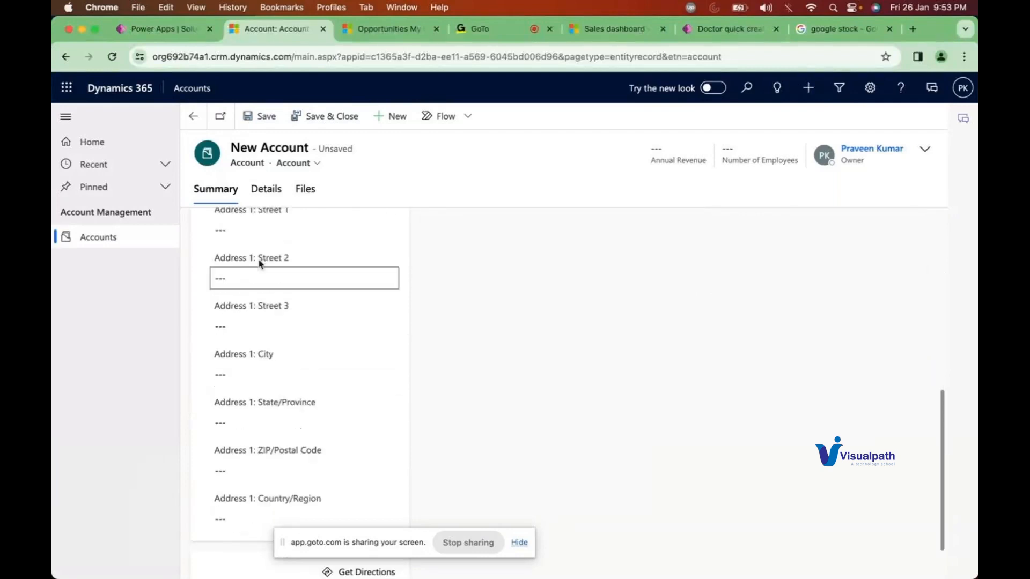
Fill in Street 2 and Street 3 of the account's Address 1 and save the new account record
{"action": "left_click", "coordinate": [238, 274]}
{"action": "type", "text": "adadadaadd"}
{"action": "left_click", "coordinate": [231, 327]}
{"action": "type", "text": "adadad"}
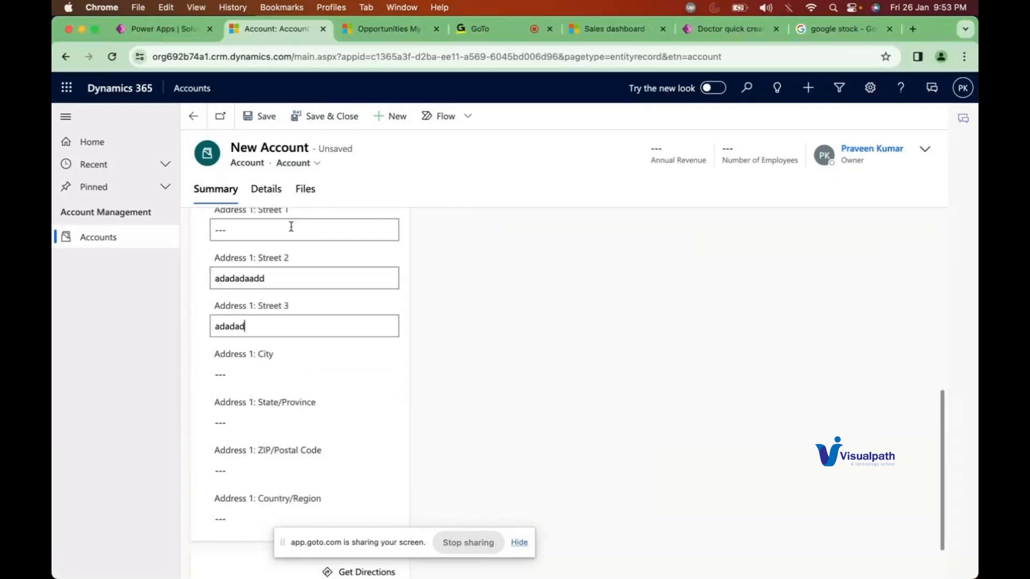
{"action": "left_click", "coordinate": [266, 123]}
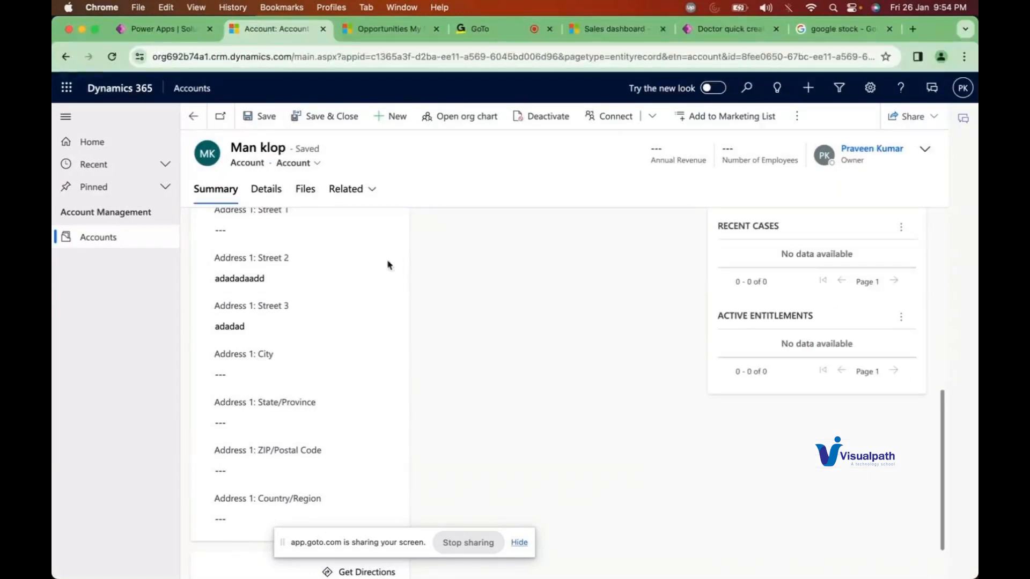
Quick create an account with the name "klop", a main phone number and annual revenue 78892, and save and close it
{"action": "scroll", "coordinate": [339, 421], "scroll_direction": "up", "scroll_amount": 3}
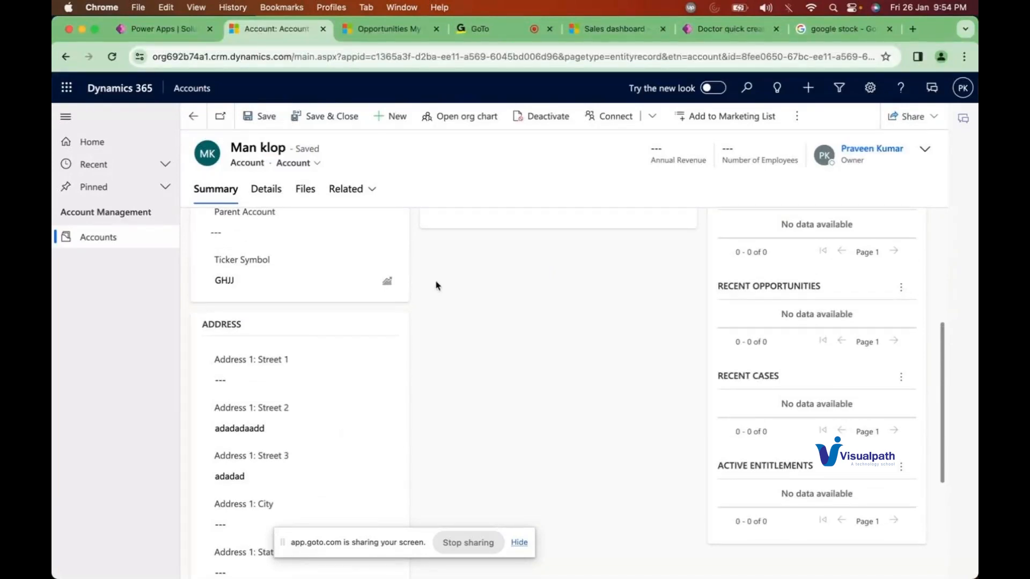
{"action": "left_click", "coordinate": [813, 102]}
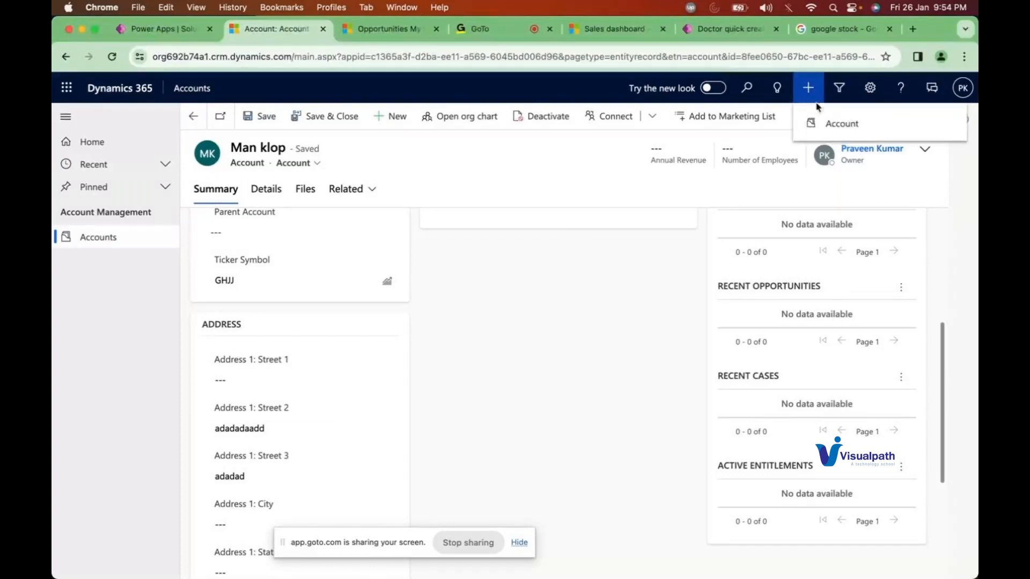
{"action": "left_click", "coordinate": [838, 129]}
{"action": "left_click", "coordinate": [796, 172]}
{"action": "type", "text": "klop"}
{"action": "key", "text": "Tab"}
{"action": "type", "text": "9"}
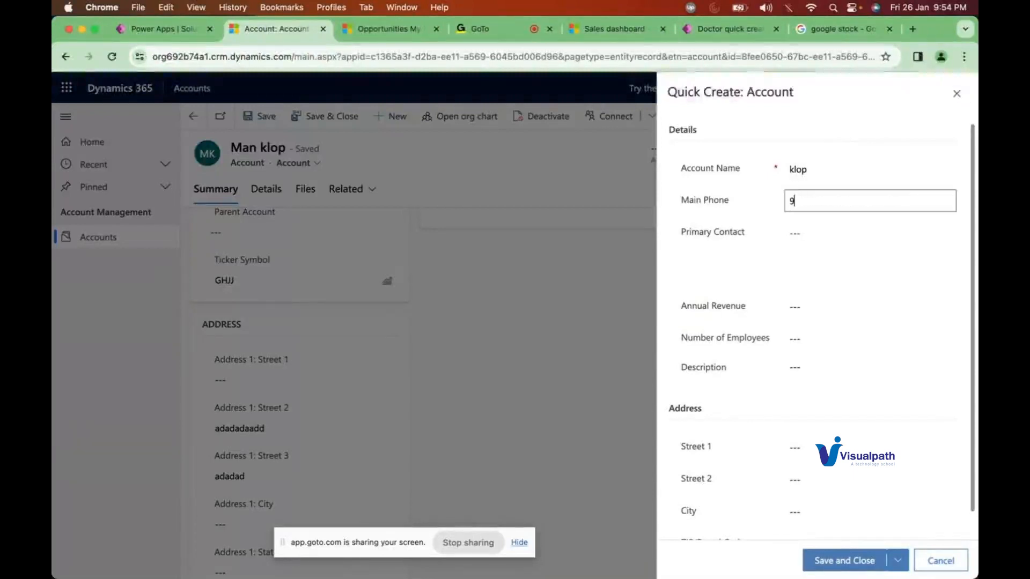
{"action": "type", "text": "0088"}
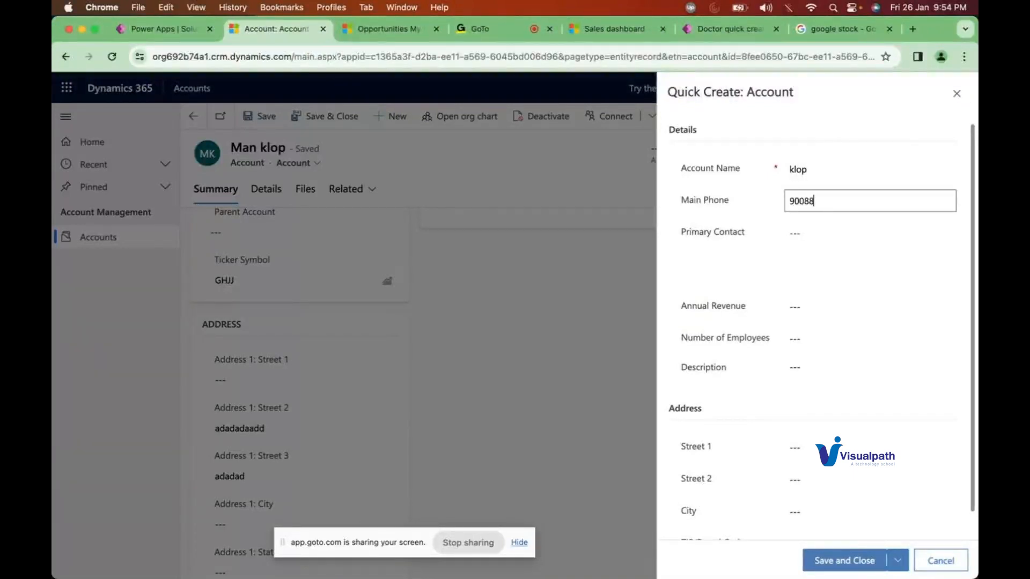
{"action": "left_click", "coordinate": [800, 307]}
{"action": "type", "text": "78892"}
{"action": "left_click", "coordinate": [826, 562]}
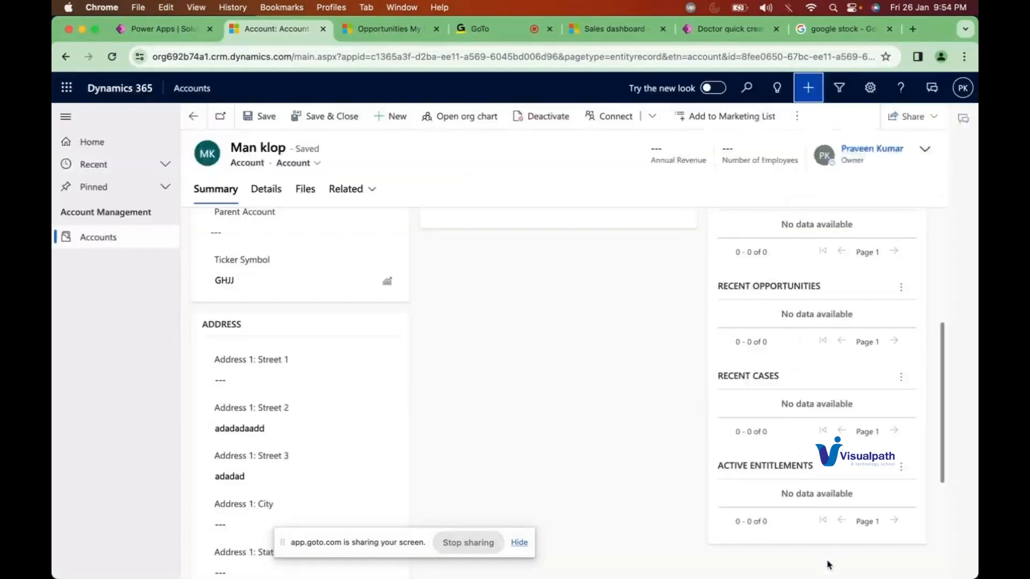
Open the quick-created klop account in its main form and review its account information
{"action": "left_click", "coordinate": [810, 146]}
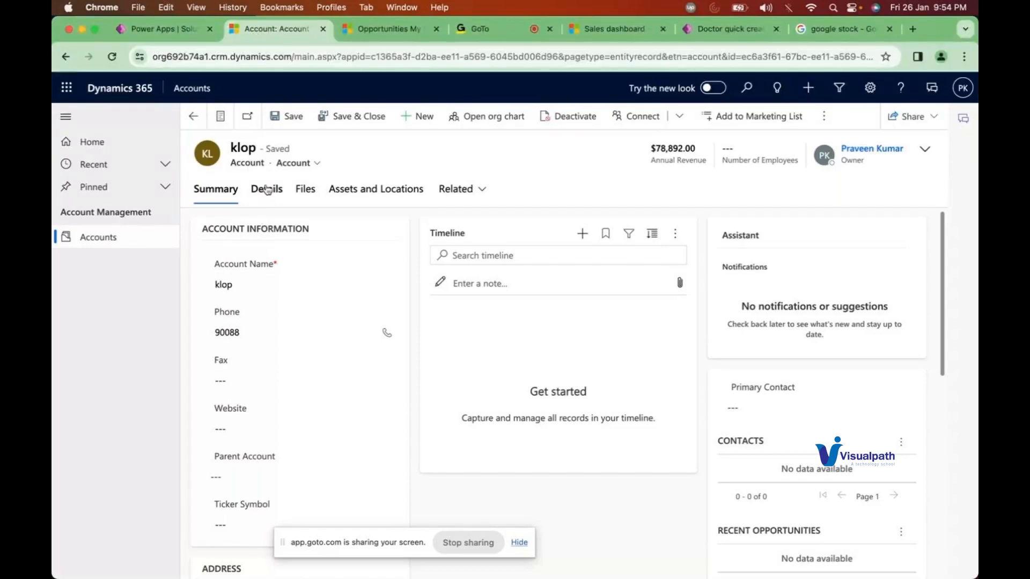
{"action": "scroll", "coordinate": [245, 322], "scroll_direction": "down", "scroll_amount": 1}
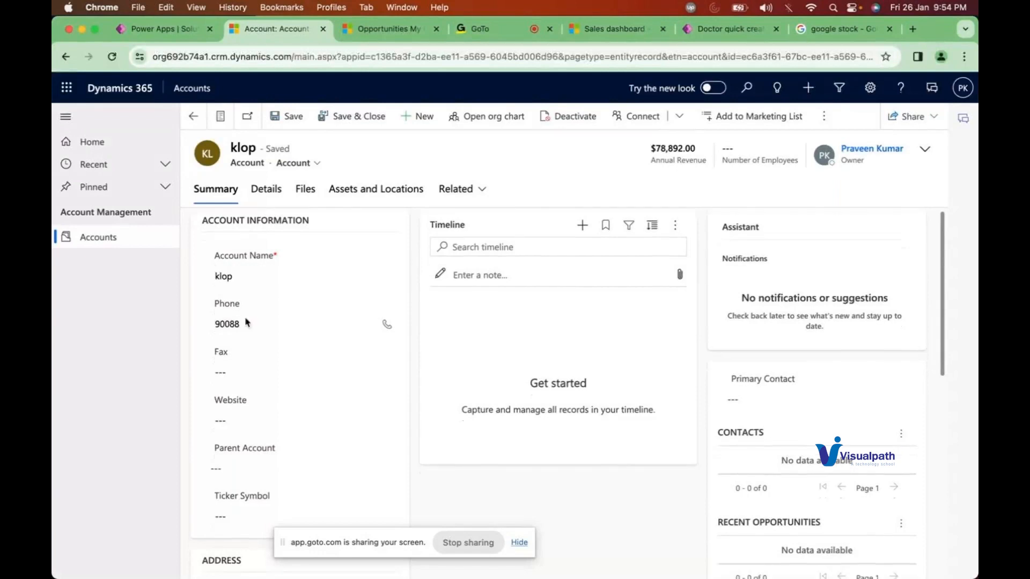
{"action": "left_click", "coordinate": [214, 252]}
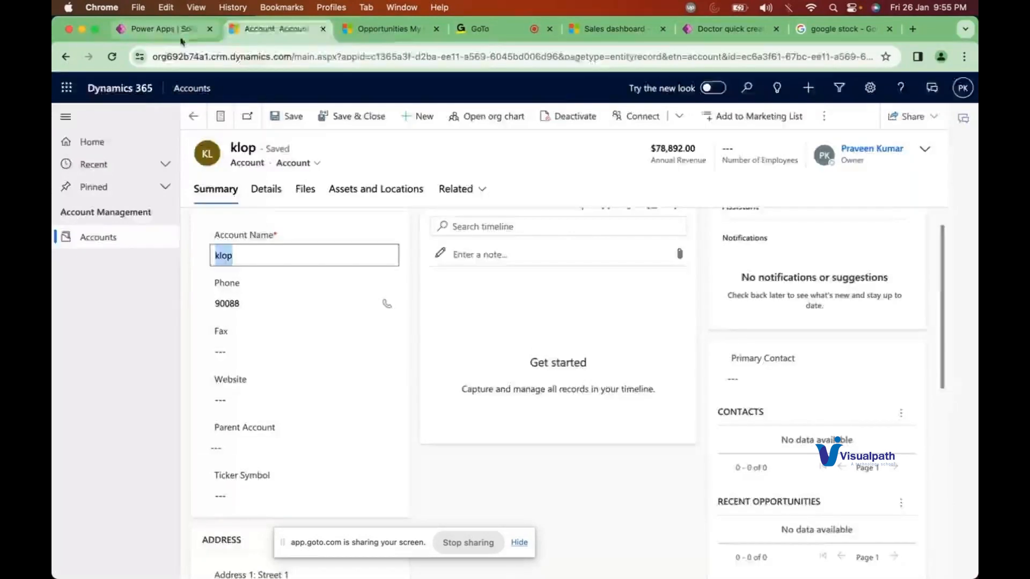
Switch to Power Apps and open the Accounts model-driven app from the Demo solution for editing
{"action": "left_click", "coordinate": [161, 28]}
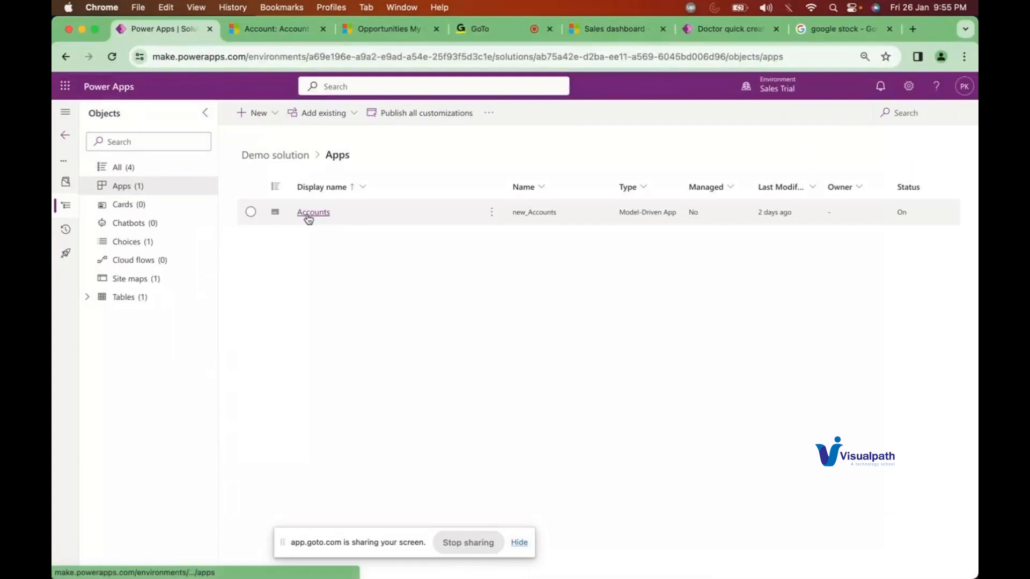
{"action": "left_click", "coordinate": [308, 214]}
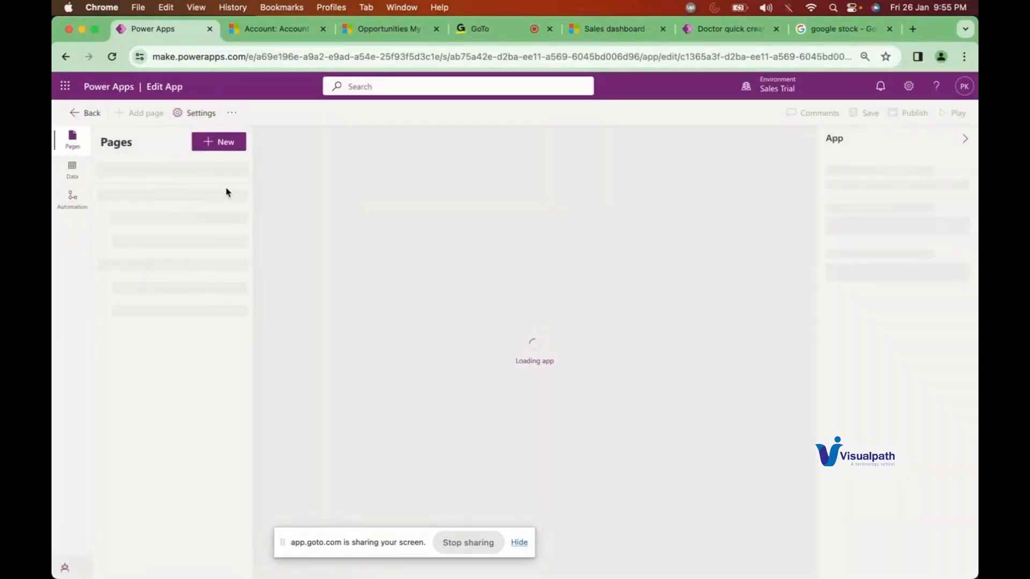
{"action": "left_click", "coordinate": [489, 33]}
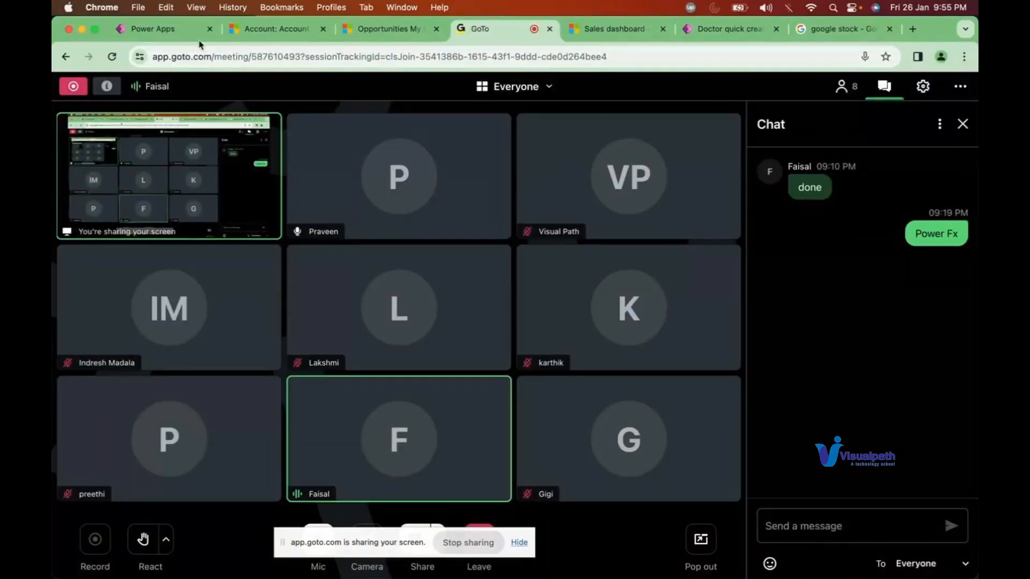
{"action": "left_click", "coordinate": [181, 34]}
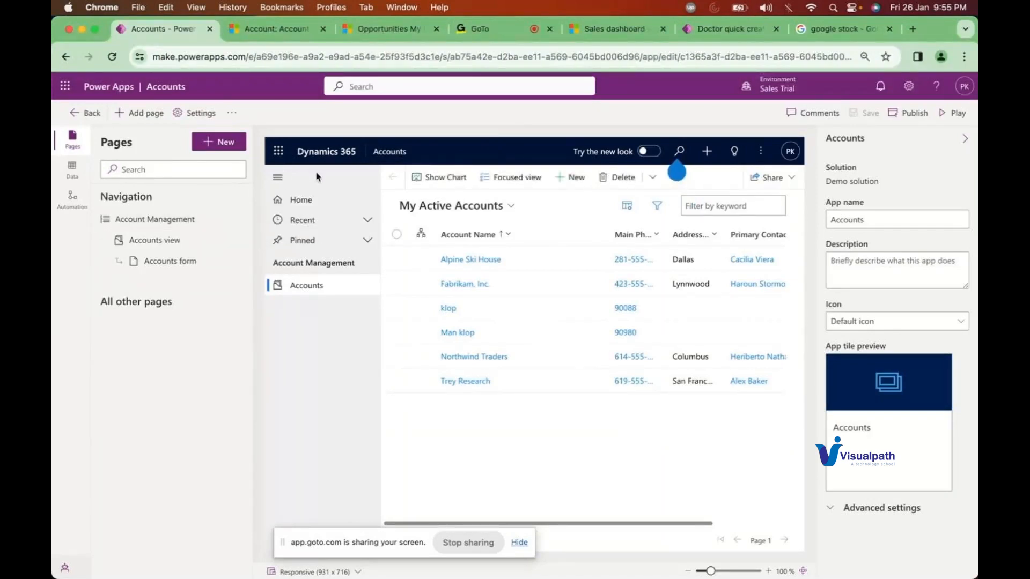
Switch to the Sales dashboard, examine the account quick create form and its Account Name field, and return to the klop account record
{"action": "left_click", "coordinate": [601, 29]}
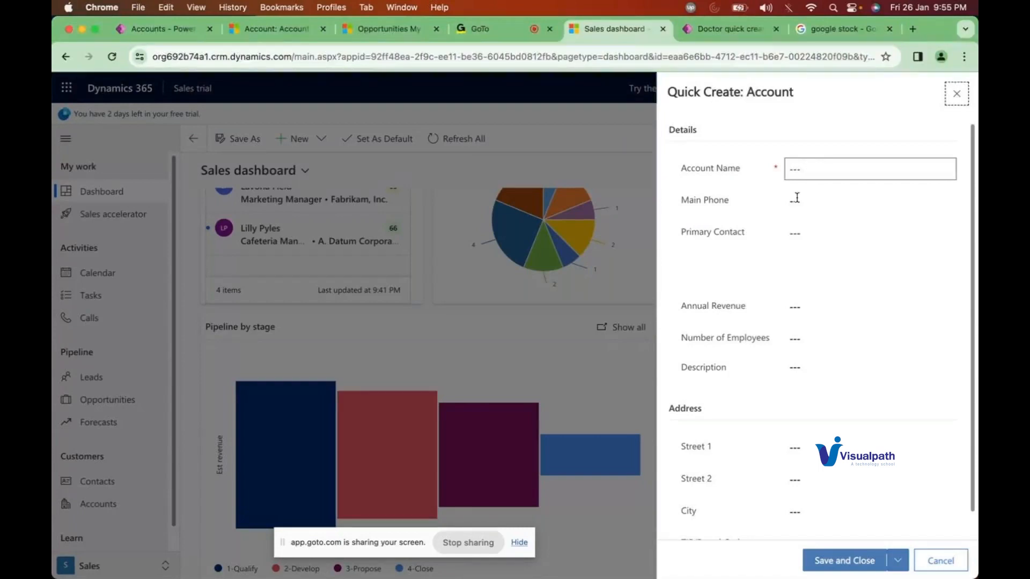
{"action": "left_click", "coordinate": [797, 173]}
{"action": "scroll", "coordinate": [777, 324], "scroll_direction": "down", "scroll_amount": 1}
{"action": "scroll", "coordinate": [778, 324], "scroll_direction": "up", "scroll_amount": 1}
{"action": "double_click", "coordinate": [724, 92]}
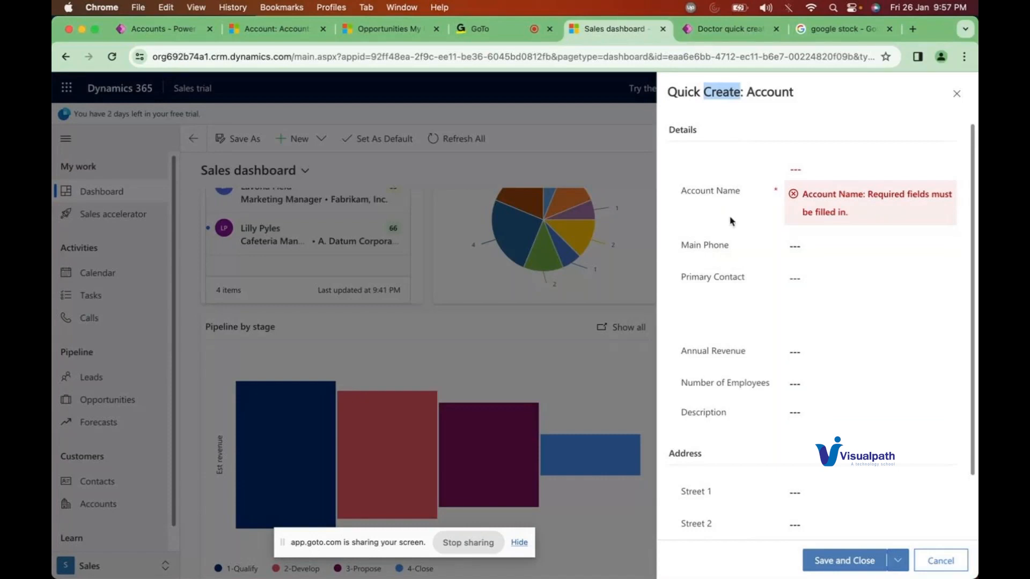
{"action": "left_click", "coordinate": [793, 168]}
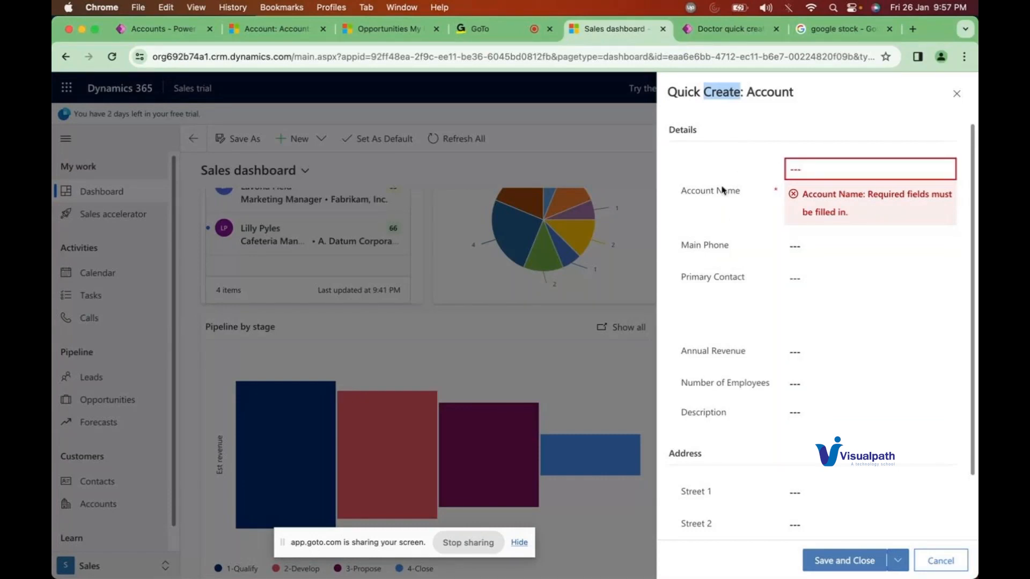
{"action": "left_click", "coordinate": [683, 190]}
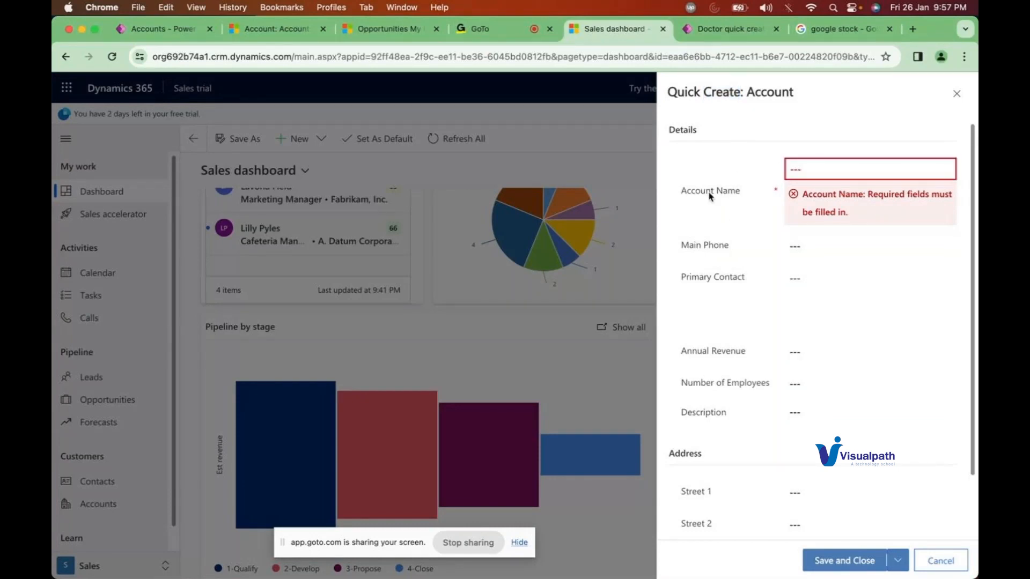
{"action": "left_click", "coordinate": [284, 39]}
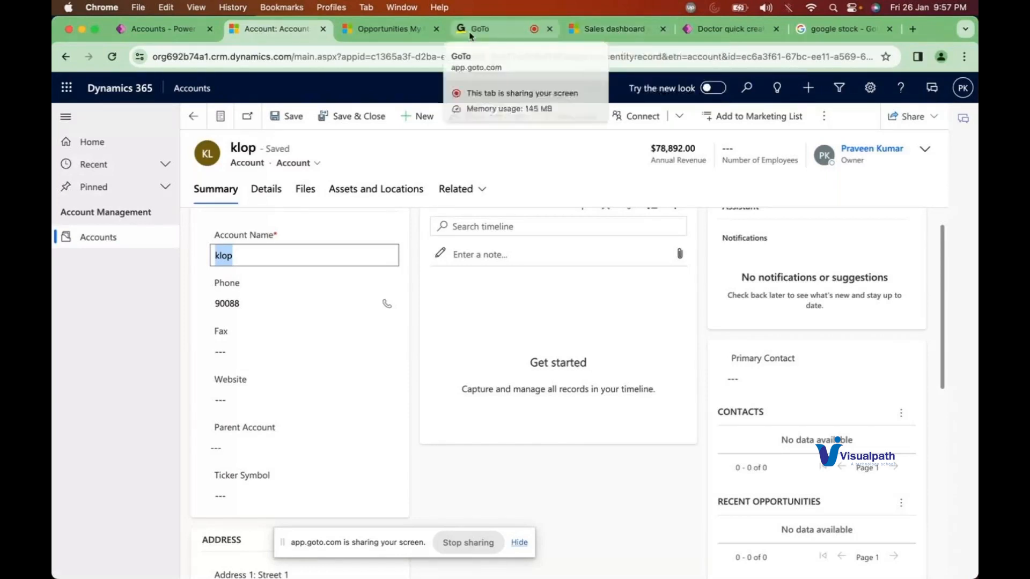
{"action": "left_click", "coordinate": [395, 36]}
{"action": "left_click", "coordinate": [279, 37]}
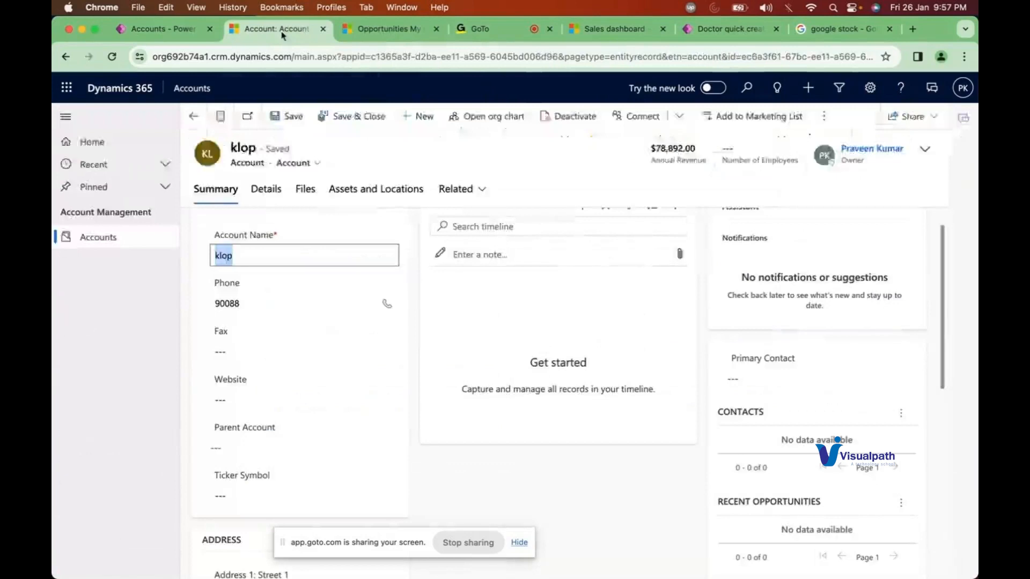
In the Power Apps designer for Accounts, add a Dataverse table page for the existing Doctor table to the Account Management group
{"action": "left_click", "coordinate": [185, 35]}
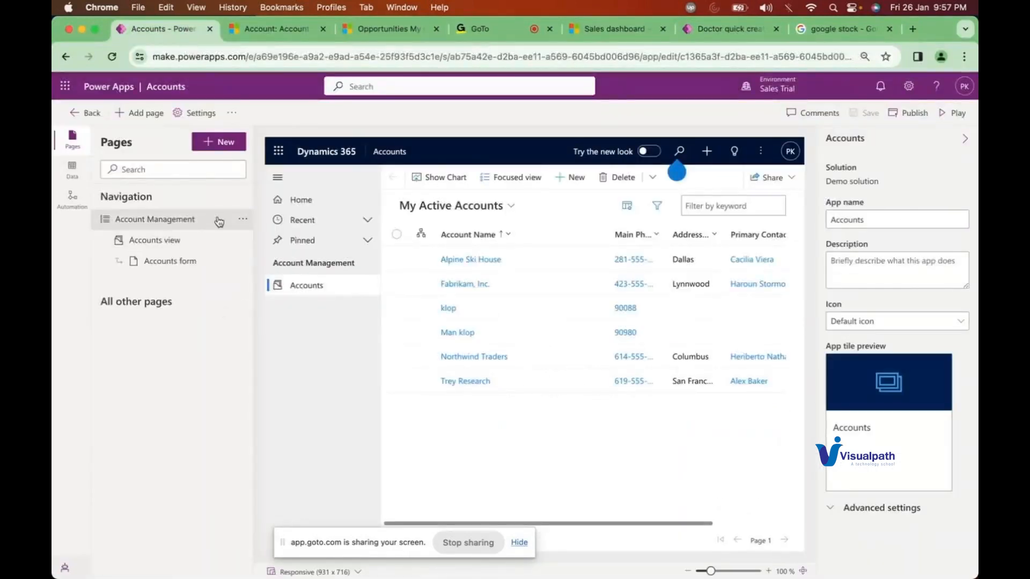
{"action": "left_click", "coordinate": [239, 221]}
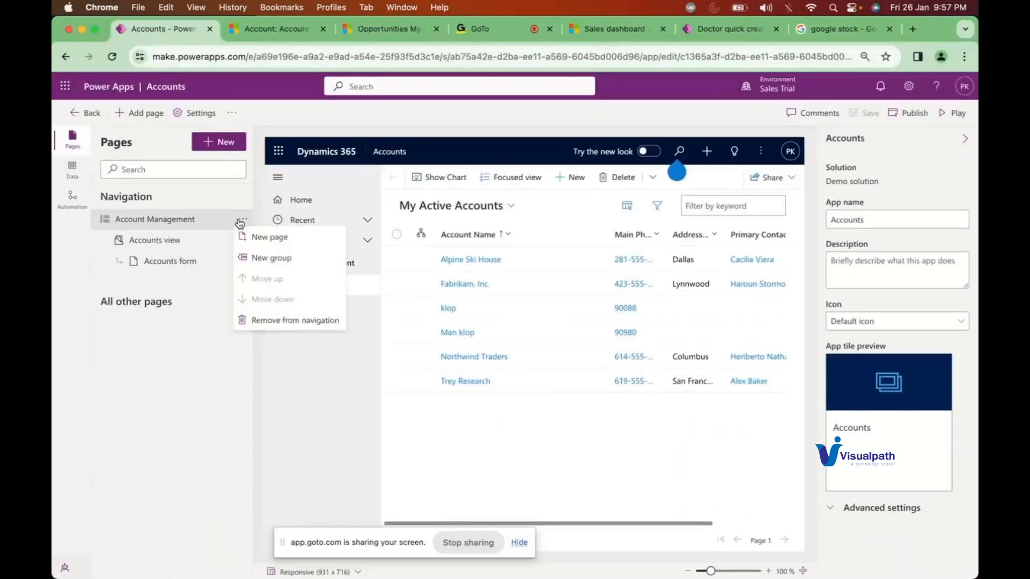
{"action": "left_click", "coordinate": [263, 238]}
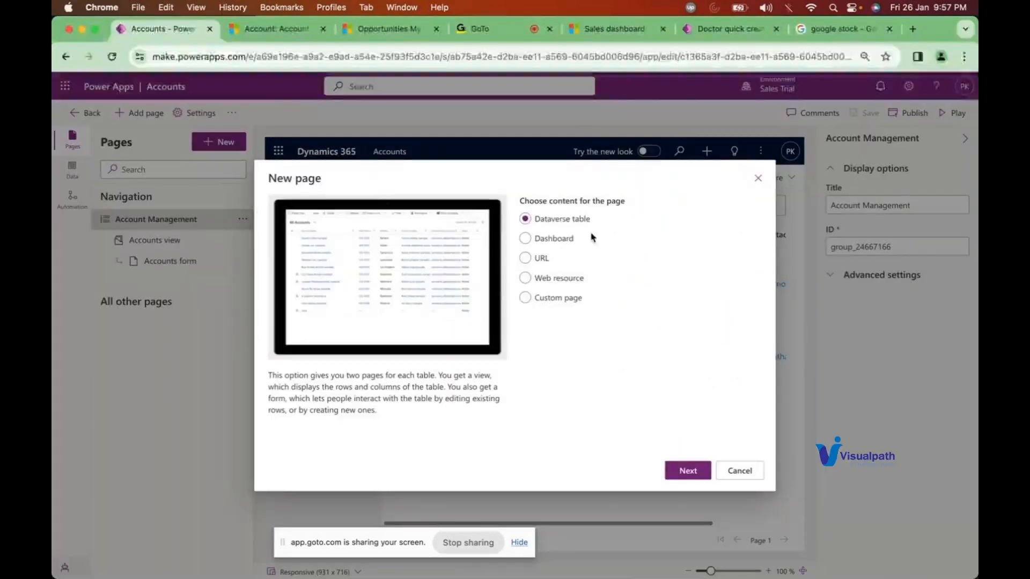
{"action": "left_click", "coordinate": [688, 471]}
{"action": "left_click", "coordinate": [566, 289]}
{"action": "type", "text": "doctor"}
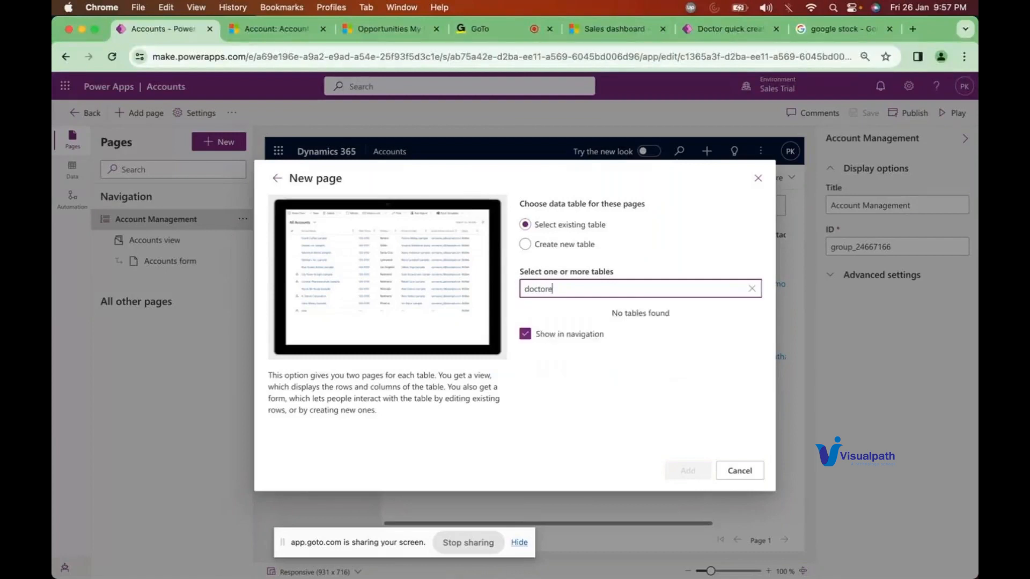
{"action": "key", "text": "BackSpace"}
{"action": "left_click", "coordinate": [529, 318]}
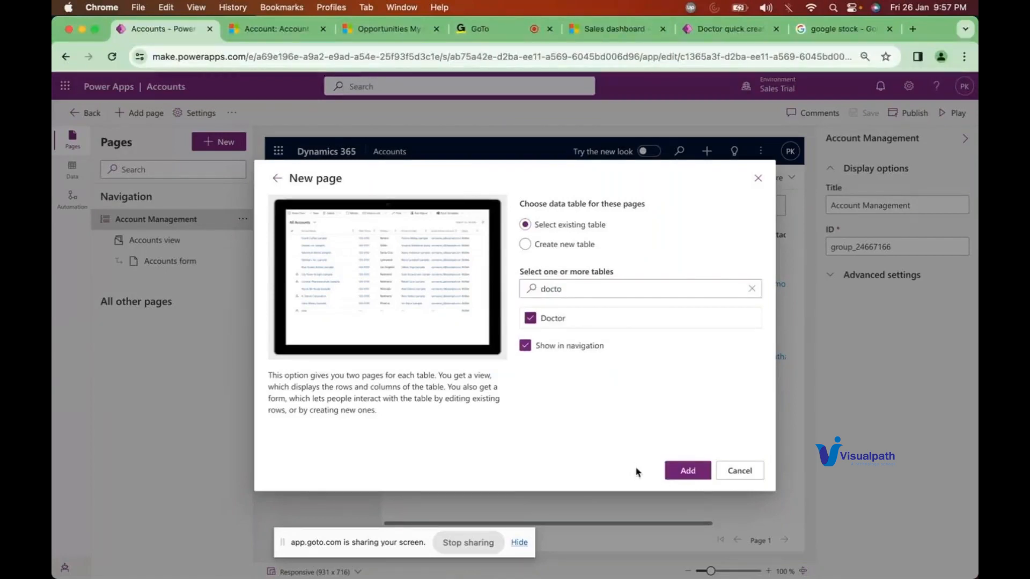
{"action": "left_click", "coordinate": [688, 471]}
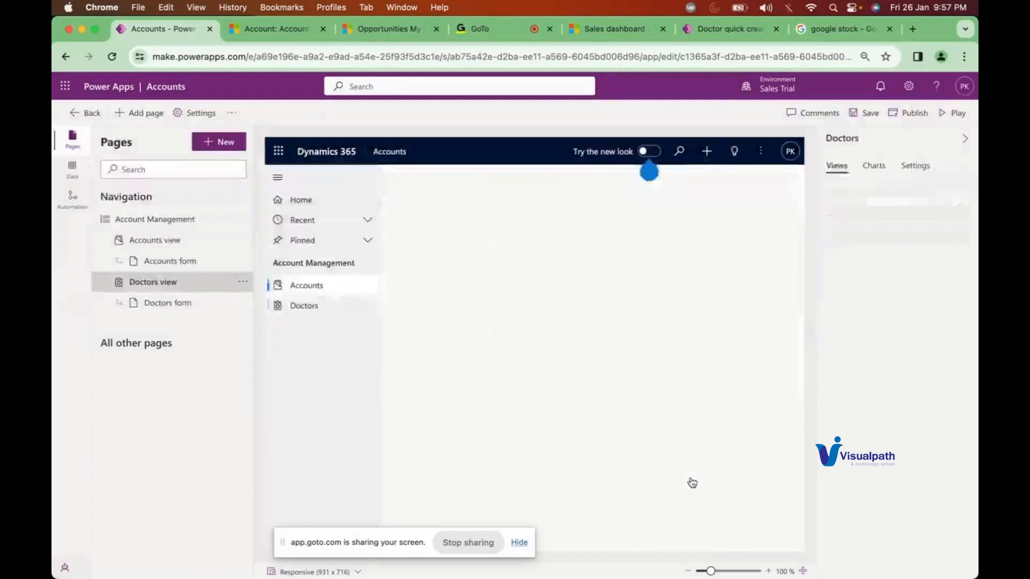
Check the Doctors forms included in the app, and save and publish the Accounts app
{"action": "left_click", "coordinate": [184, 302]}
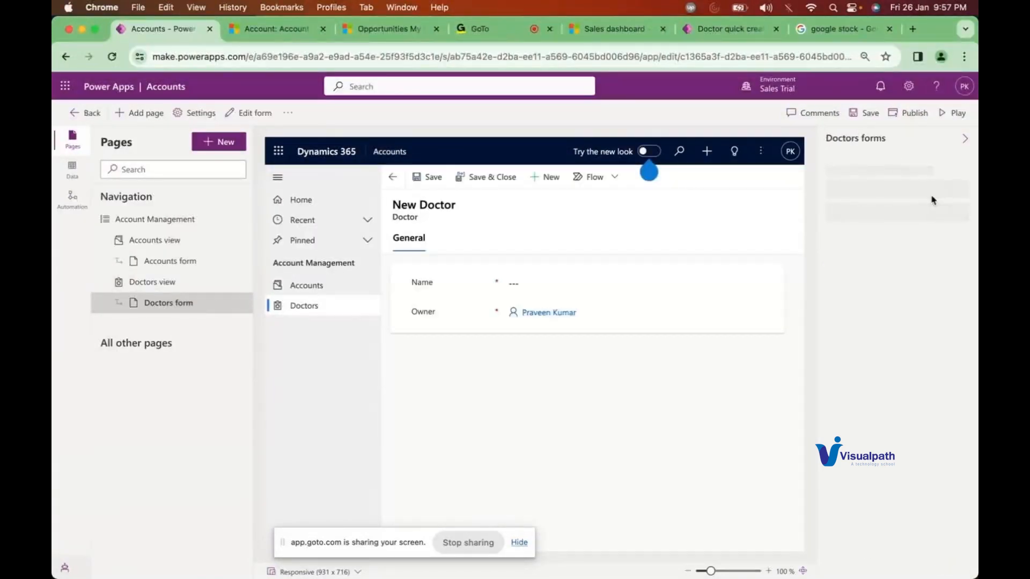
{"action": "left_click", "coordinate": [863, 235]}
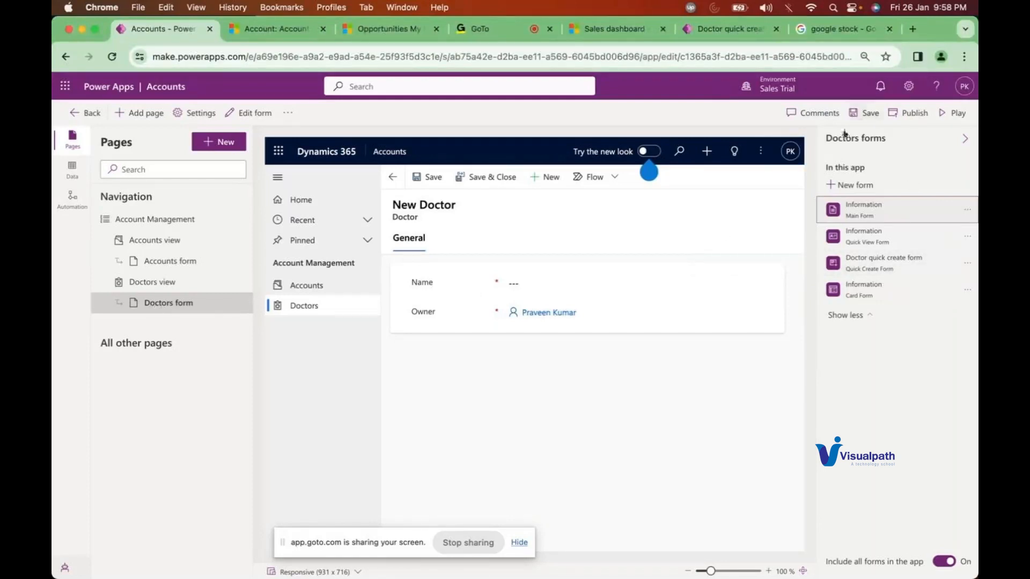
{"action": "left_click", "coordinate": [861, 123]}
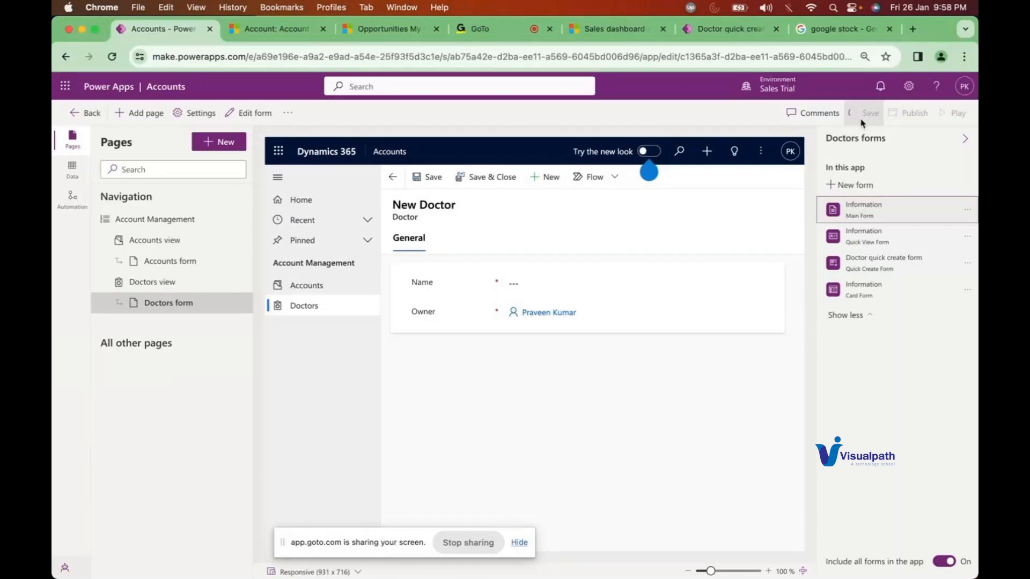
{"action": "left_click", "coordinate": [906, 113]}
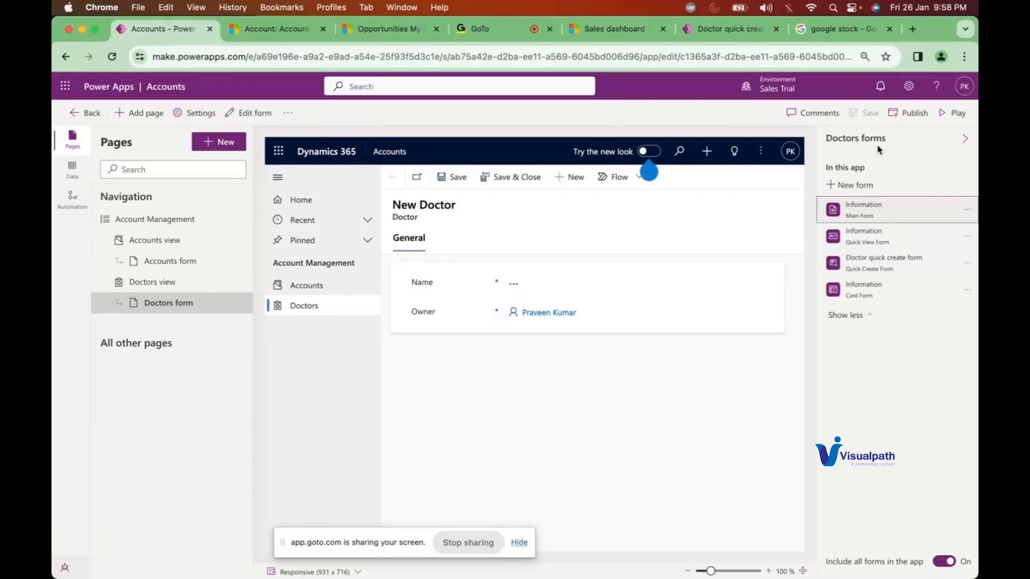
Play the published Accounts app, examine the Doctor quick create form, and close it without saving
{"action": "left_click", "coordinate": [954, 116]}
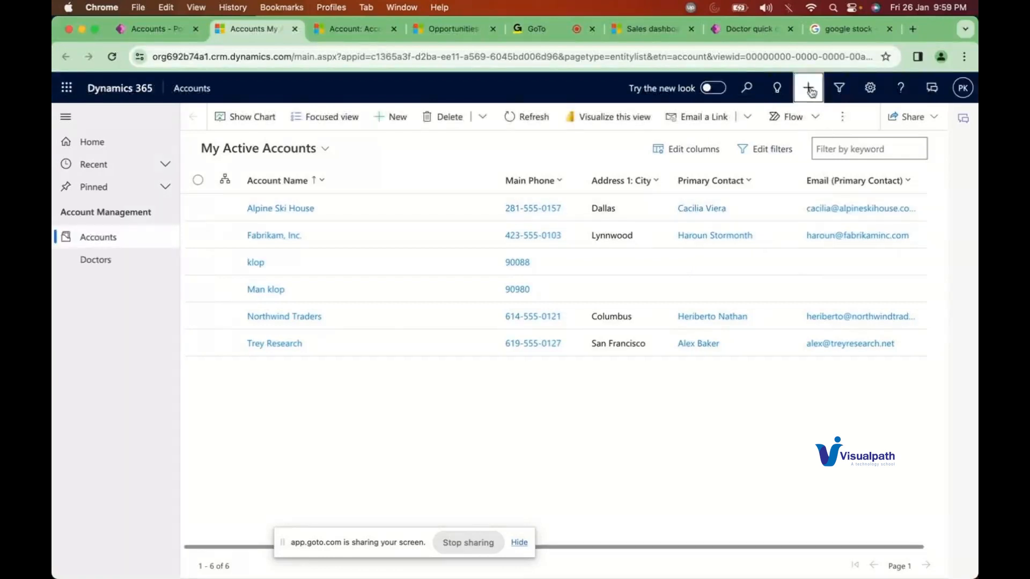
{"action": "left_click", "coordinate": [809, 87]}
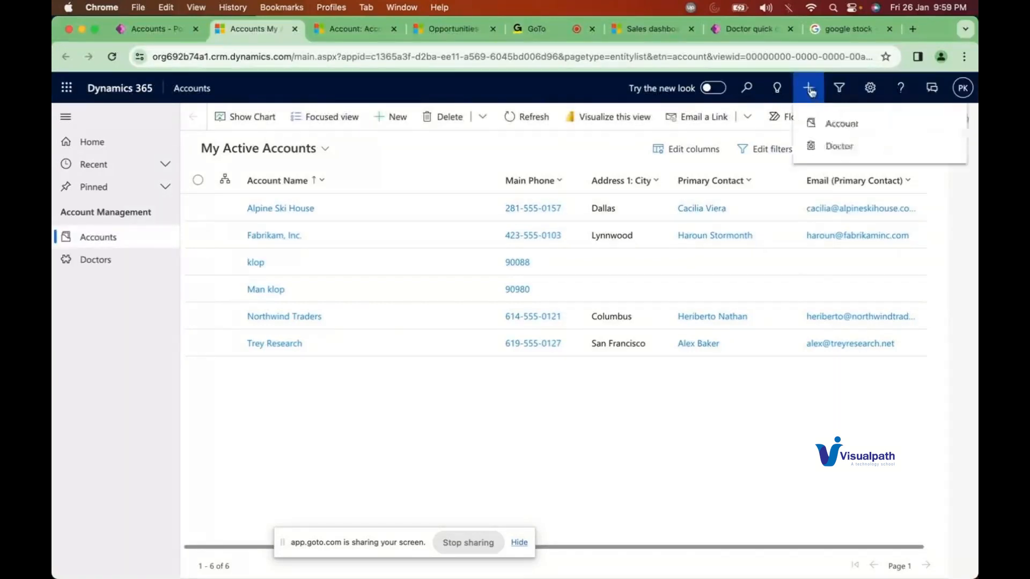
{"action": "left_click", "coordinate": [826, 147]}
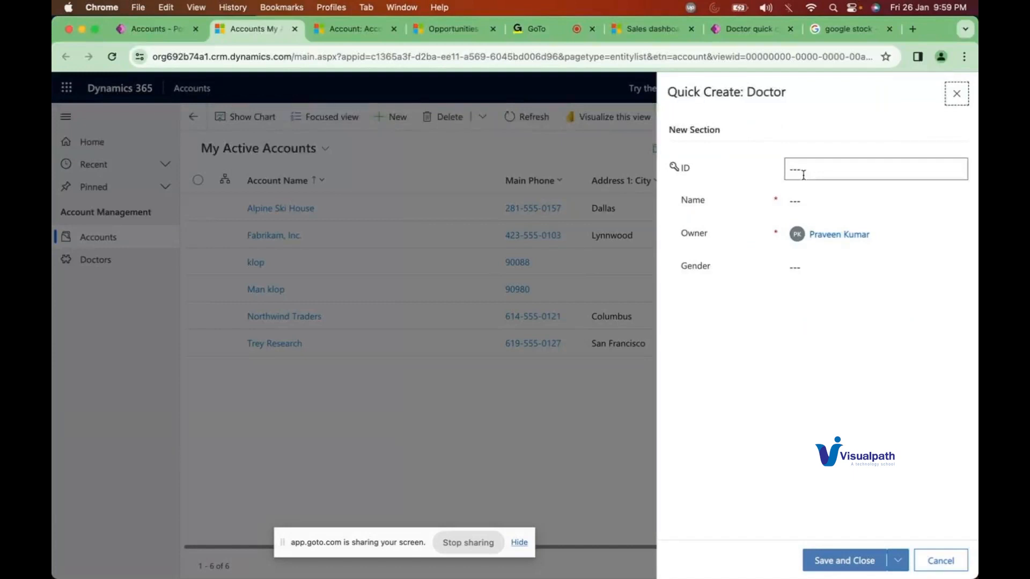
{"action": "left_click", "coordinate": [956, 93]}
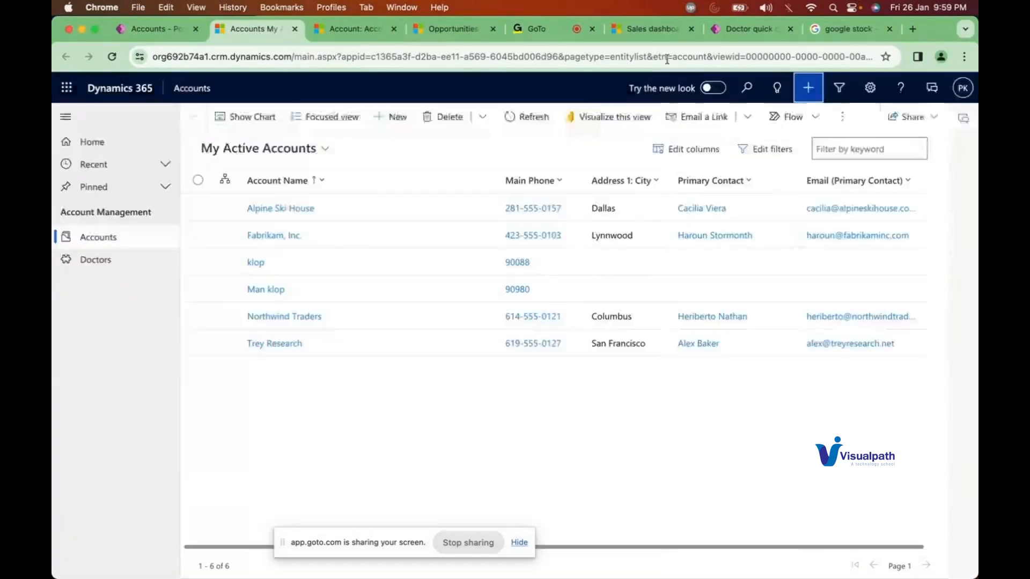
Switch to the Sales opportunities page, reload it, and examine the record types available for quick creation
{"action": "left_click", "coordinate": [343, 35]}
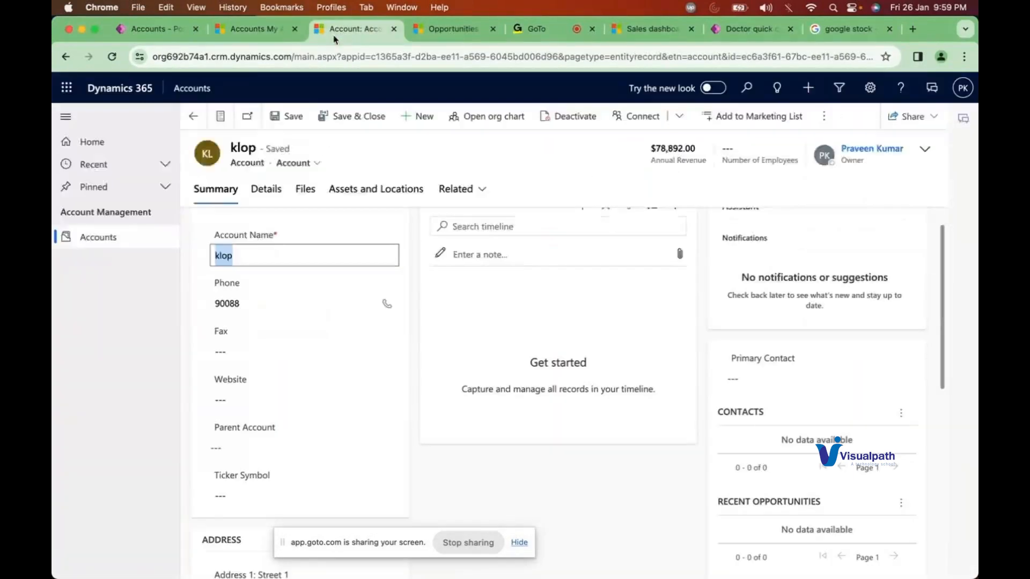
{"action": "left_click", "coordinate": [452, 34]}
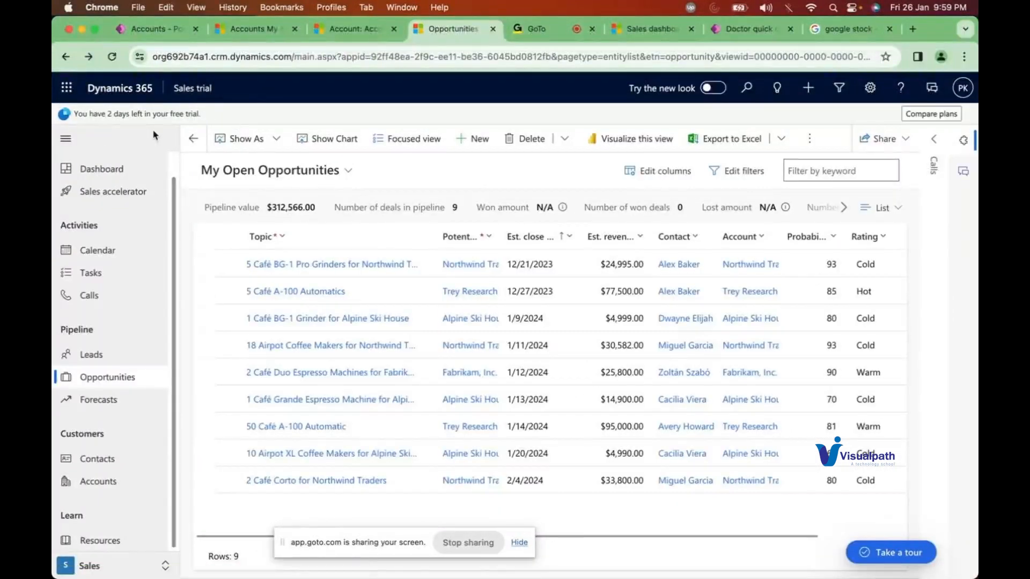
{"action": "left_click", "coordinate": [111, 56]}
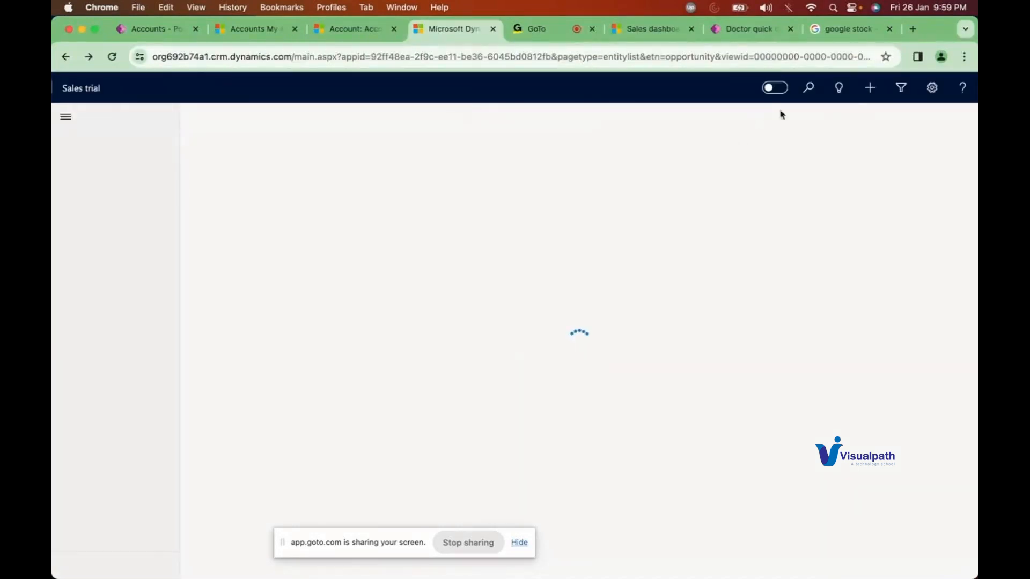
{"action": "left_click", "coordinate": [871, 92]}
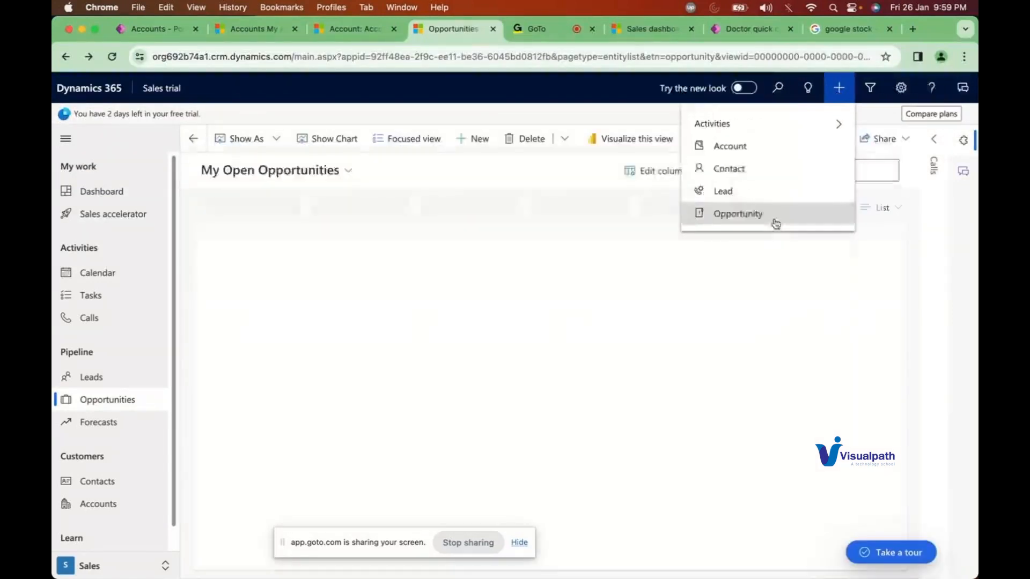
{"action": "left_click", "coordinate": [355, 31]}
{"action": "left_click", "coordinate": [450, 30]}
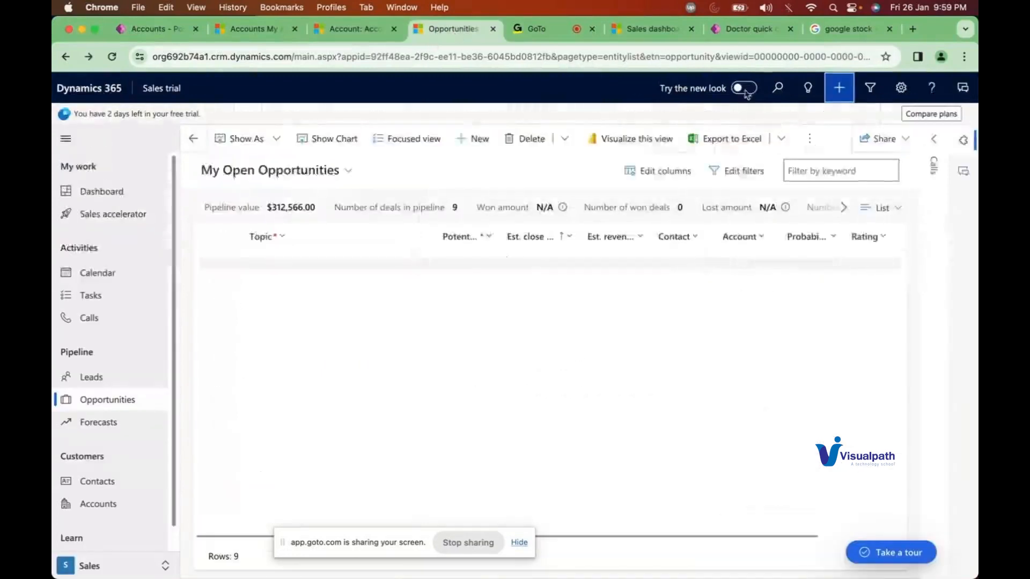
{"action": "left_click", "coordinate": [838, 88]}
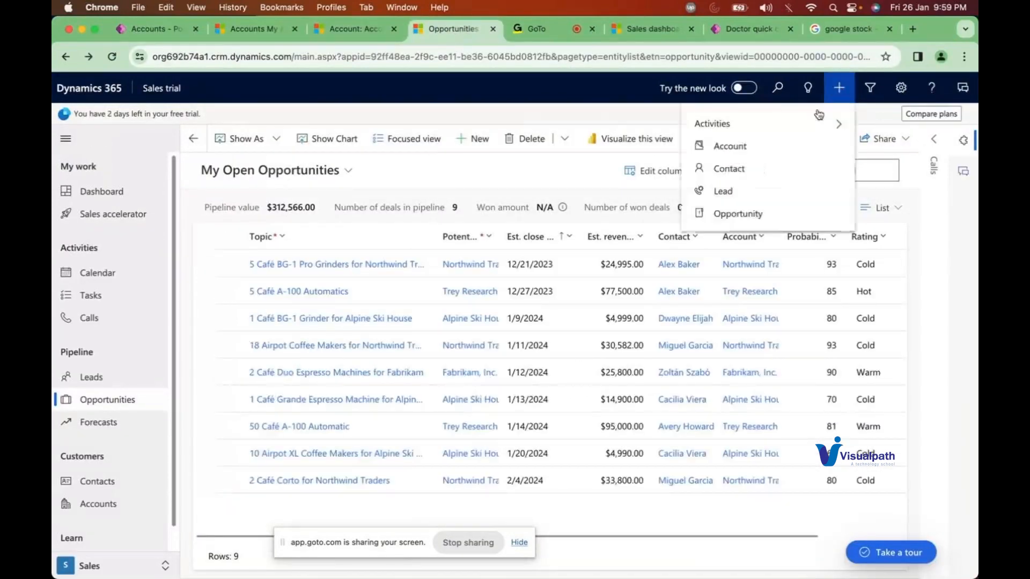
{"action": "left_click", "coordinate": [757, 217]}
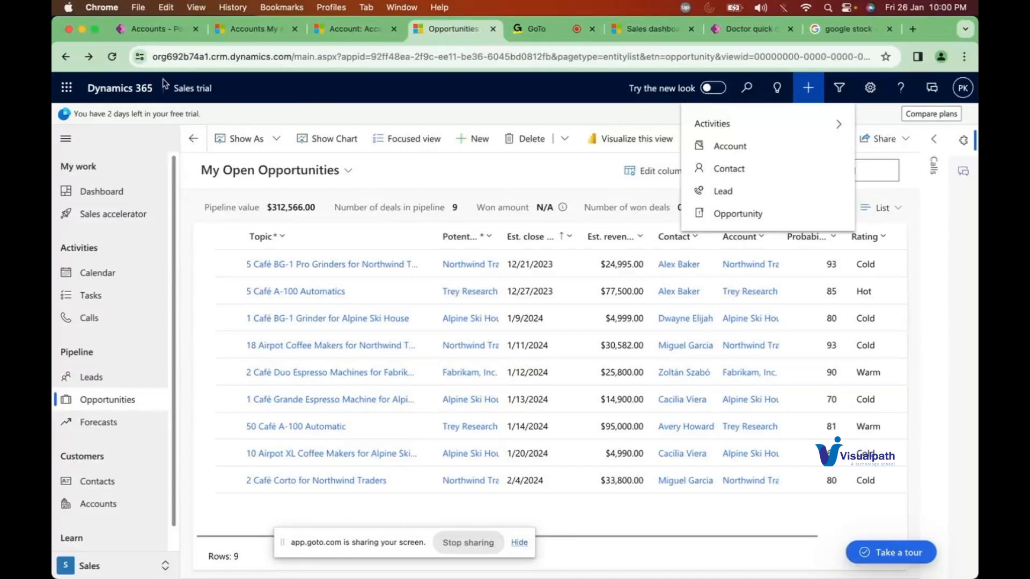
Compare the quick create choices for the klop account with the Sales opportunities page, and review the Doctor quick create form and Accounts app designers
{"action": "left_click", "coordinate": [154, 30]}
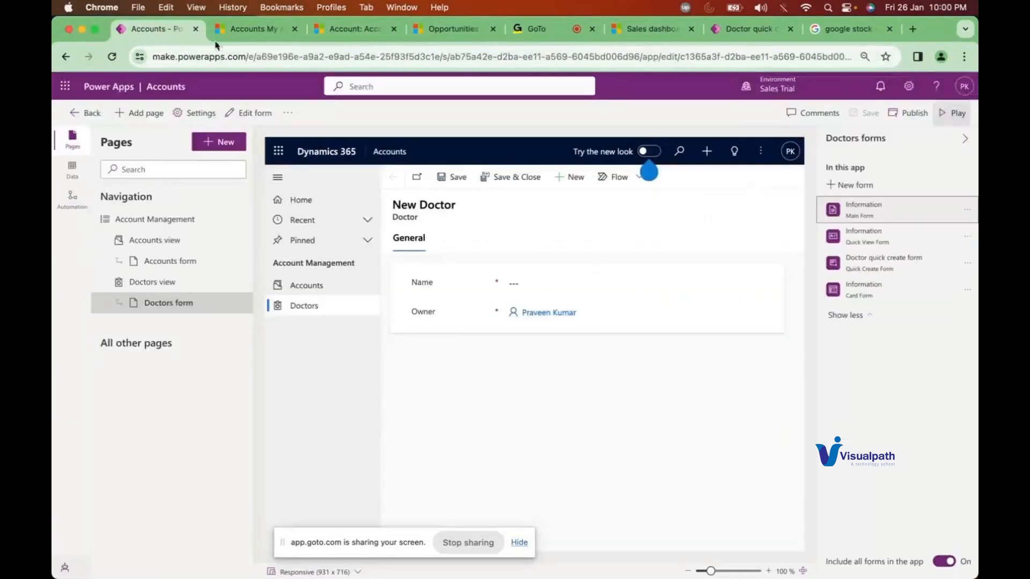
{"action": "left_click", "coordinate": [246, 30]}
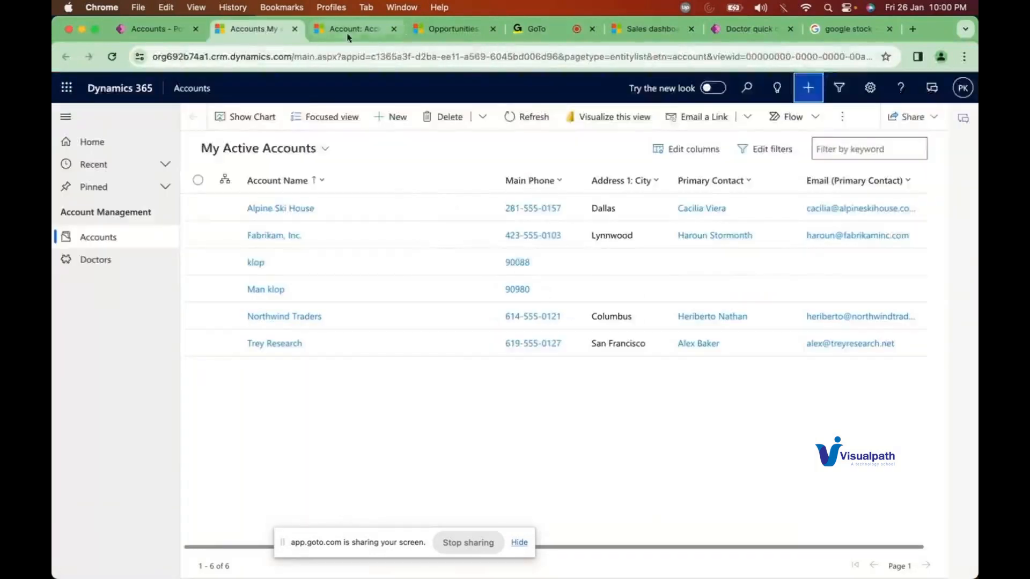
{"action": "left_click", "coordinate": [347, 37]}
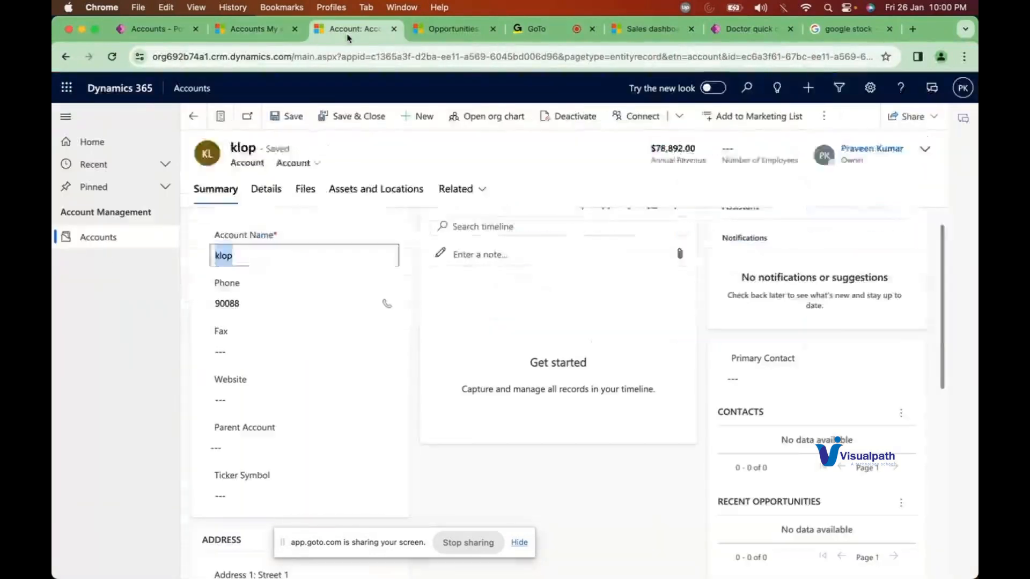
{"action": "left_click", "coordinate": [807, 88]}
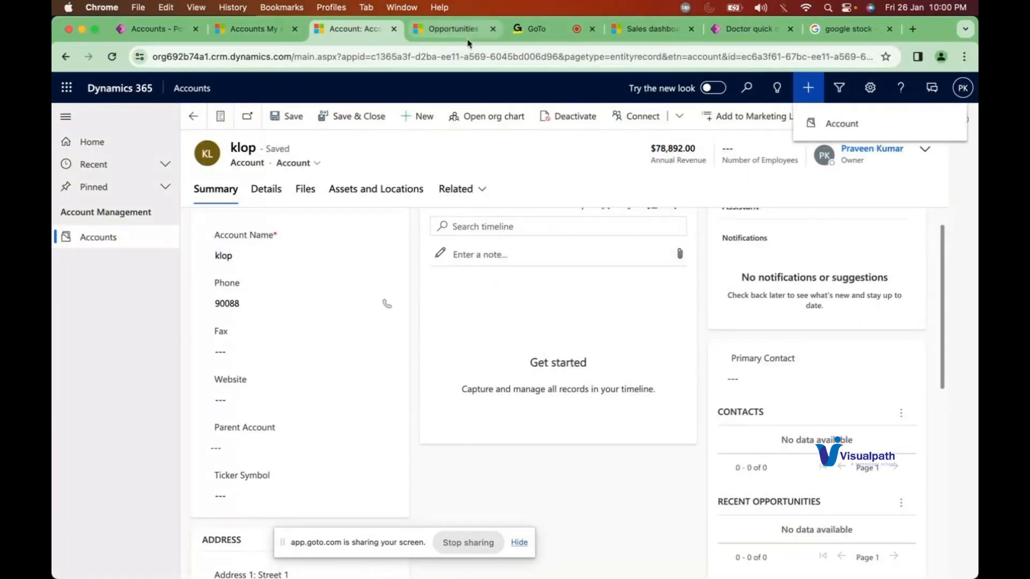
{"action": "left_click", "coordinate": [466, 32]}
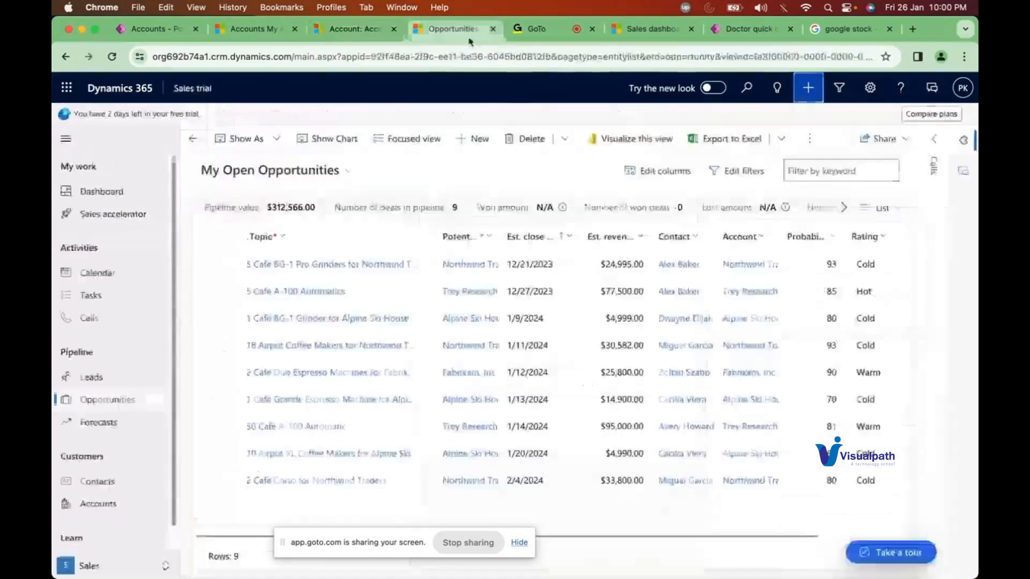
{"action": "left_click", "coordinate": [719, 33]}
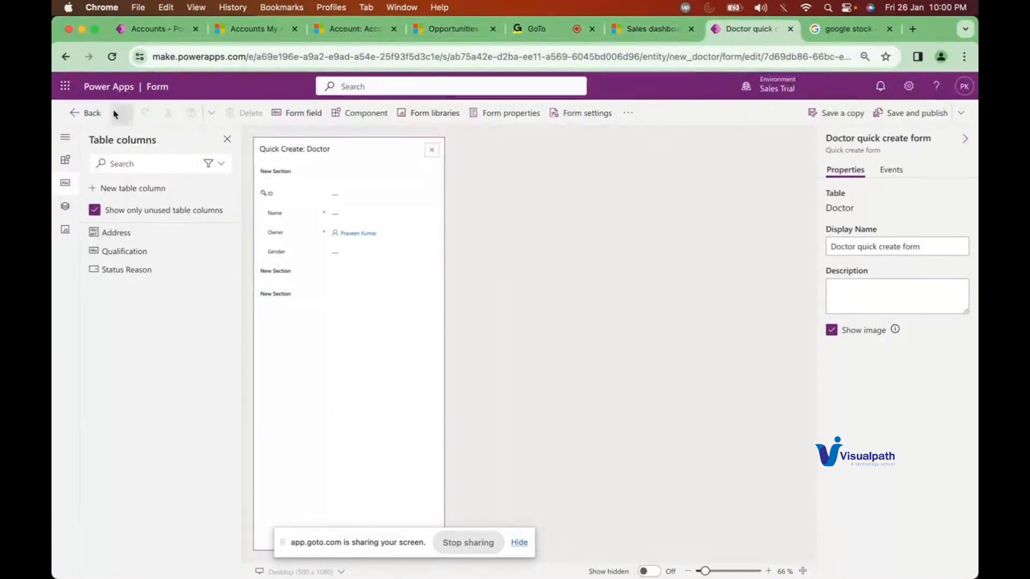
{"action": "left_click", "coordinate": [172, 39]}
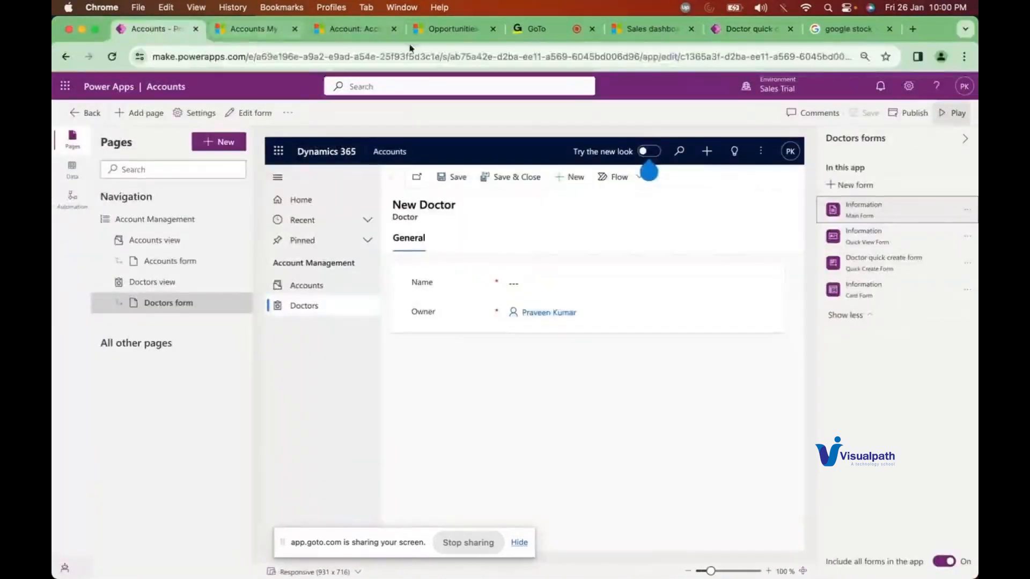
Open the Doctor quick create form in the running Accounts app and close it without saving
{"action": "left_click", "coordinate": [244, 31]}
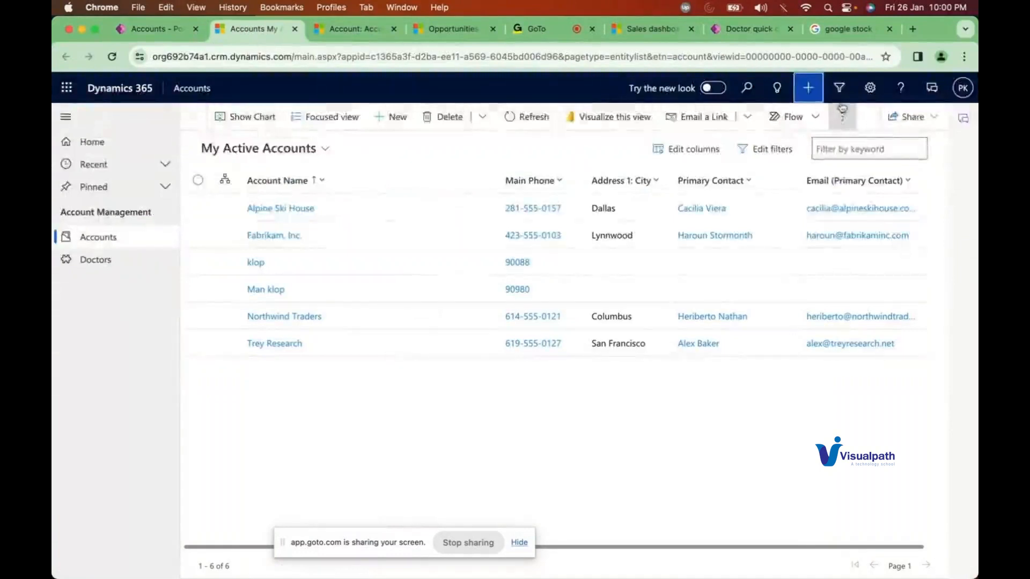
{"action": "left_click", "coordinate": [809, 88]}
{"action": "left_click", "coordinate": [857, 144]}
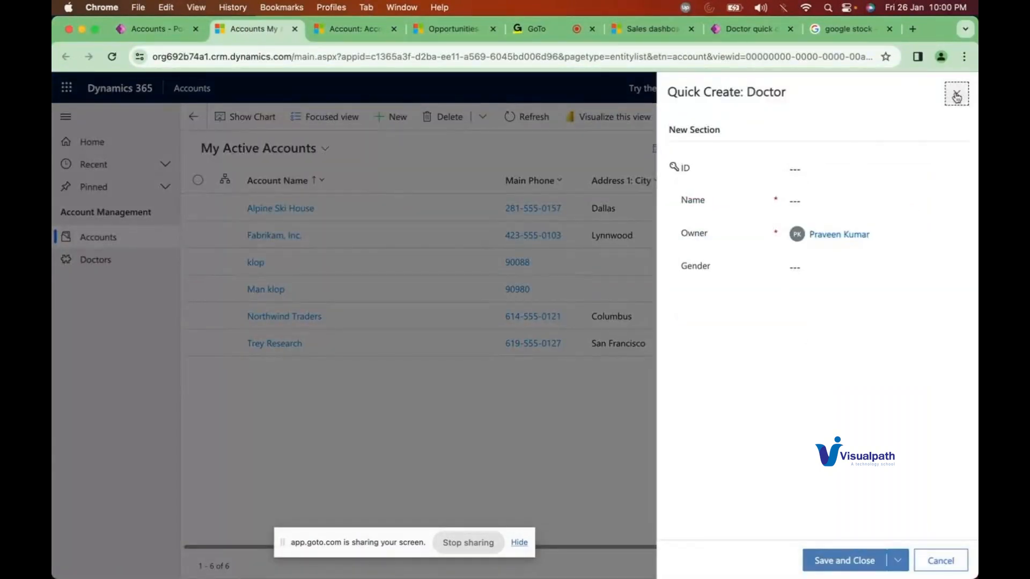
{"action": "left_click", "coordinate": [956, 94]}
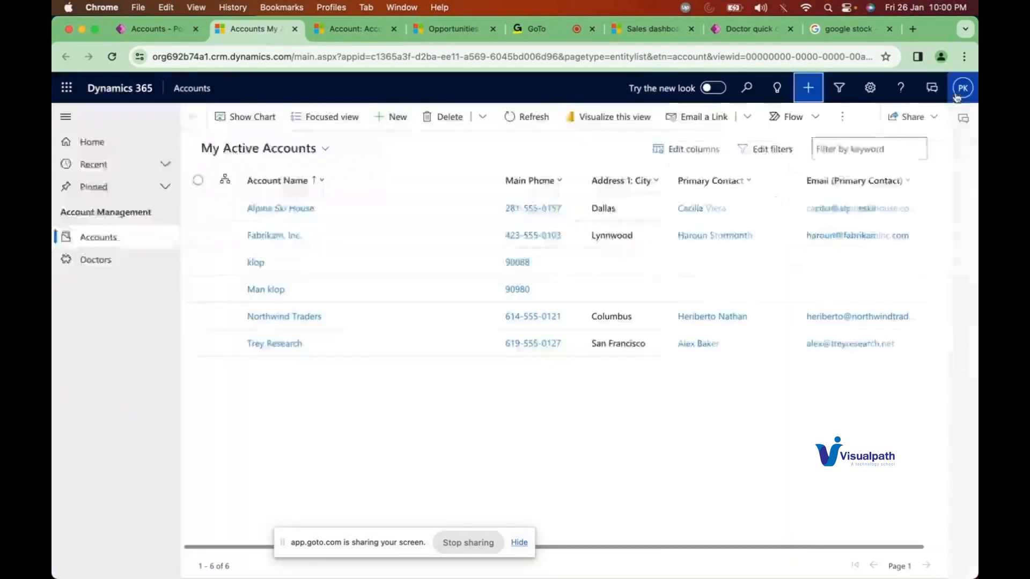
Open the Doctors list in the Accounts app and examine the main form for a new Doctor record
{"action": "left_click", "coordinate": [161, 31]}
{"action": "left_click", "coordinate": [236, 30]}
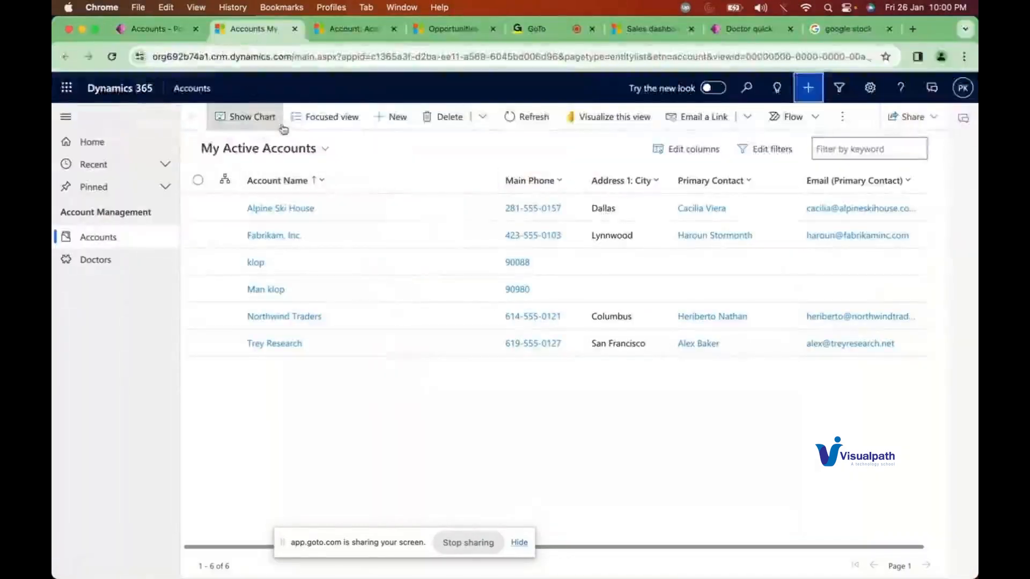
{"action": "left_click", "coordinate": [128, 261]}
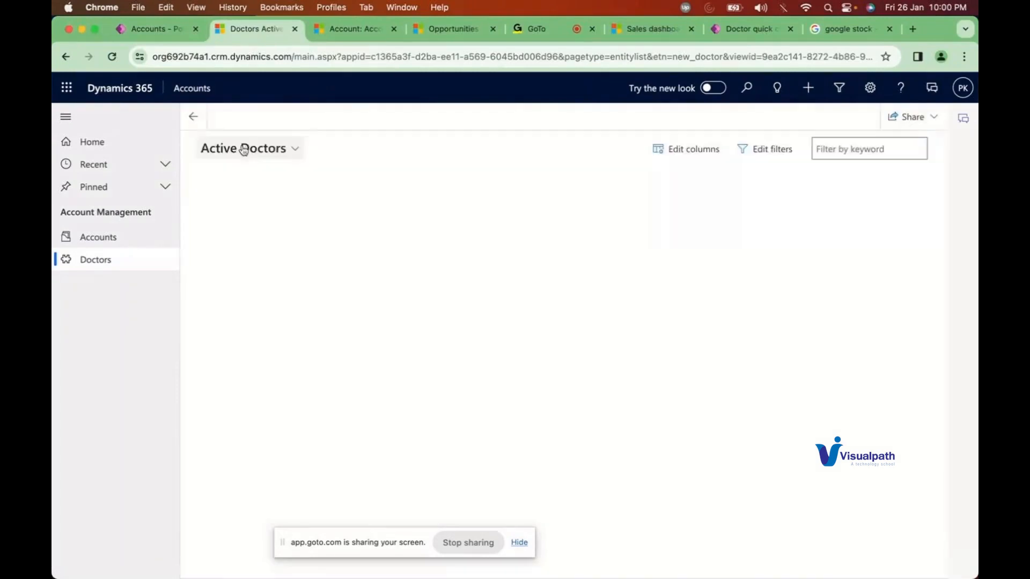
{"action": "left_click", "coordinate": [309, 118]}
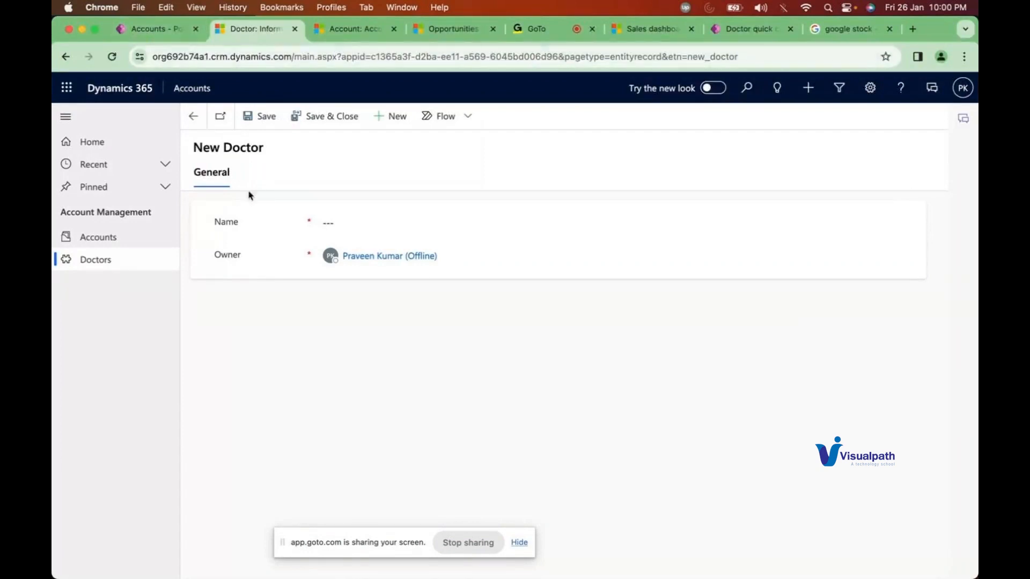
Switch the klop account record to the Account for Interactive experience form, and return to the new Doctor form
{"action": "left_click", "coordinate": [357, 30]}
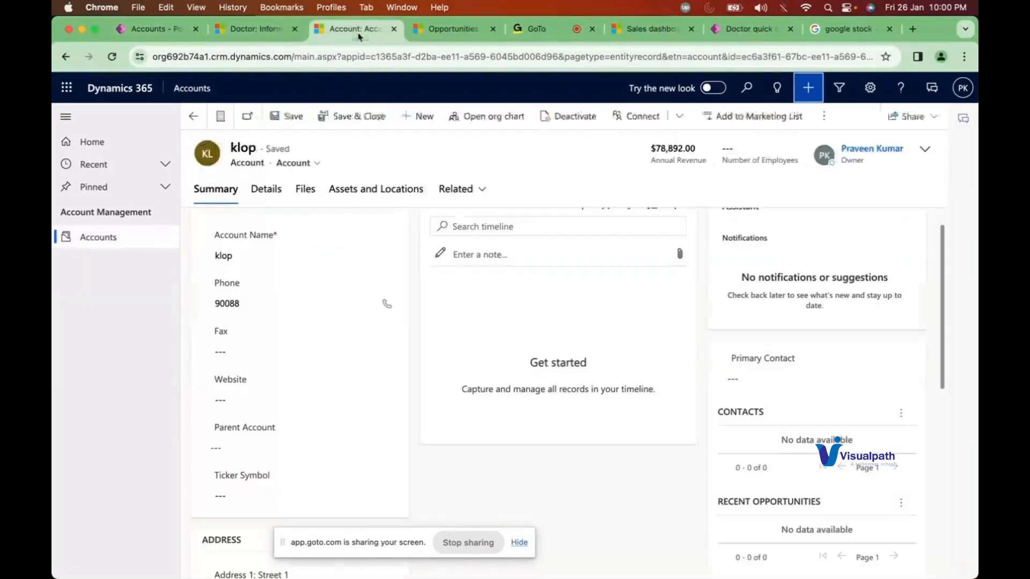
{"action": "left_click", "coordinate": [296, 164]}
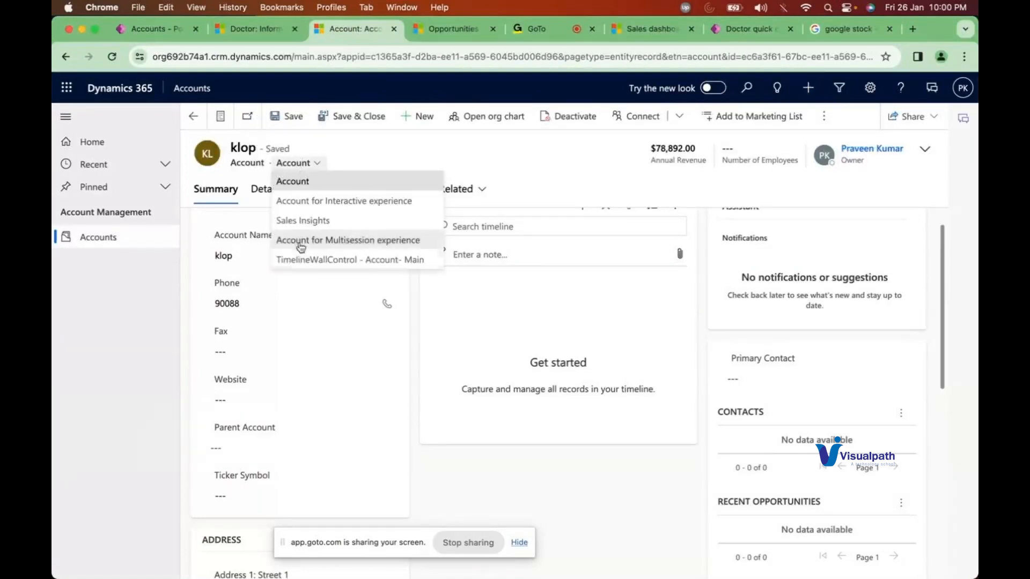
{"action": "left_click", "coordinate": [325, 202]}
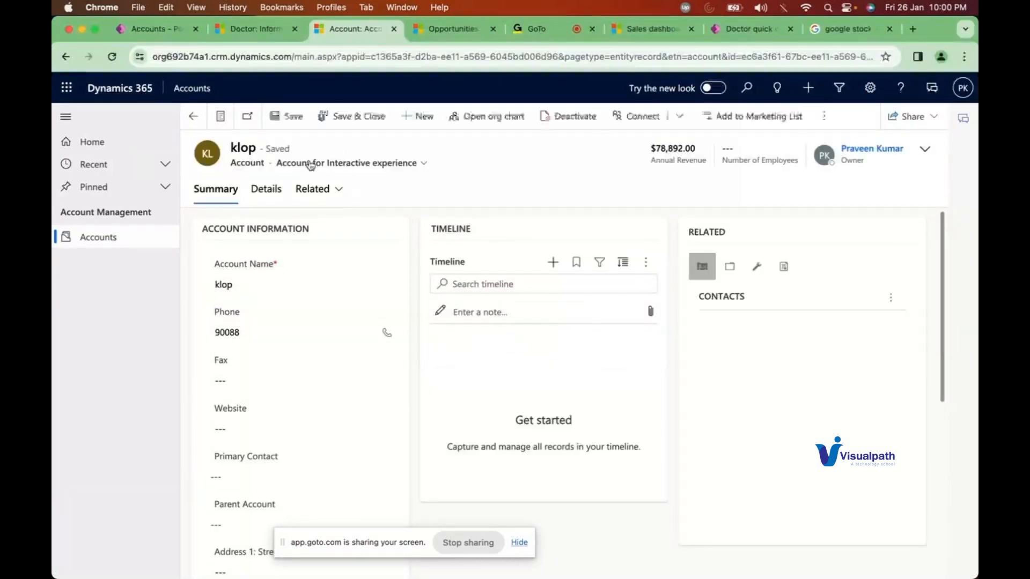
{"action": "left_click", "coordinate": [244, 37]}
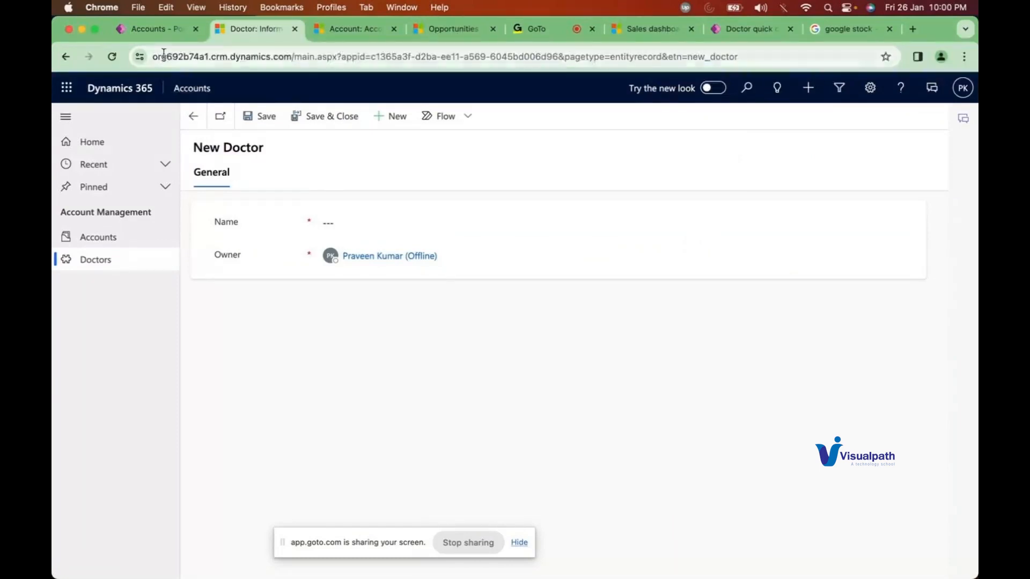
Leave the Accounts app designer and list the forms of the Doctor table in the Demo solution
{"action": "left_click", "coordinate": [149, 32]}
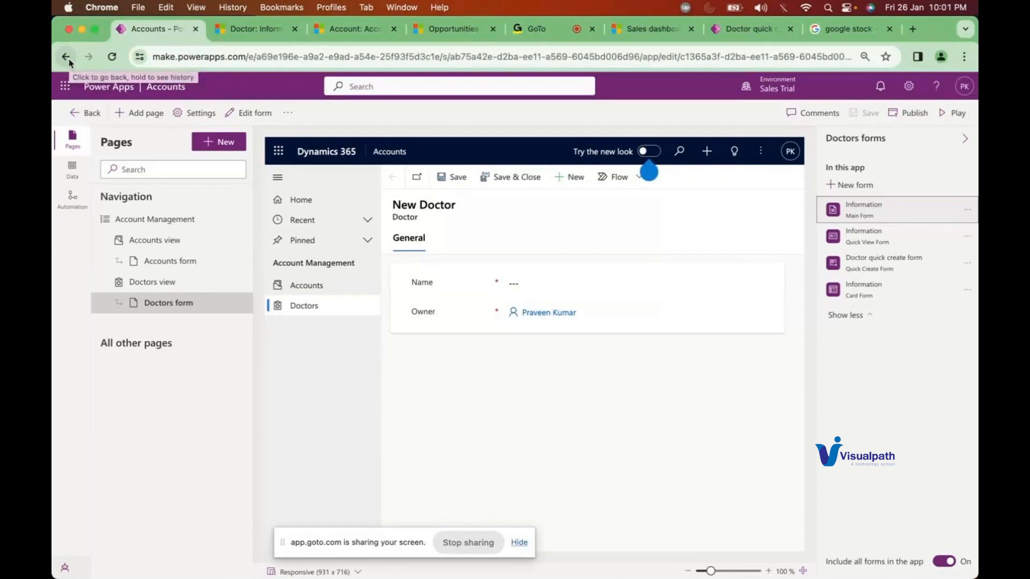
{"action": "left_click", "coordinate": [66, 57]}
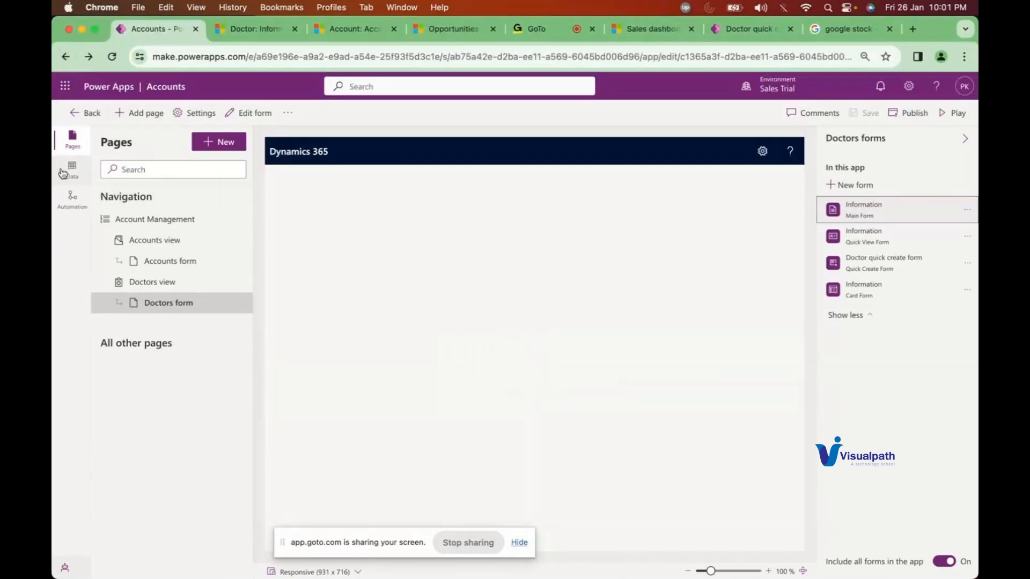
{"action": "left_click", "coordinate": [76, 111]}
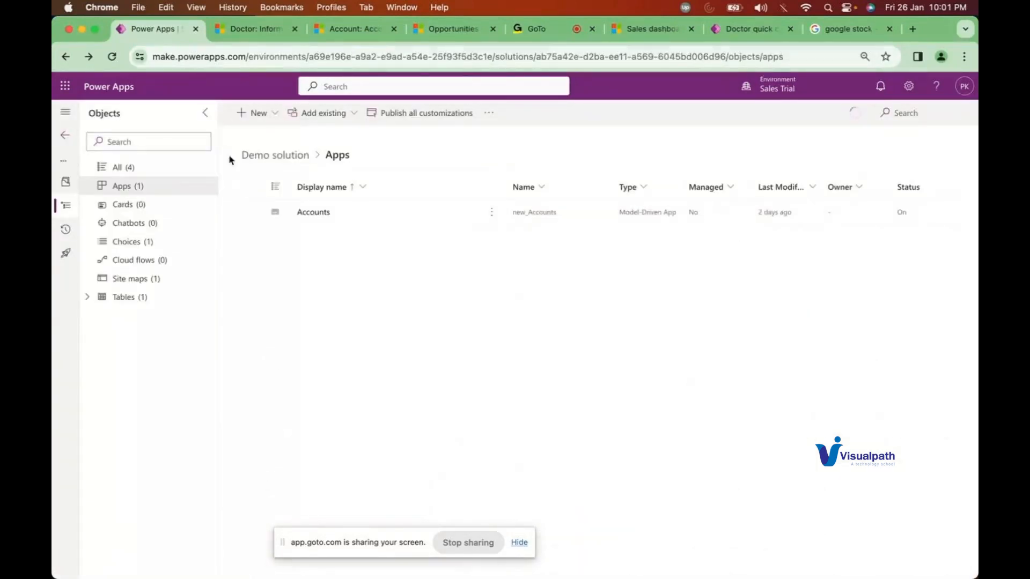
{"action": "left_click", "coordinate": [88, 298]}
{"action": "left_click", "coordinate": [102, 317]}
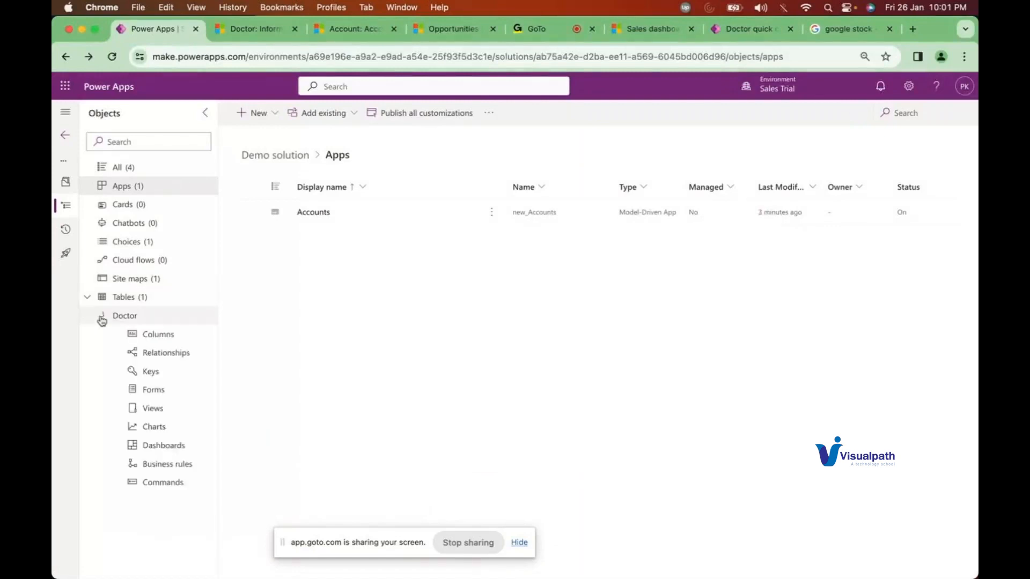
{"action": "left_click", "coordinate": [150, 389]}
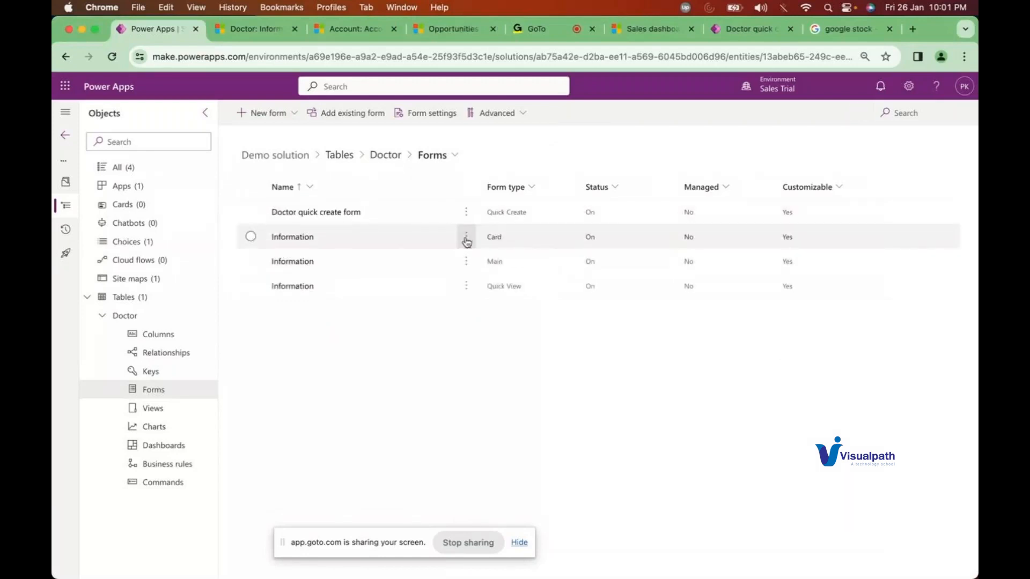
{"action": "left_click", "coordinate": [466, 237]}
{"action": "left_click", "coordinate": [391, 336]}
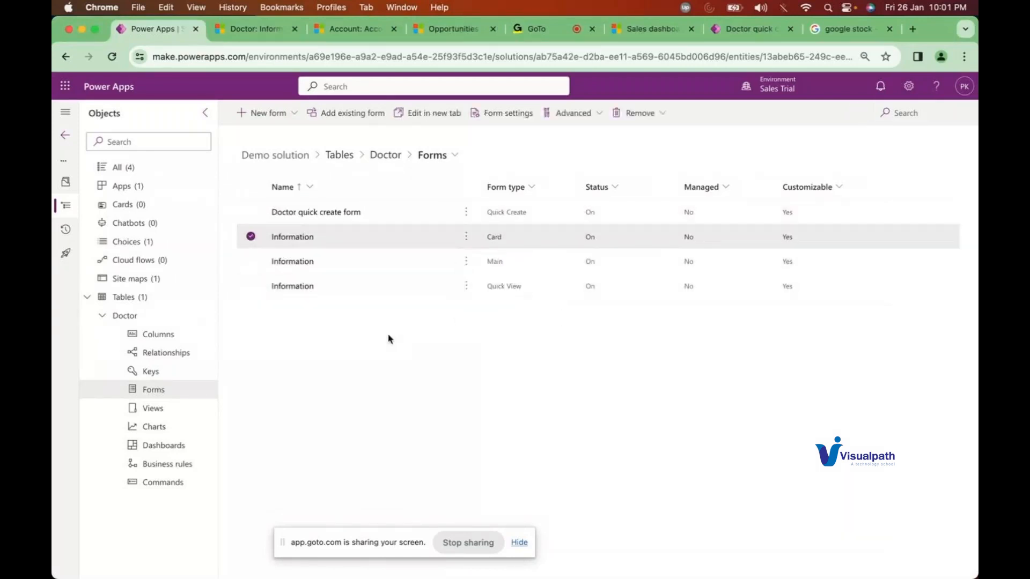
{"action": "left_click", "coordinate": [466, 261]}
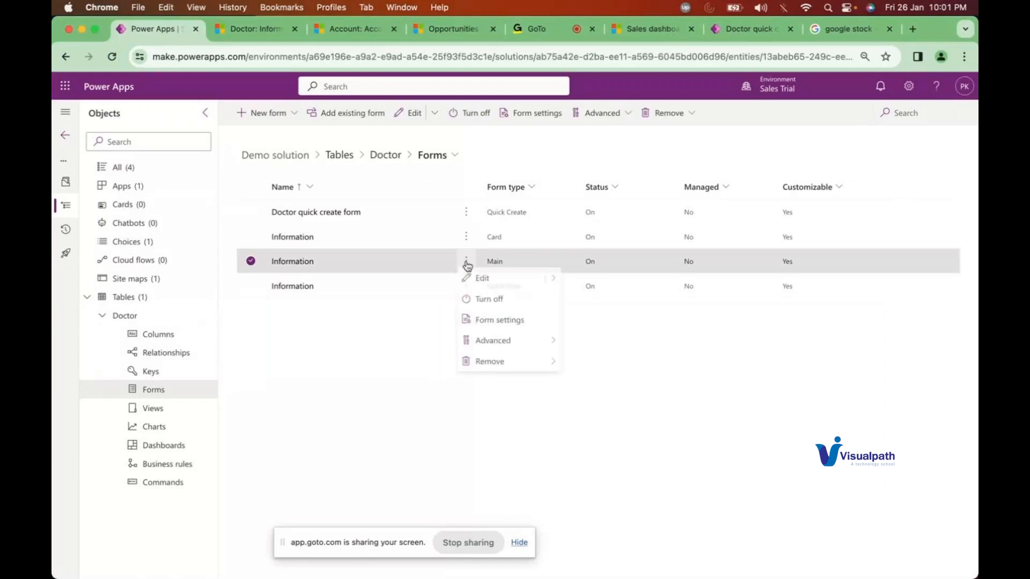
{"action": "left_click", "coordinate": [496, 327]}
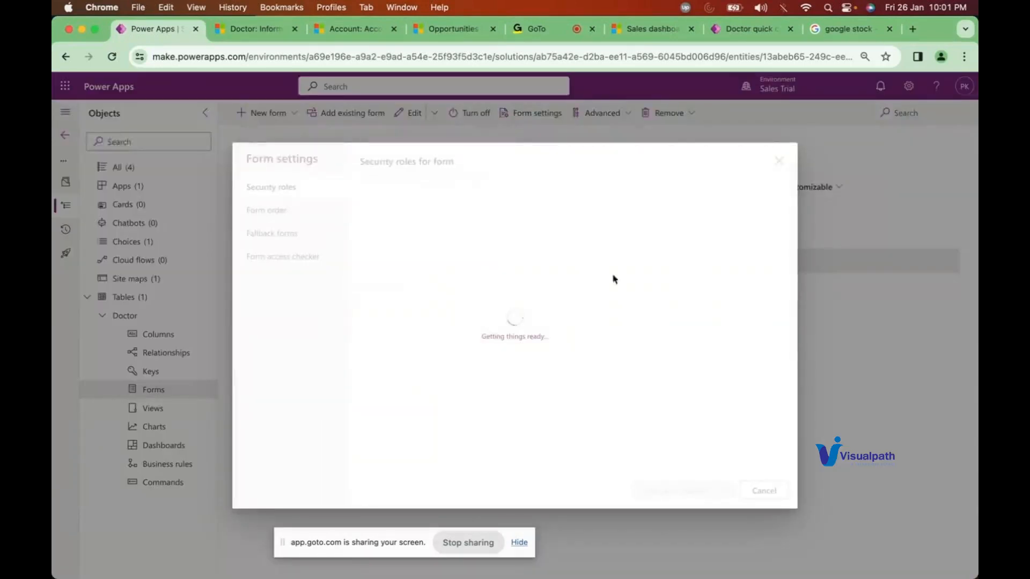
{"action": "left_click", "coordinate": [779, 161]}
Save a copy of the Doctor table's Information main form with the display name Demo form, and publish the copy
{"action": "left_click", "coordinate": [293, 262]}
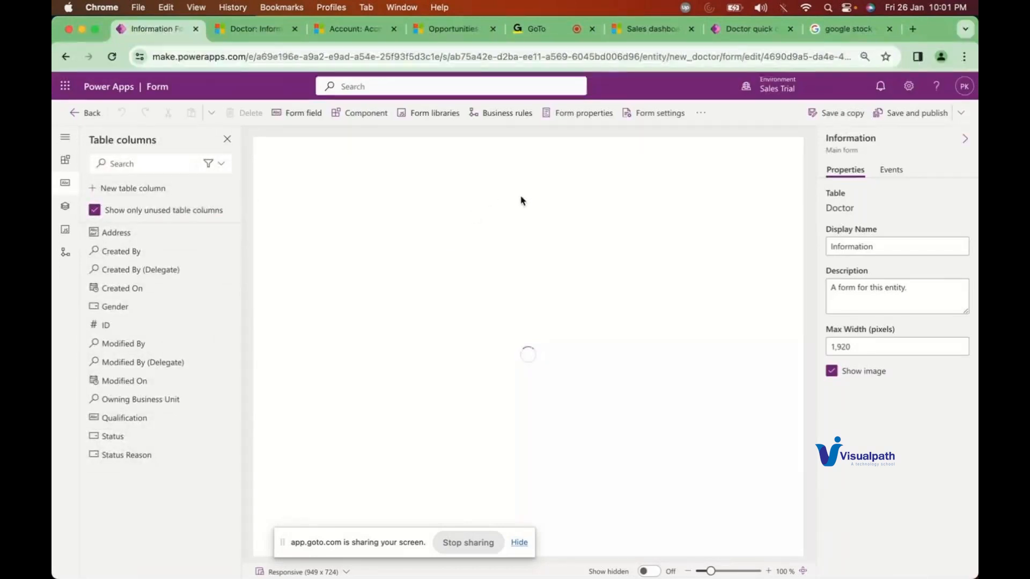
{"action": "left_click", "coordinate": [840, 117]}
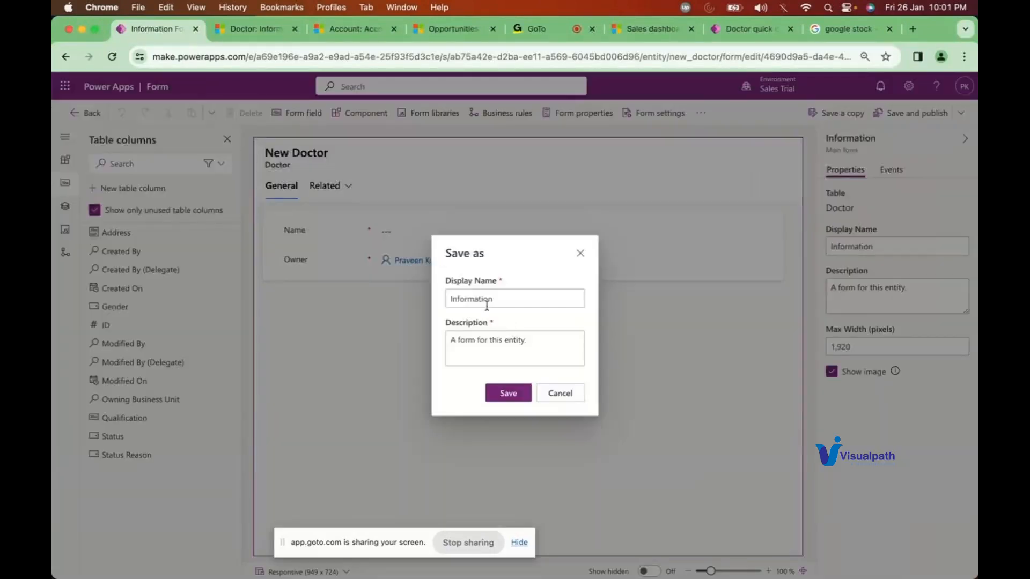
{"action": "left_click", "coordinate": [486, 303]}
{"action": "type", "text": "Dem"}
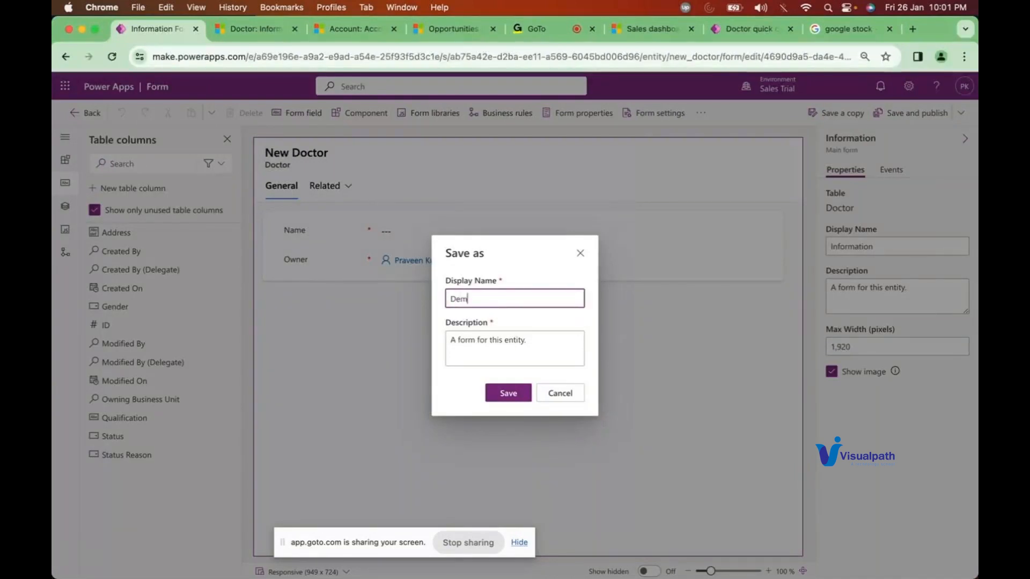
{"action": "type", "text": "o form"}
{"action": "key", "text": "Tab"}
{"action": "left_click", "coordinate": [505, 393]}
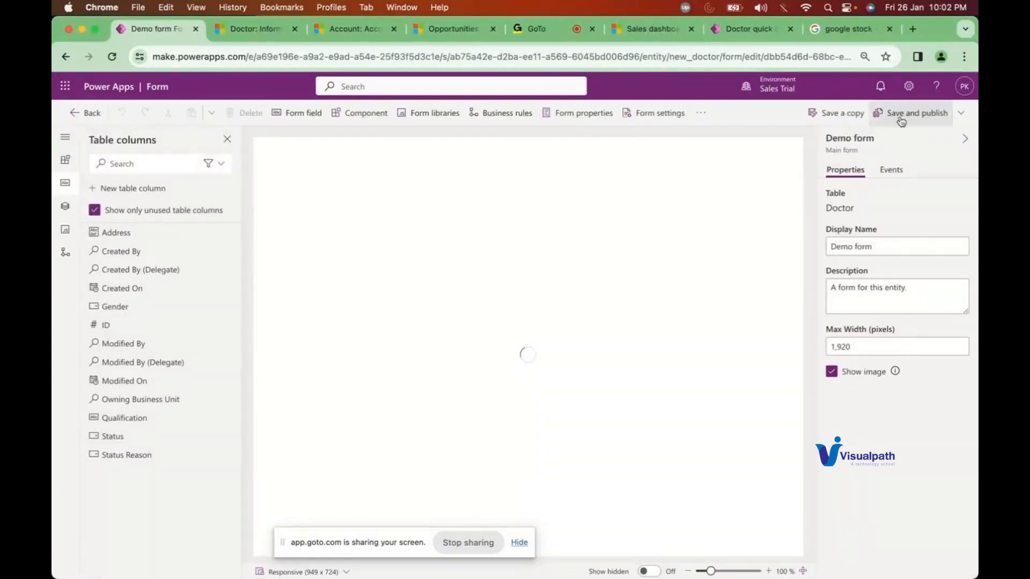
{"action": "left_click", "coordinate": [906, 119]}
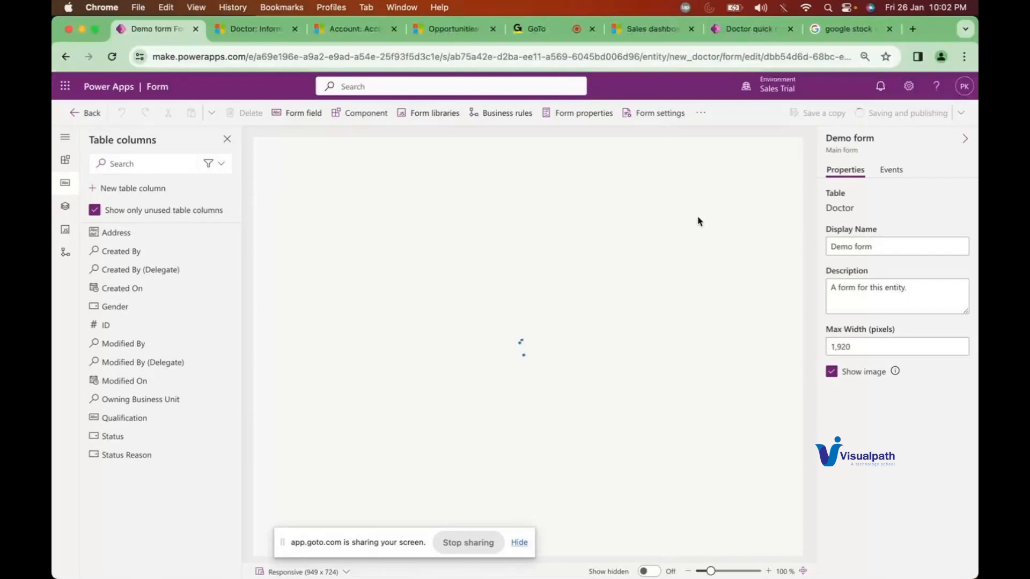
Leave the form editor and open the Accounts app for editing from the Demo solution's apps
{"action": "left_click", "coordinate": [249, 30]}
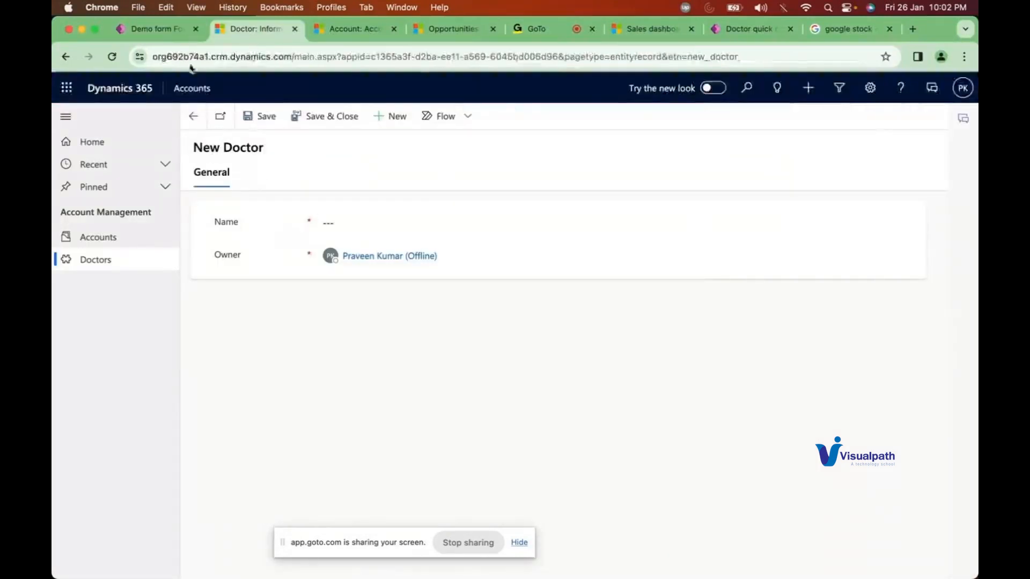
{"action": "left_click", "coordinate": [158, 32]}
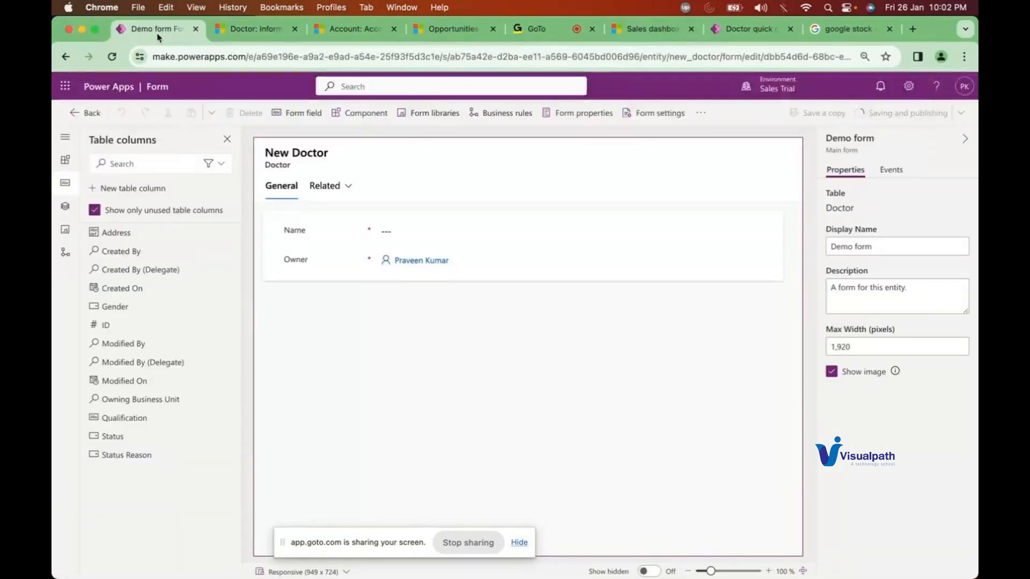
{"action": "left_click", "coordinate": [75, 119]}
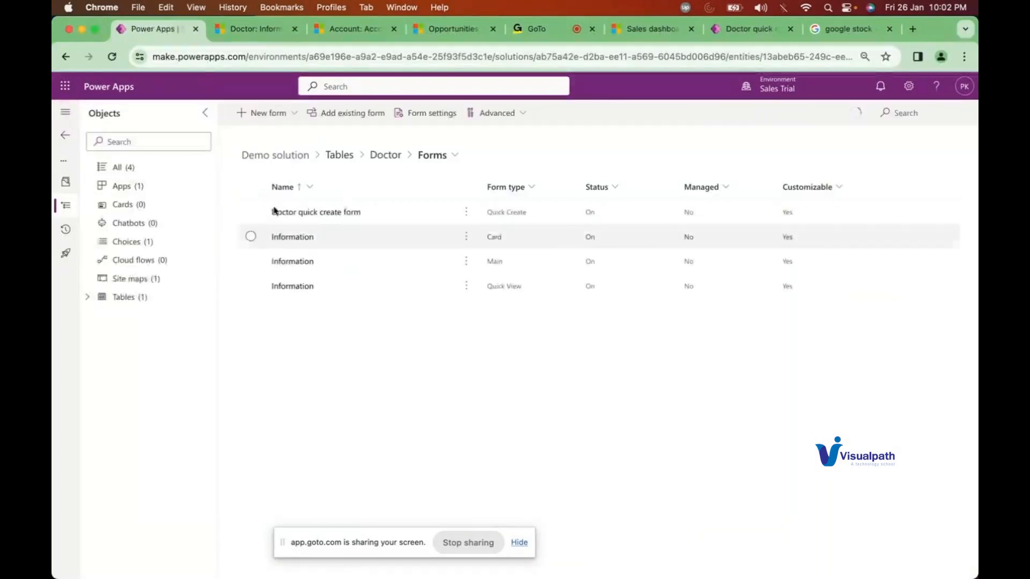
{"action": "left_click", "coordinate": [123, 187]}
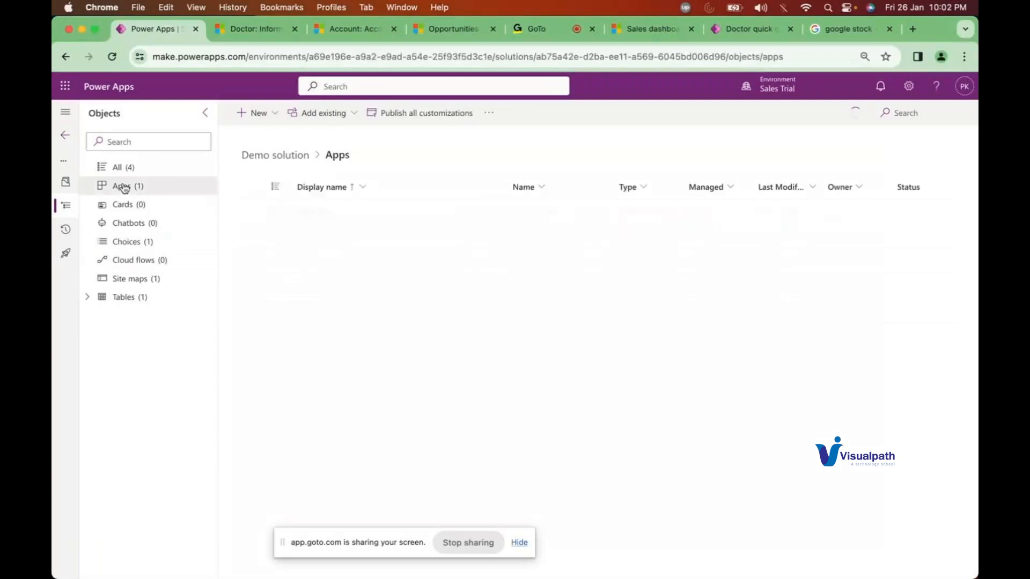
{"action": "left_click", "coordinate": [312, 213]}
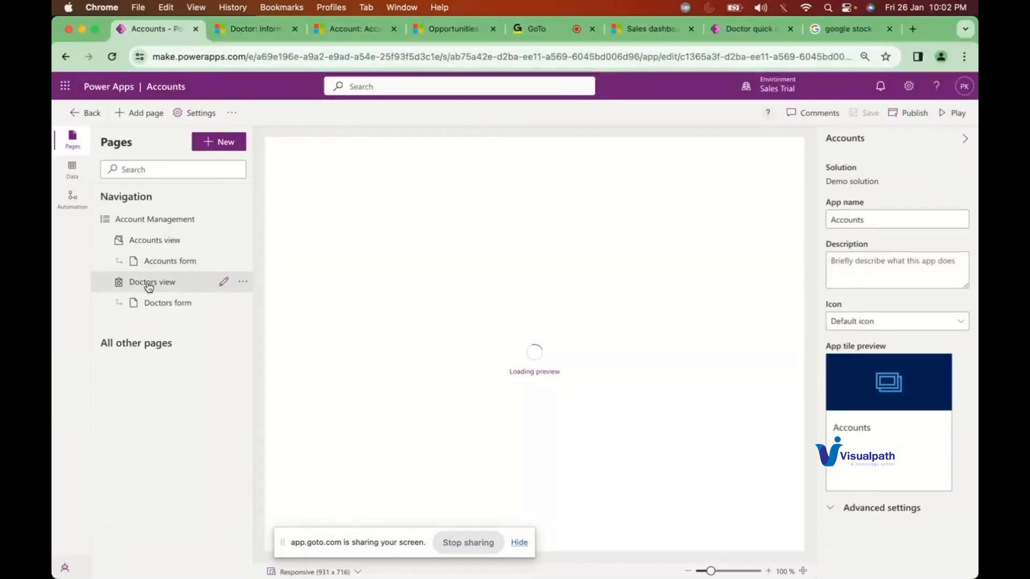
Show the full list of Doctors forms included in the Accounts app, and publish the app
{"action": "left_click", "coordinate": [149, 284]}
{"action": "left_click", "coordinate": [162, 302]}
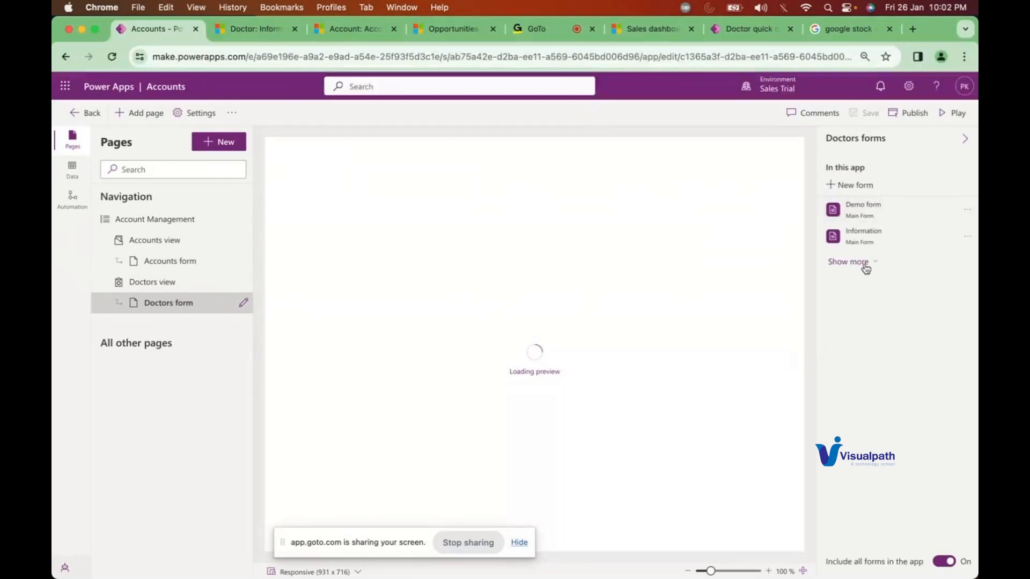
{"action": "left_click", "coordinate": [864, 262]}
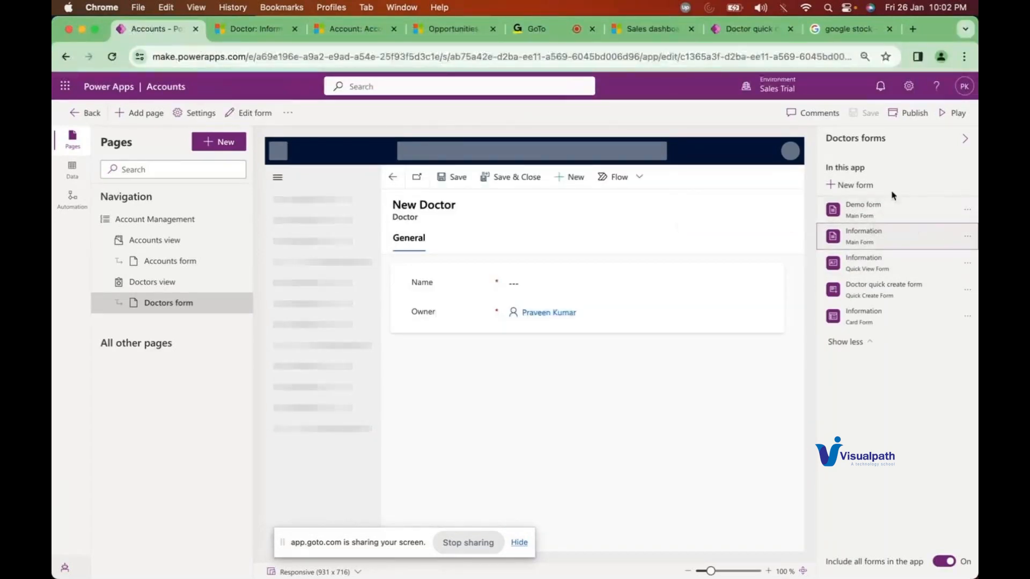
{"action": "left_click", "coordinate": [904, 118]}
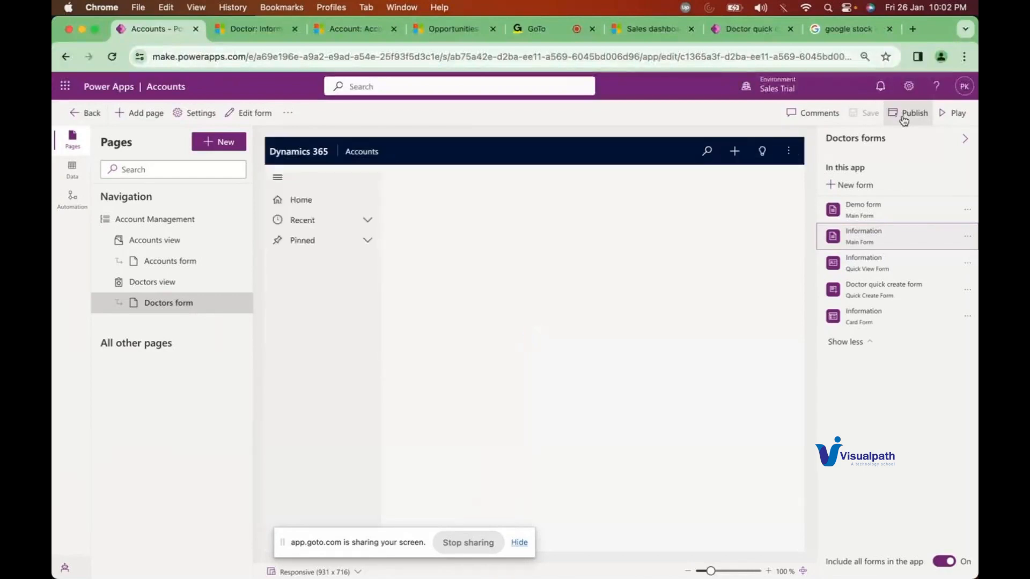
{"action": "left_click", "coordinate": [855, 184]}
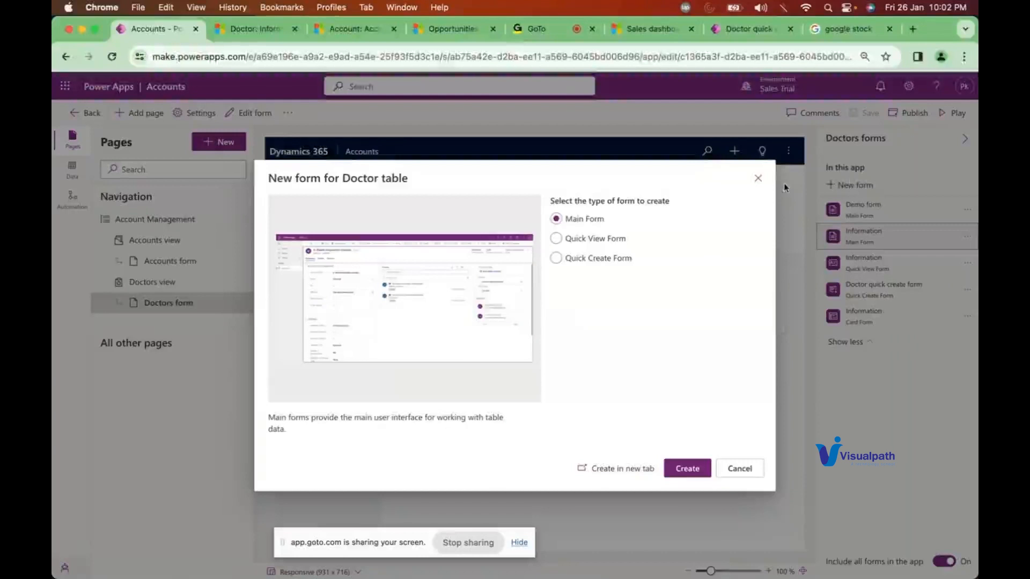
{"action": "left_click", "coordinate": [758, 179]}
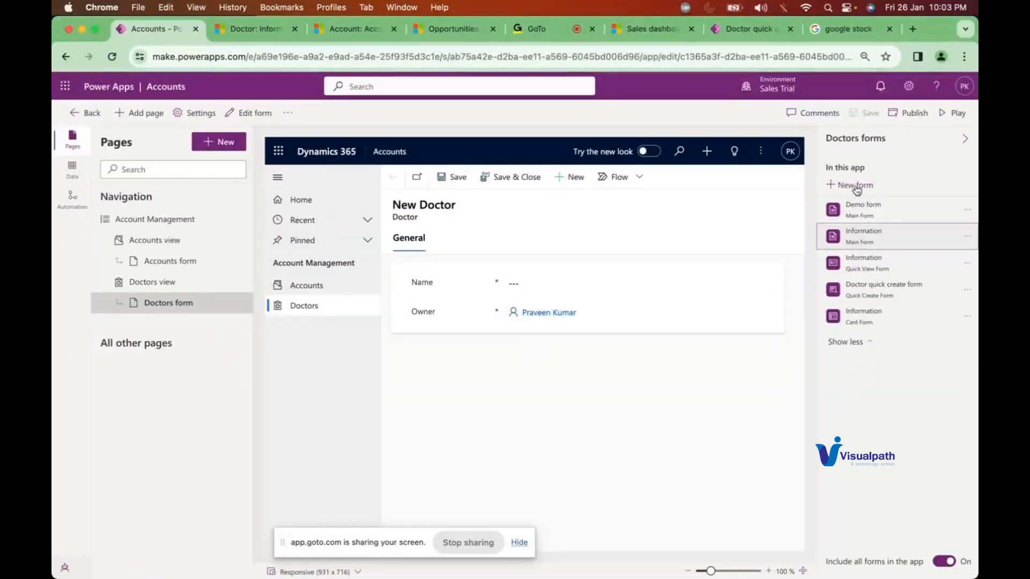
{"action": "left_click", "coordinate": [856, 188]}
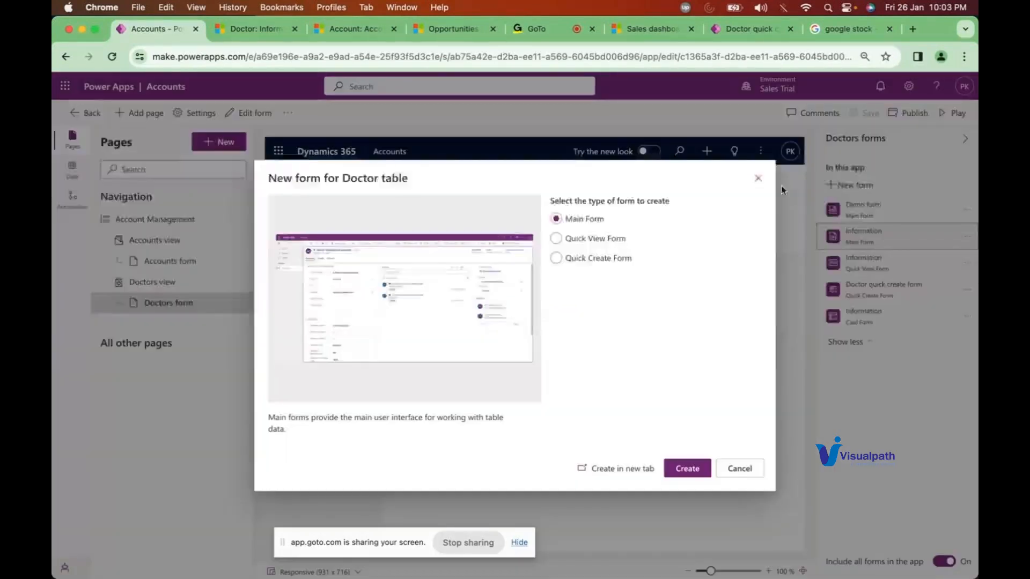
{"action": "left_click", "coordinate": [759, 179]}
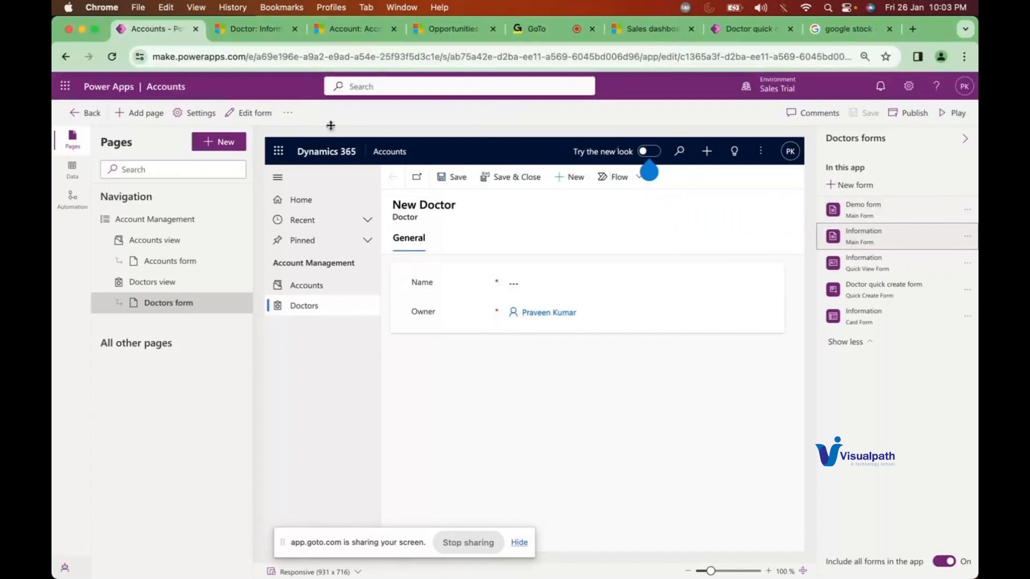
Switch the Accounts app to the classic App Designer and examine the forms included for the Account and Doctor tables
{"action": "left_click", "coordinate": [288, 113]}
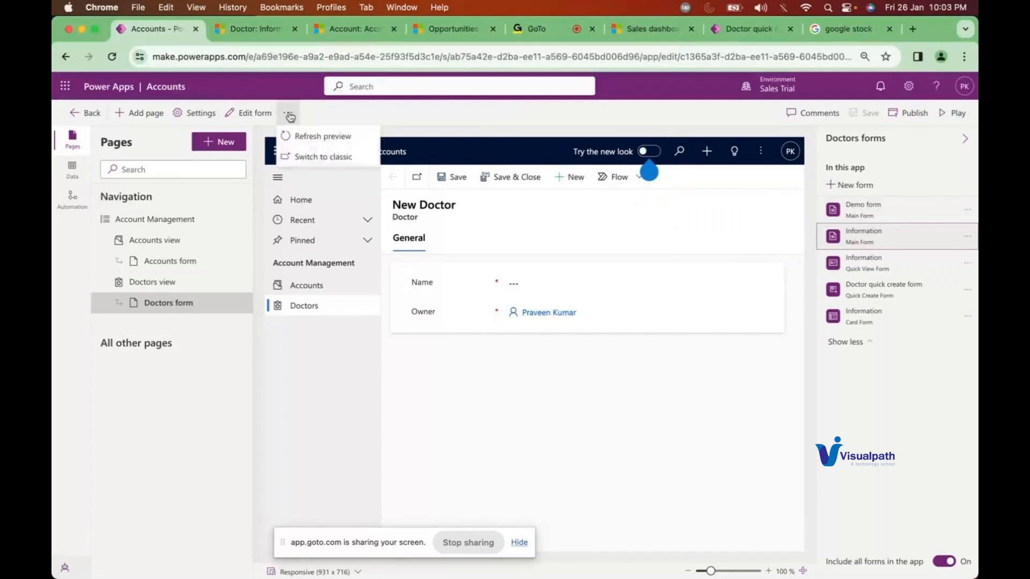
{"action": "left_click", "coordinate": [317, 156]}
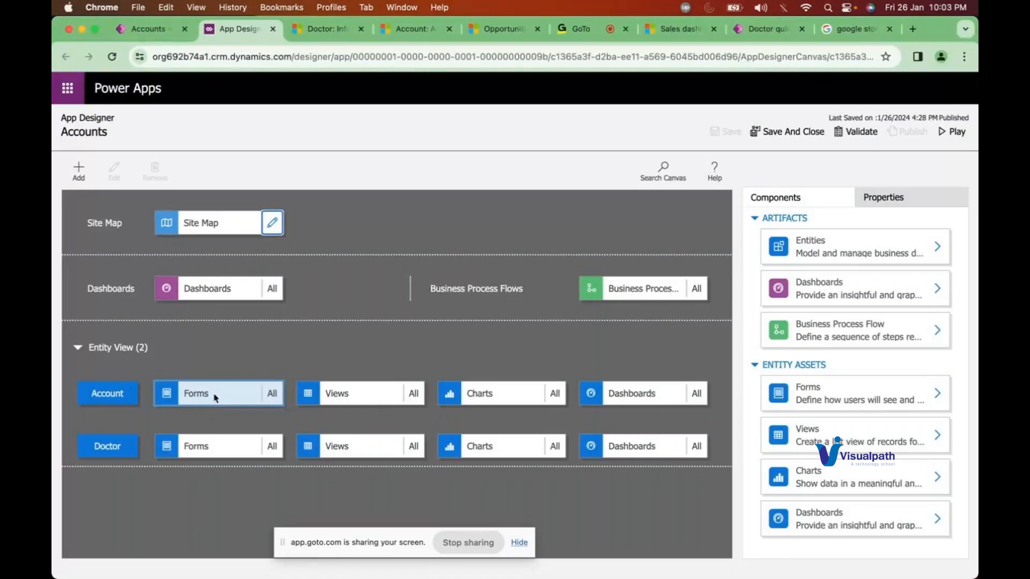
{"action": "left_click", "coordinate": [213, 400]}
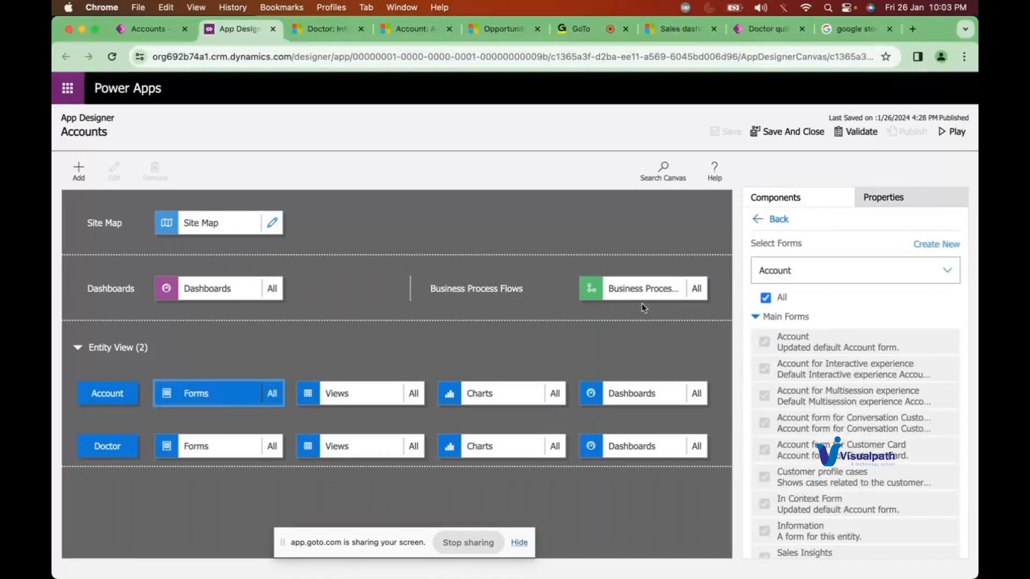
{"action": "scroll", "coordinate": [798, 348], "scroll_direction": "down", "scroll_amount": 10}
{"action": "scroll", "coordinate": [797, 408], "scroll_direction": "up", "scroll_amount": 10}
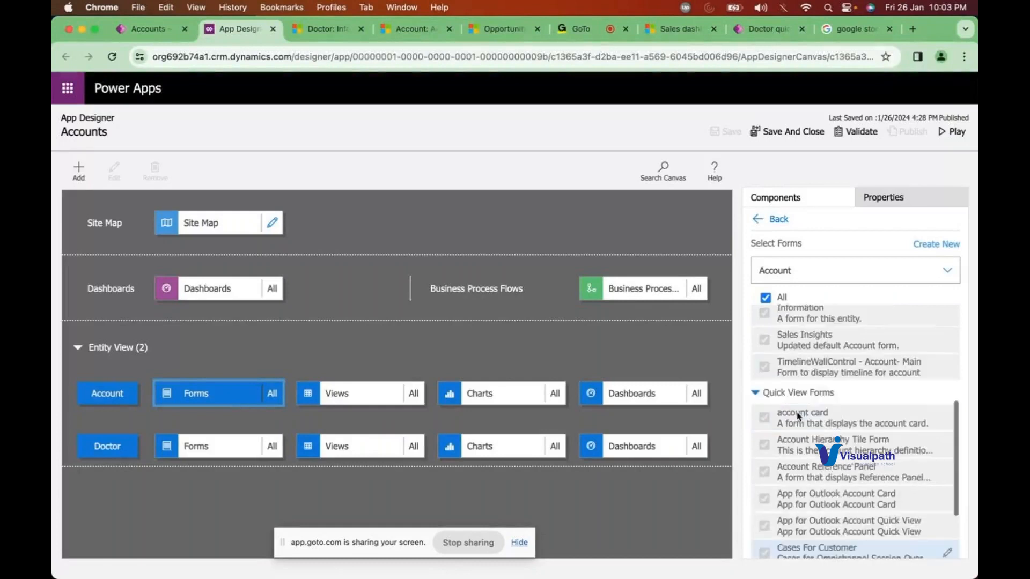
{"action": "left_click", "coordinate": [241, 446]}
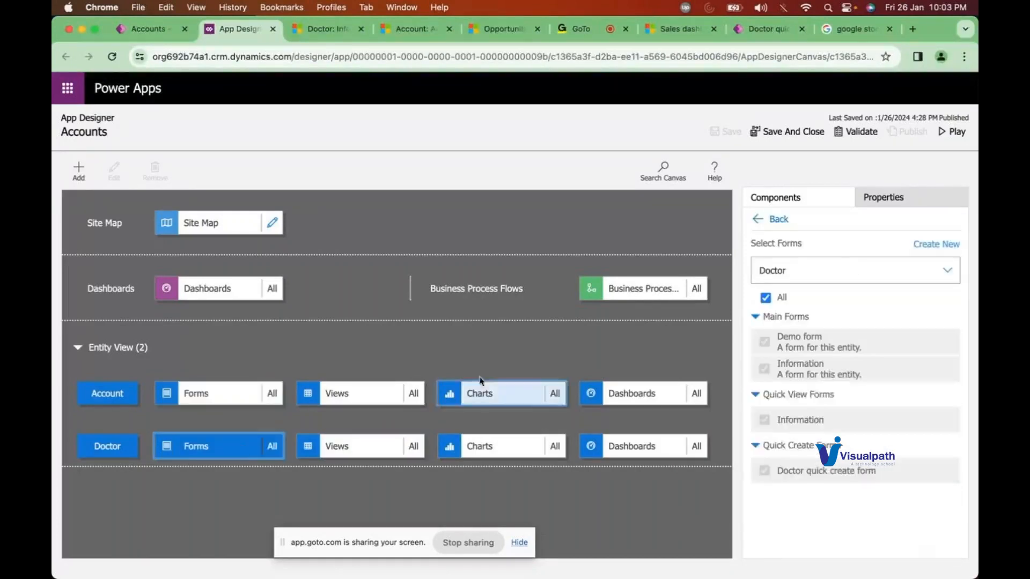
Try restricting the Doctor table to the Demo form and Information main forms, and leave the classic designer without saving
{"action": "left_click", "coordinate": [766, 299]}
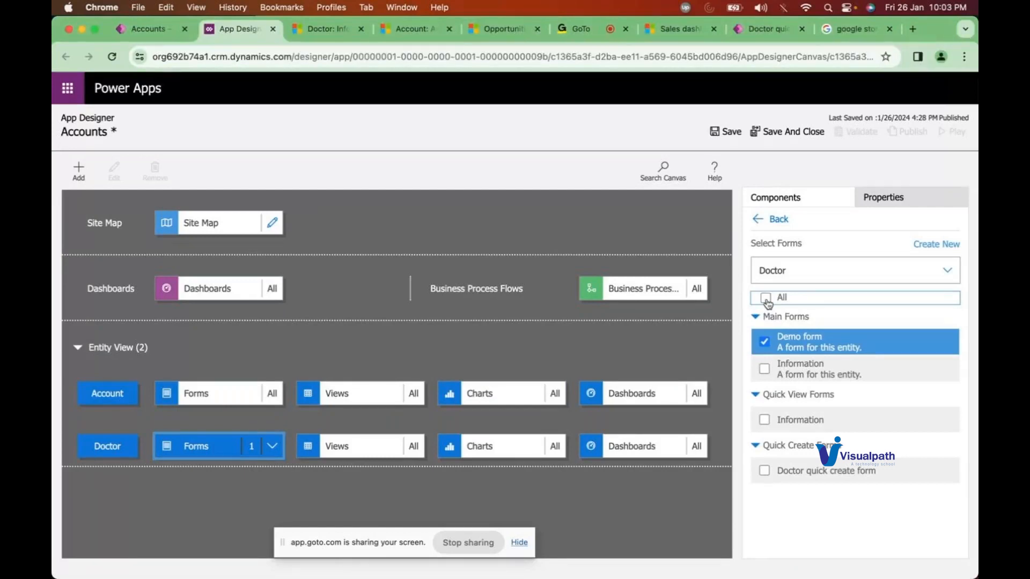
{"action": "left_click", "coordinate": [767, 299]}
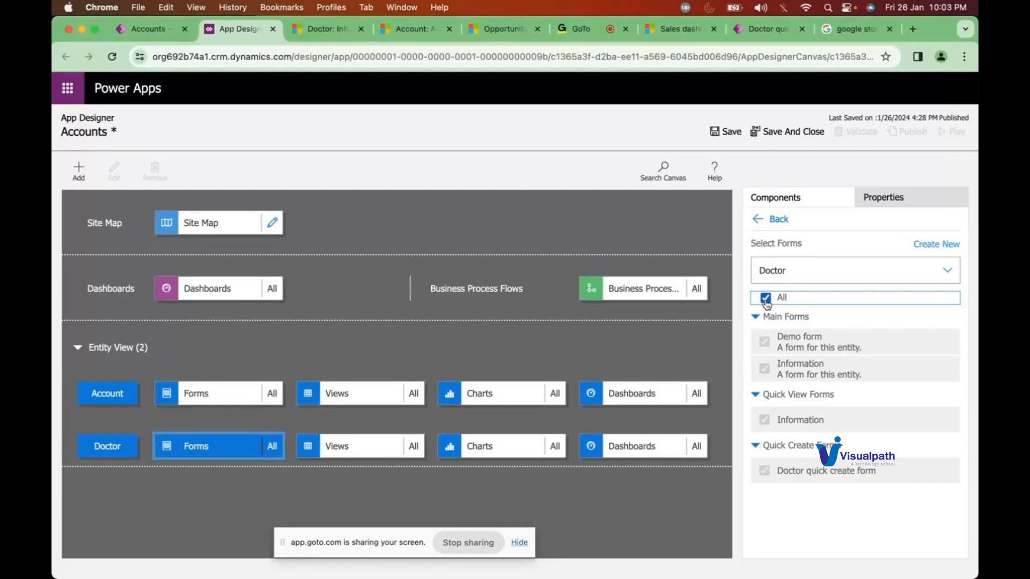
{"action": "left_click", "coordinate": [764, 342]}
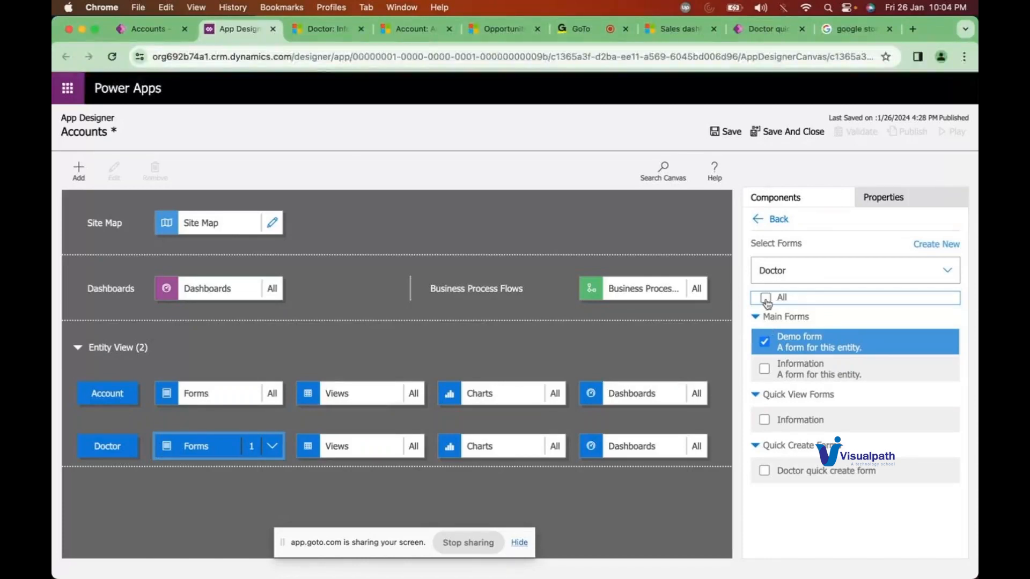
{"action": "left_click", "coordinate": [885, 368]}
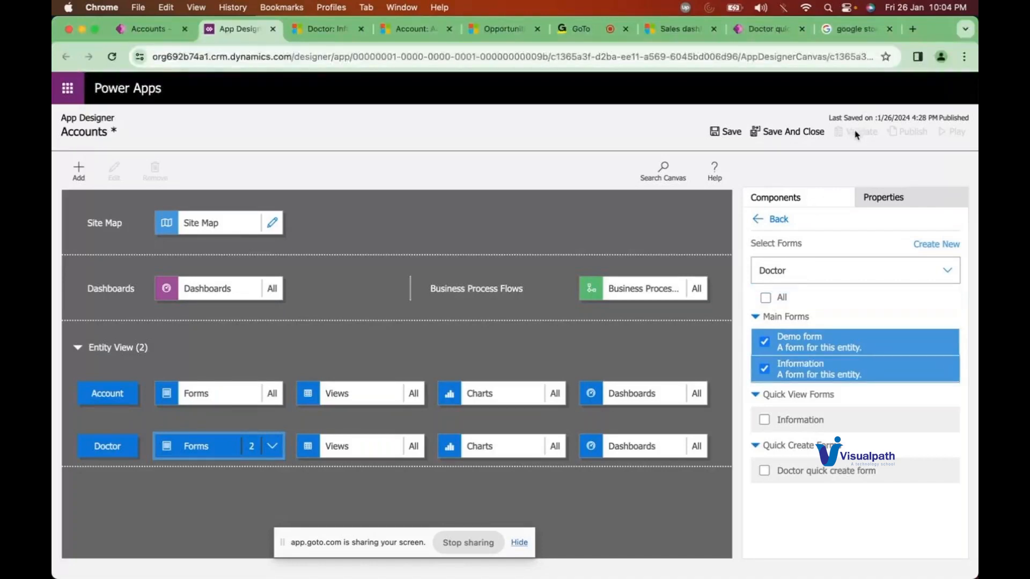
{"action": "left_click", "coordinate": [273, 30]}
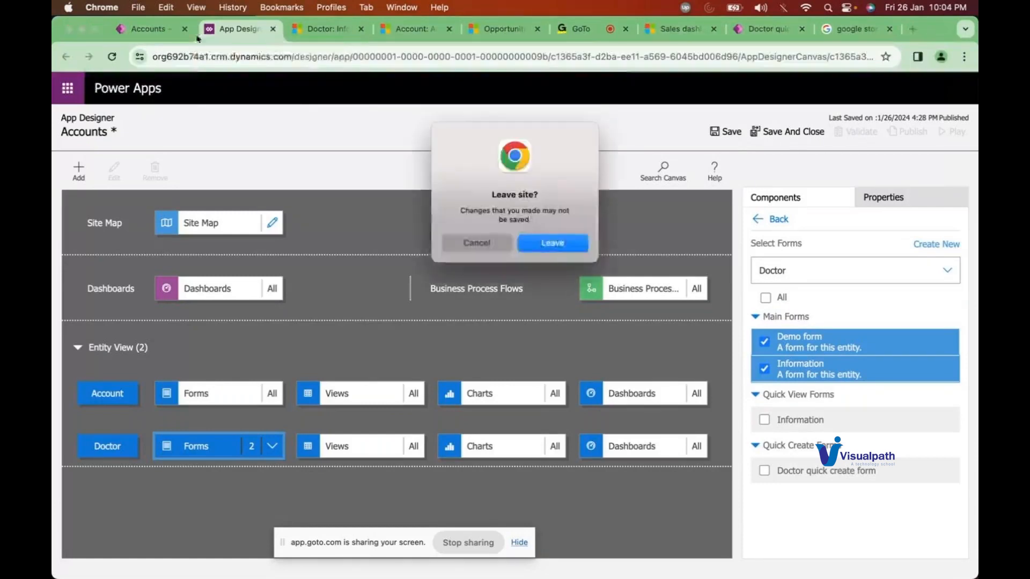
{"action": "left_click", "coordinate": [547, 250]}
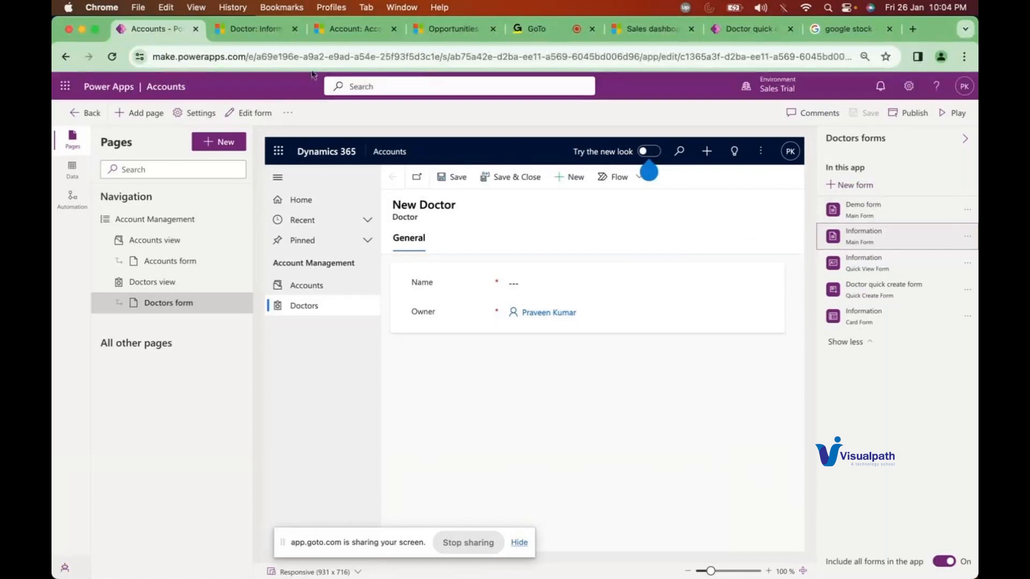
{"action": "left_click", "coordinate": [287, 114]}
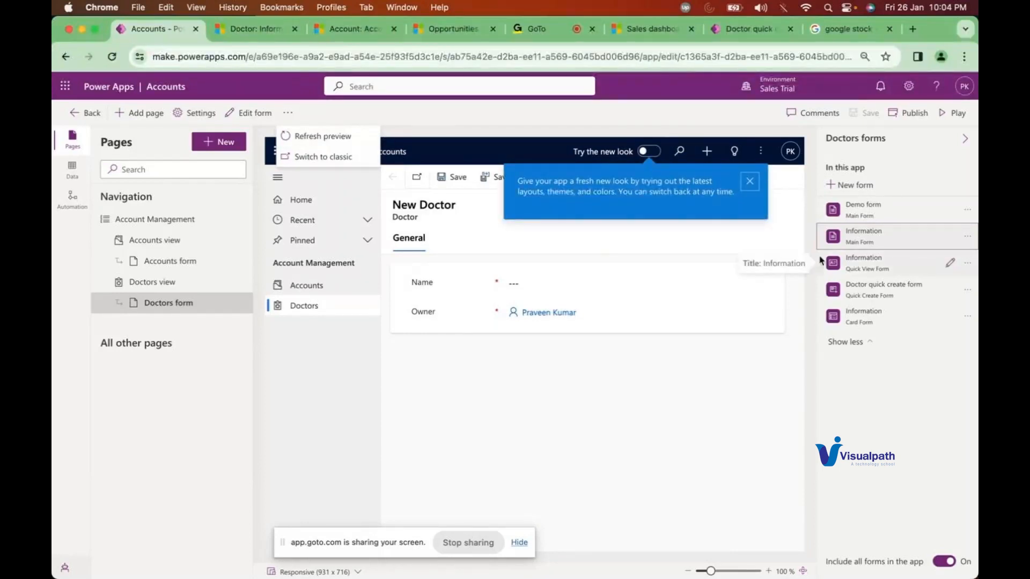
{"action": "left_click", "coordinate": [968, 212]}
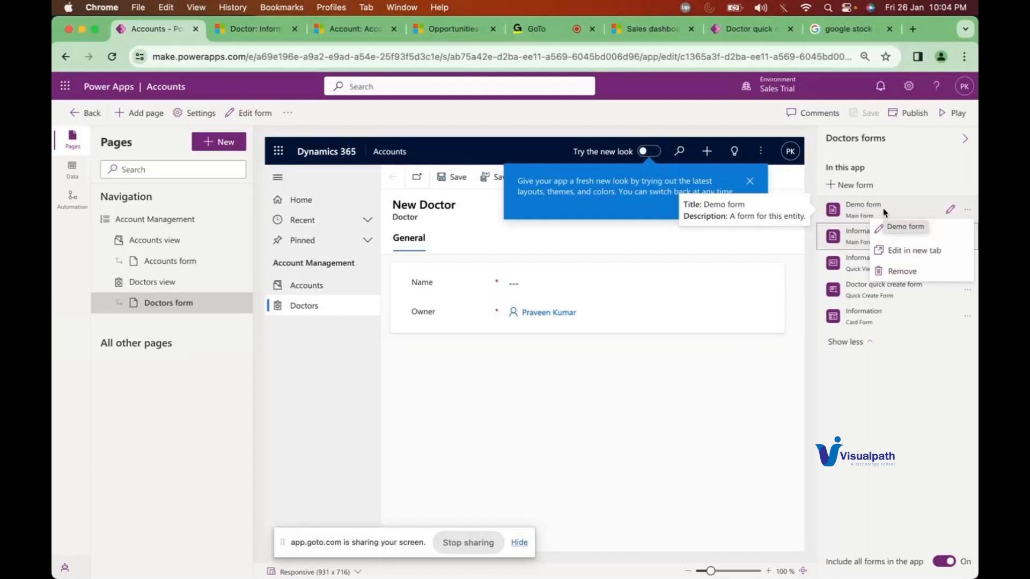
{"action": "left_click", "coordinate": [332, 38]}
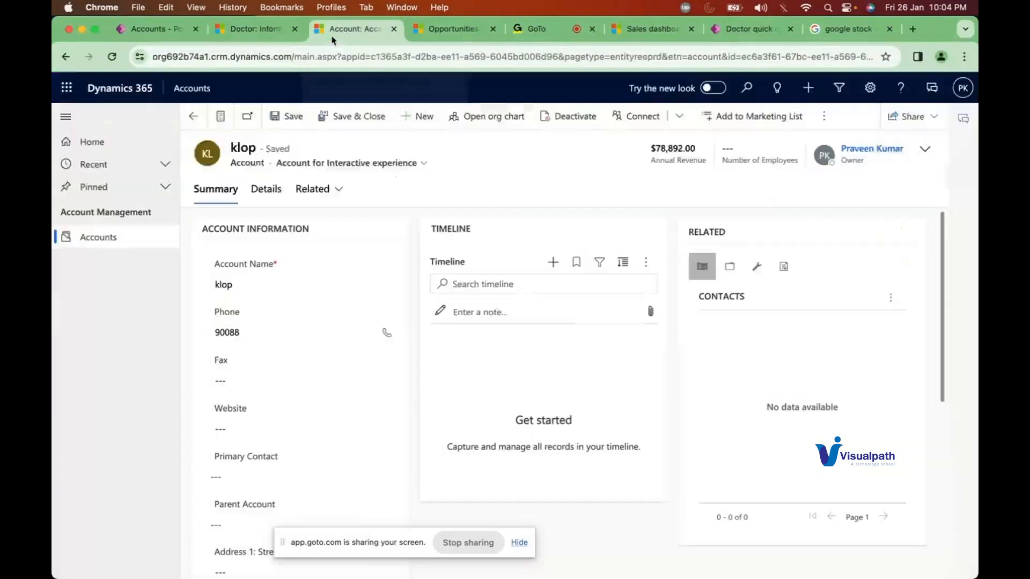
{"action": "left_click", "coordinate": [255, 34]}
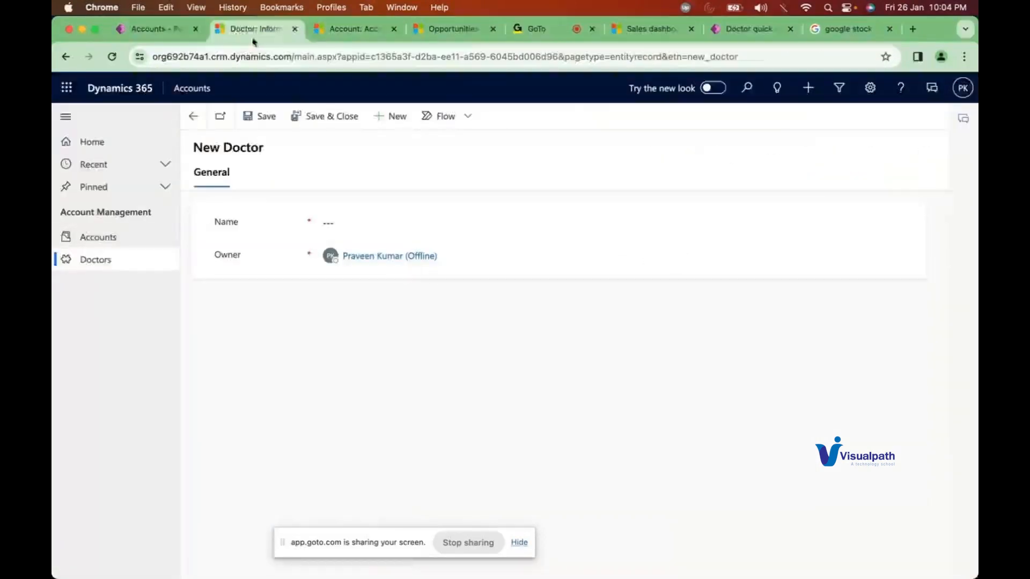
{"action": "left_click", "coordinate": [164, 31]}
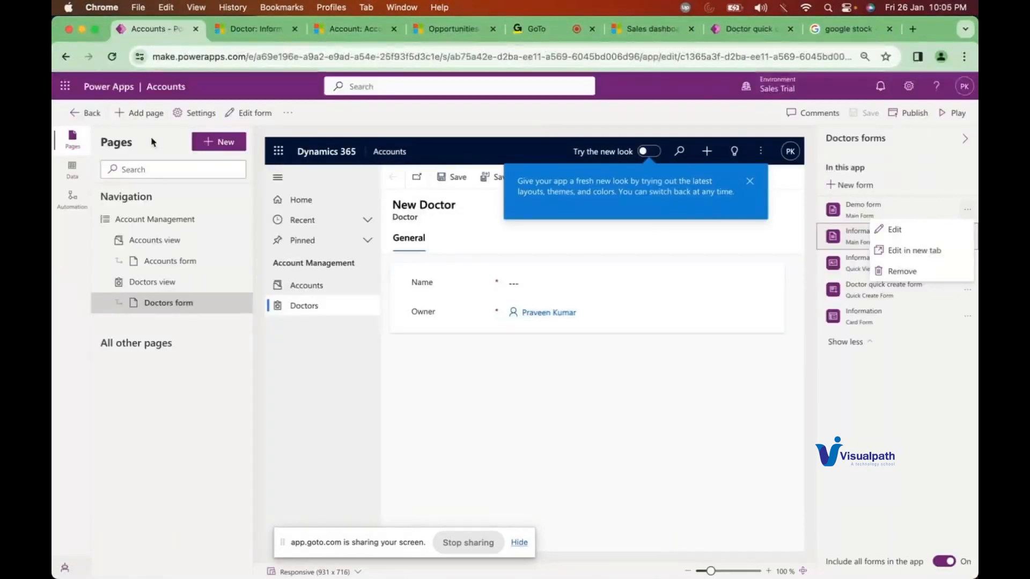
In the classic App Designer, limit the Doctor table's forms to the Demo form and Information main forms, then save and publish the app
{"action": "left_click", "coordinate": [287, 113]}
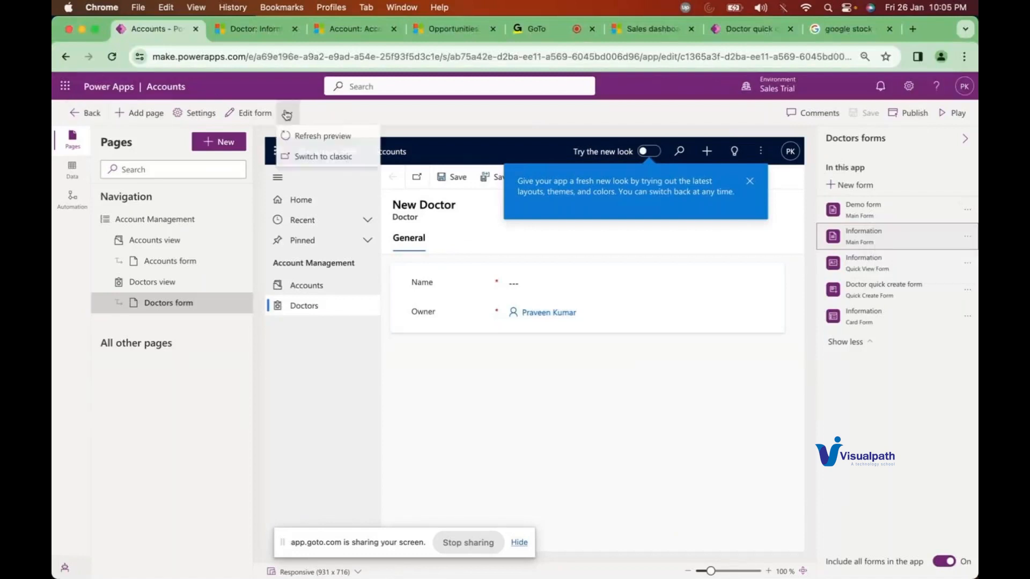
{"action": "left_click", "coordinate": [313, 156]}
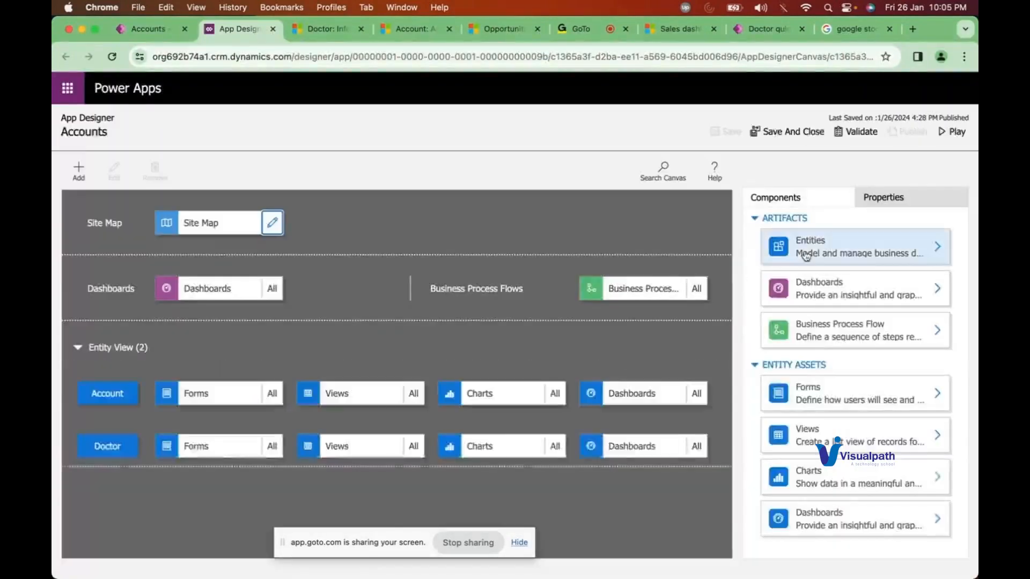
{"action": "left_click", "coordinate": [226, 445]}
{"action": "left_click", "coordinate": [766, 299]}
{"action": "left_click", "coordinate": [764, 342]}
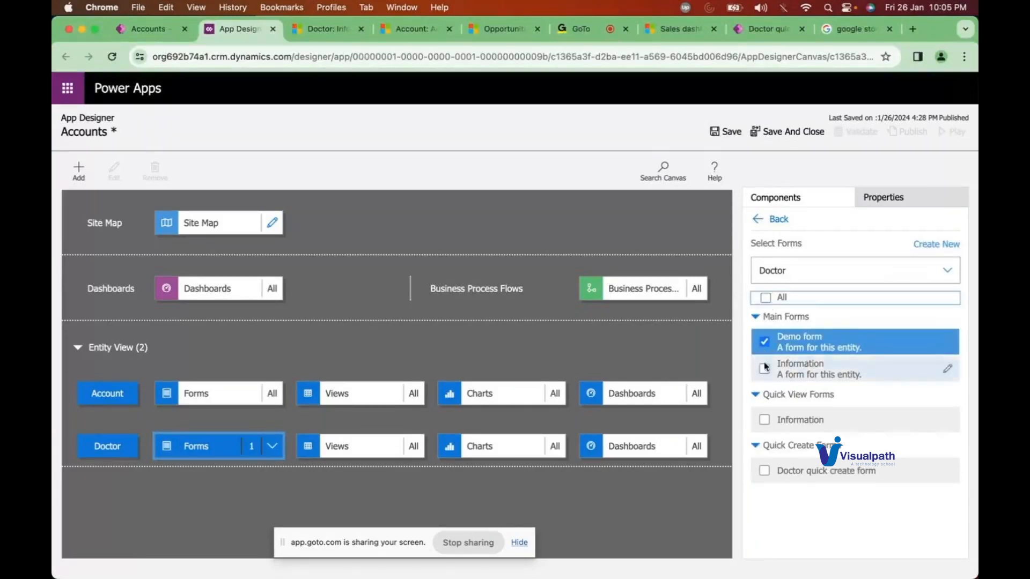
{"action": "left_click", "coordinate": [764, 370]}
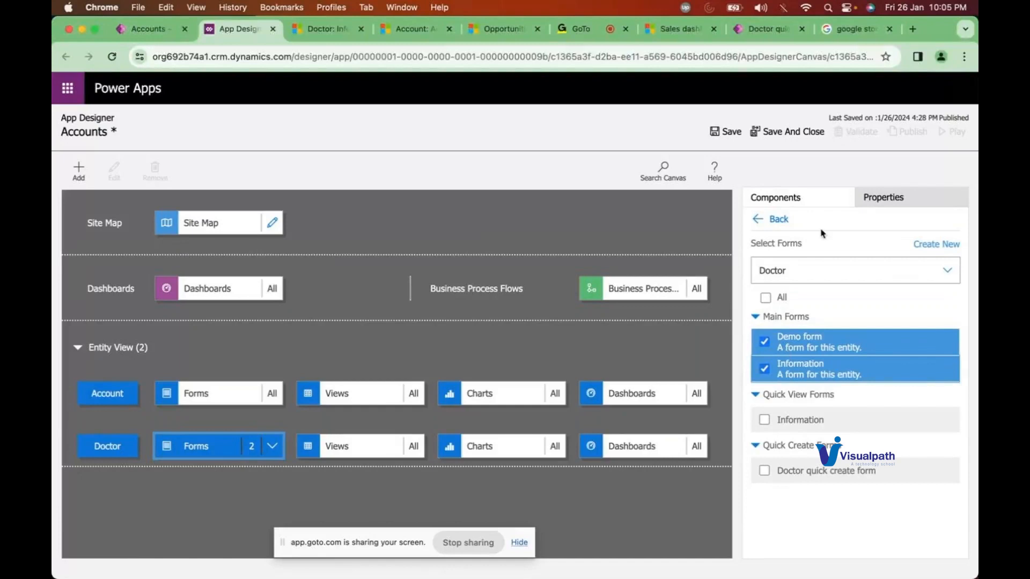
{"action": "left_click", "coordinate": [731, 133]}
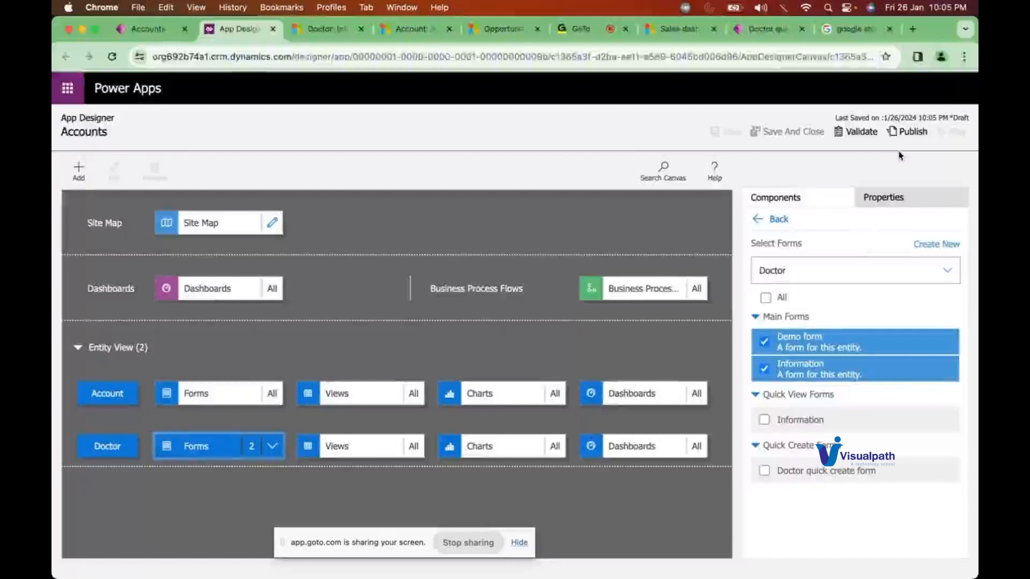
{"action": "left_click", "coordinate": [910, 133]}
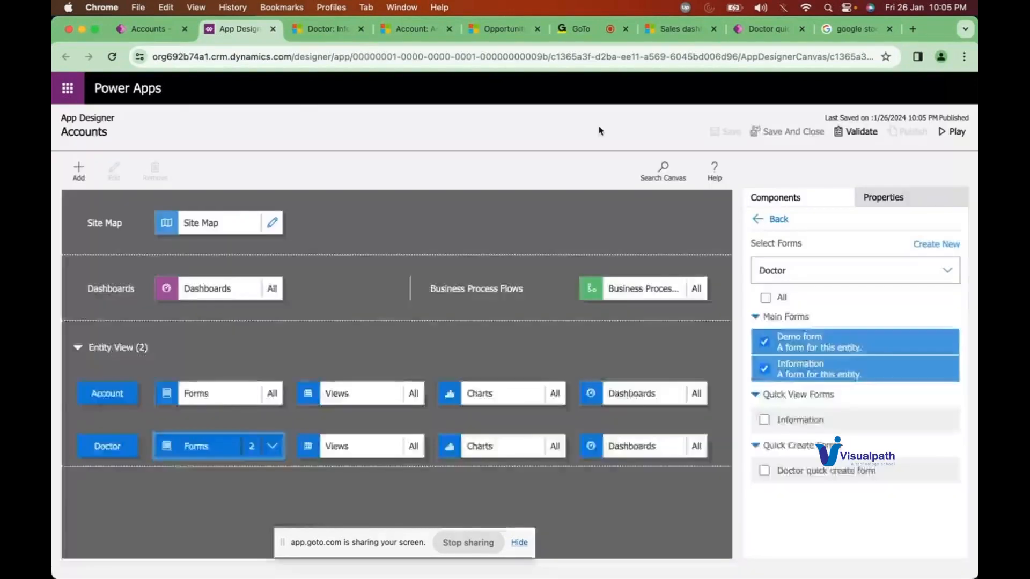
Reload the running Accounts app and open a new Doctor record from the Active Doctors view to check the available forms
{"action": "left_click", "coordinate": [323, 31]}
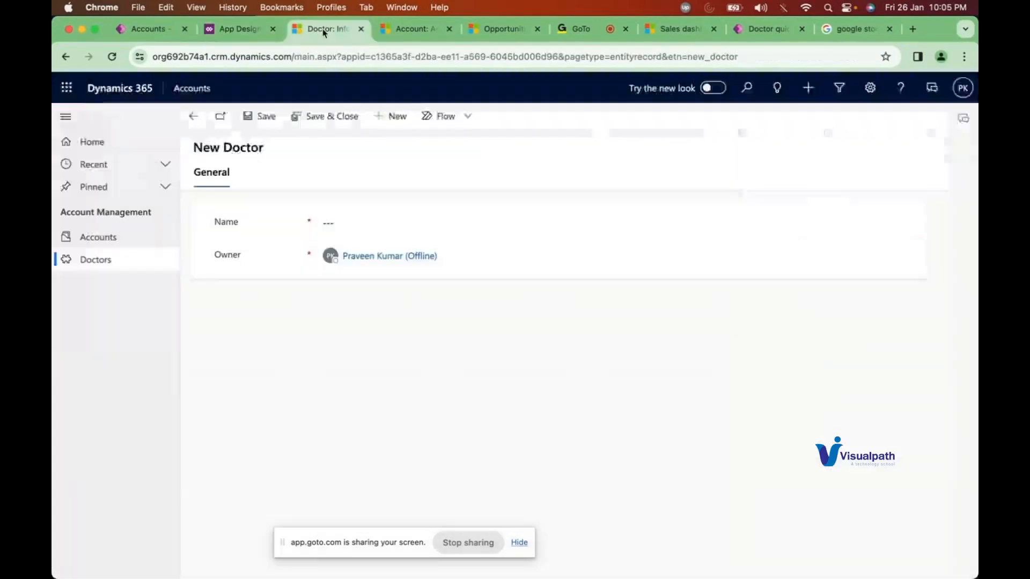
{"action": "left_click", "coordinate": [112, 57]}
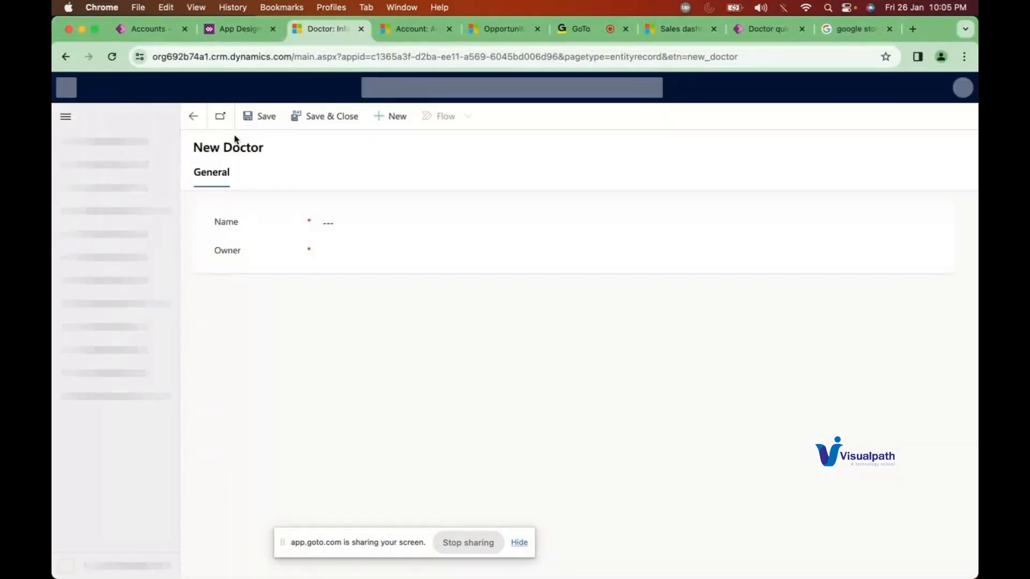
{"action": "left_click", "coordinate": [112, 57]}
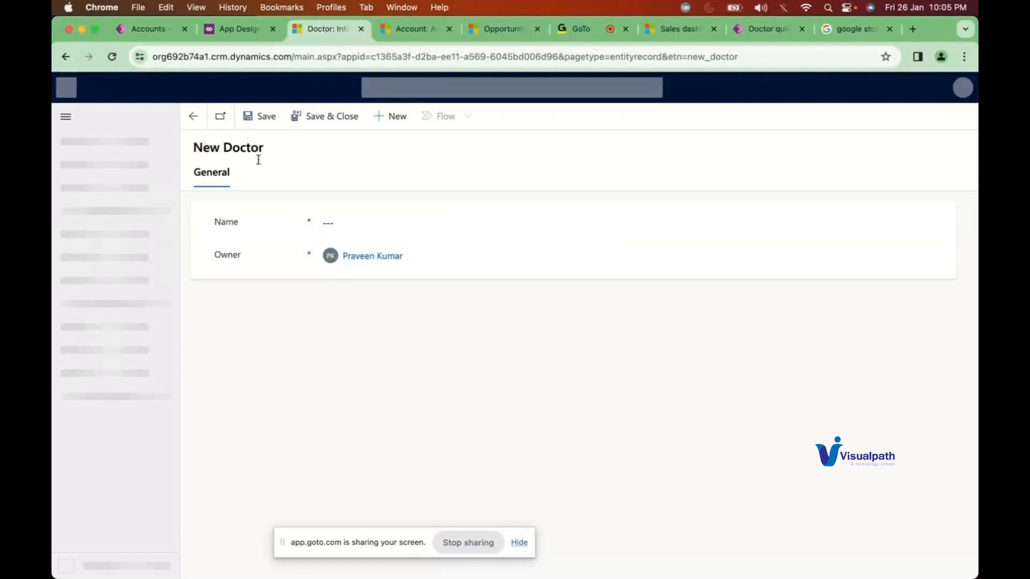
{"action": "left_click", "coordinate": [196, 124]}
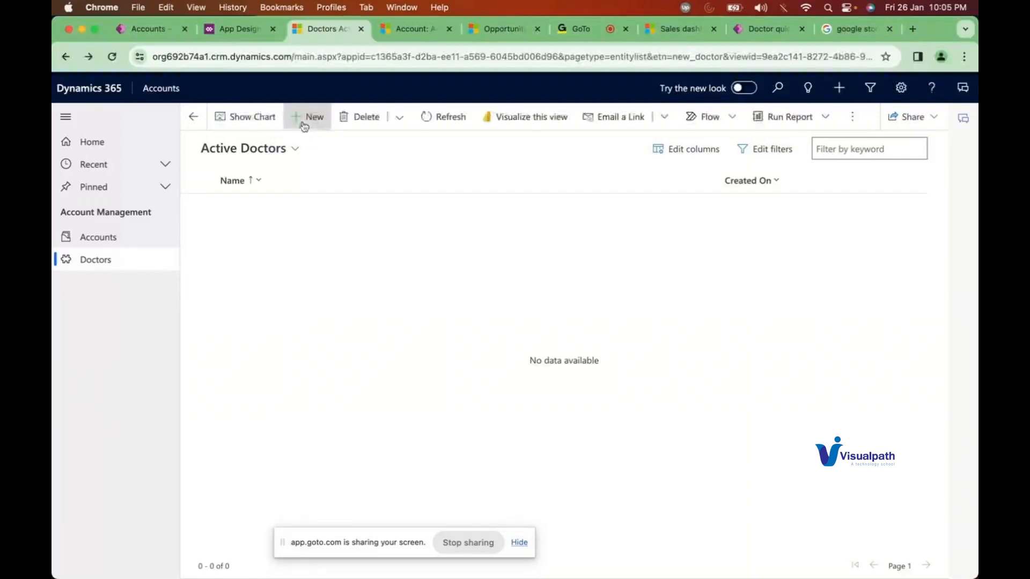
{"action": "left_click", "coordinate": [304, 125]}
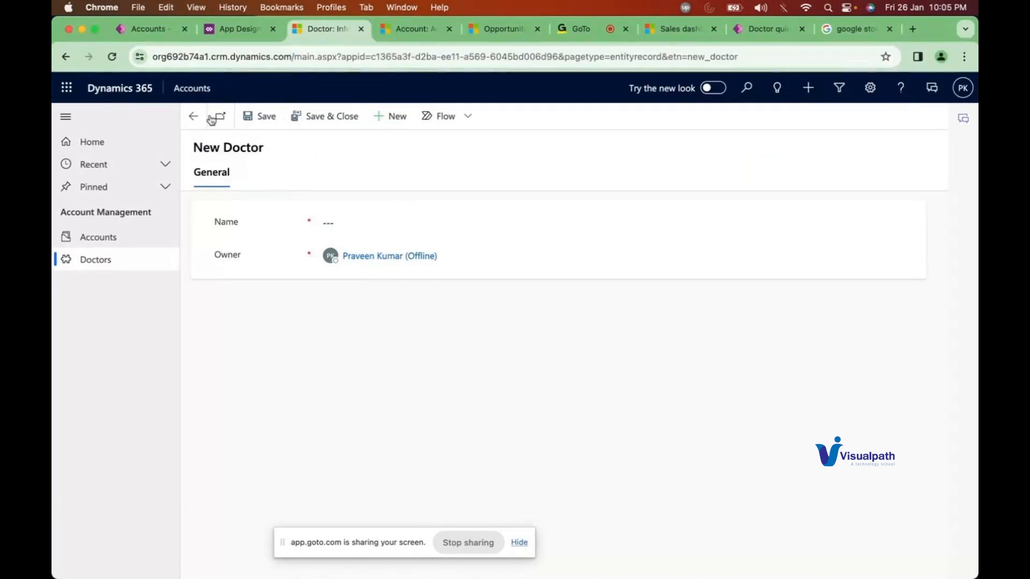
{"action": "left_click", "coordinate": [112, 58]}
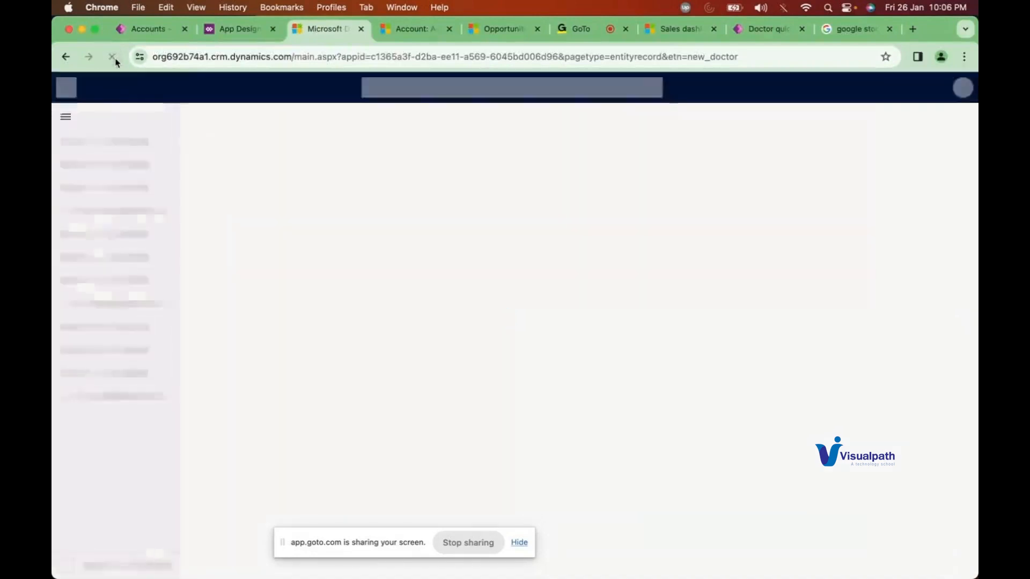
Play the Accounts app from the classic designer and open new Doctor records to check for a form choice
{"action": "left_click", "coordinate": [235, 34]}
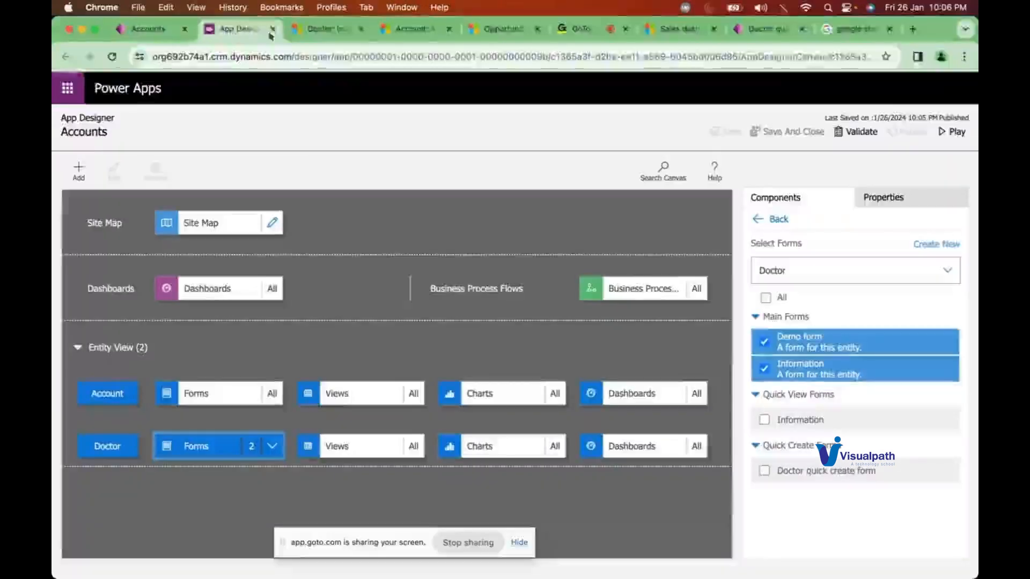
{"action": "left_click", "coordinate": [333, 33]}
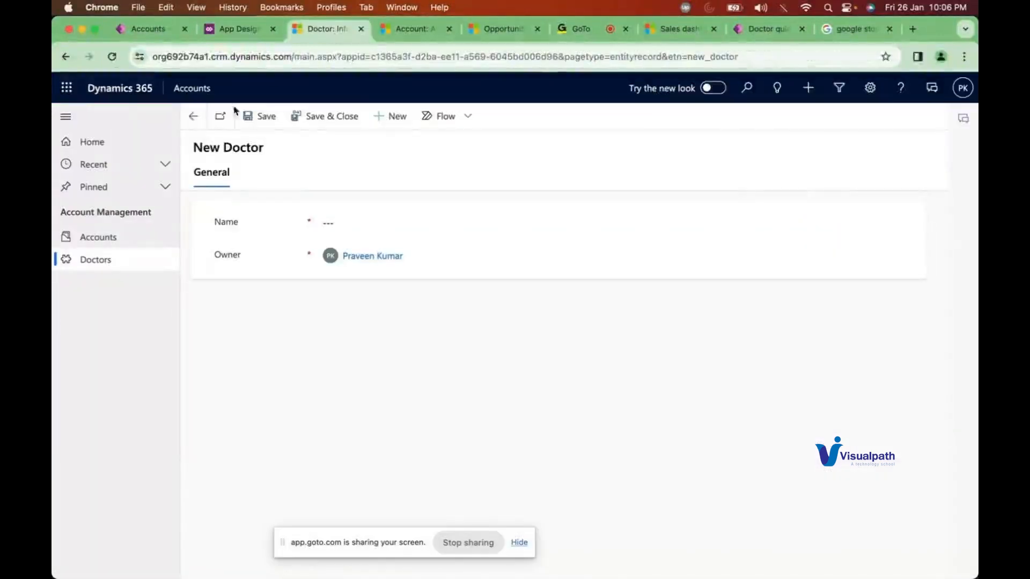
{"action": "left_click", "coordinate": [254, 36]}
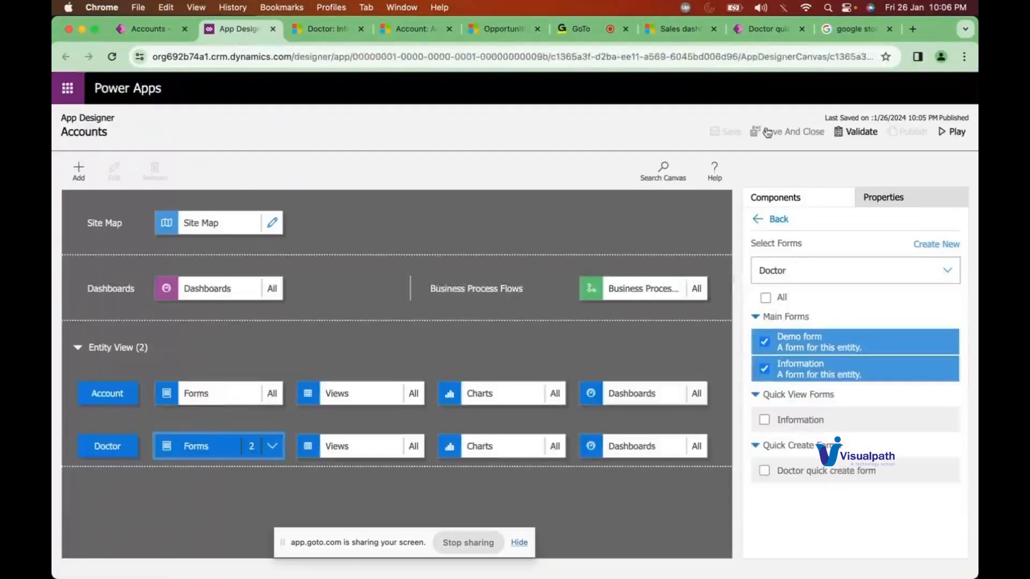
{"action": "left_click", "coordinate": [939, 133]}
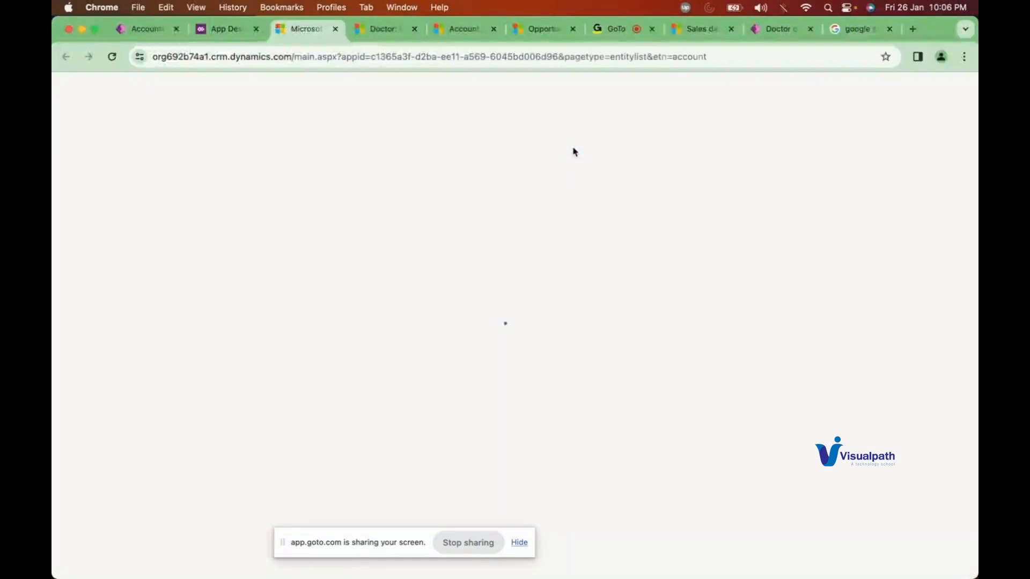
{"action": "left_click", "coordinate": [84, 263]}
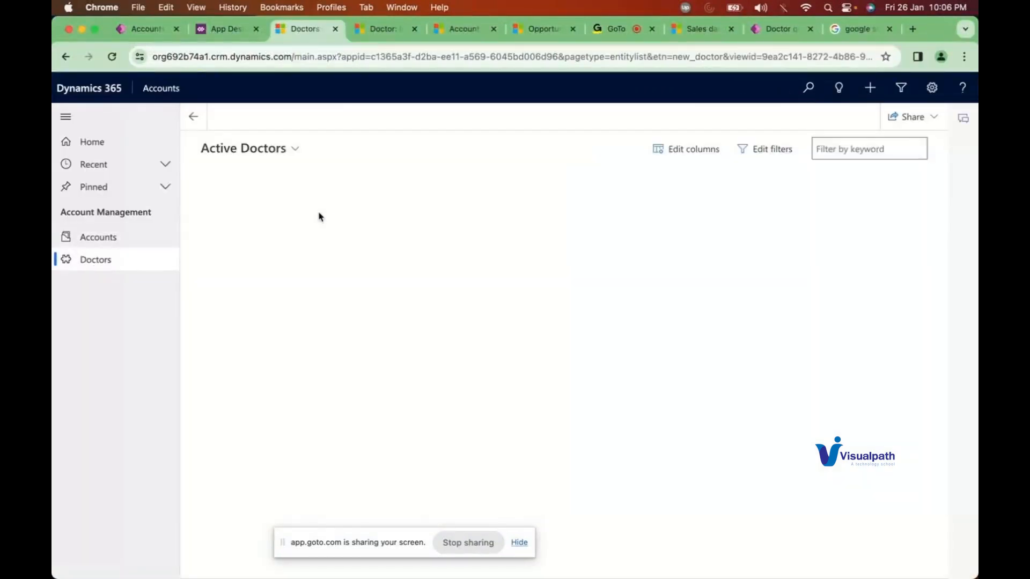
{"action": "left_click", "coordinate": [310, 115]}
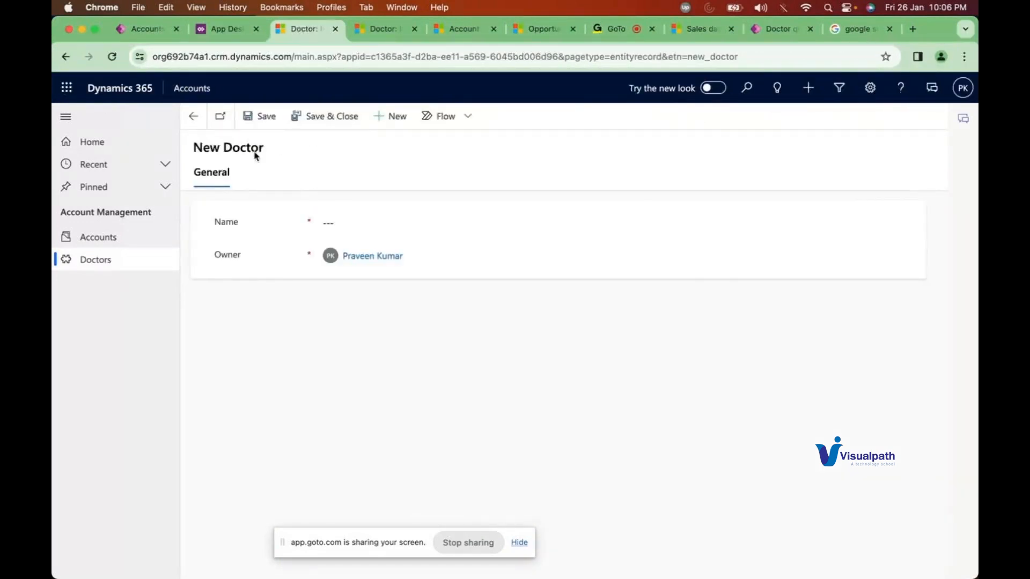
{"action": "left_click", "coordinate": [193, 121]}
{"action": "left_click", "coordinate": [308, 126]}
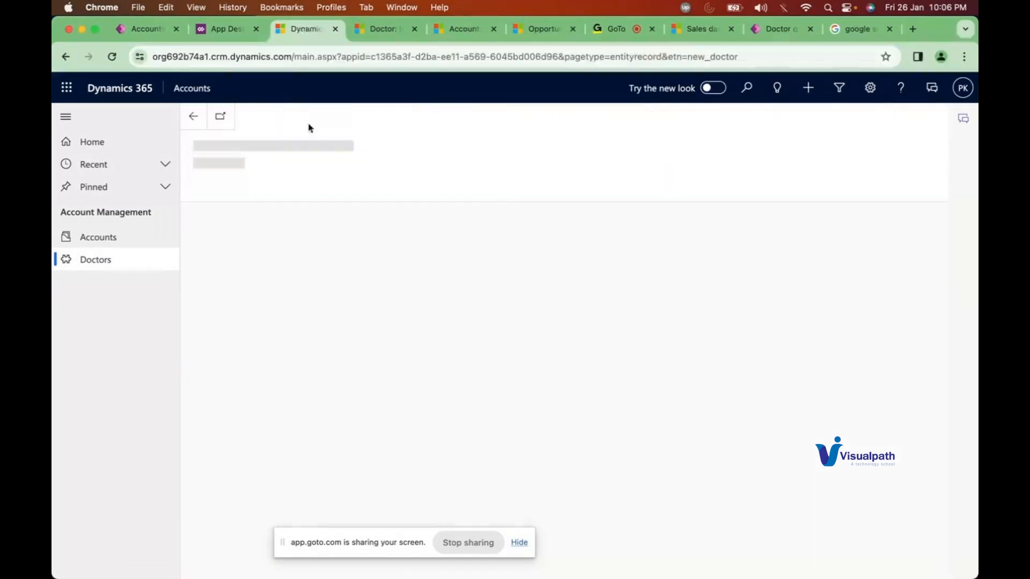
Save and close the classic App Designer, and reload the Accounts app in the modern designer
{"action": "left_click", "coordinate": [221, 29]}
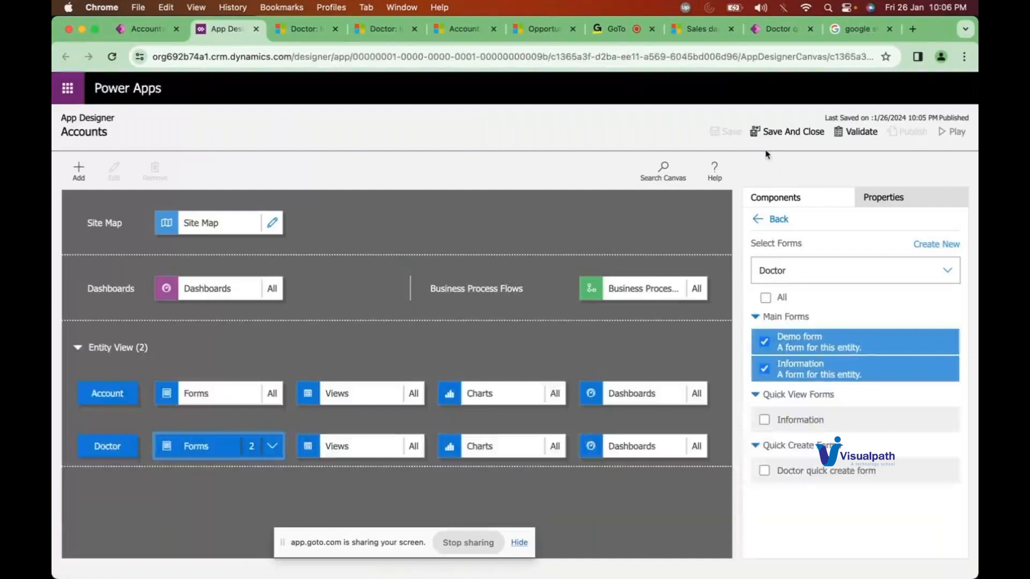
{"action": "left_click", "coordinate": [758, 134]}
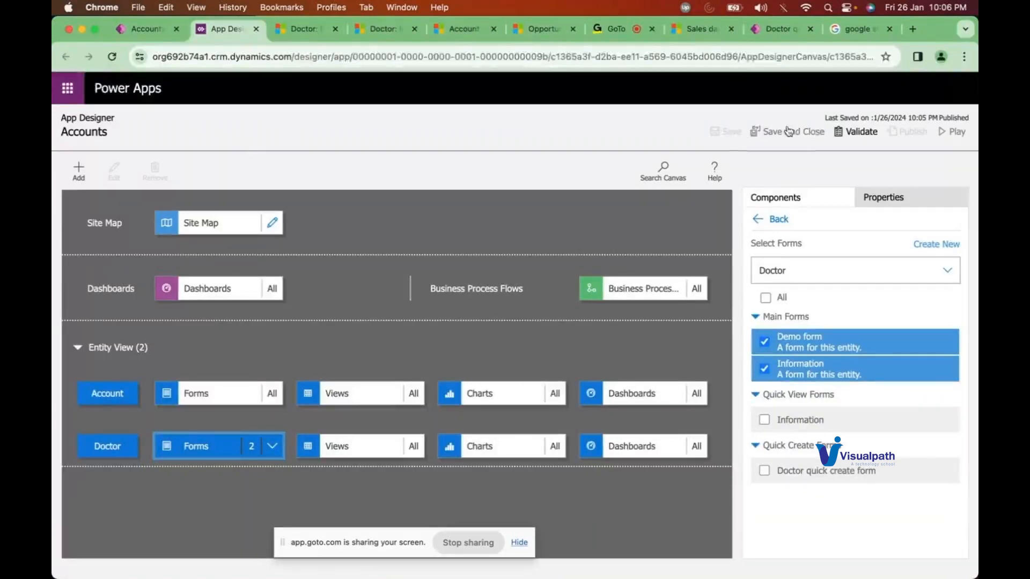
{"action": "left_click", "coordinate": [160, 31]}
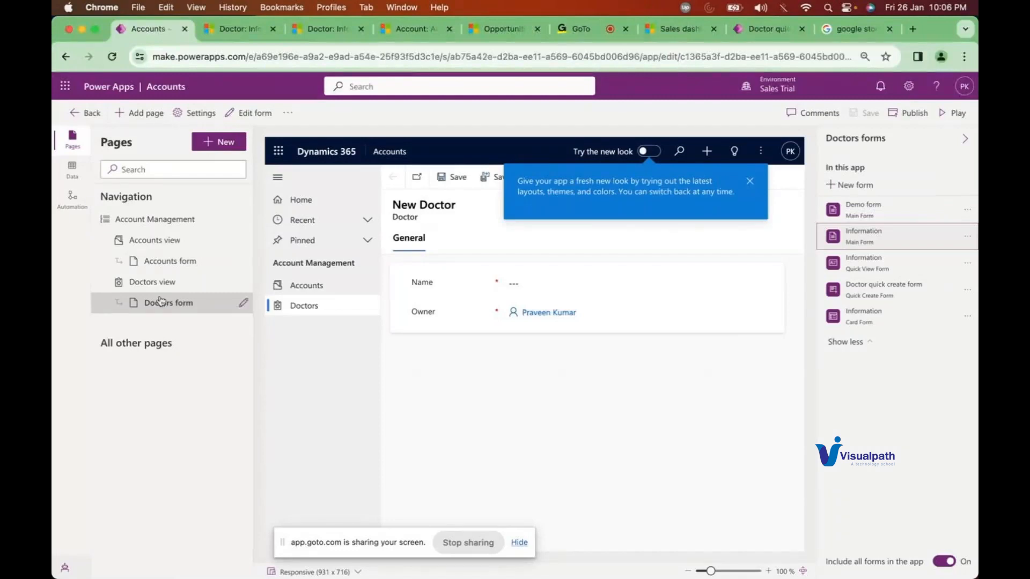
{"action": "left_click", "coordinate": [113, 57]}
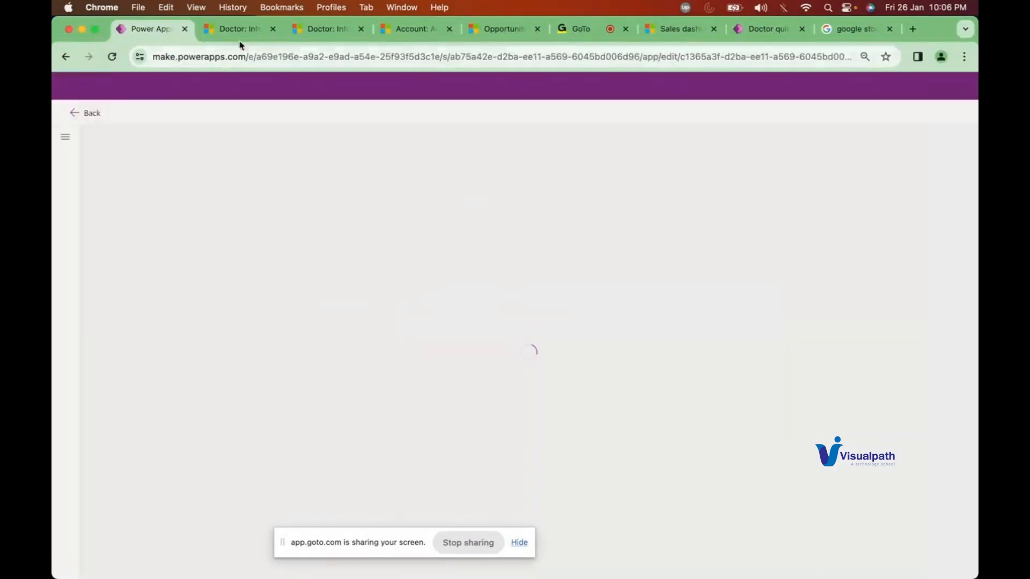
Reload the New Doctor page in the running app and start another new record to recheck the form
{"action": "left_click", "coordinate": [238, 29]}
{"action": "left_click", "coordinate": [111, 56]}
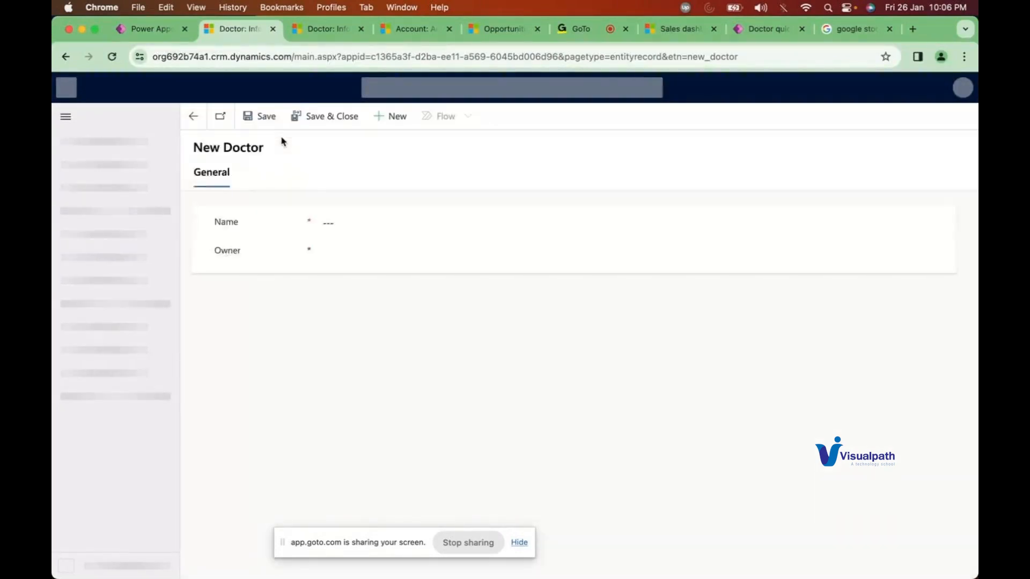
{"action": "left_click", "coordinate": [392, 117]}
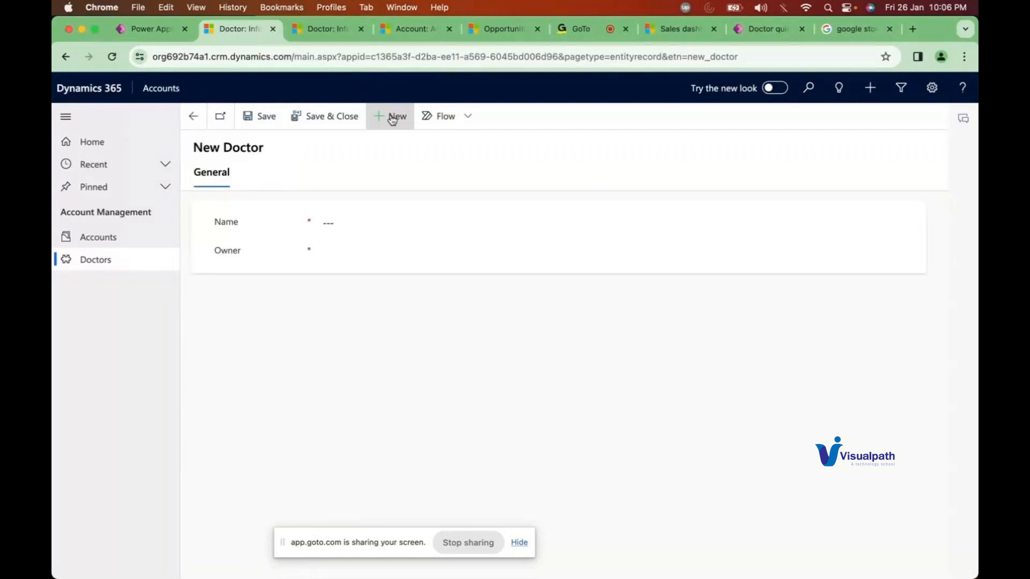
In the modern app designer, examine which Doctors forms are included in the app and expand the full list of excluded ones
{"action": "left_click", "coordinate": [153, 32]}
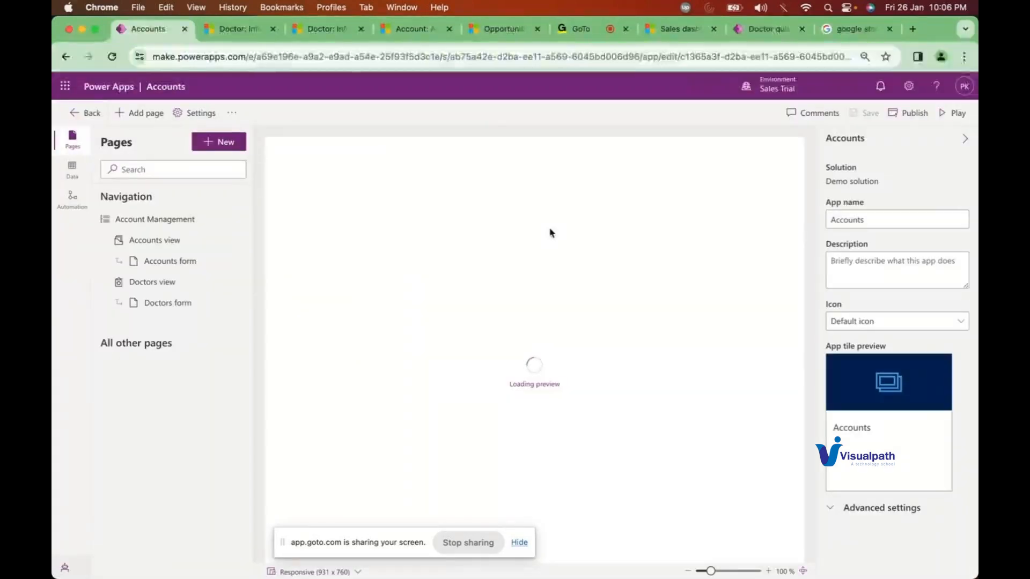
{"action": "left_click", "coordinate": [180, 303]}
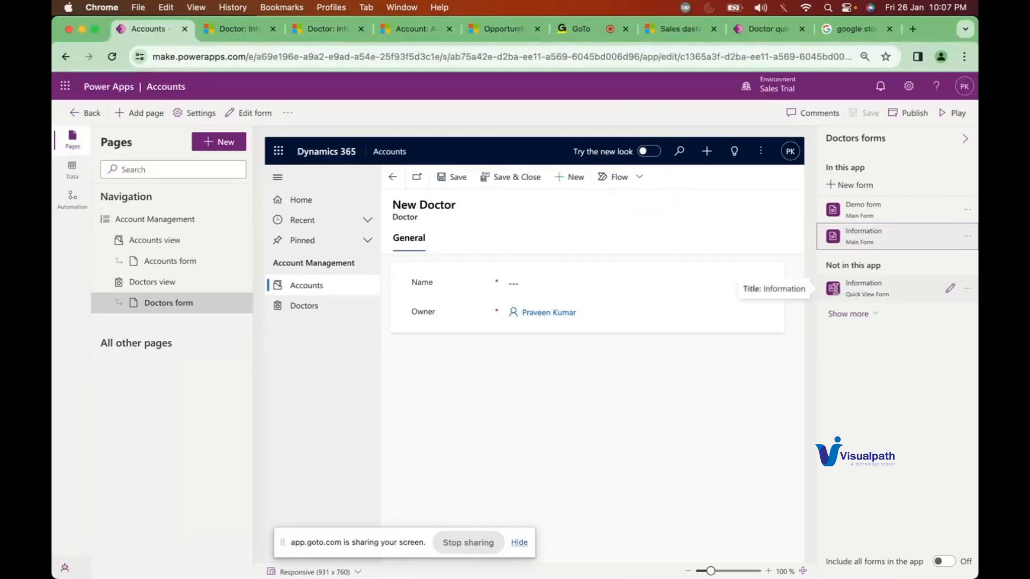
{"action": "left_click_drag", "start_coordinate": [826, 265], "coordinate": [882, 267]}
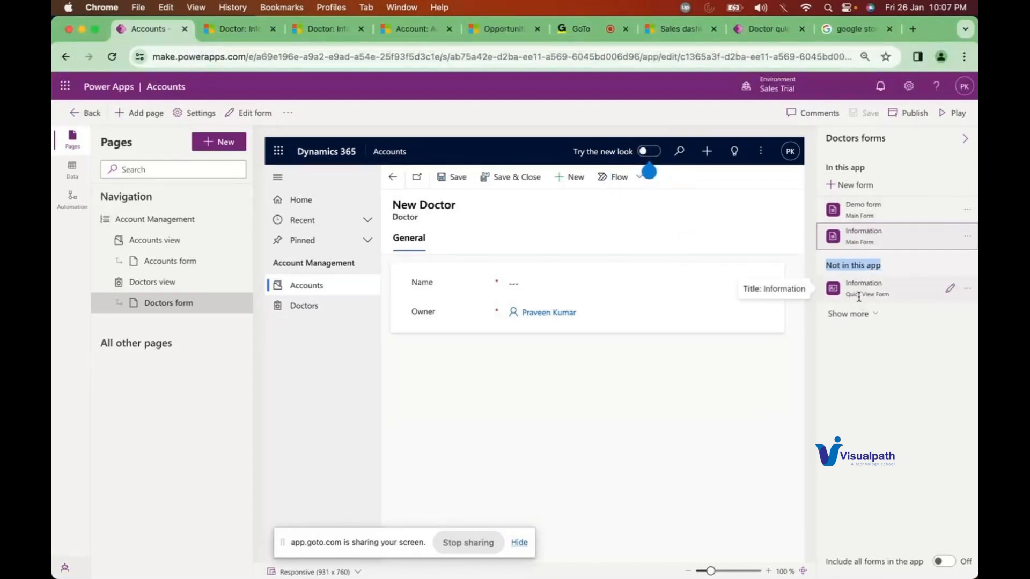
{"action": "left_click", "coordinate": [852, 315]}
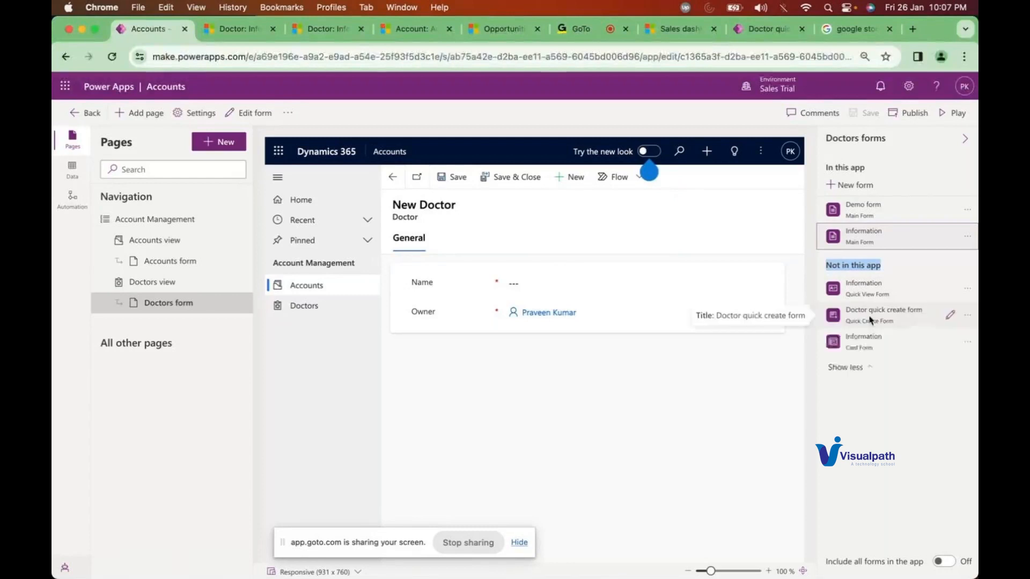
{"action": "left_click", "coordinate": [839, 265]}
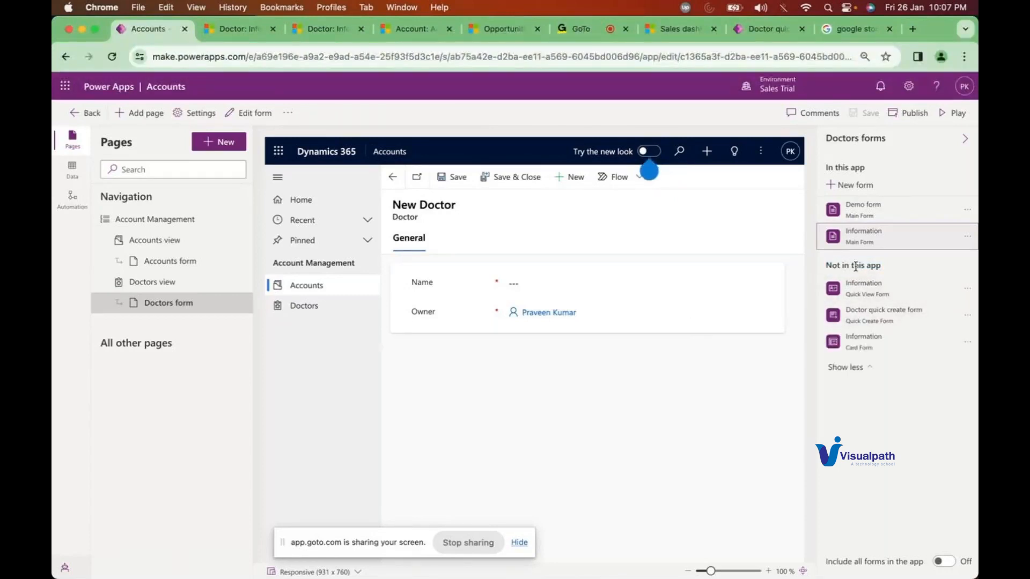
{"action": "left_click_drag", "start_coordinate": [827, 265], "coordinate": [890, 270]}
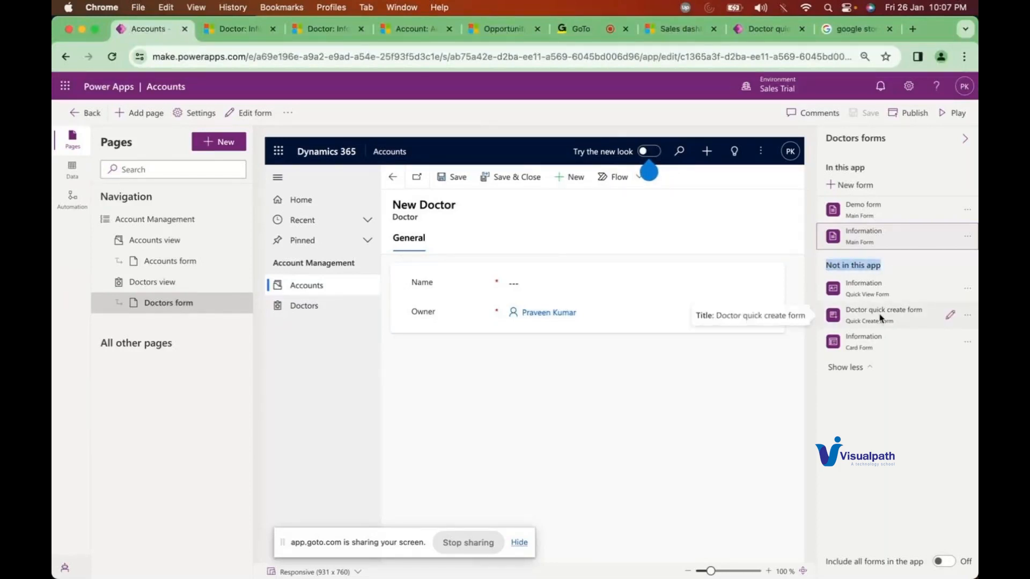
Reload the running Accounts app and open the quick create form for a Doctor
{"action": "left_click", "coordinate": [241, 30]}
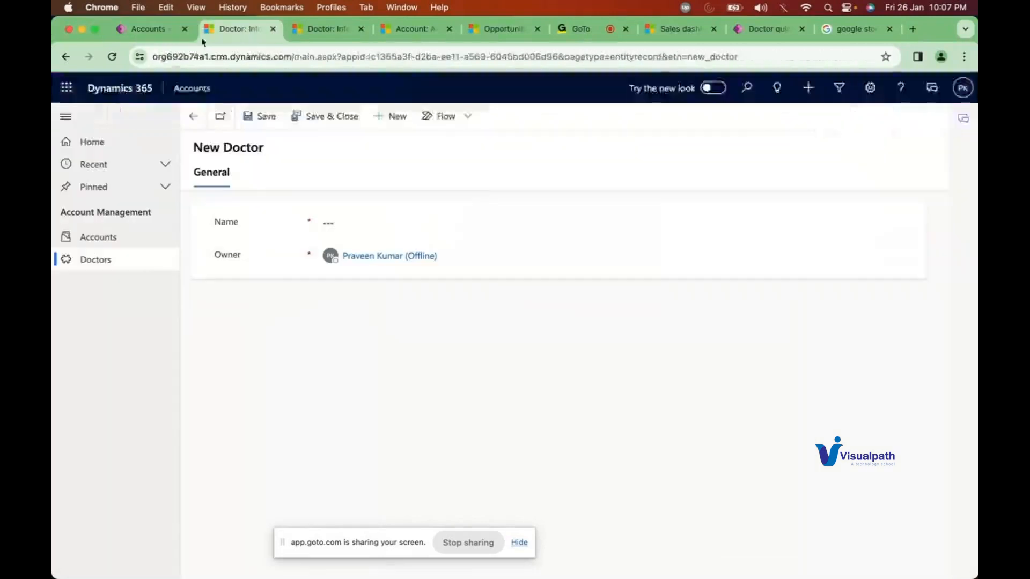
{"action": "left_click", "coordinate": [117, 58]}
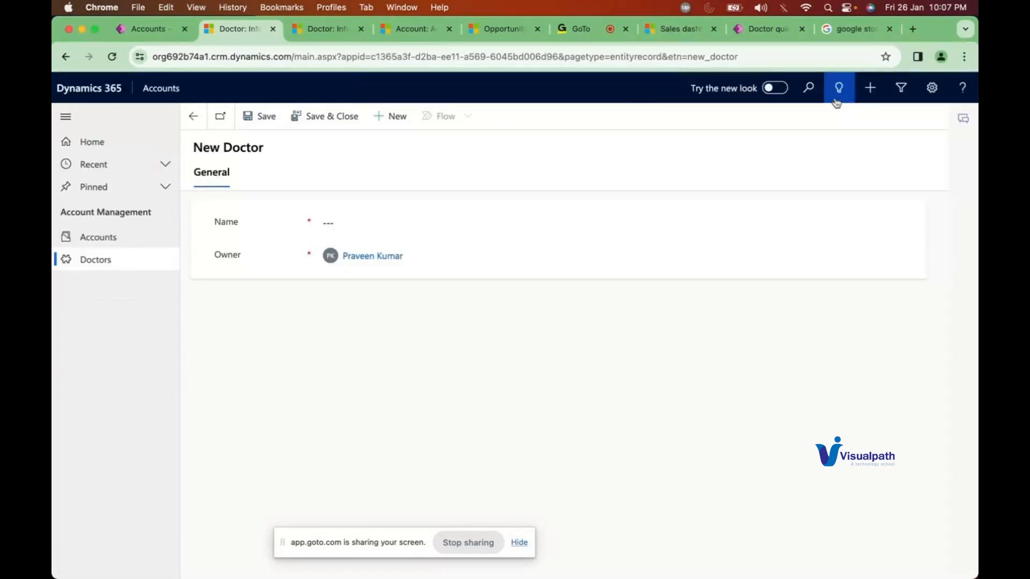
{"action": "left_click", "coordinate": [858, 94]}
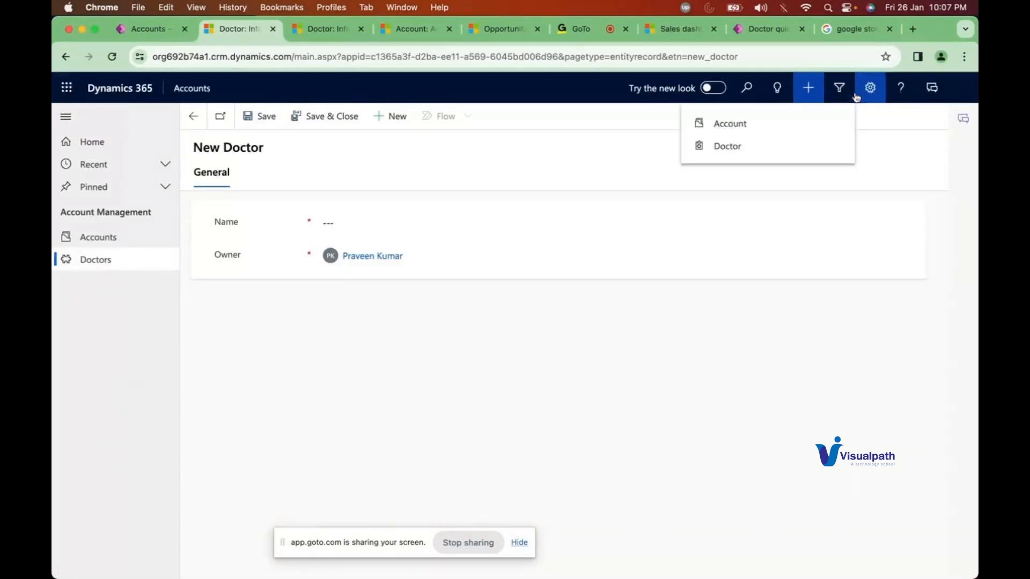
{"action": "left_click", "coordinate": [730, 148]}
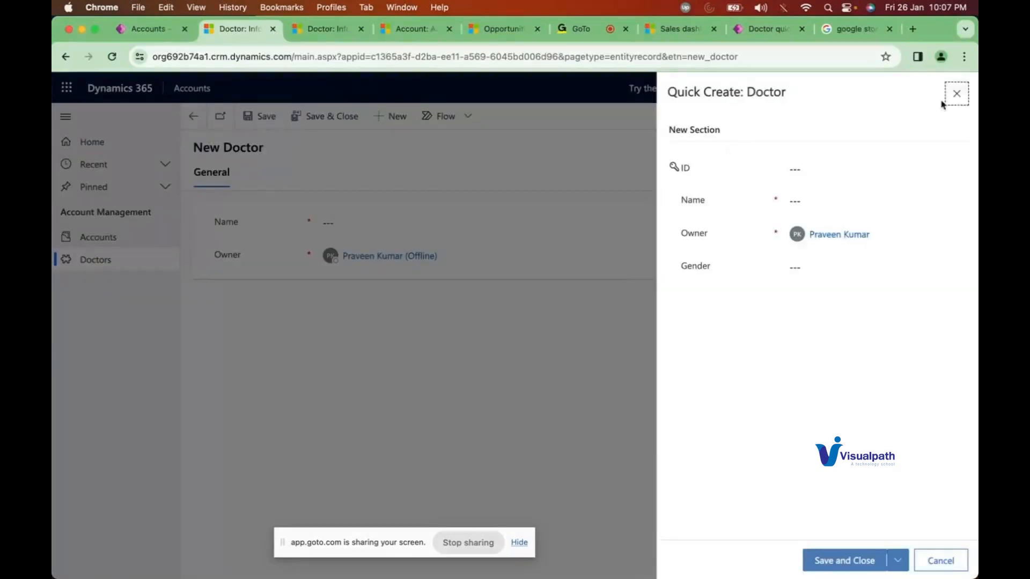
Close the Doctor quick create form and publish the Accounts app from the app designer
{"action": "left_click", "coordinate": [954, 95]}
{"action": "left_click", "coordinate": [143, 30]}
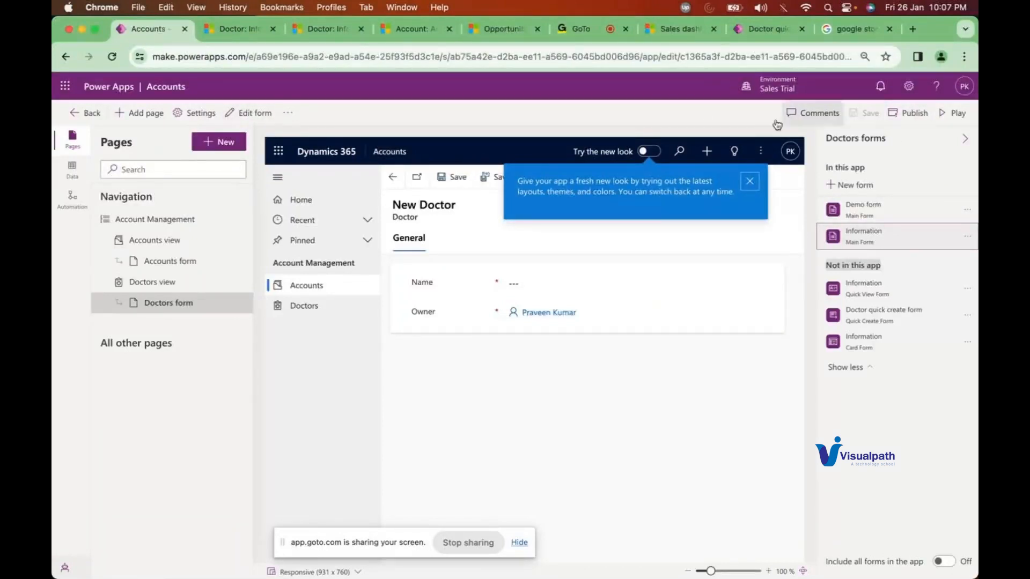
{"action": "left_click", "coordinate": [910, 114]}
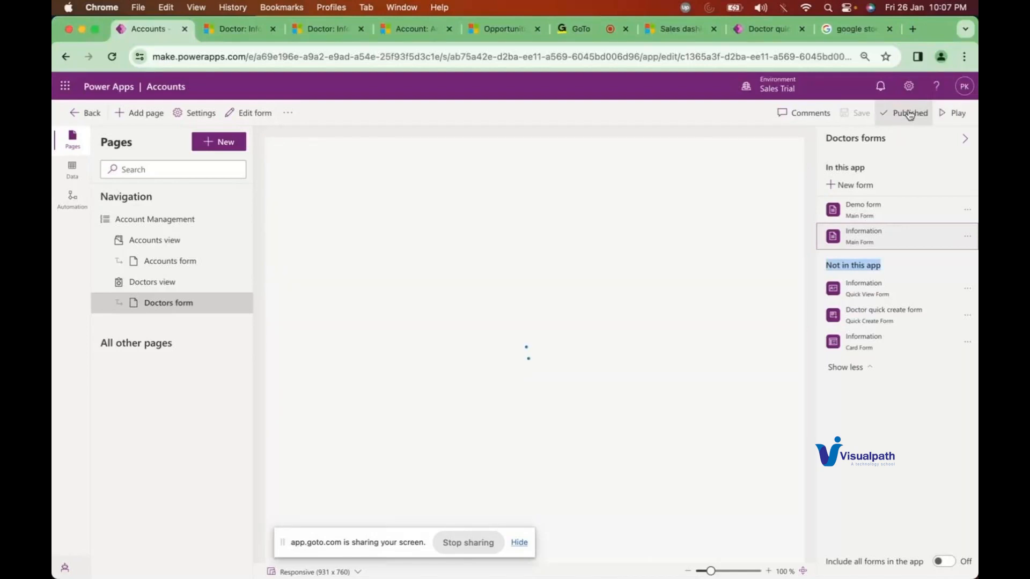
Play the published Accounts app and start a new Doctor record to check which main forms it offers
{"action": "left_click", "coordinate": [956, 113]}
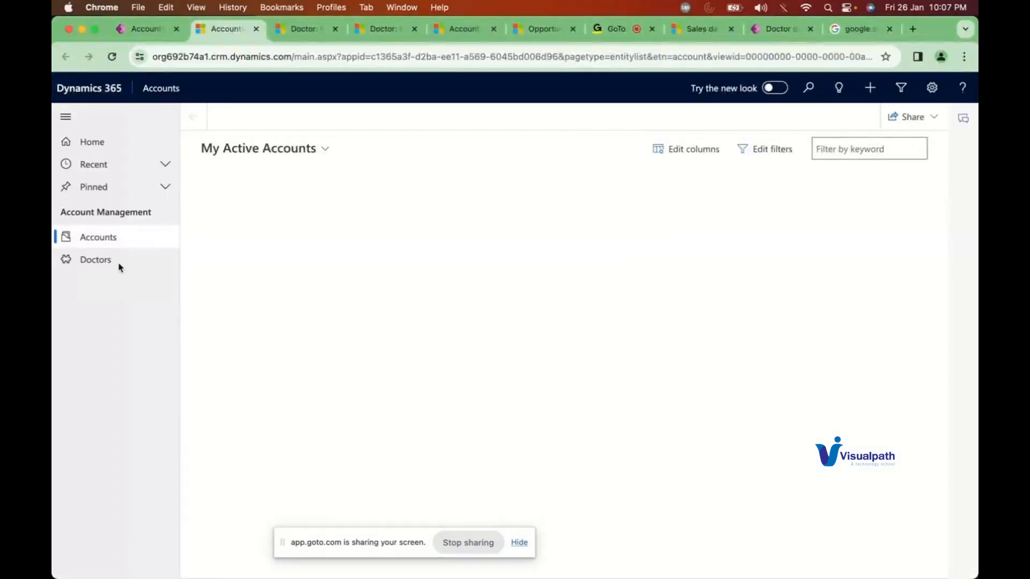
{"action": "left_click", "coordinate": [102, 263]}
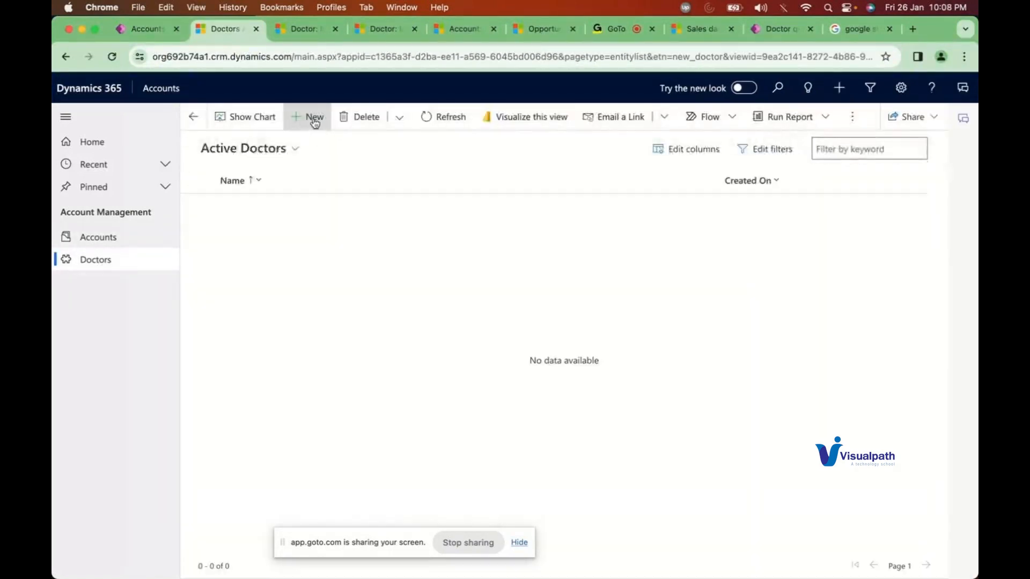
{"action": "left_click", "coordinate": [314, 123]}
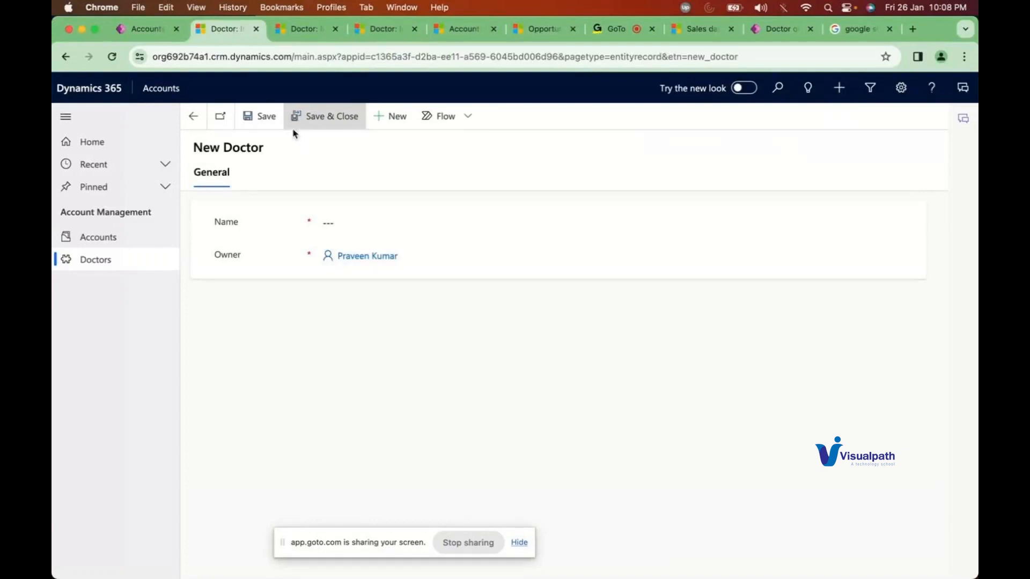
{"action": "left_click", "coordinate": [384, 122]}
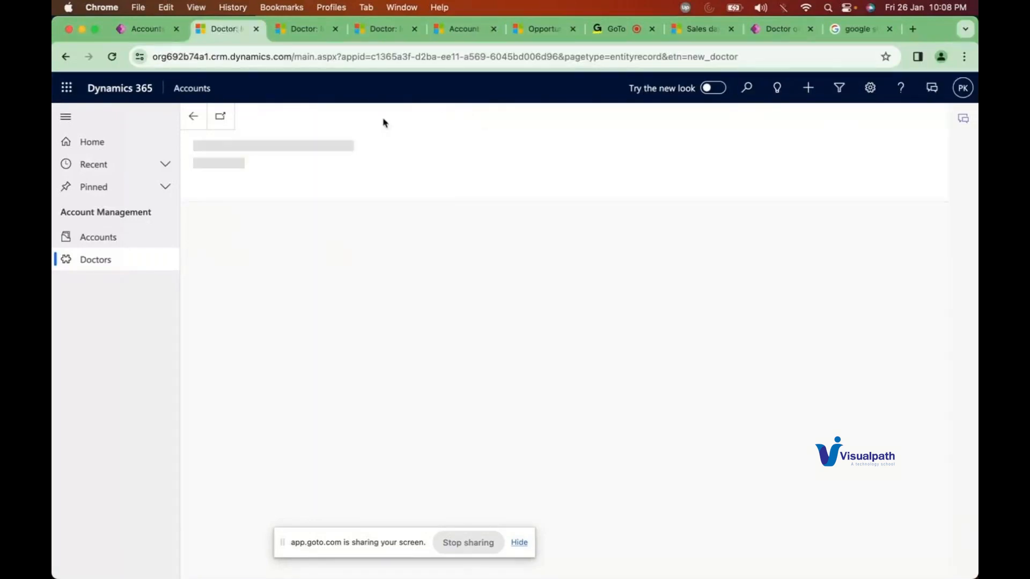
{"action": "left_click", "coordinate": [137, 31]}
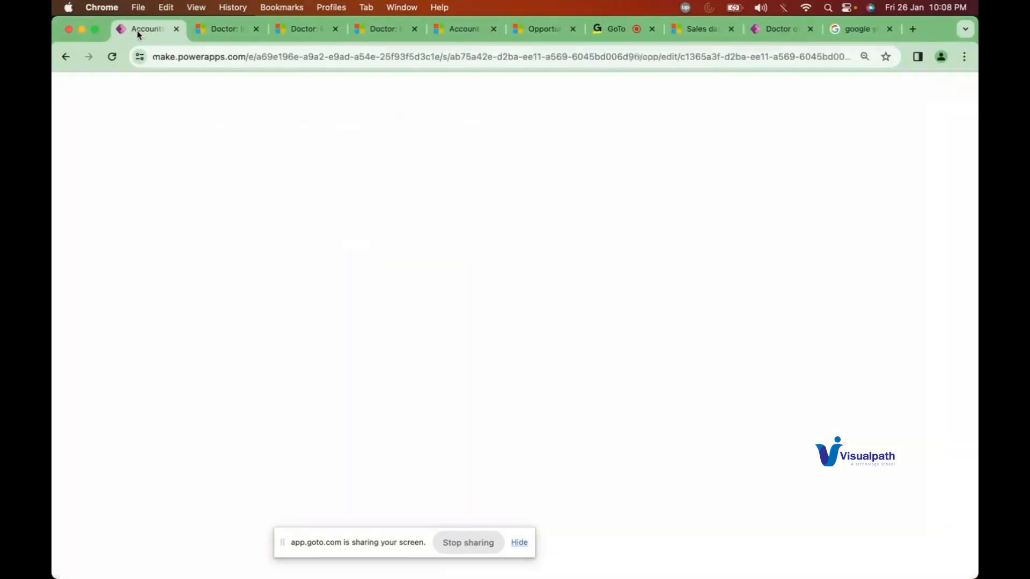
{"action": "left_click", "coordinate": [212, 32]}
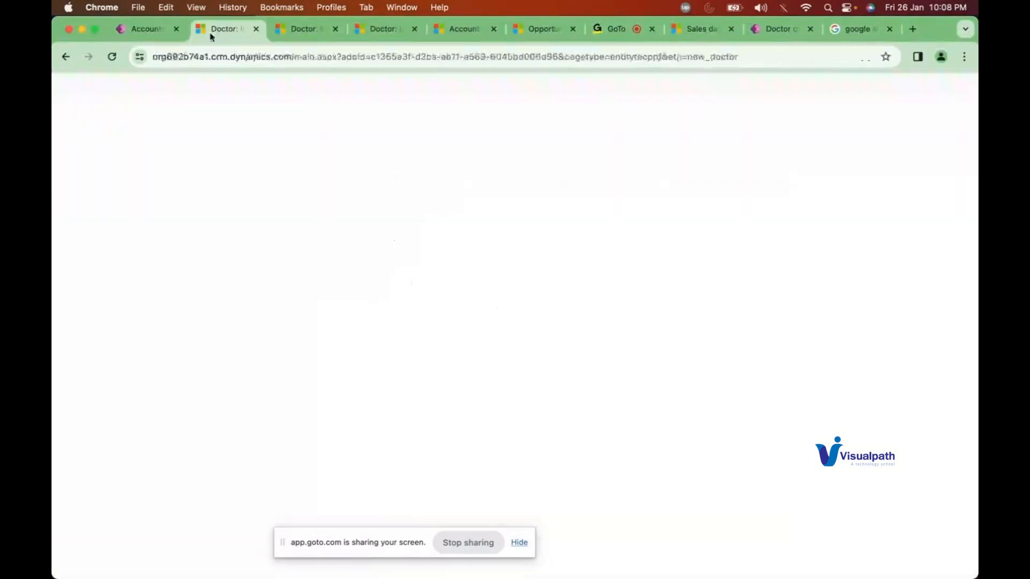
{"action": "left_click", "coordinate": [356, 218]}
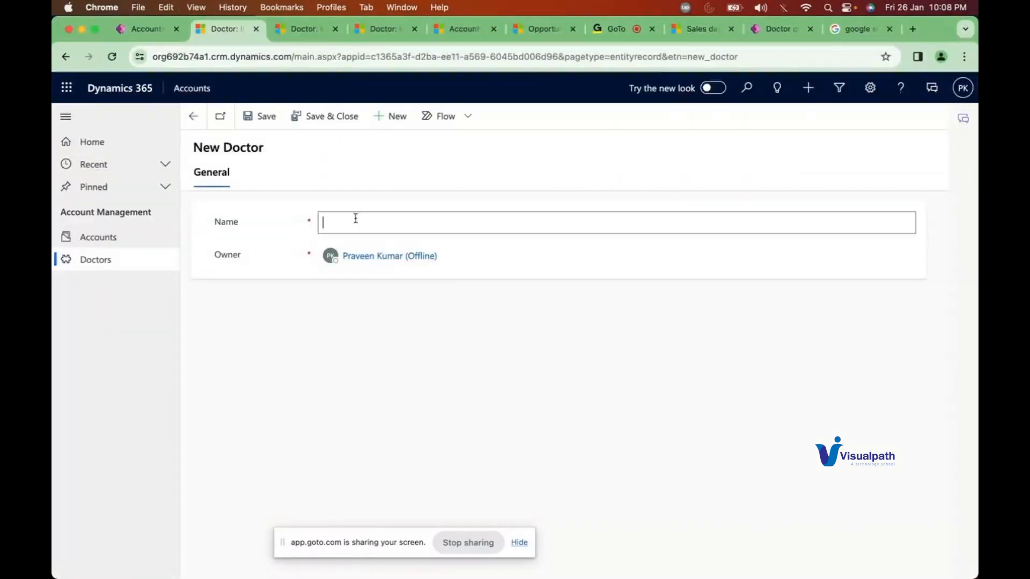
{"action": "left_click", "coordinate": [266, 162]}
Leave the app designer, reload the New Doctor page, and compare it with the form selector on the existing Account record
{"action": "left_click", "coordinate": [140, 30]}
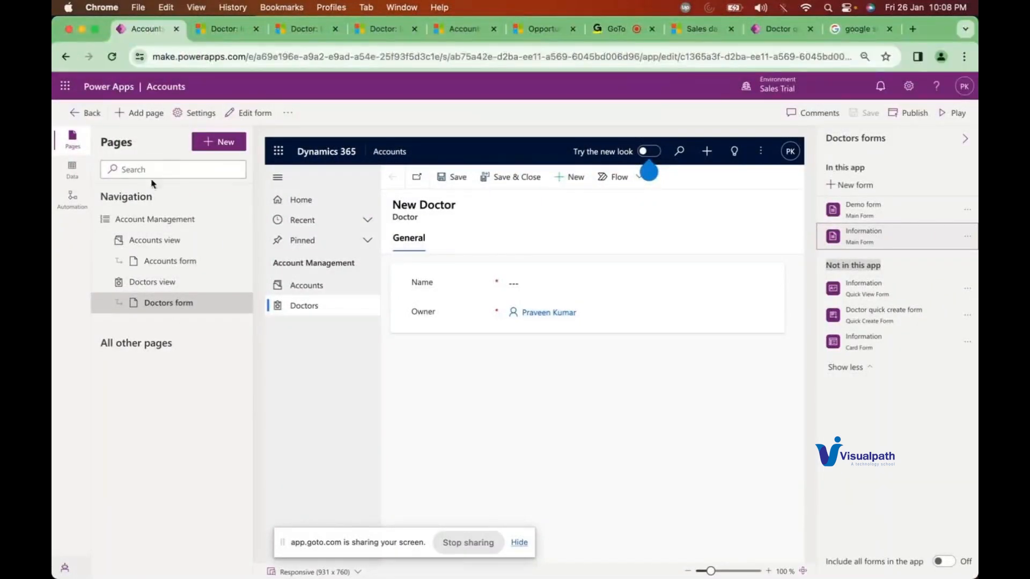
{"action": "left_click", "coordinate": [85, 113]}
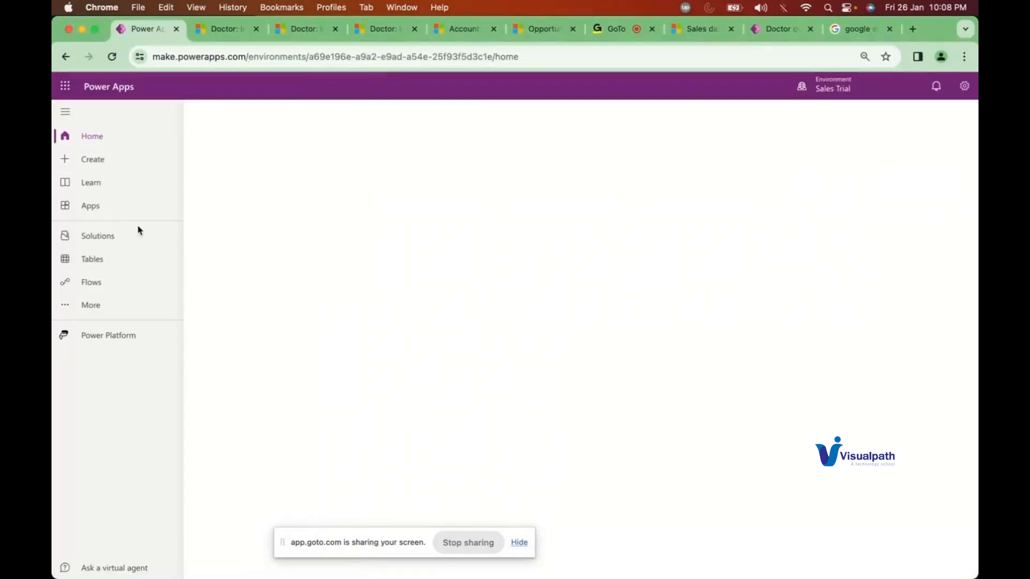
{"action": "left_click", "coordinate": [217, 32]}
{"action": "left_click", "coordinate": [112, 57]}
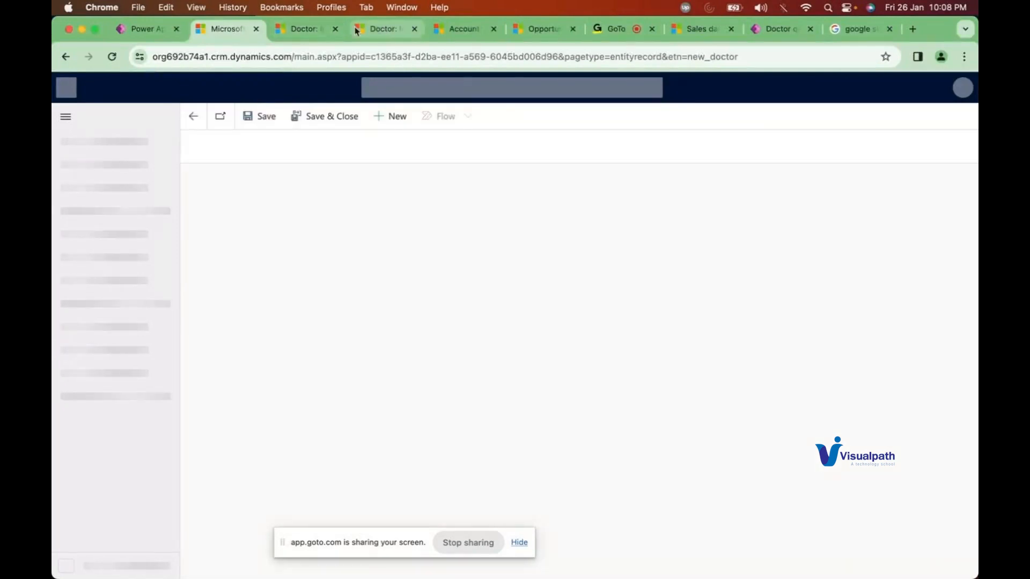
{"action": "left_click", "coordinate": [460, 29]}
{"action": "left_click", "coordinate": [330, 163]}
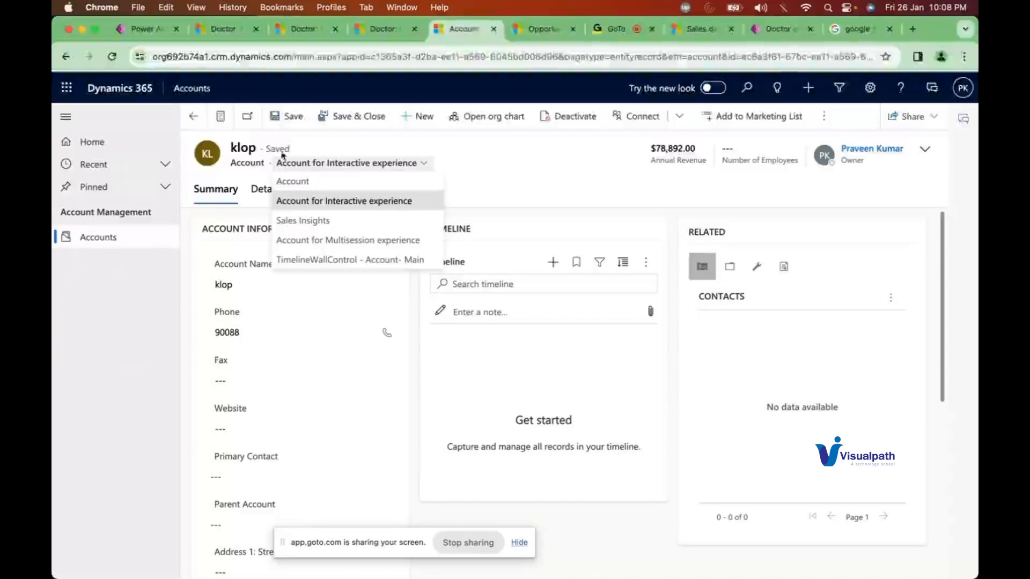
{"action": "left_click", "coordinate": [221, 34]}
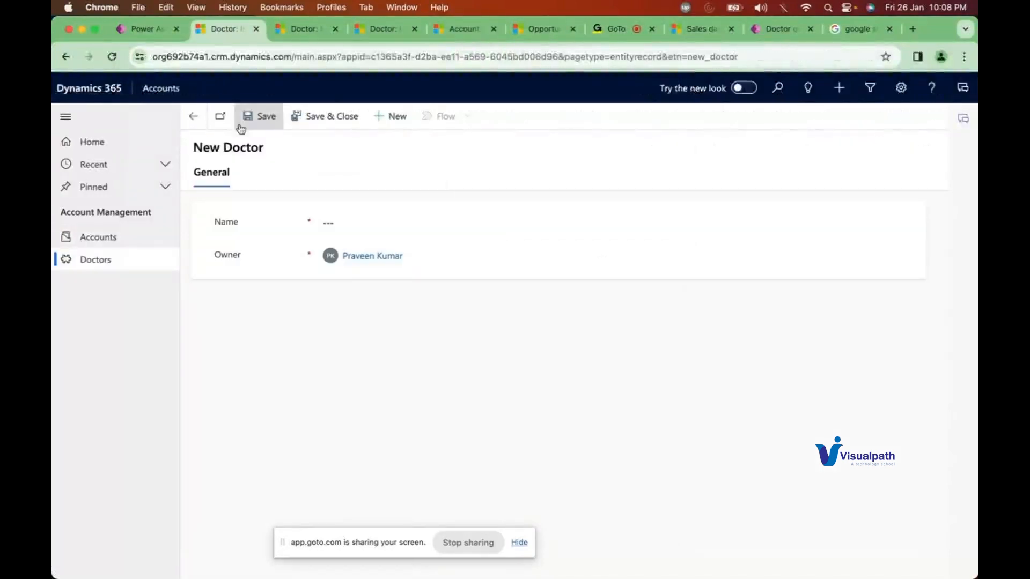
Open the Demo solution in Power Apps and show the forms of its Doctor table
{"action": "left_click", "coordinate": [152, 32]}
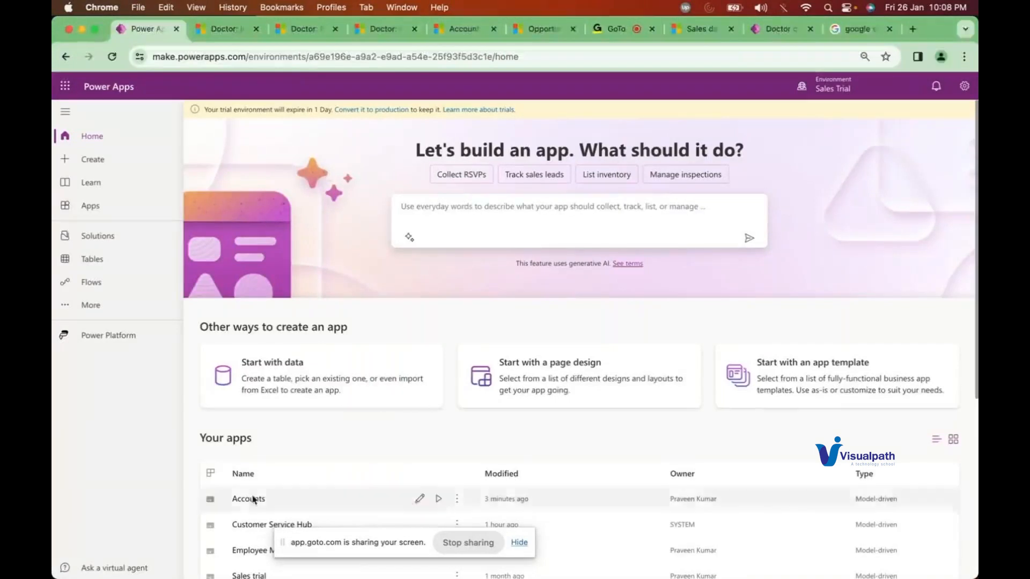
{"action": "left_click", "coordinate": [101, 239]}
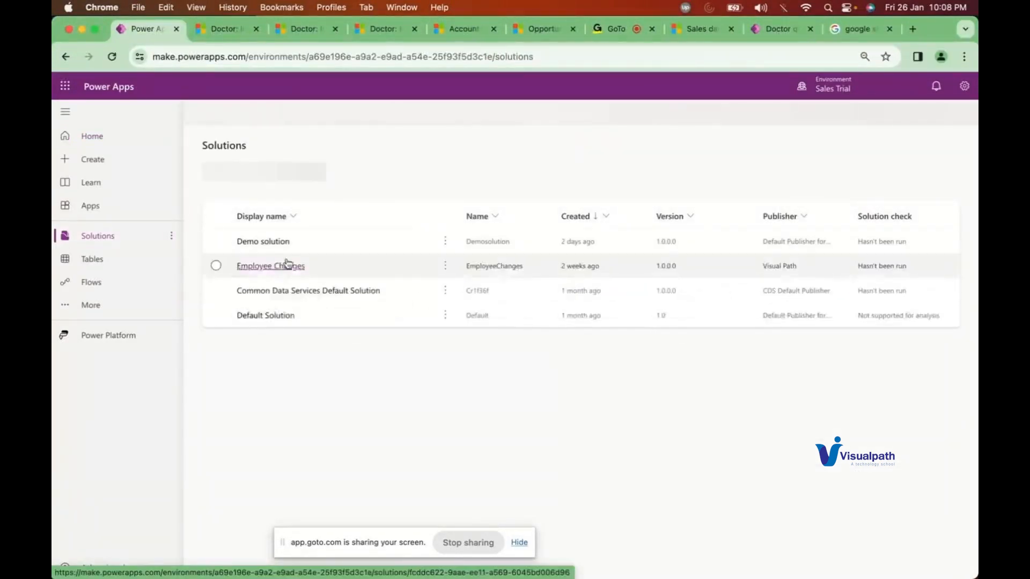
{"action": "left_click", "coordinate": [265, 241]}
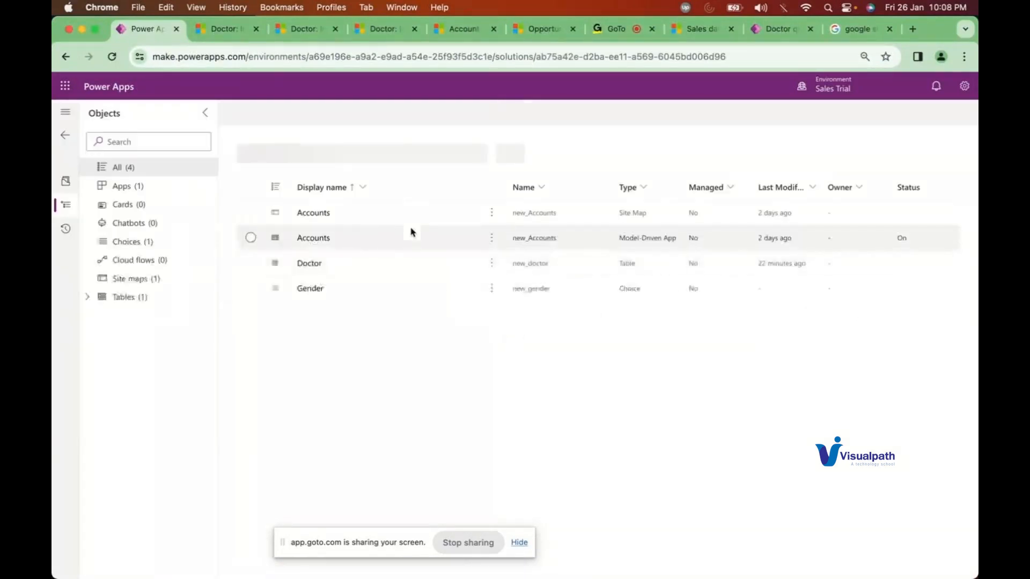
{"action": "left_click", "coordinate": [87, 297]}
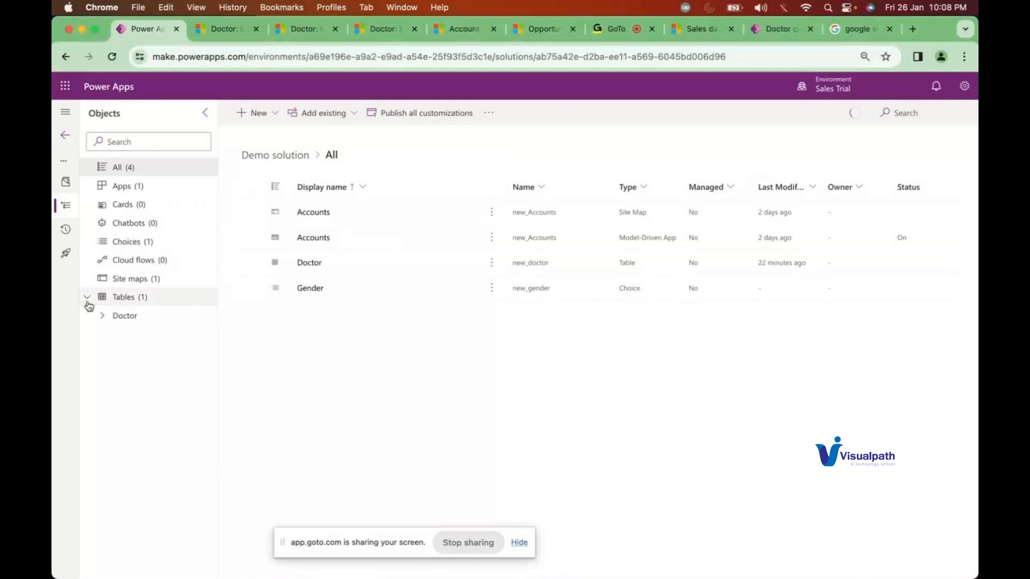
{"action": "left_click", "coordinate": [100, 318]}
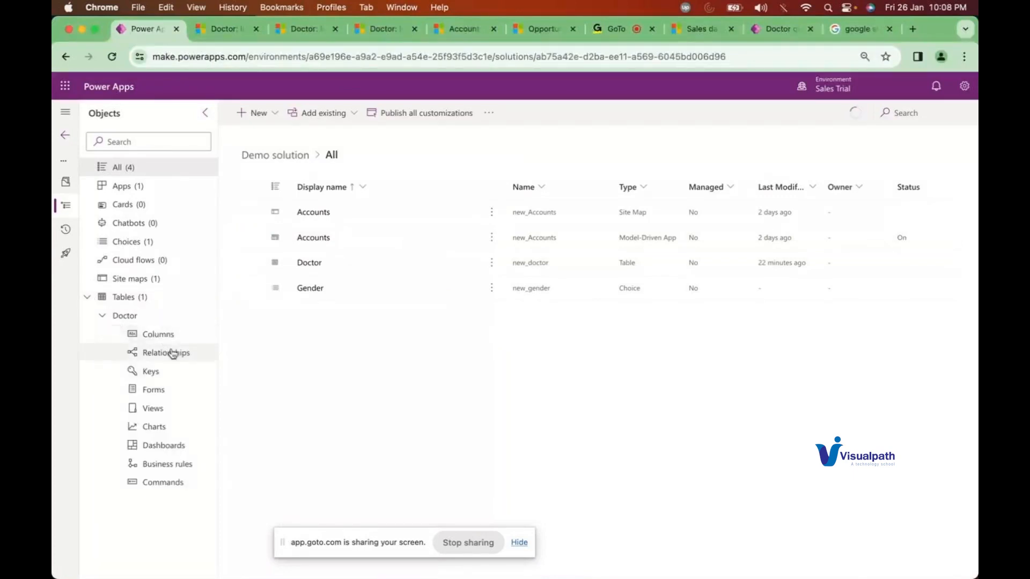
{"action": "left_click", "coordinate": [155, 390]}
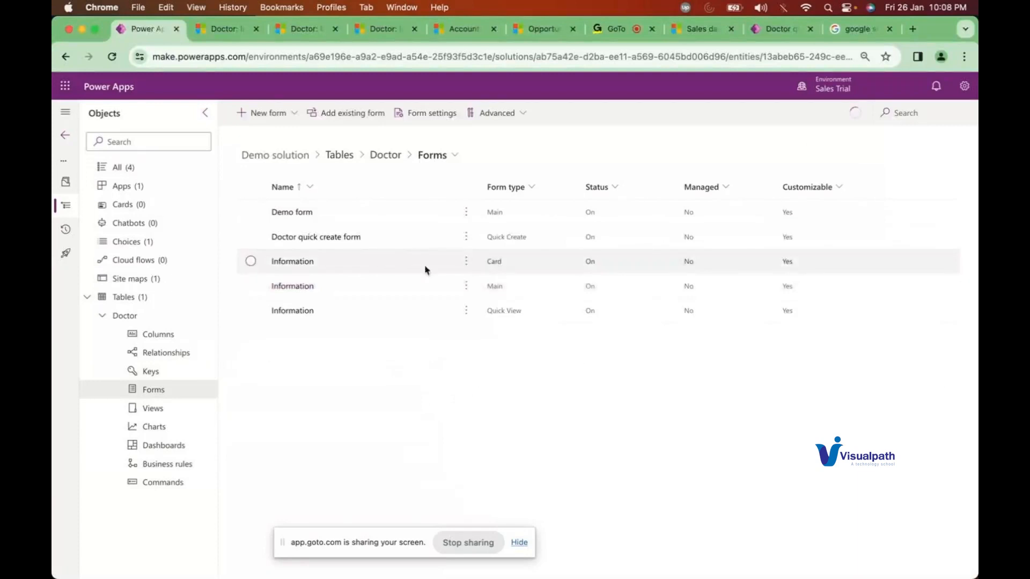
Set the security roles of the Doctor table's Demo form to Everyone, then save and publish the form settings
{"action": "left_click", "coordinate": [467, 213]}
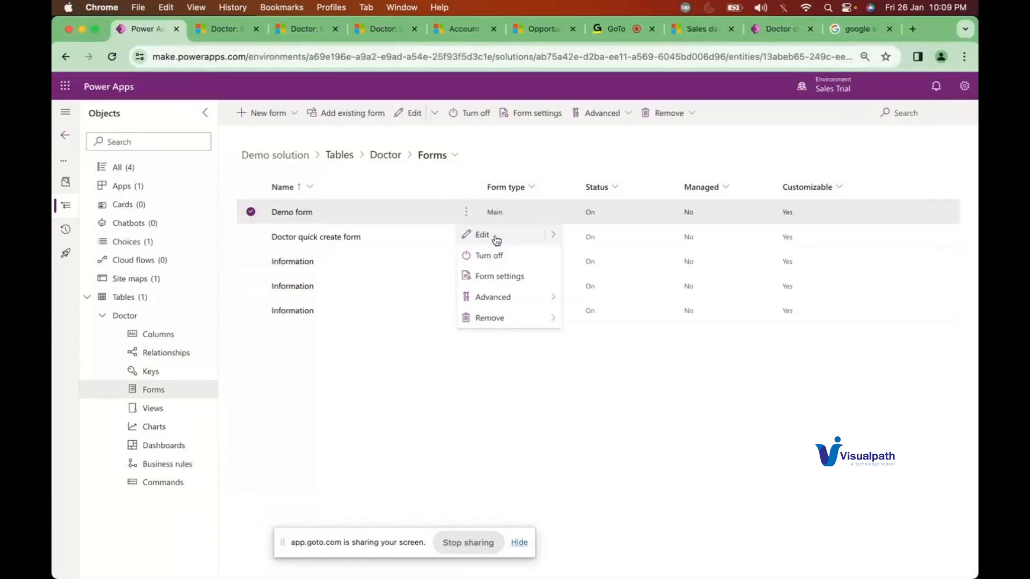
{"action": "left_click", "coordinate": [510, 281]}
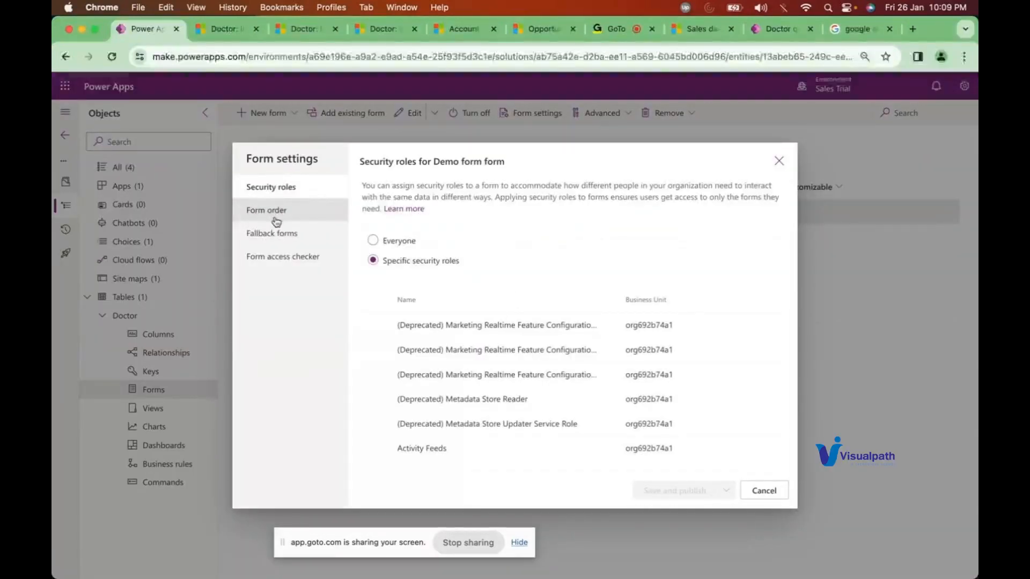
{"action": "scroll", "coordinate": [492, 357], "scroll_direction": "down", "scroll_amount": 15}
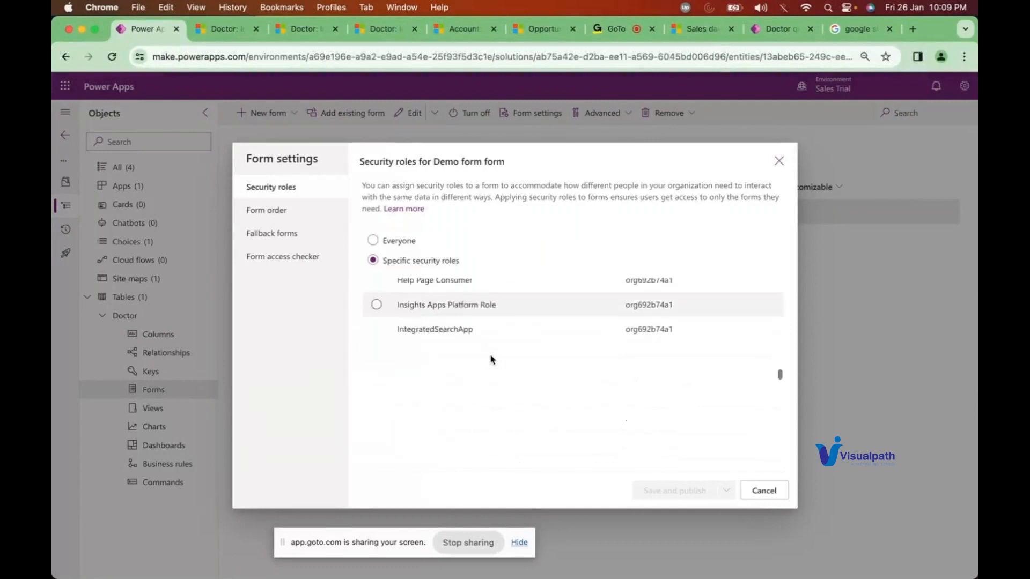
{"action": "left_click", "coordinate": [374, 240]}
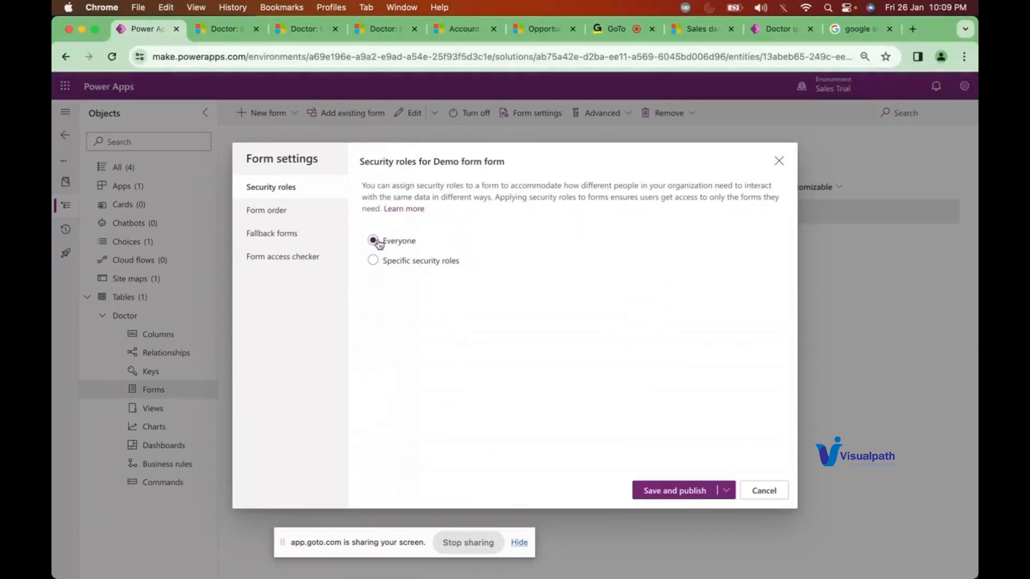
{"action": "left_click", "coordinate": [688, 496]}
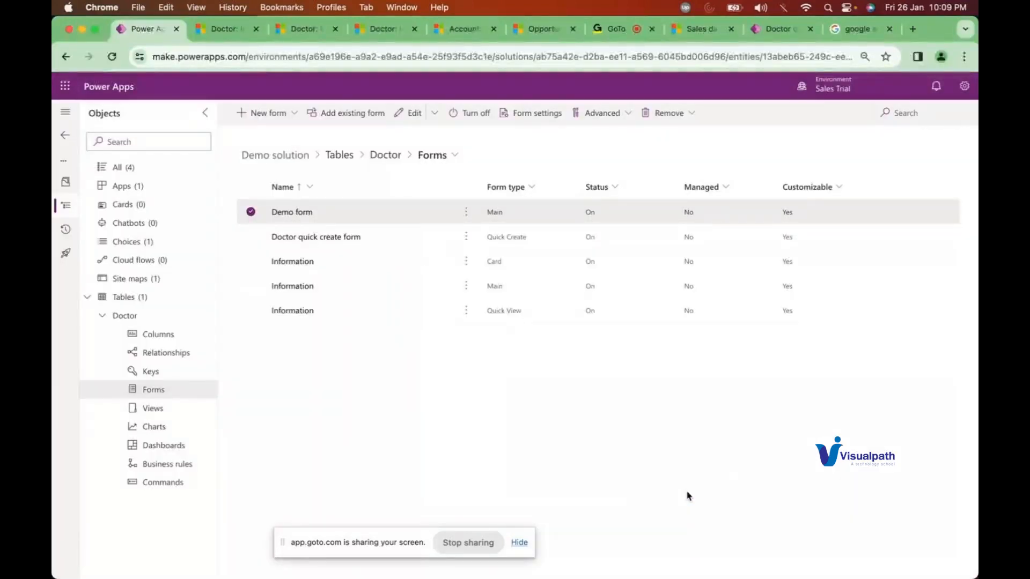
Reload the New Doctor page in the running Accounts app to recheck the available forms
{"action": "left_click", "coordinate": [228, 29]}
{"action": "left_click", "coordinate": [116, 61]}
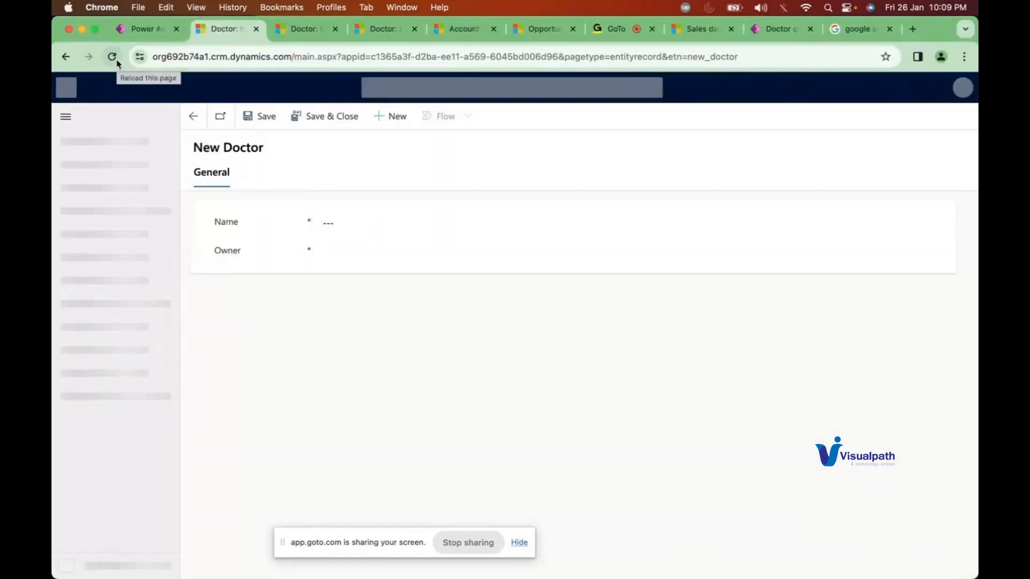
{"action": "left_click", "coordinate": [115, 59]}
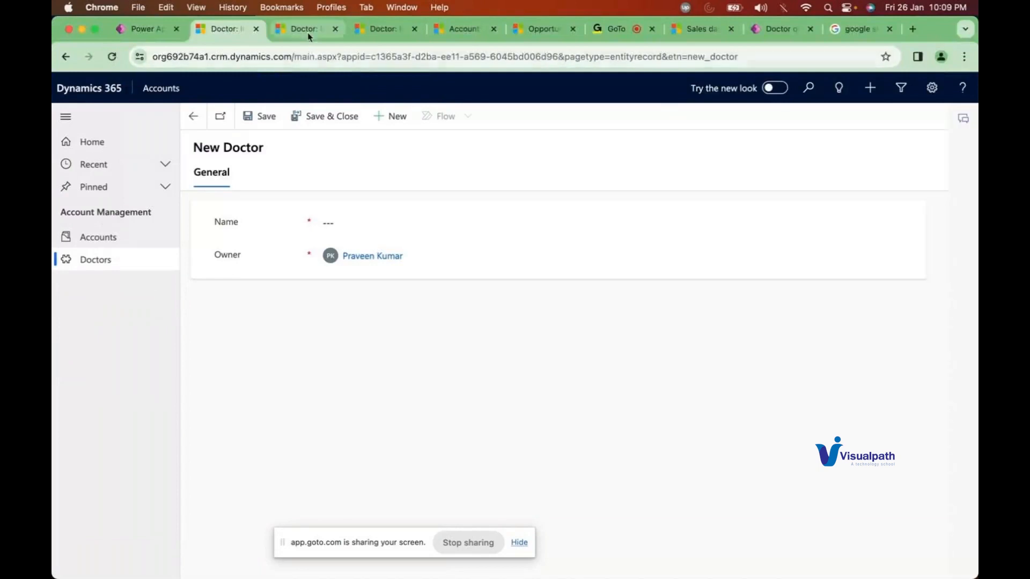
Open the Accounts model-driven app from the Demo solution's apps in the app designer
{"action": "left_click", "coordinate": [142, 30]}
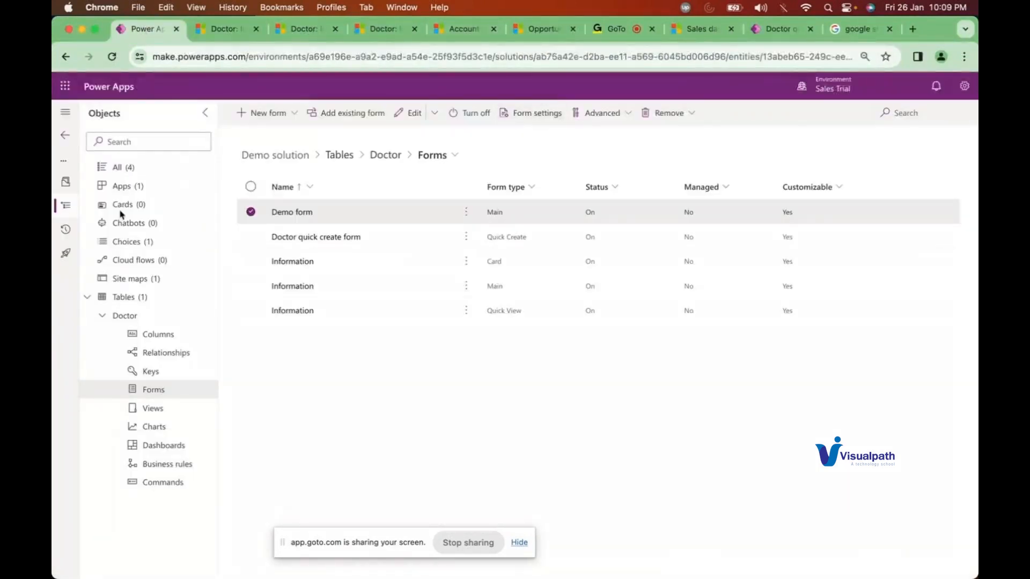
{"action": "left_click", "coordinate": [125, 186]}
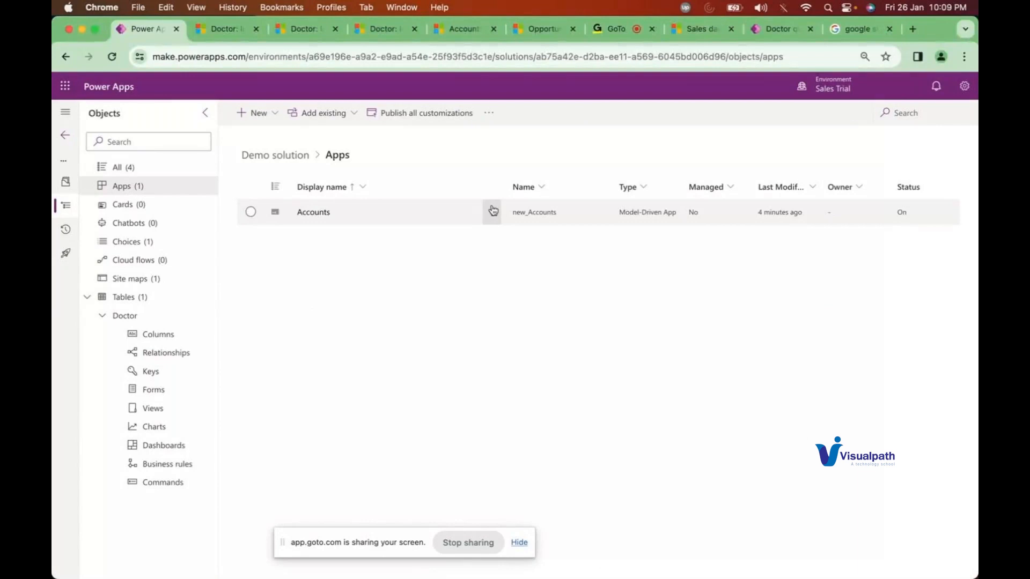
{"action": "left_click", "coordinate": [491, 211]}
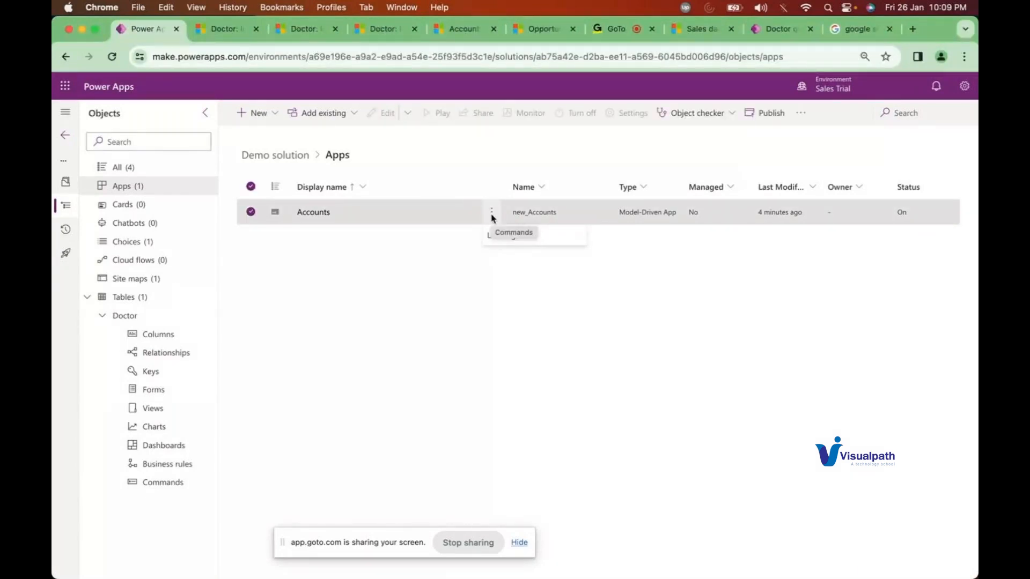
{"action": "left_click", "coordinate": [312, 212]}
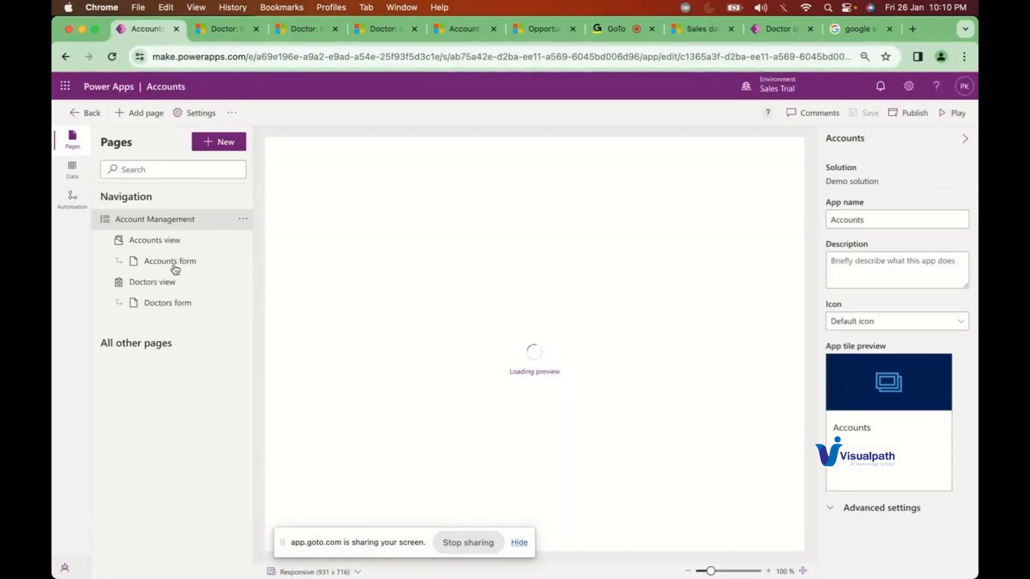
Expand the Doctors forms excluded from the app and add the Information quick view form to it
{"action": "left_click", "coordinate": [176, 309]}
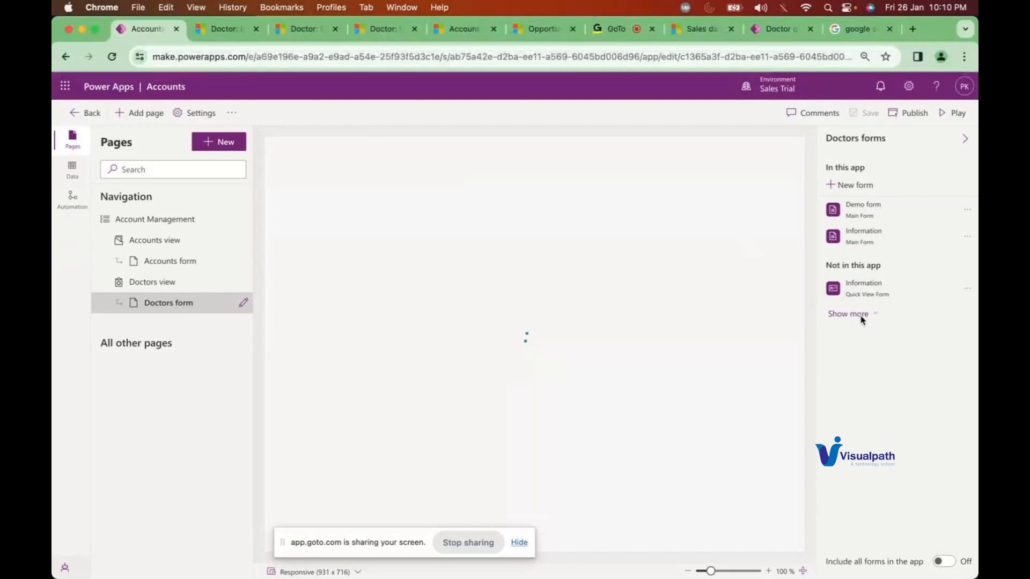
{"action": "left_click", "coordinate": [861, 317]}
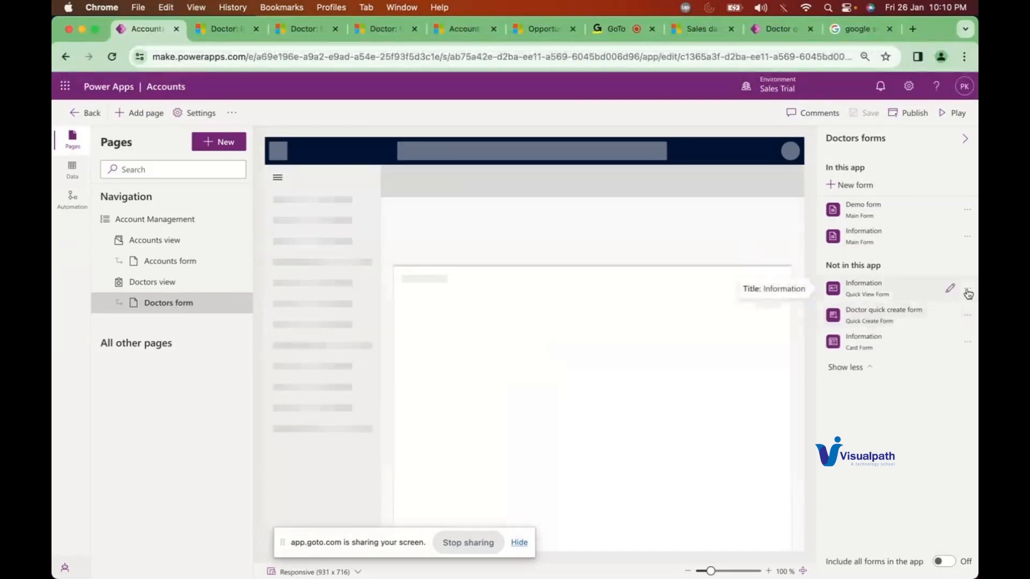
{"action": "left_click", "coordinate": [968, 291]}
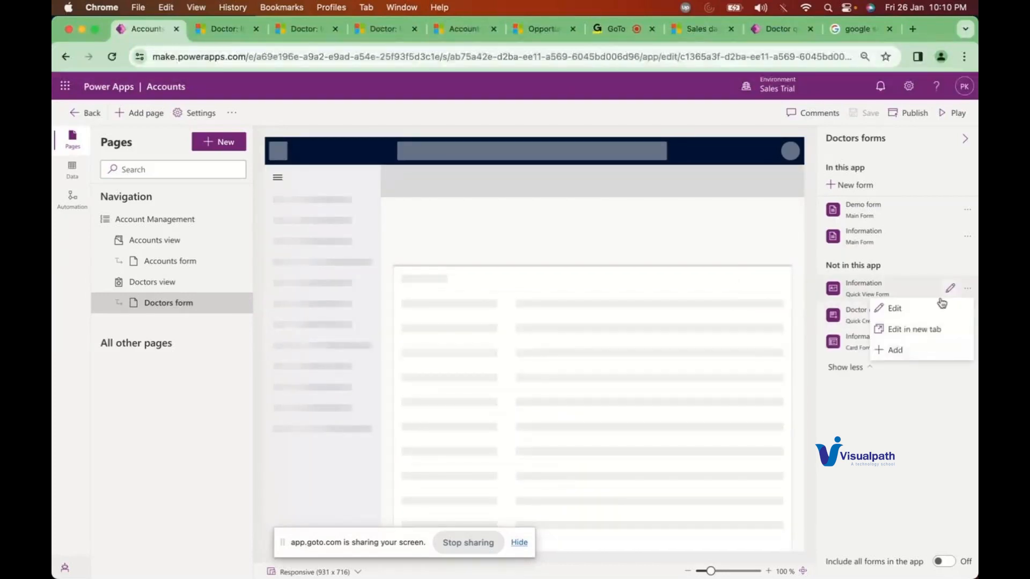
{"action": "left_click", "coordinate": [894, 351]}
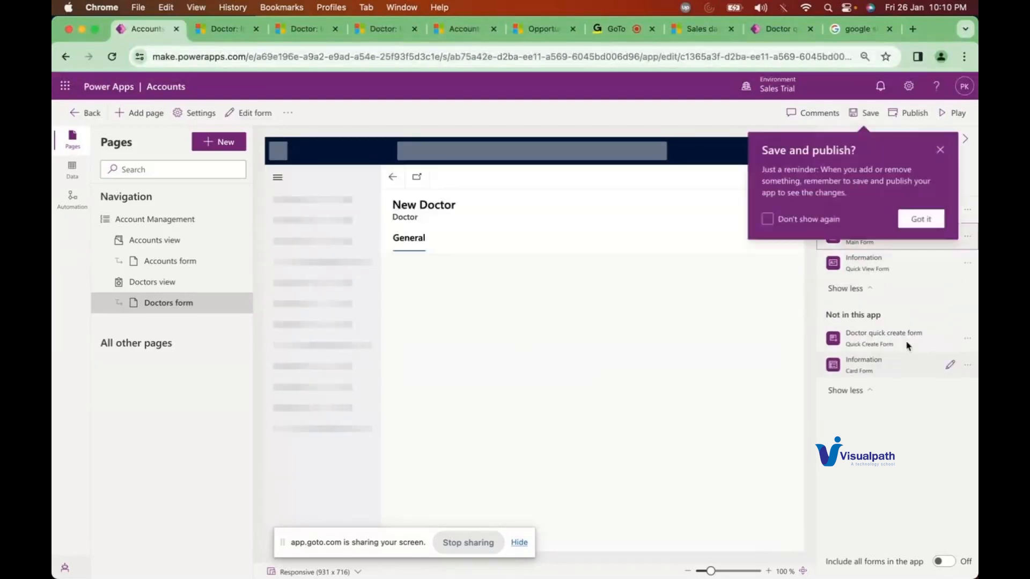
Add the Doctor quick create form and the Information card form to the Accounts app, then save and publish the app
{"action": "left_click", "coordinate": [940, 149]}
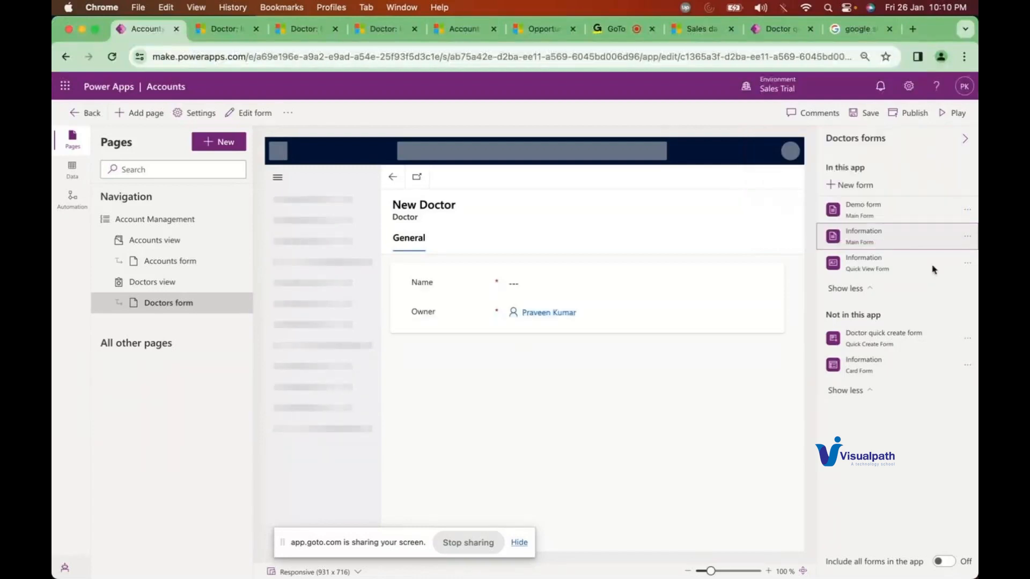
{"action": "left_click", "coordinate": [967, 338]}
{"action": "left_click", "coordinate": [896, 400]}
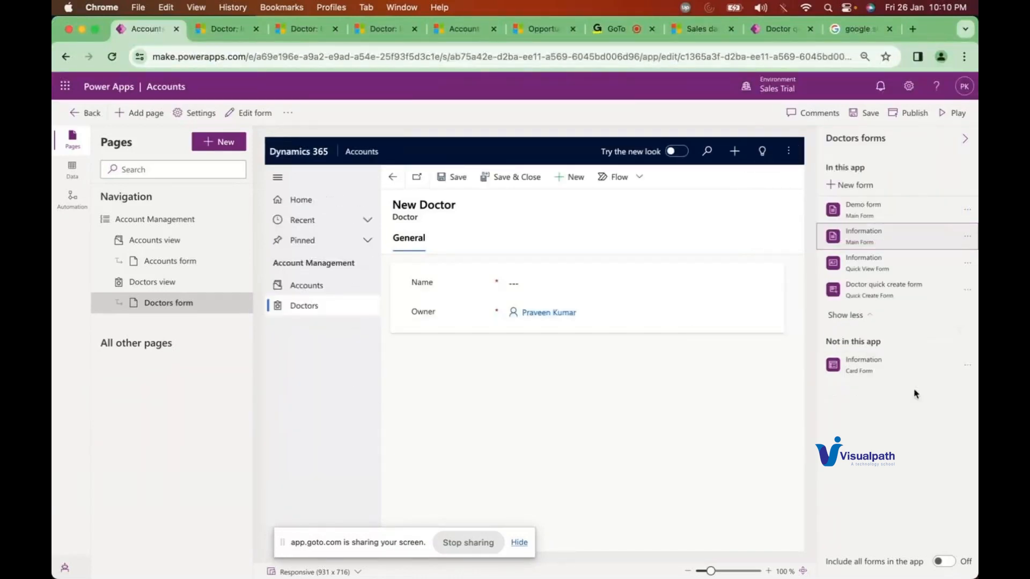
{"action": "left_click", "coordinate": [960, 367]}
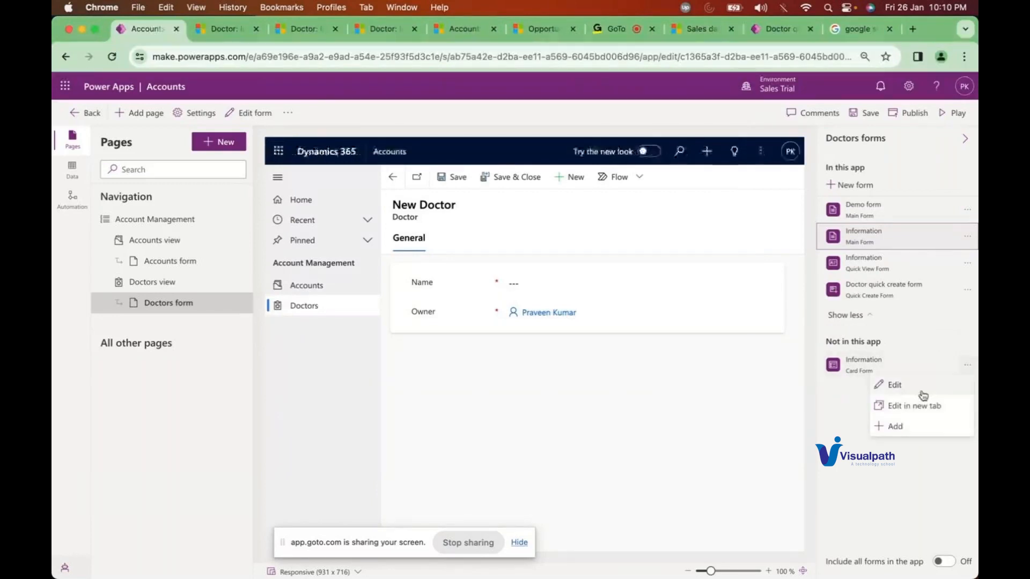
{"action": "left_click", "coordinate": [900, 426]}
{"action": "left_click", "coordinate": [861, 114]}
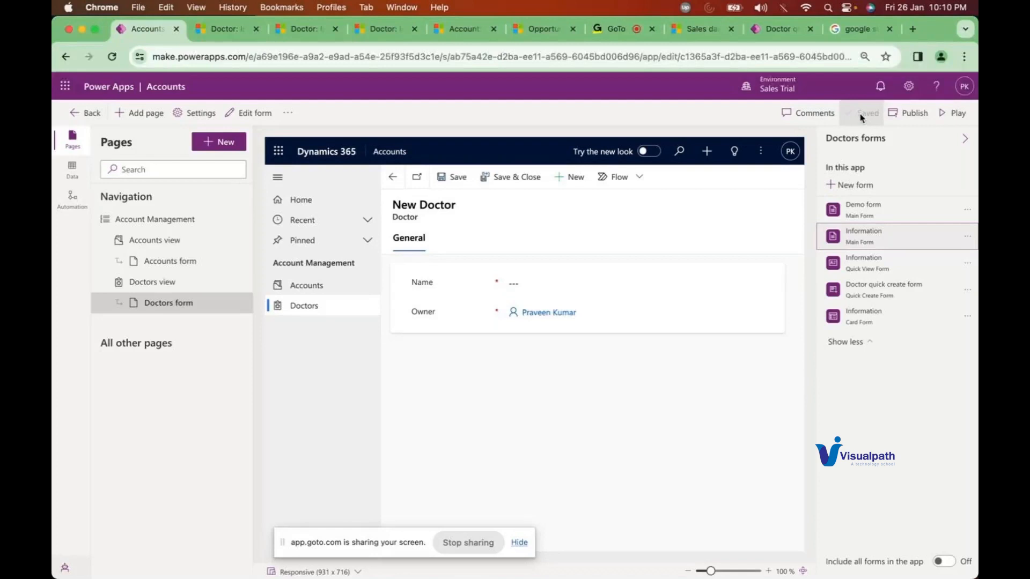
{"action": "left_click", "coordinate": [903, 114]}
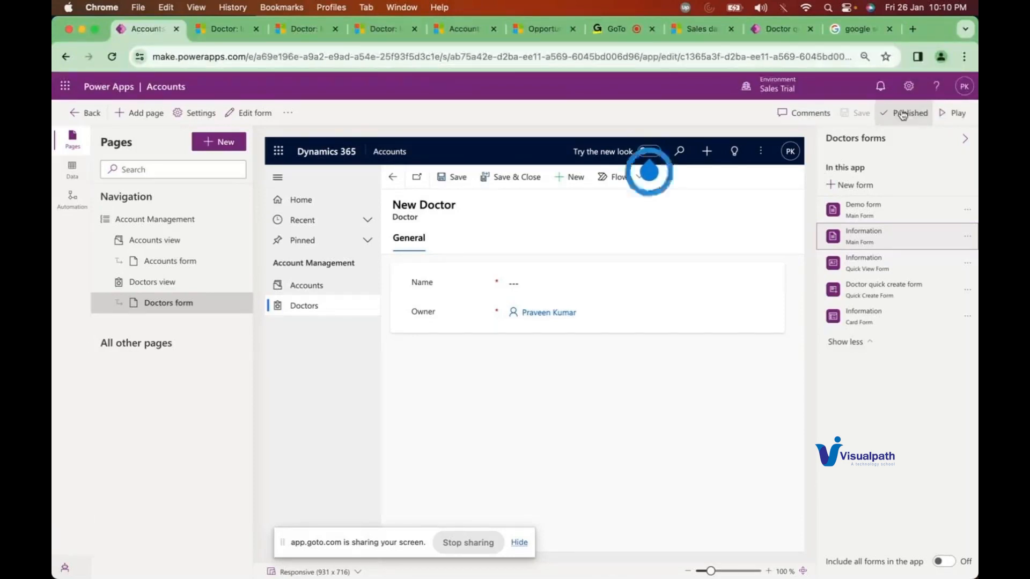
Play the published Accounts app and start a new Doctor record with the new look turned on
{"action": "left_click", "coordinate": [945, 114]}
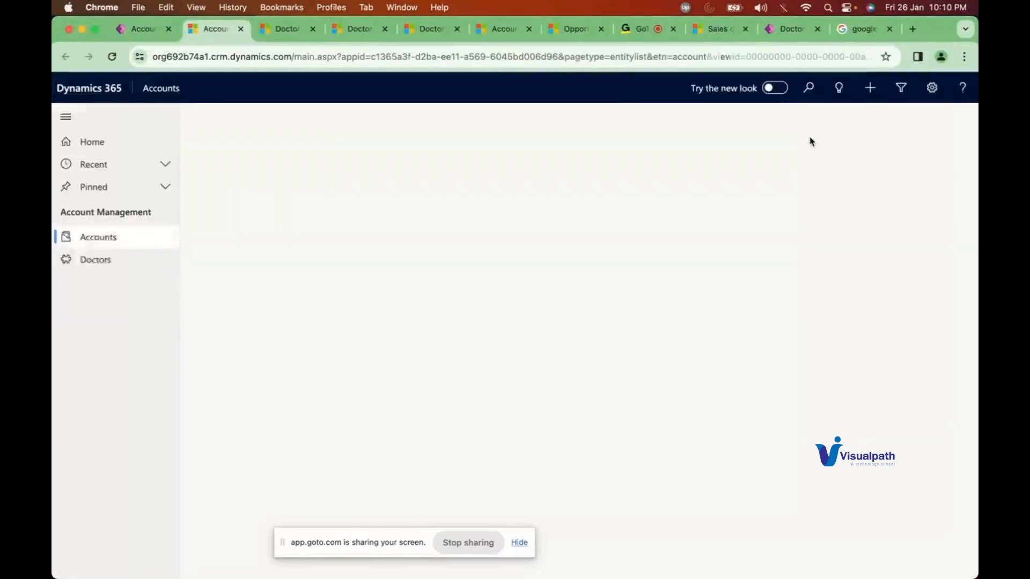
{"action": "left_click", "coordinate": [110, 262]}
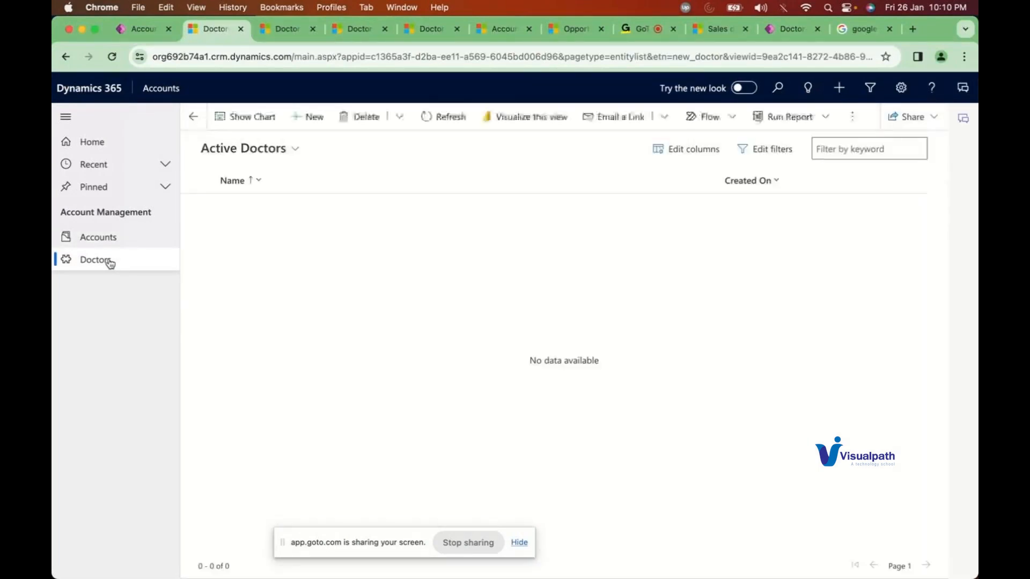
{"action": "left_click", "coordinate": [110, 60]}
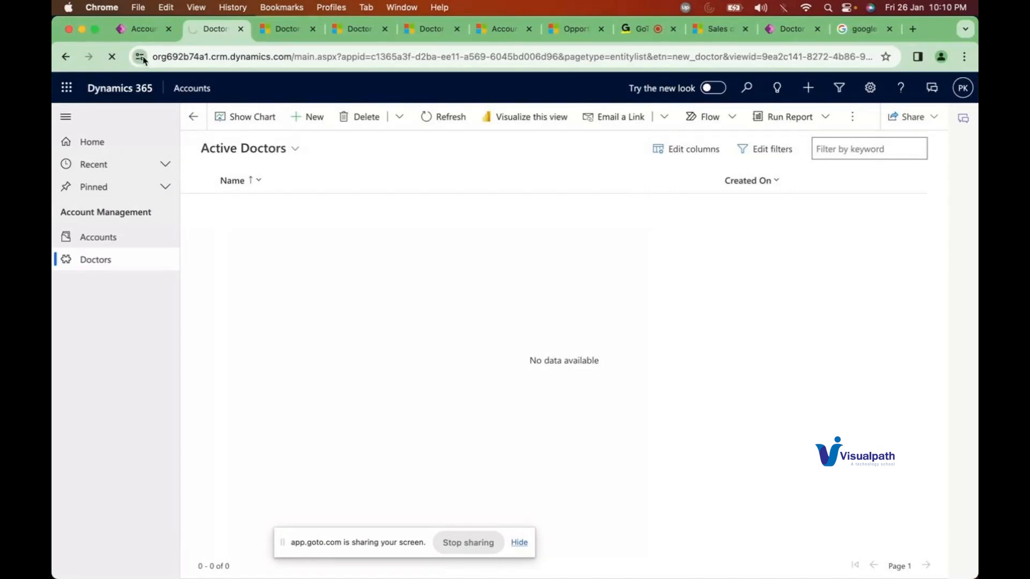
{"action": "left_click", "coordinate": [312, 30]}
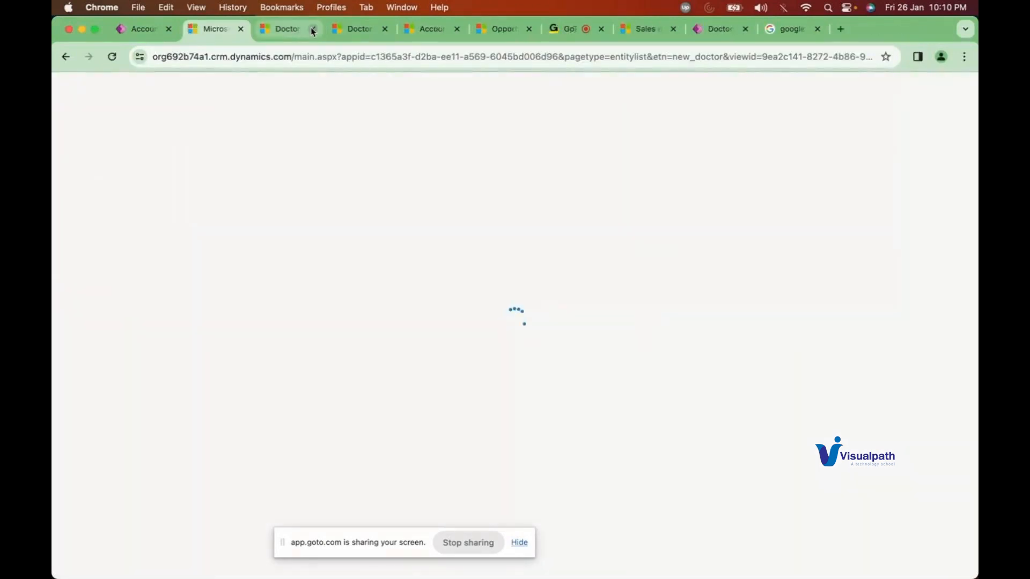
{"action": "left_click", "coordinate": [313, 31]}
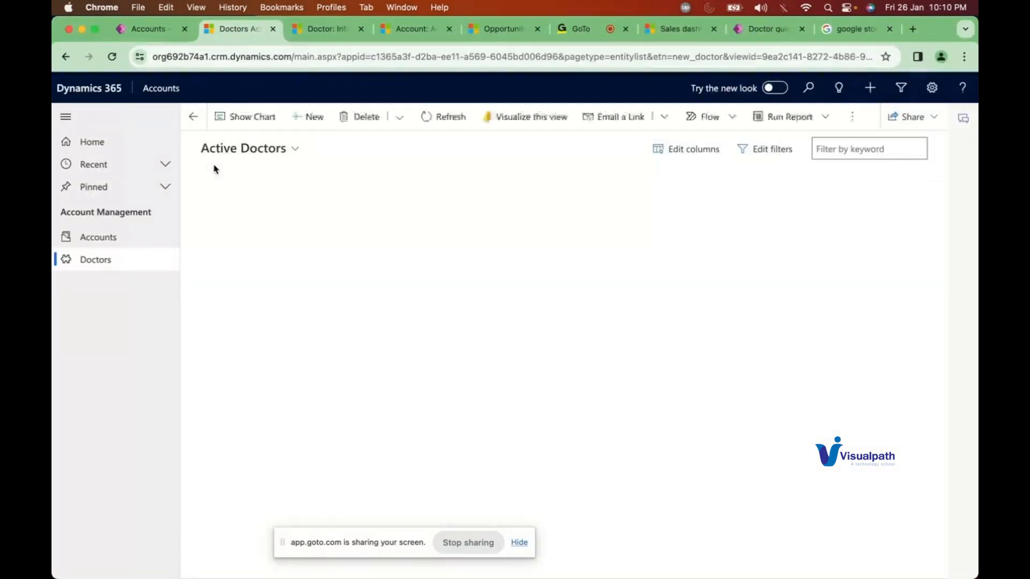
{"action": "left_click", "coordinate": [308, 122]}
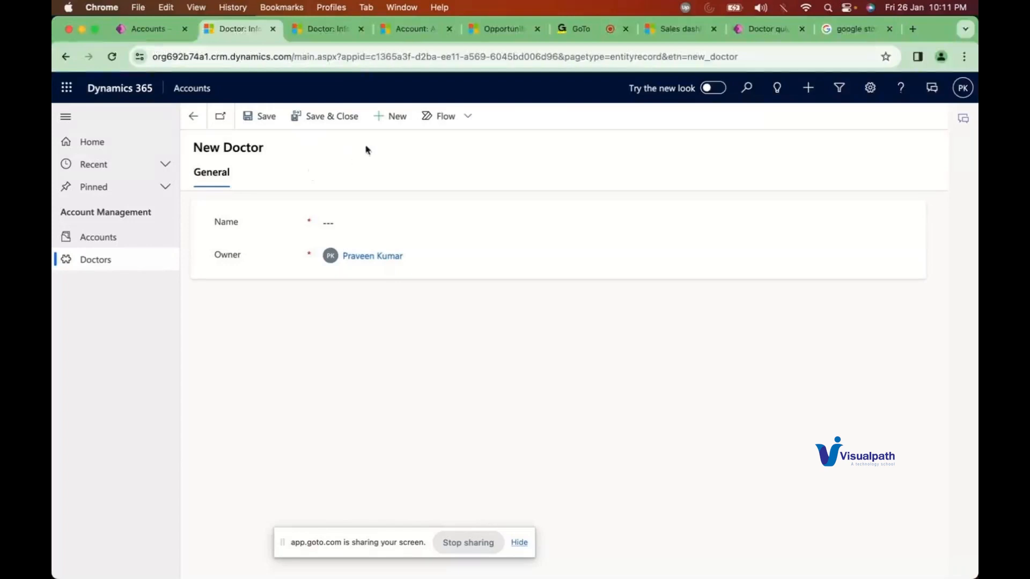
{"action": "left_click", "coordinate": [712, 88]}
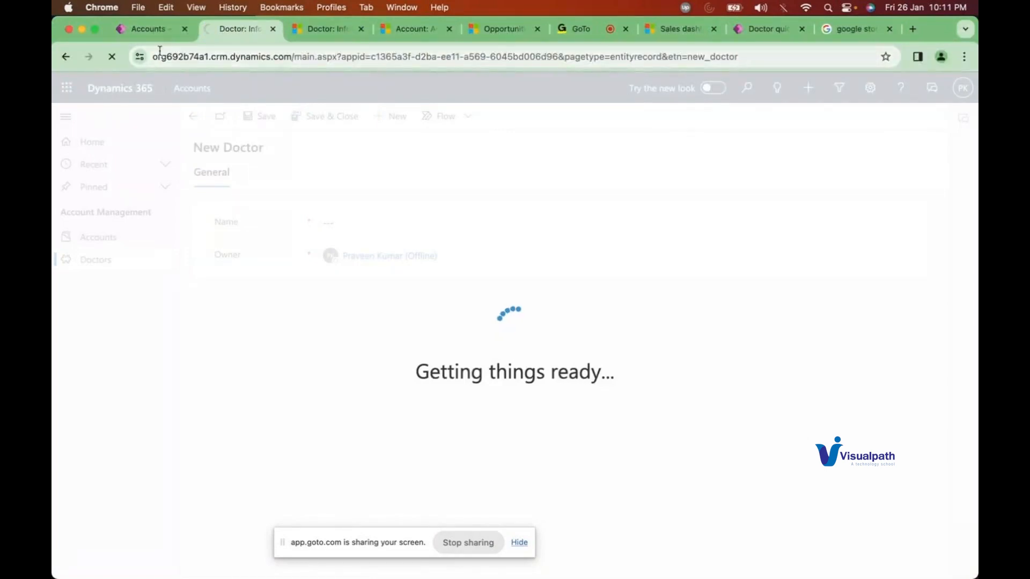
Return to the Demo solution in Power Apps and publish its Doctor table
{"action": "left_click", "coordinate": [142, 29]}
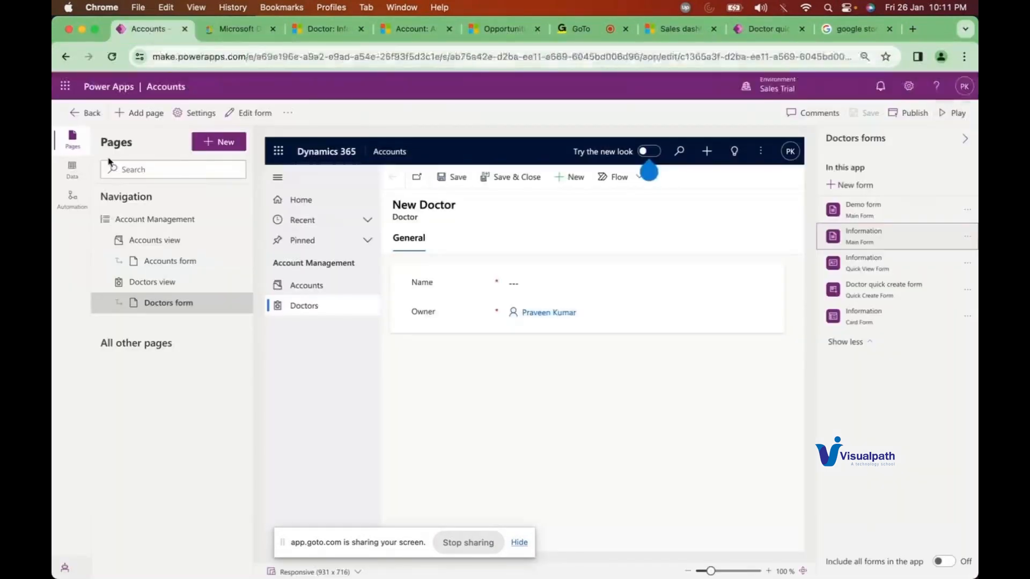
{"action": "left_click", "coordinate": [82, 118]}
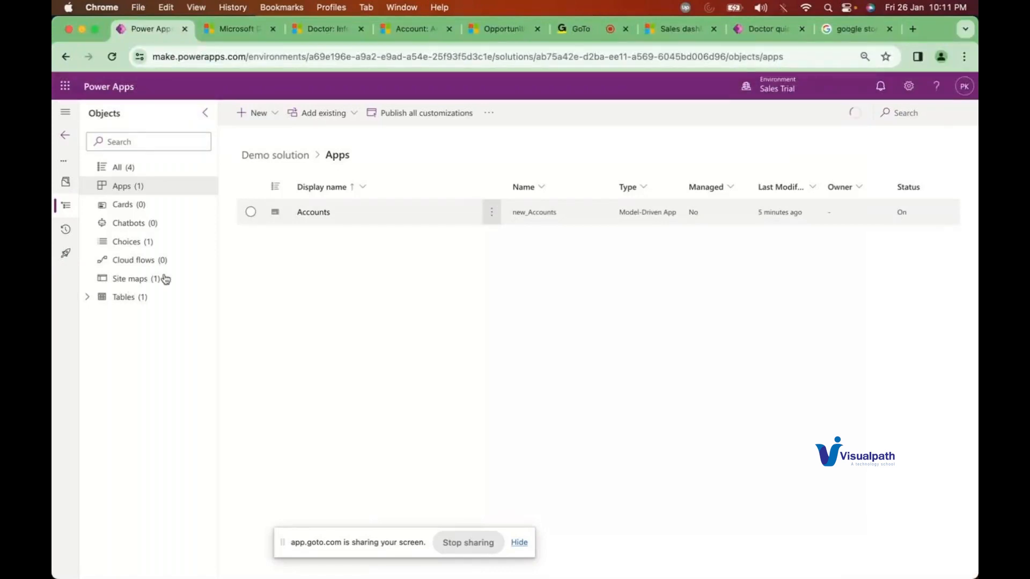
{"action": "left_click", "coordinate": [88, 298]}
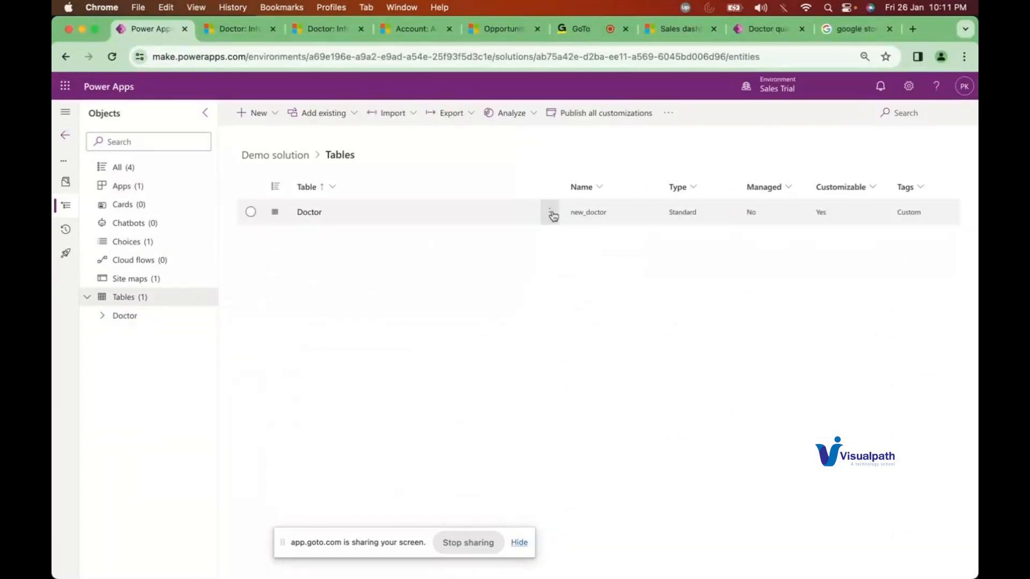
{"action": "left_click", "coordinate": [550, 215]}
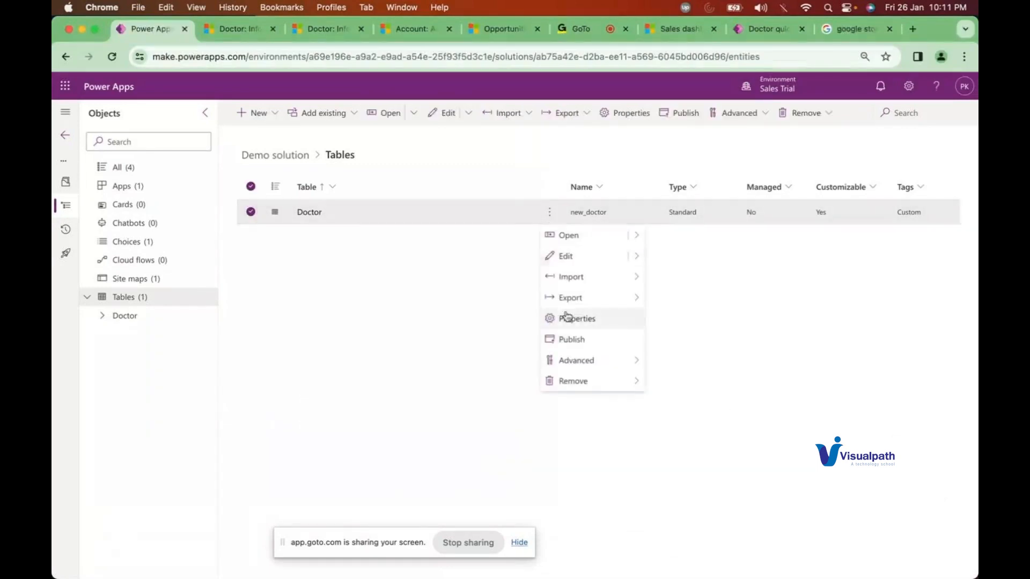
{"action": "left_click", "coordinate": [571, 340]}
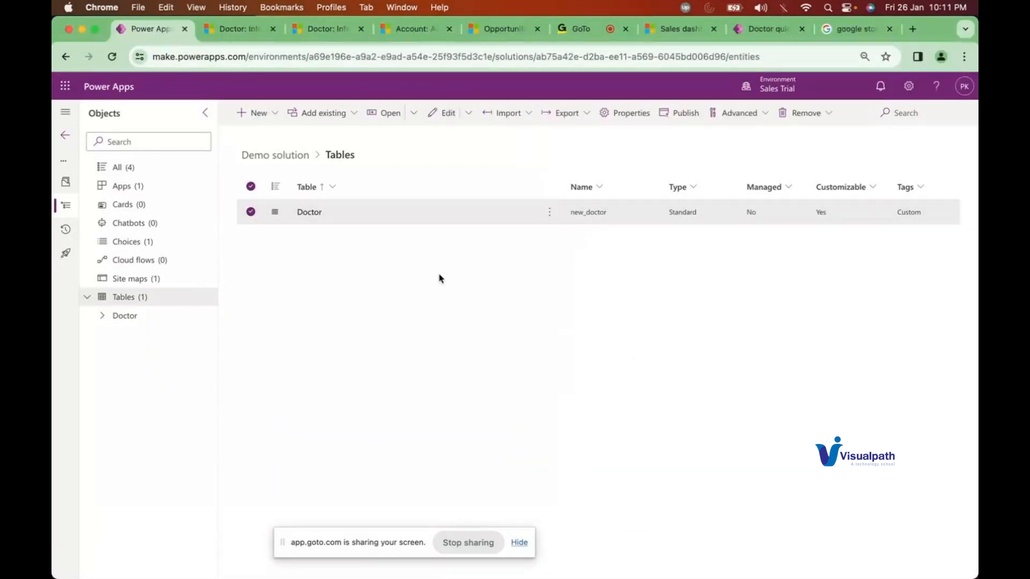
Reload the New Doctor page in the running app, then save and close a doctor record named nkklk
{"action": "left_click", "coordinate": [243, 32]}
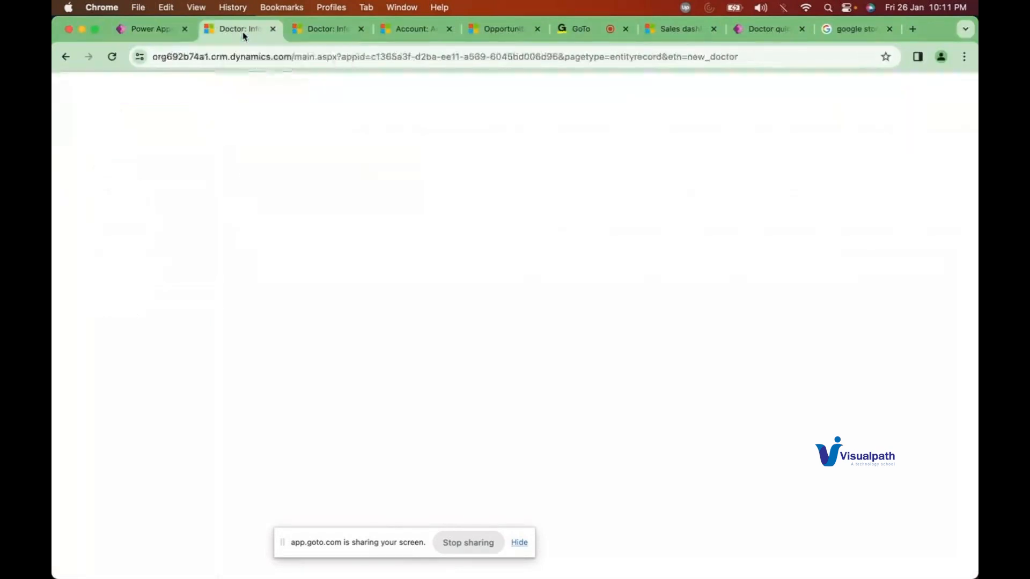
{"action": "left_click", "coordinate": [112, 59]}
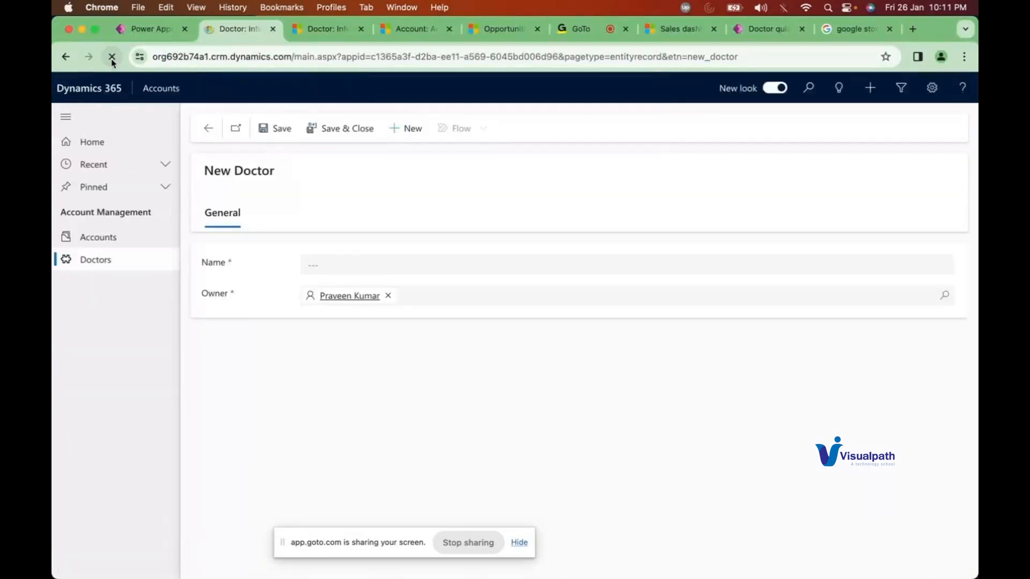
{"action": "left_click", "coordinate": [112, 60]}
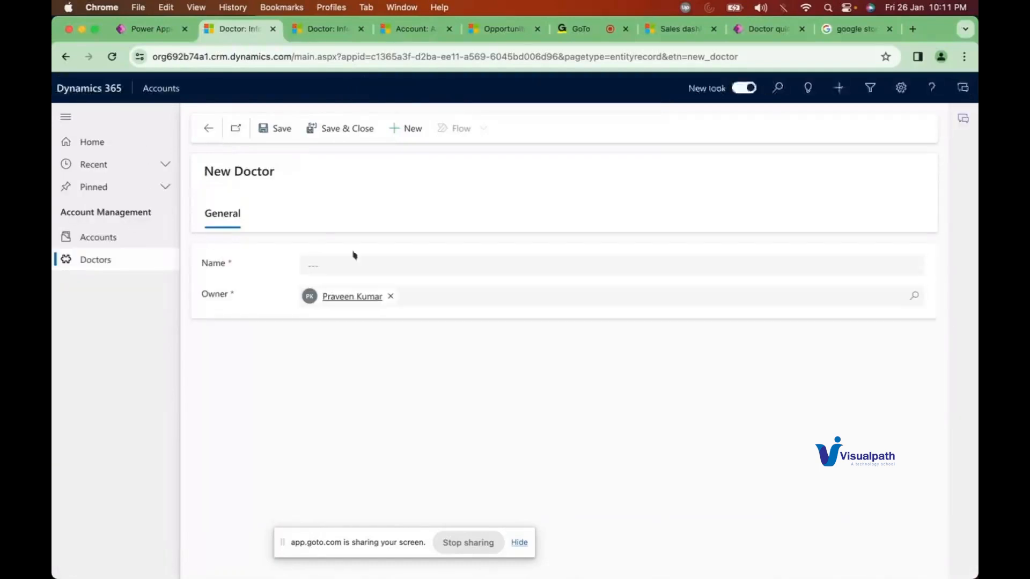
{"action": "left_click", "coordinate": [336, 268]}
{"action": "type", "text": "nkklk"}
{"action": "left_click", "coordinate": [334, 137]}
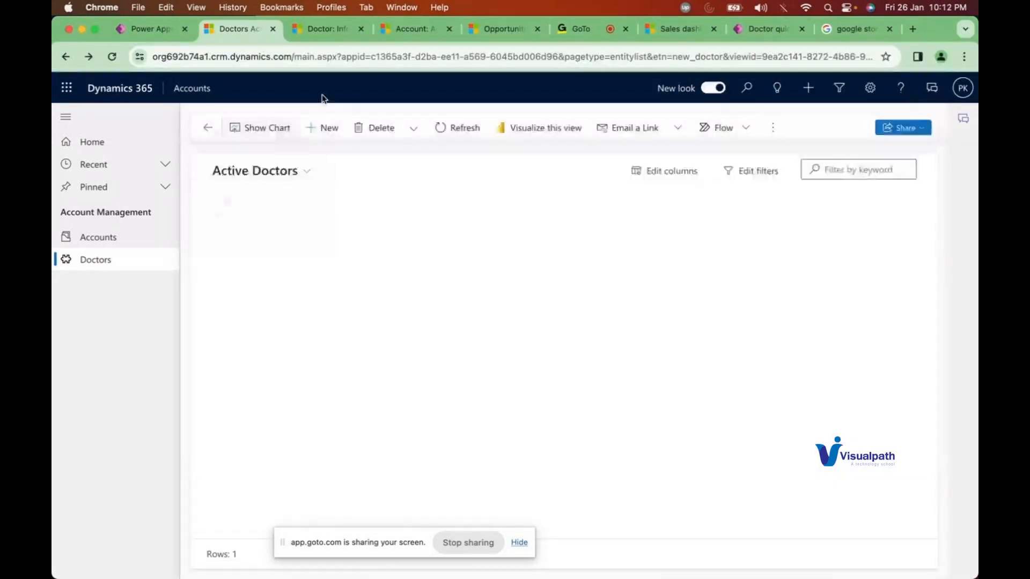
Play the Accounts app again from the Demo solution and open a blank New Doctor form to check its form choices
{"action": "left_click", "coordinate": [153, 30]}
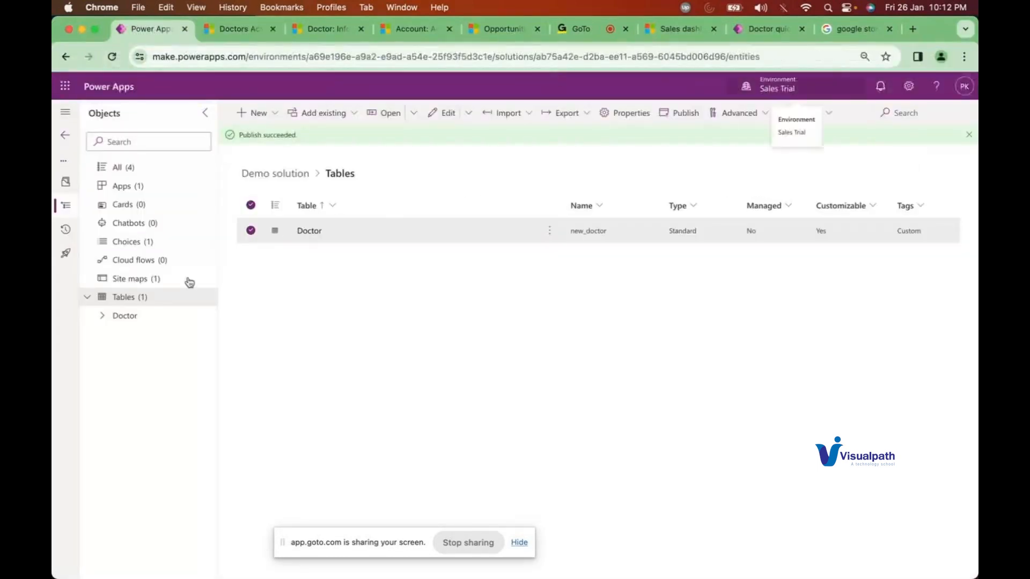
{"action": "left_click", "coordinate": [125, 187]}
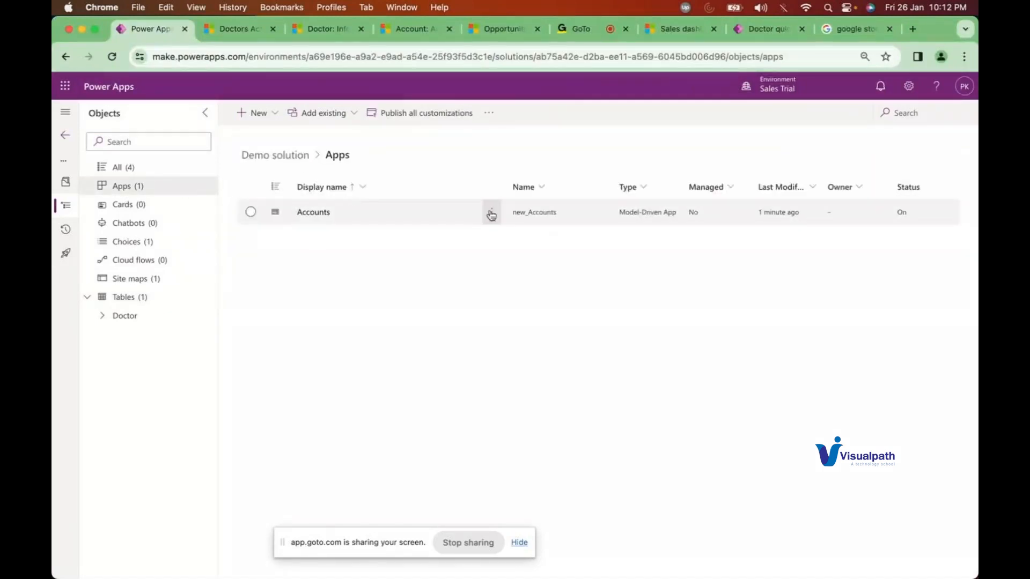
{"action": "left_click", "coordinate": [496, 212]}
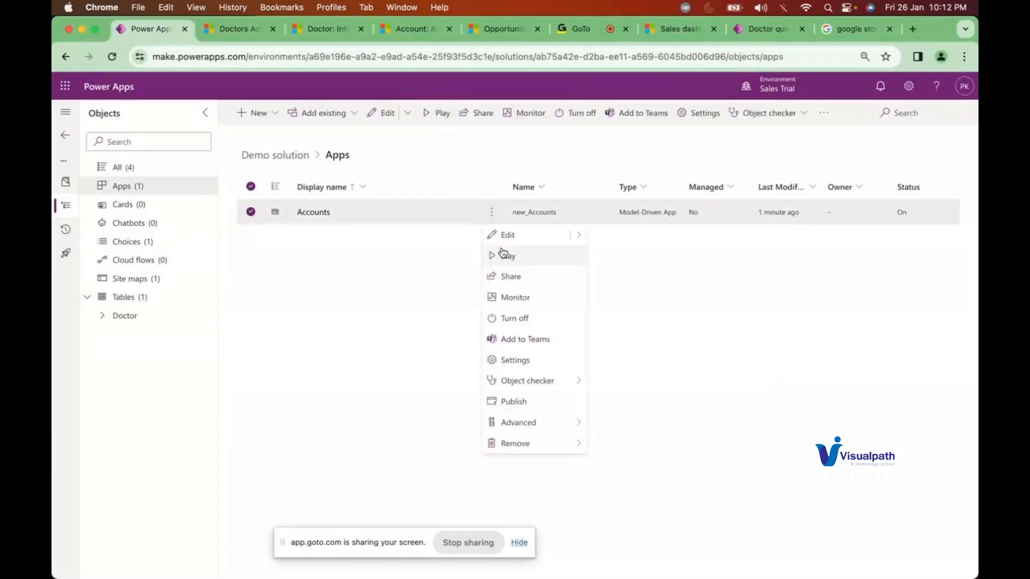
{"action": "left_click", "coordinate": [523, 258]}
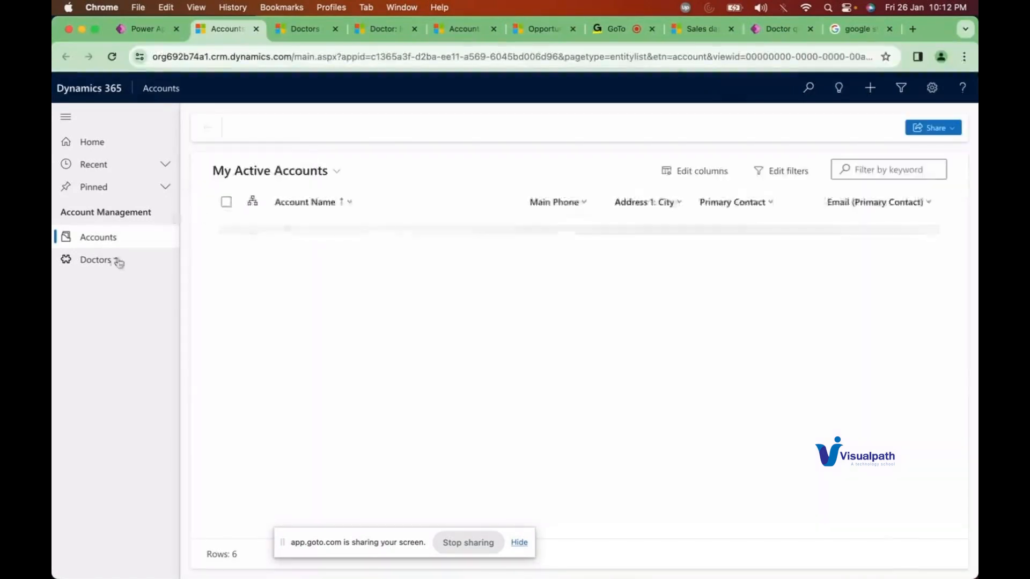
{"action": "left_click", "coordinate": [118, 262]}
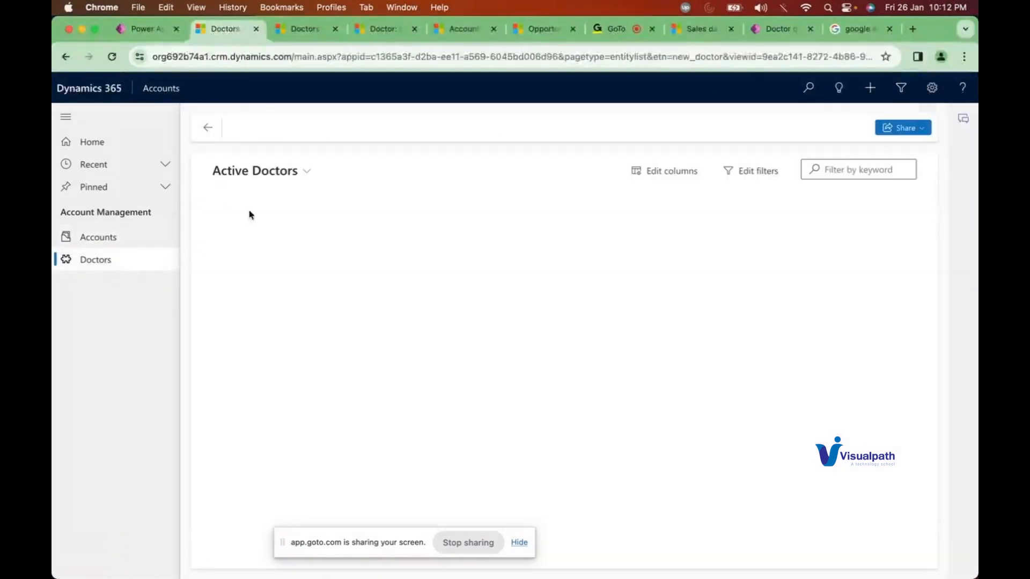
{"action": "left_click", "coordinate": [328, 128]}
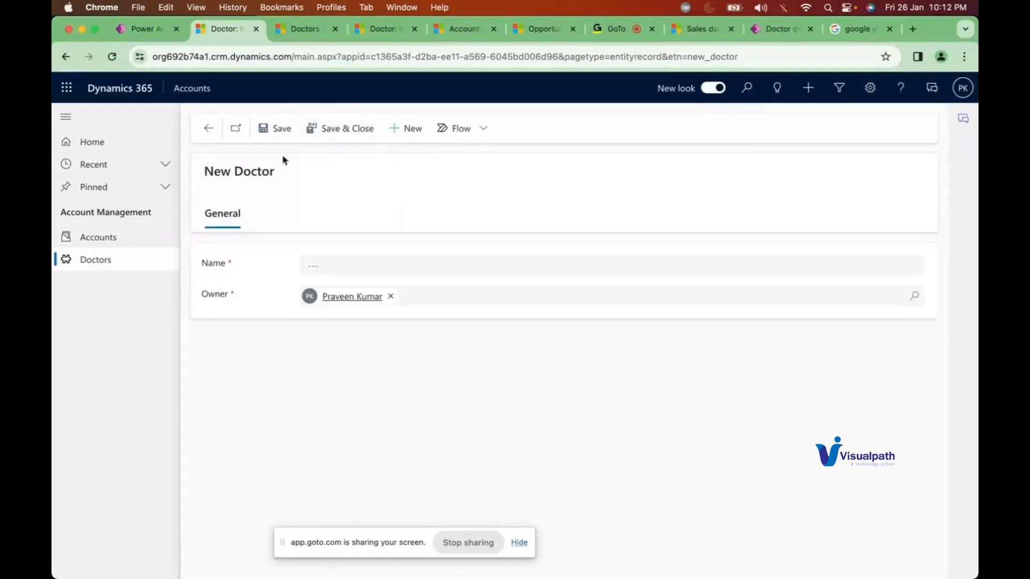
{"action": "left_click", "coordinate": [321, 263]}
{"action": "left_click", "coordinate": [225, 194]}
Compare the open account record's form header with the Active Doctors list and the New Doctor page
{"action": "left_click", "coordinate": [460, 29]}
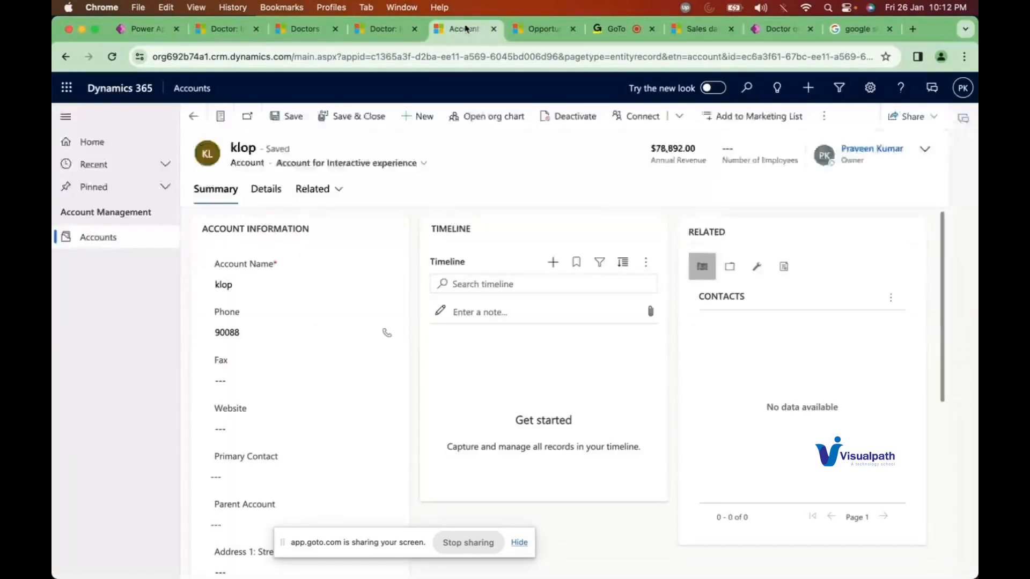
{"action": "left_click", "coordinate": [308, 31]}
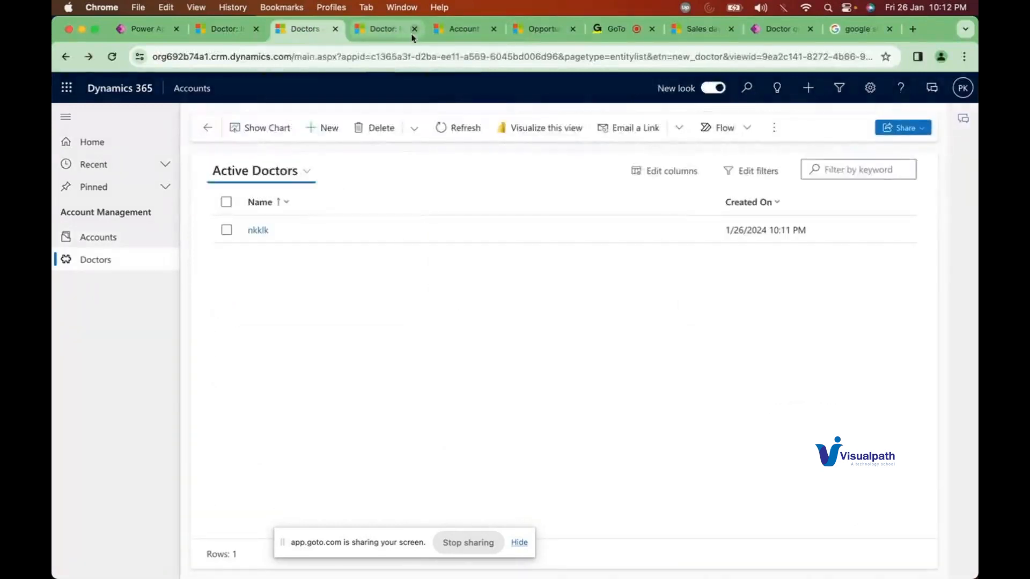
{"action": "left_click", "coordinate": [231, 36]}
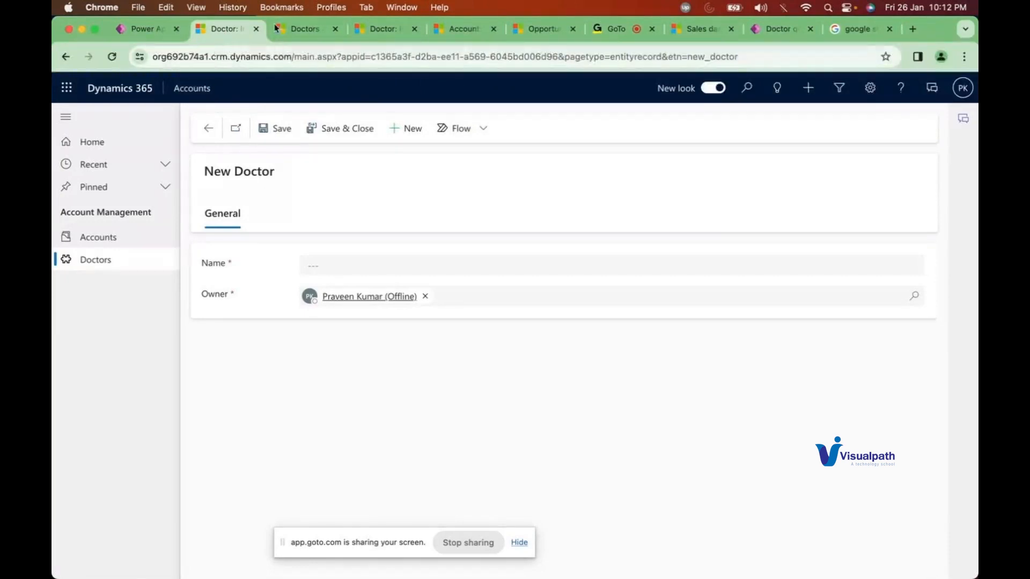
Return to the Demo solution in Power Apps and add the existing Sales trial model-driven app to it
{"action": "left_click", "coordinate": [153, 32]}
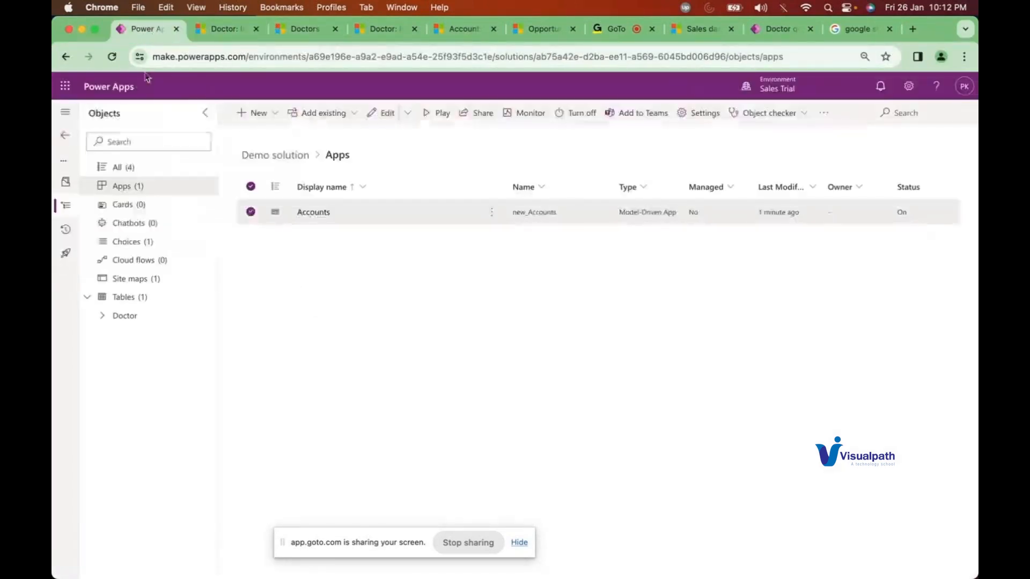
{"action": "left_click", "coordinate": [315, 114]}
{"action": "left_click", "coordinate": [131, 189]}
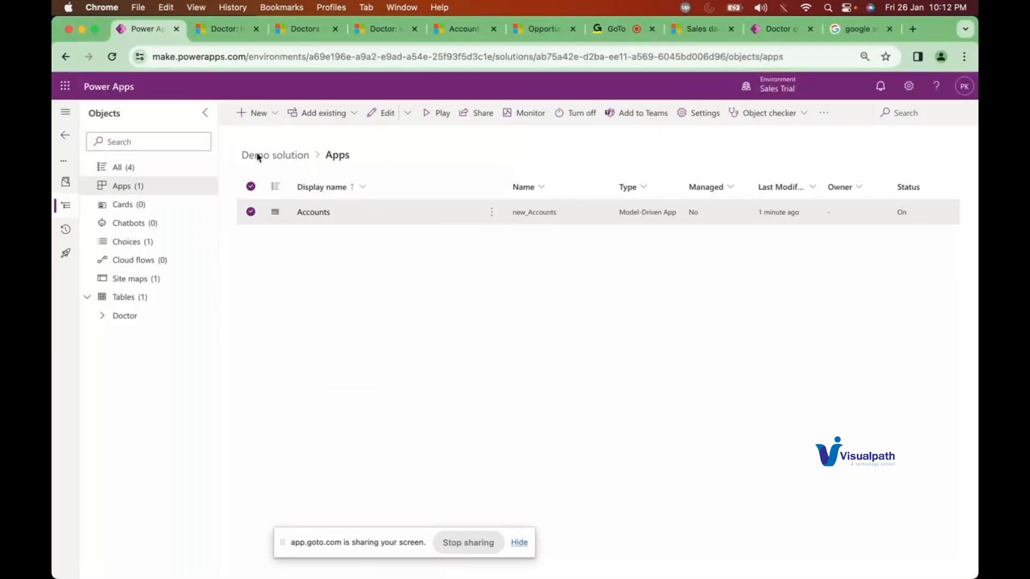
{"action": "left_click", "coordinate": [138, 169]}
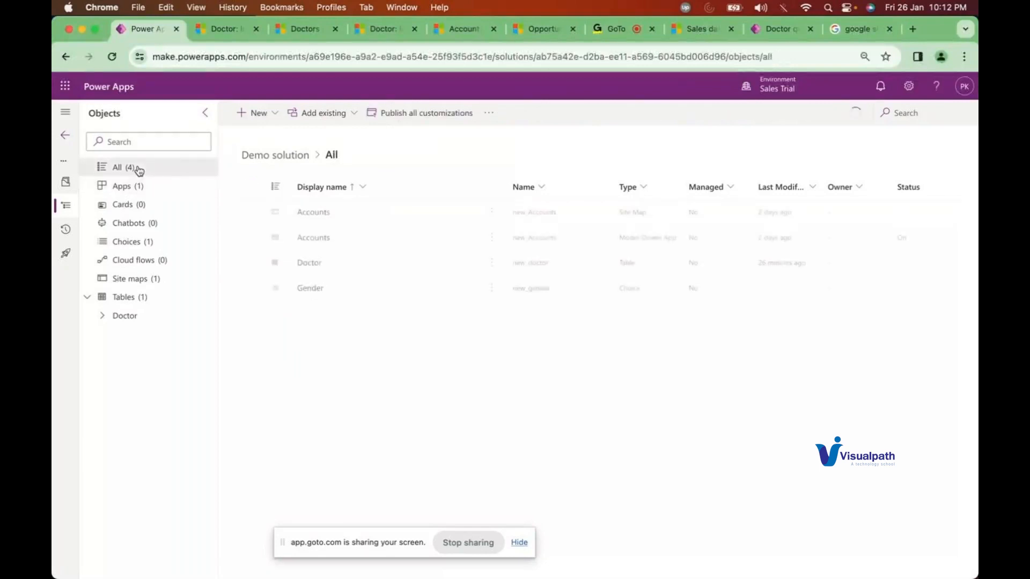
{"action": "left_click", "coordinate": [138, 185]}
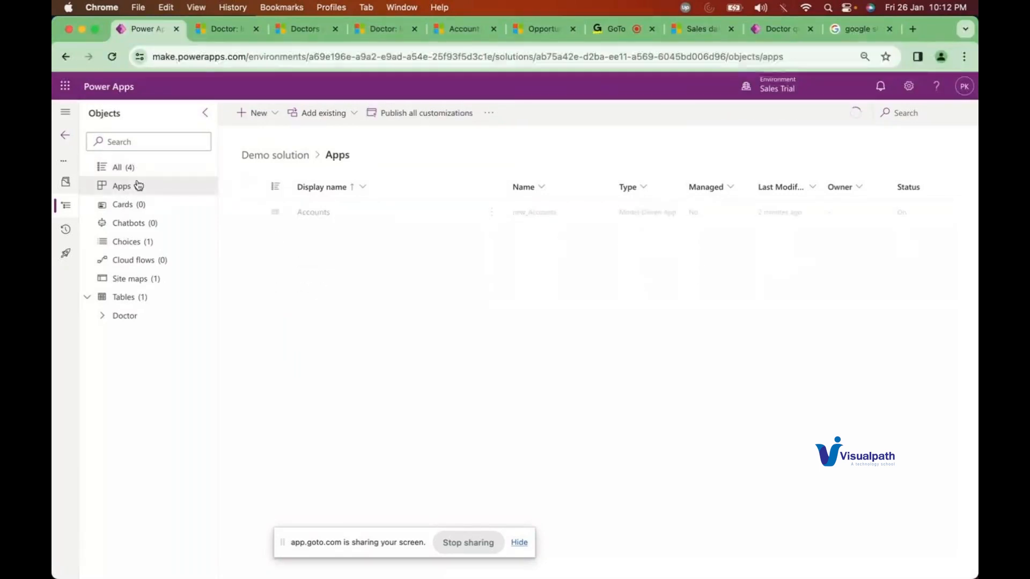
{"action": "left_click", "coordinate": [335, 112]}
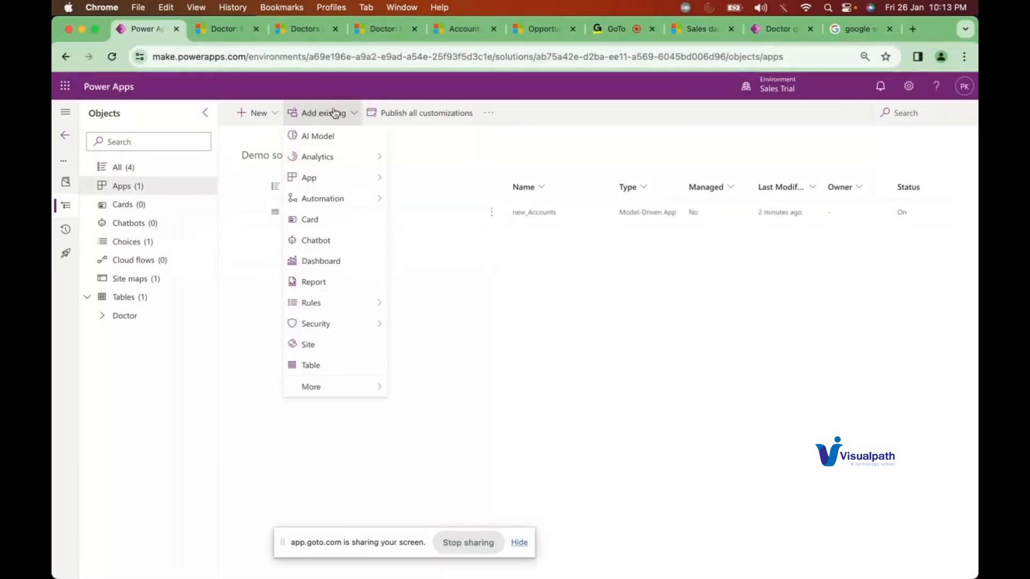
{"action": "mouse_move", "coordinate": [357, 178]}
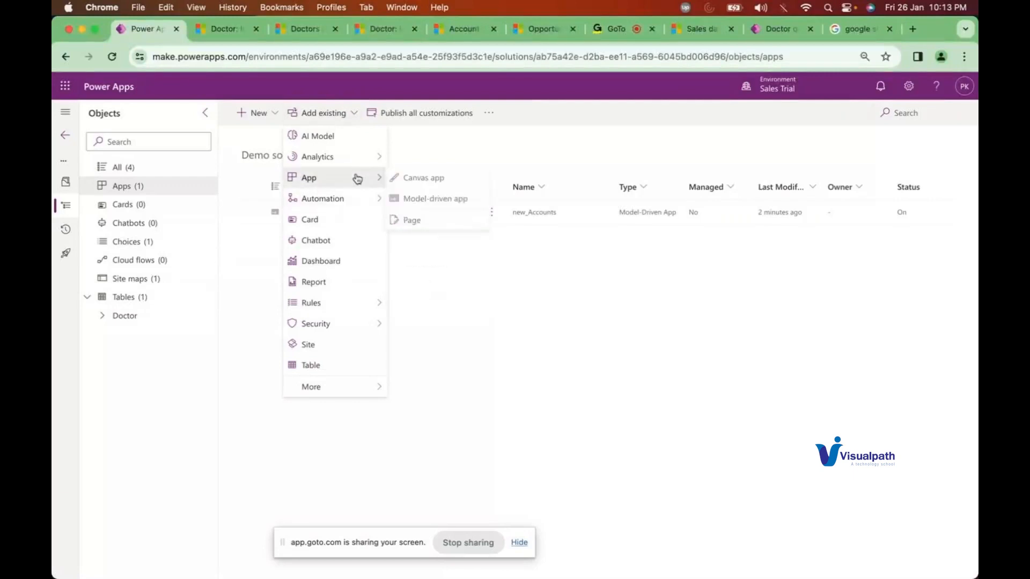
{"action": "left_click", "coordinate": [422, 199]}
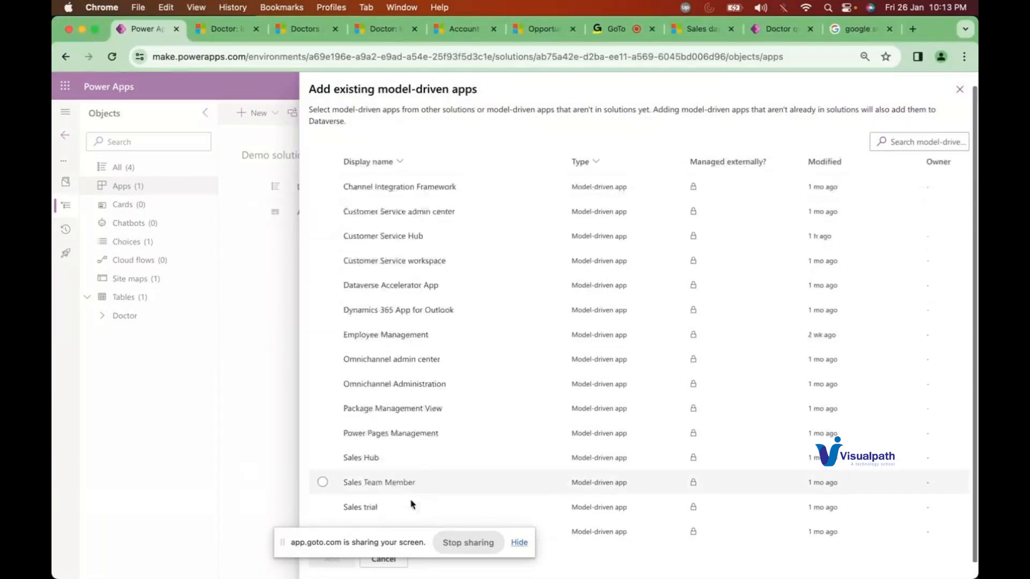
{"action": "left_click", "coordinate": [535, 521]}
{"action": "left_click", "coordinate": [331, 561]}
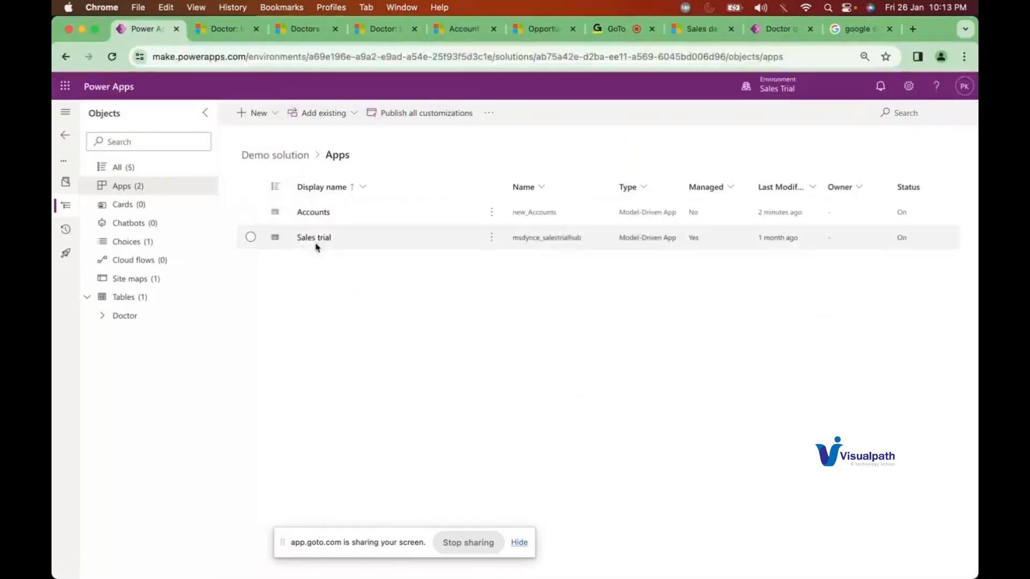
Open the Sales trial app for editing and add a Dataverse table page for Doctor to its Pipeline group, shown in navigation
{"action": "left_click", "coordinate": [312, 238]}
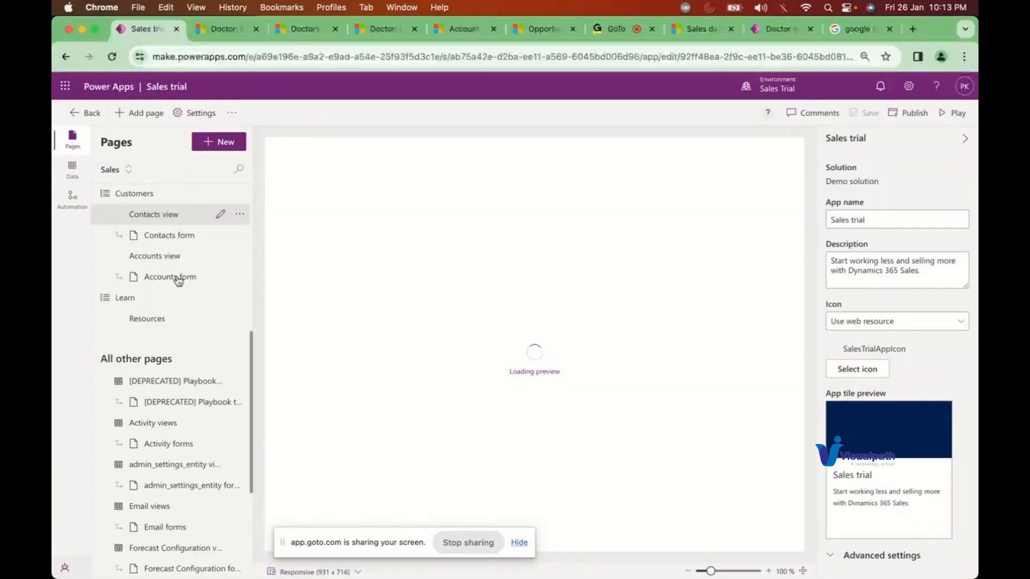
{"action": "left_click", "coordinate": [179, 278]}
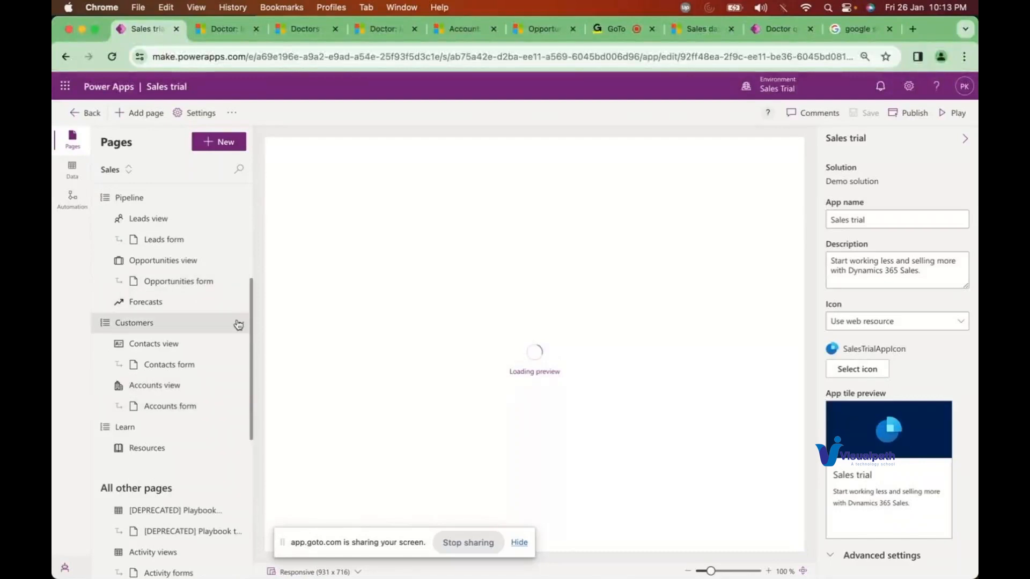
{"action": "scroll", "coordinate": [199, 265], "scroll_direction": "up", "scroll_amount": 3}
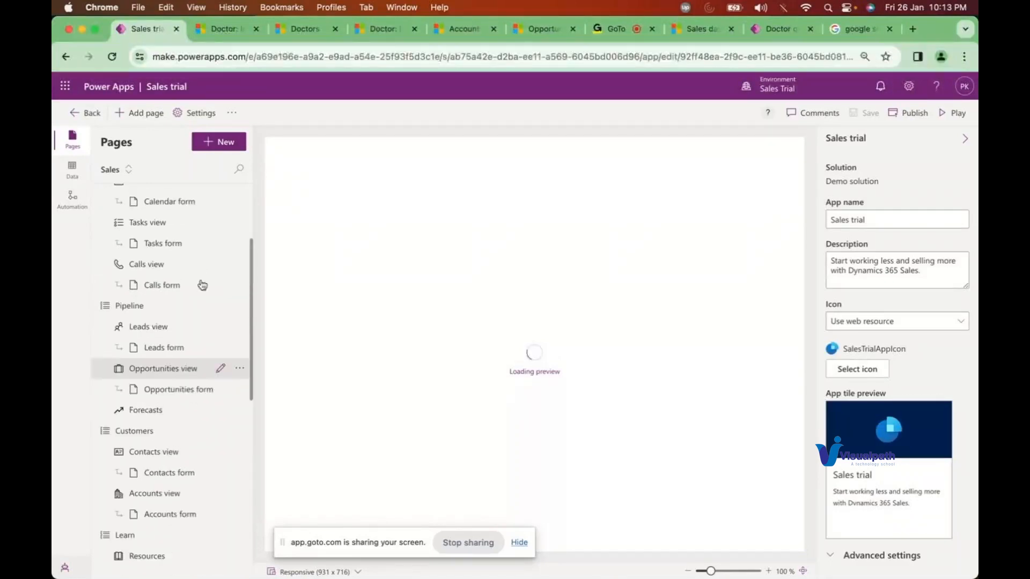
{"action": "left_click", "coordinate": [238, 306]}
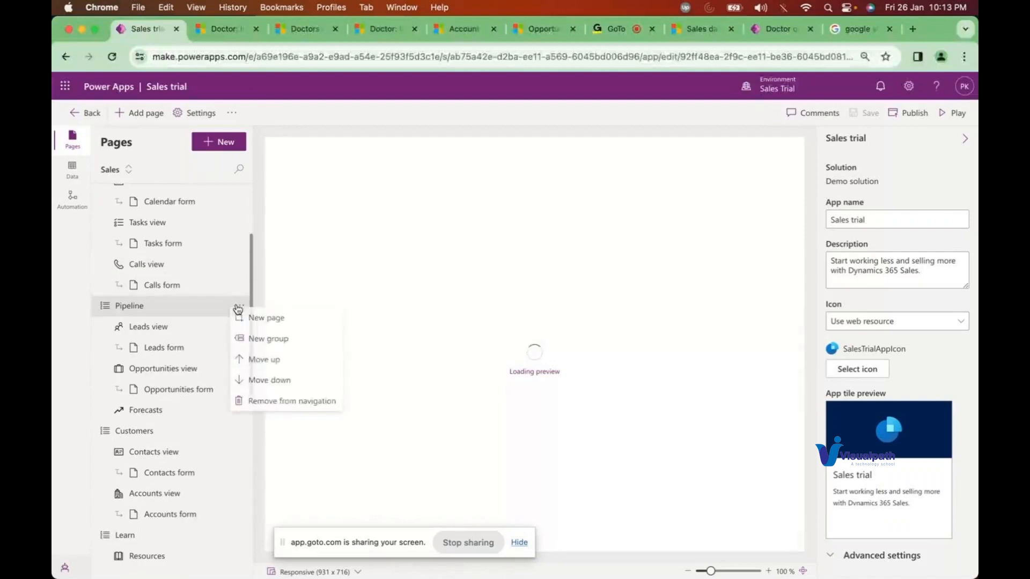
{"action": "left_click", "coordinate": [259, 324]}
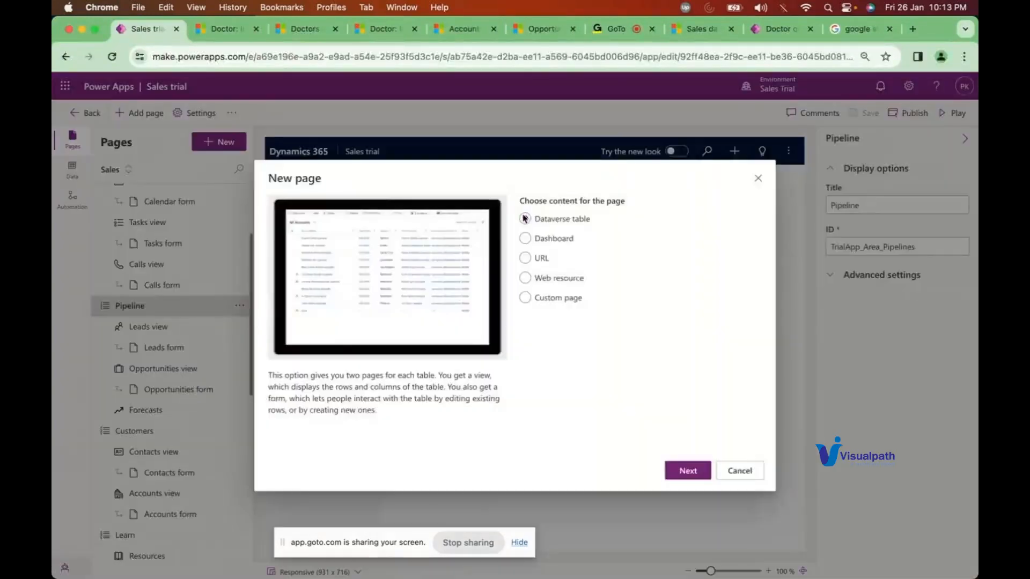
{"action": "left_click", "coordinate": [689, 471]}
{"action": "left_click", "coordinate": [559, 286]}
{"action": "type", "text": "doctor"}
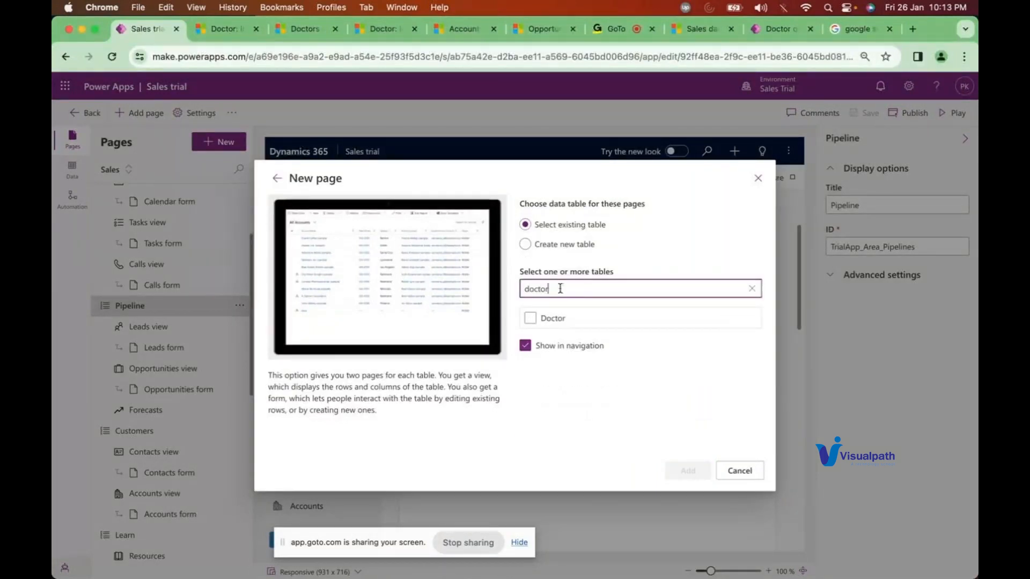
{"action": "left_click", "coordinate": [530, 318]}
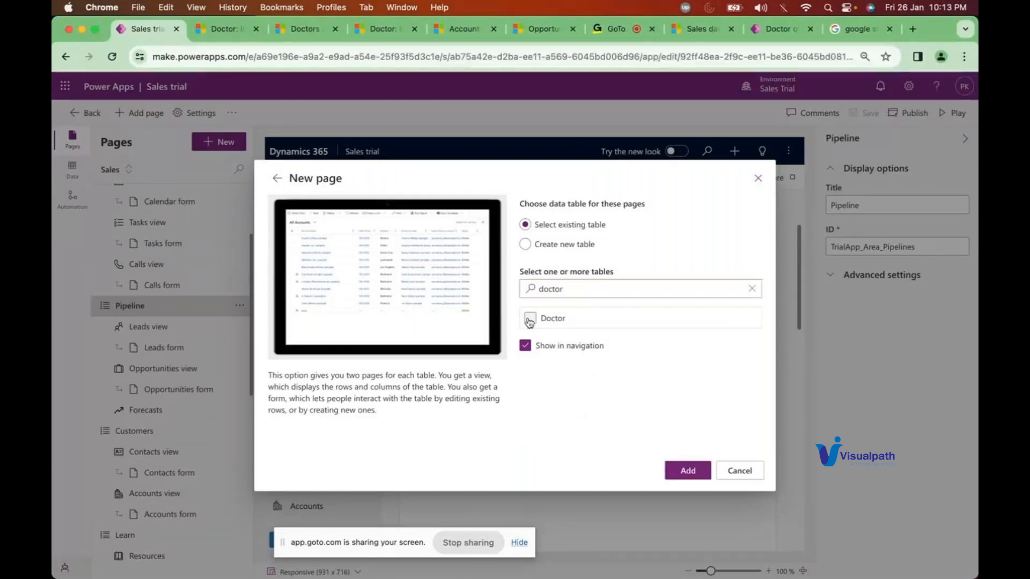
{"action": "left_click", "coordinate": [683, 472]}
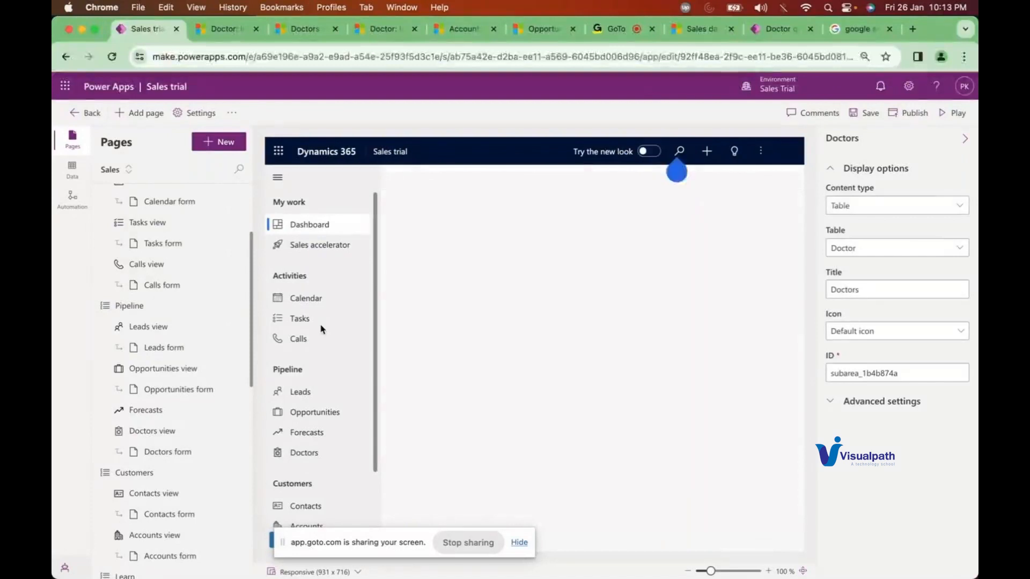
Review all Doctors forms included in the Sales trial app, then save and publish the app
{"action": "left_click", "coordinate": [167, 452]}
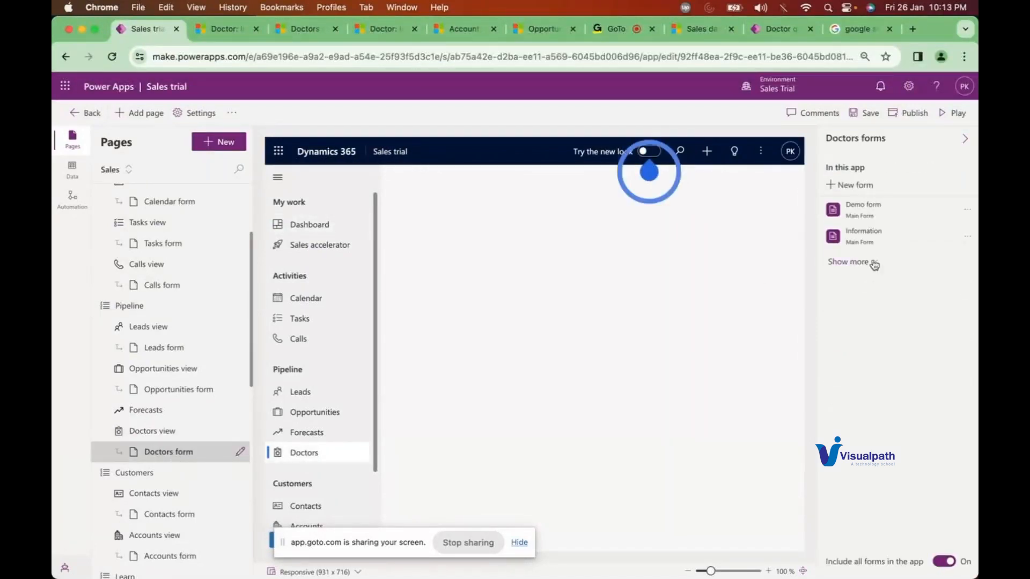
{"action": "left_click", "coordinate": [848, 262]}
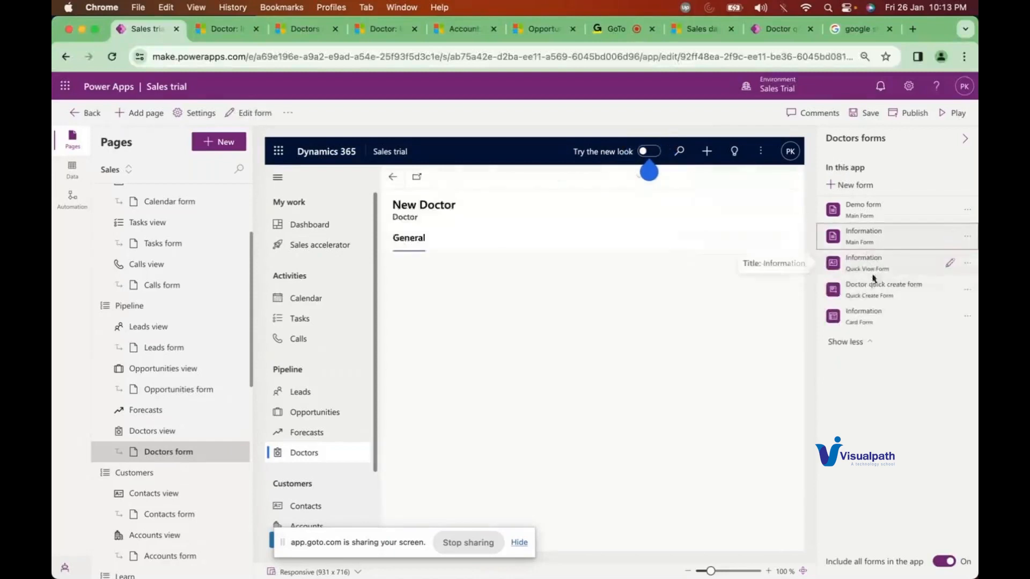
{"action": "left_click", "coordinate": [870, 114]}
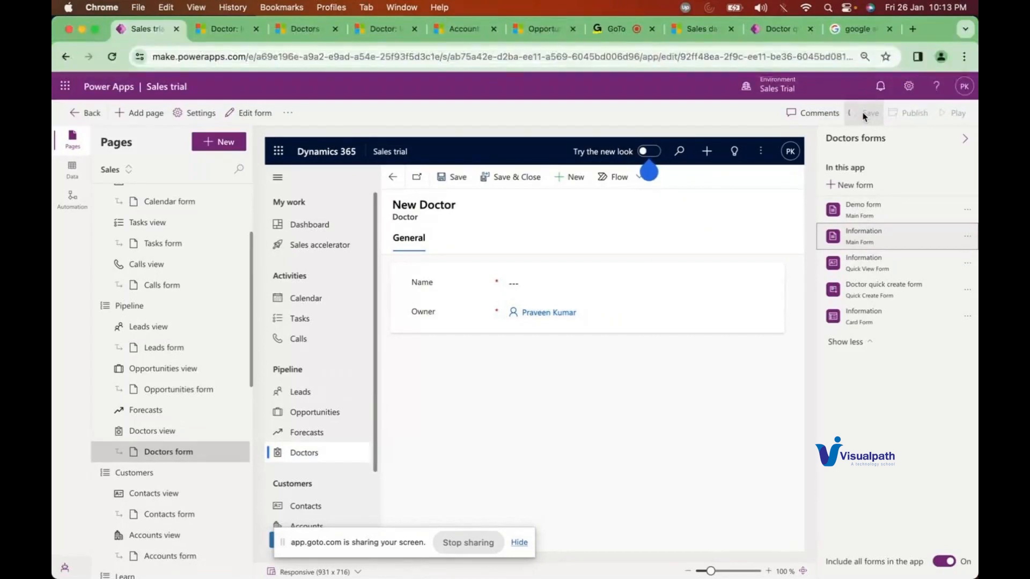
{"action": "left_click", "coordinate": [910, 113]}
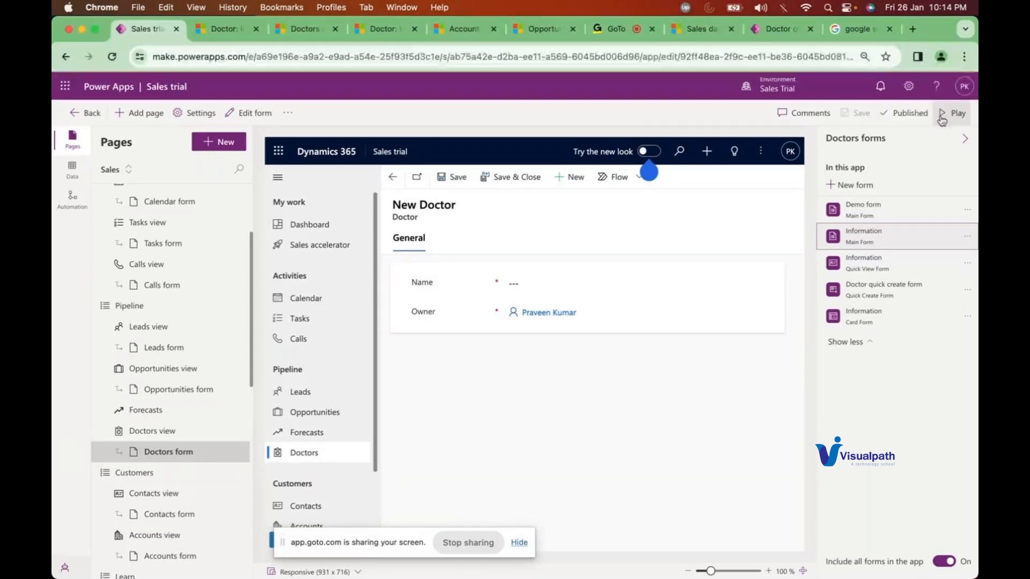
Play the Sales trial app and open a blank New Doctor form from the Doctors list under Pipeline
{"action": "left_click", "coordinate": [940, 120]}
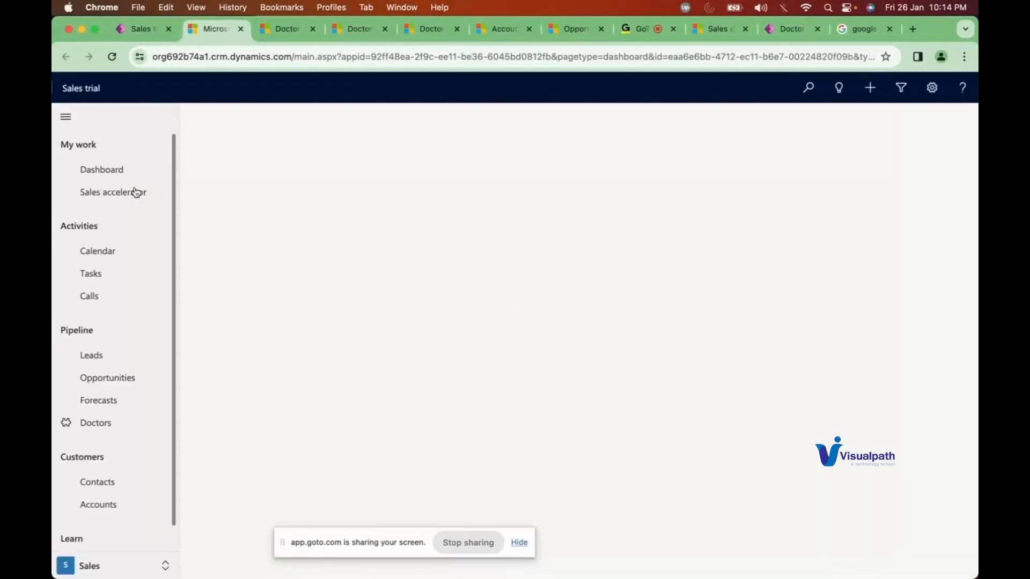
{"action": "scroll", "coordinate": [121, 313], "scroll_direction": "down", "scroll_amount": 1}
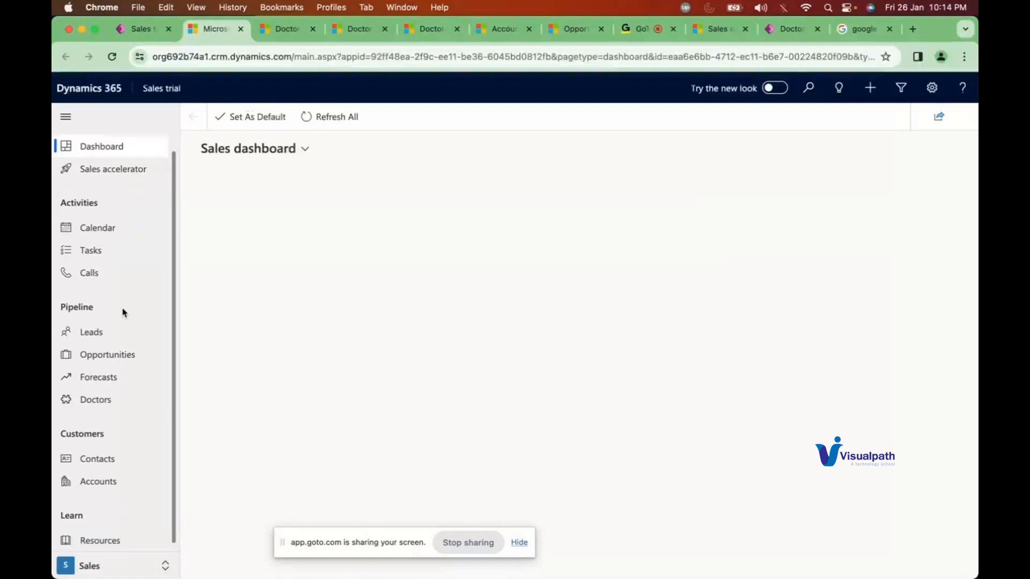
{"action": "left_click", "coordinate": [98, 400]}
{"action": "left_click", "coordinate": [95, 422]}
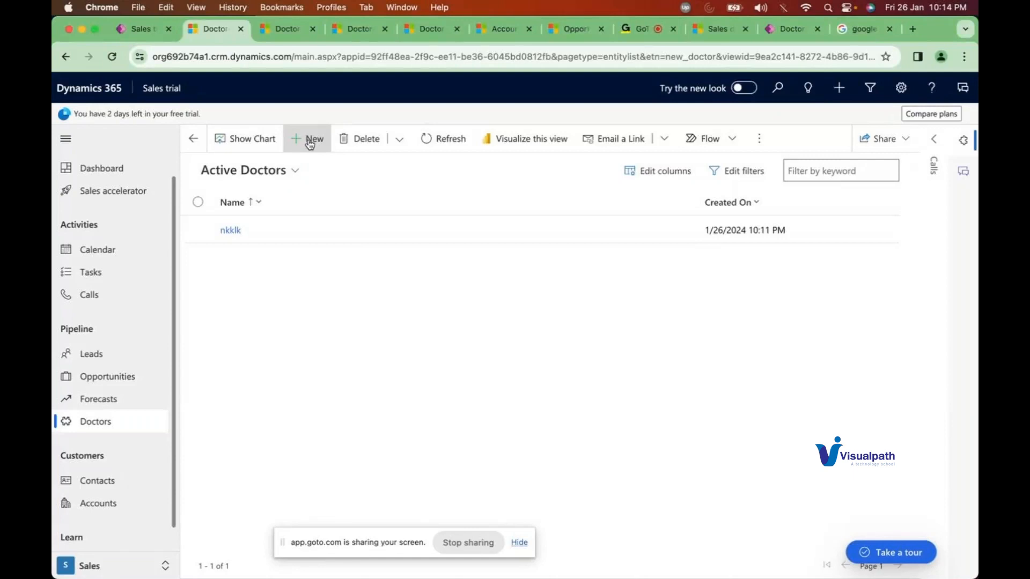
{"action": "left_click", "coordinate": [310, 143]}
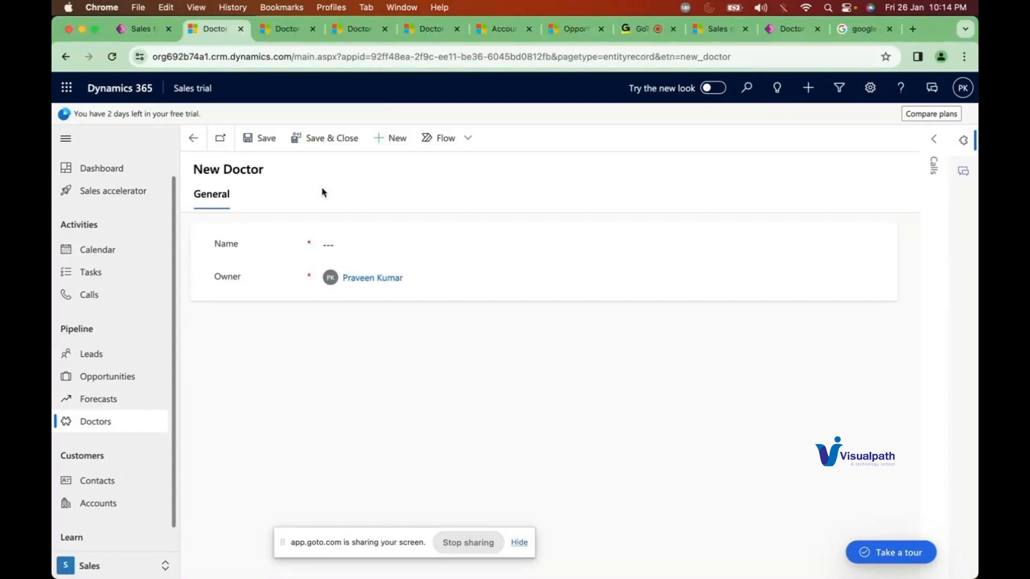
Save and close a doctor record named mkl, then open another blank New Doctor form
{"action": "left_click", "coordinate": [340, 247]}
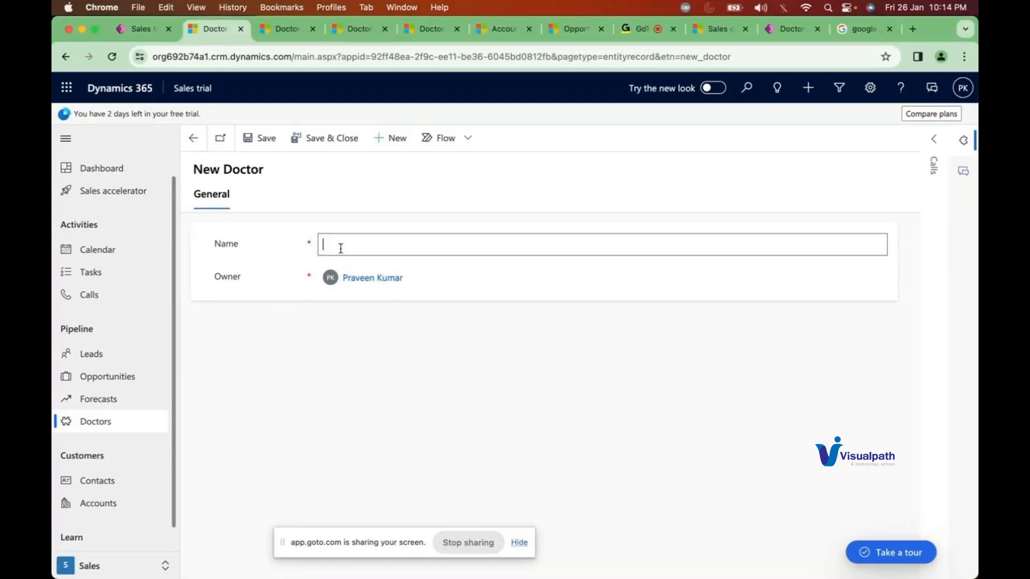
{"action": "type", "text": "mkl"}
{"action": "left_click", "coordinate": [326, 138]}
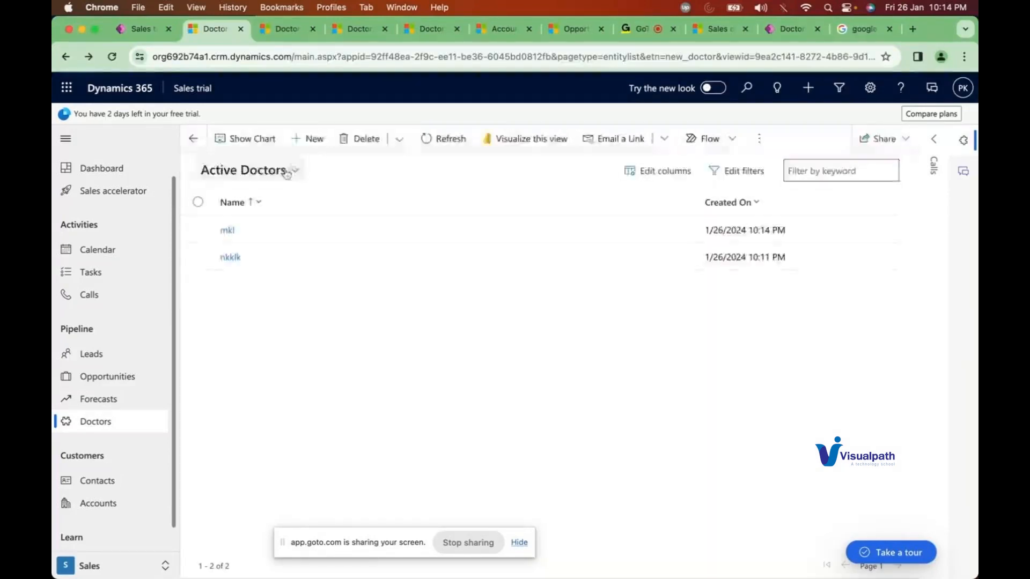
{"action": "left_click", "coordinate": [310, 138]}
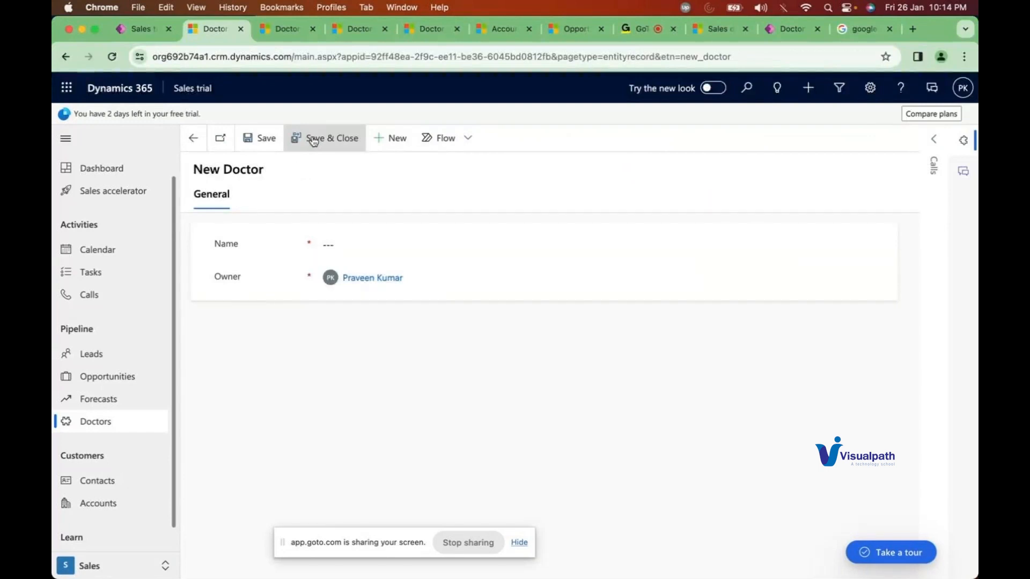
Switch back to Power Apps, leave the Sales trial app editor, and list the Doctor table's forms in the Demo solution
{"action": "left_click", "coordinate": [146, 31]}
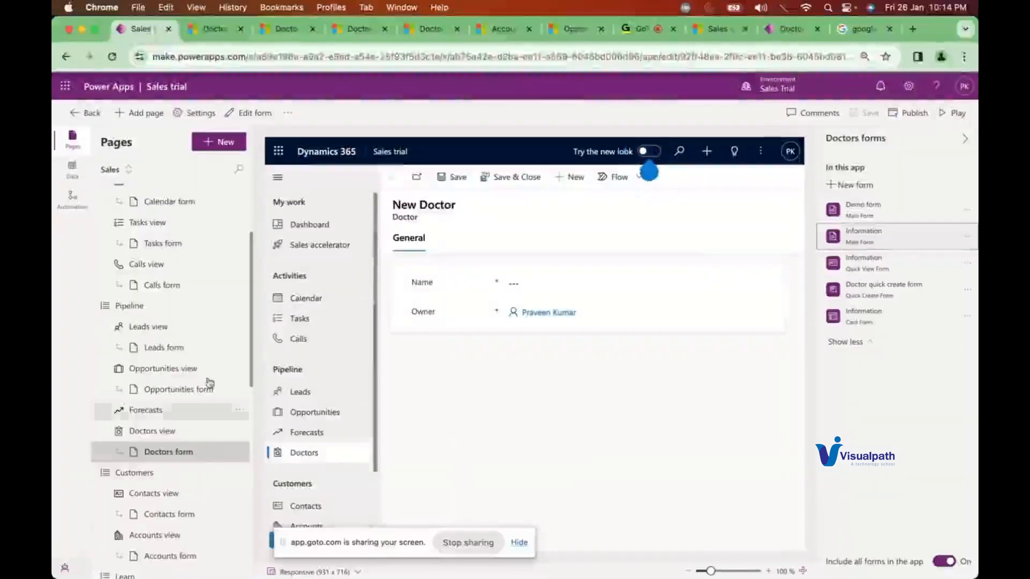
{"action": "left_click", "coordinate": [87, 113]}
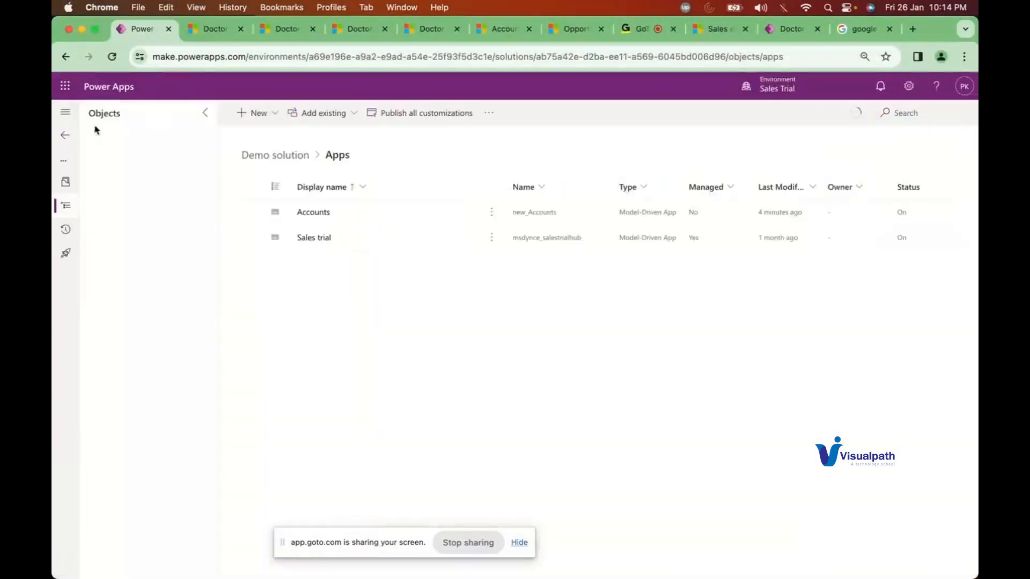
{"action": "left_click", "coordinate": [87, 297]}
{"action": "left_click", "coordinate": [99, 317]}
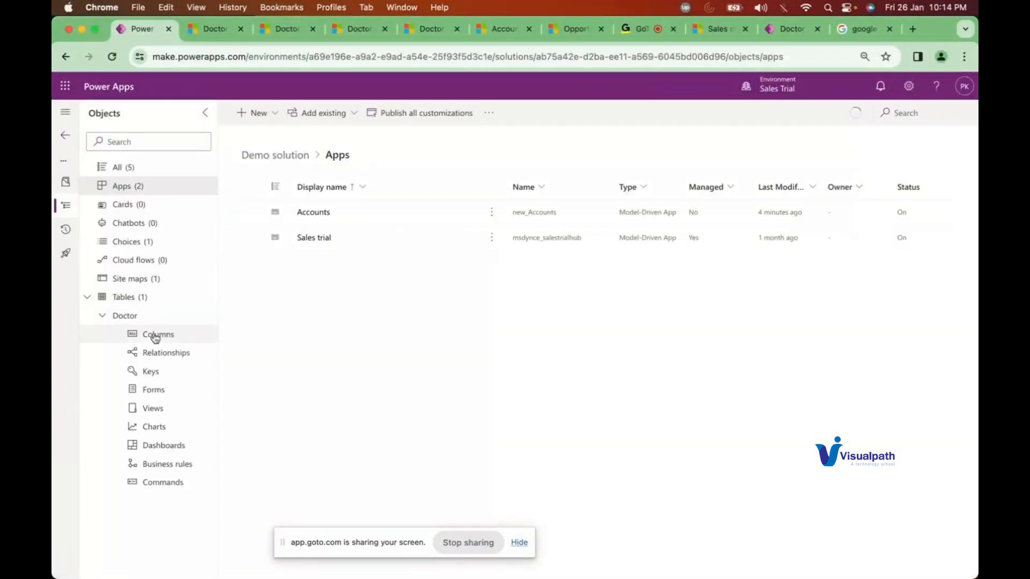
{"action": "left_click", "coordinate": [156, 391]}
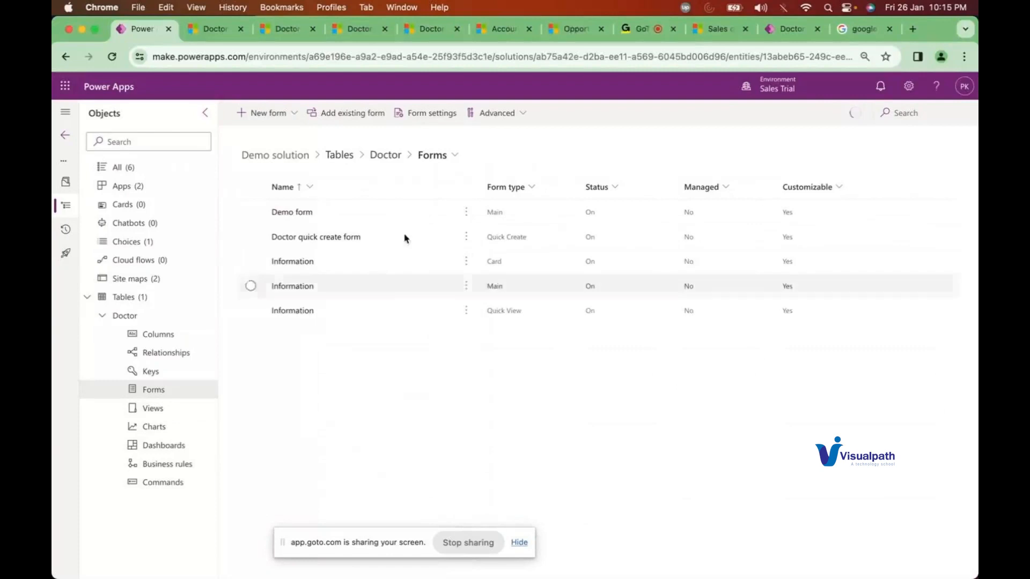
Open the Doctor table's Demo form in the form editor to inspect it, then return to the forms list
{"action": "left_click", "coordinate": [466, 213]}
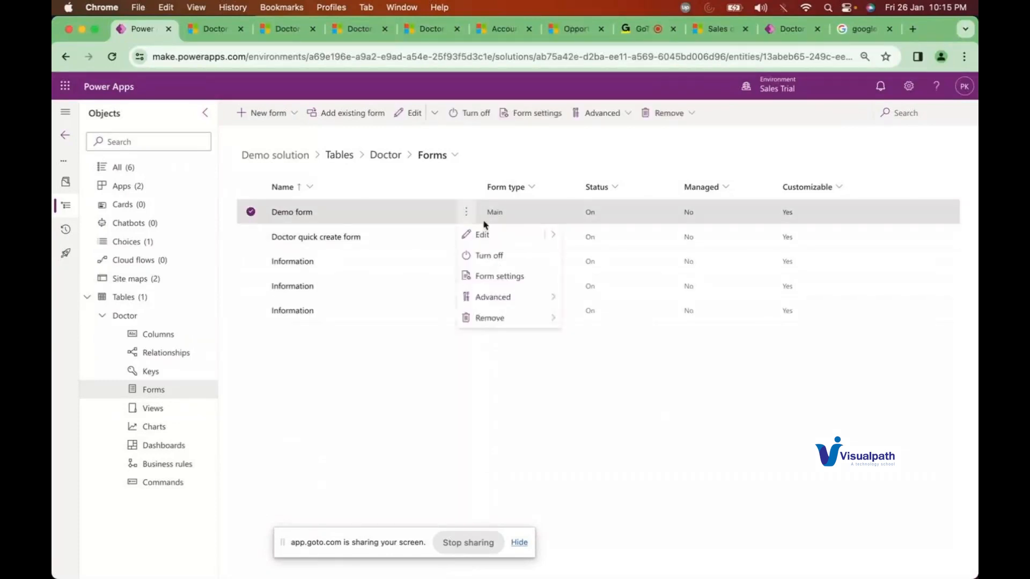
{"action": "mouse_move", "coordinate": [552, 237]}
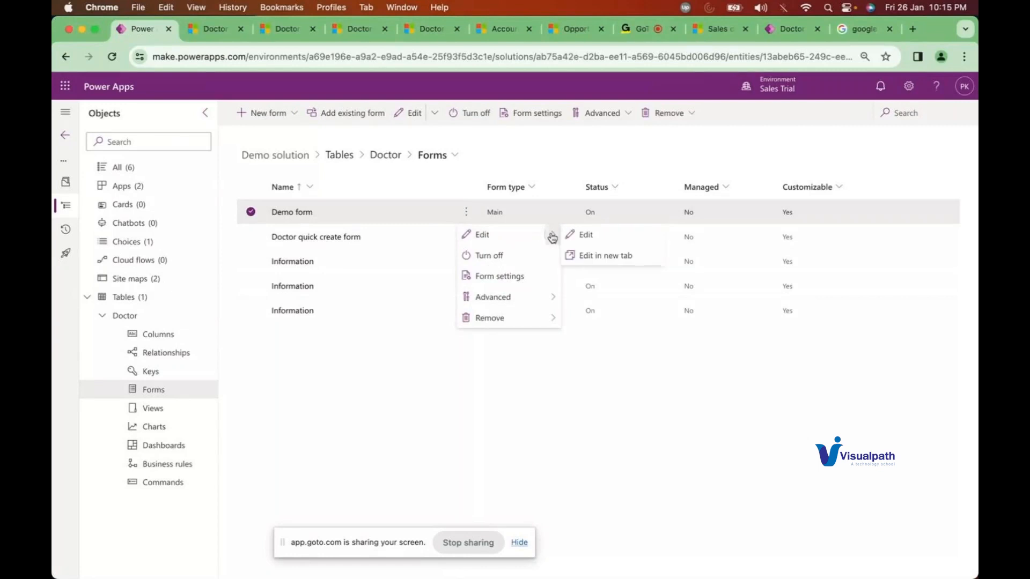
{"action": "left_click", "coordinate": [592, 238]}
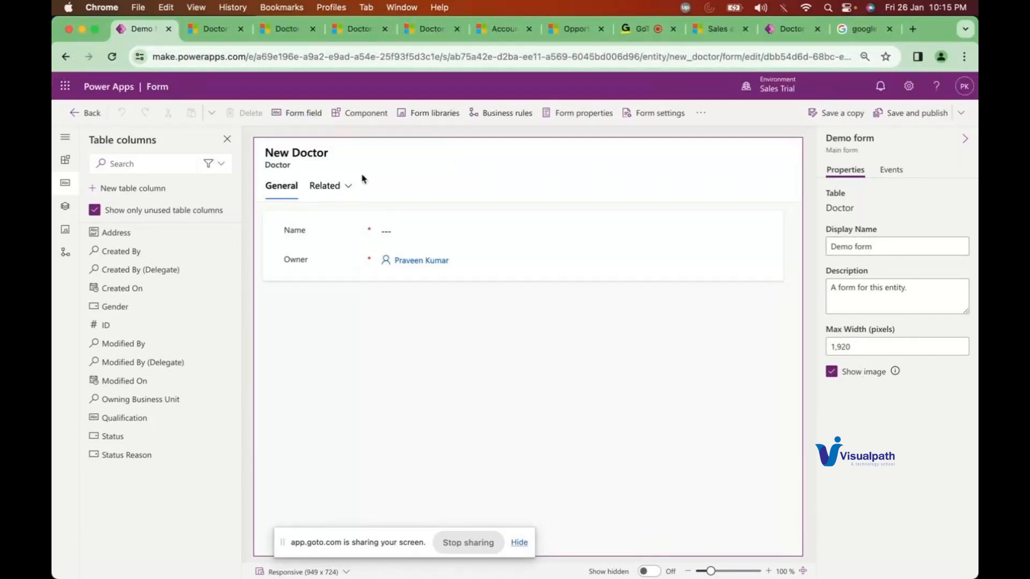
{"action": "left_click", "coordinate": [81, 116]}
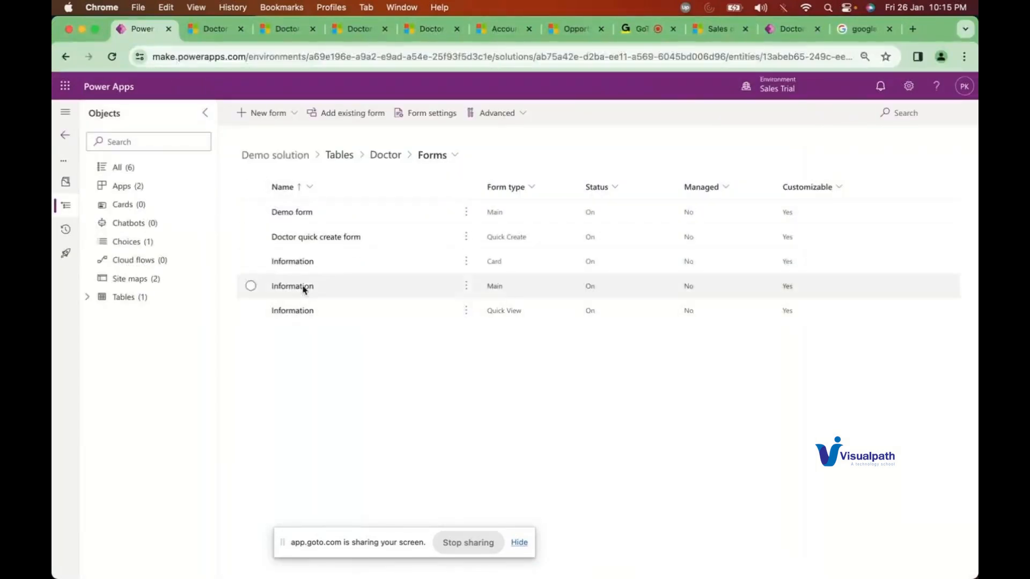
Review the Demo form's settings for security roles, form order, fallback forms and form access checker, then close them without changes
{"action": "left_click", "coordinate": [298, 215]}
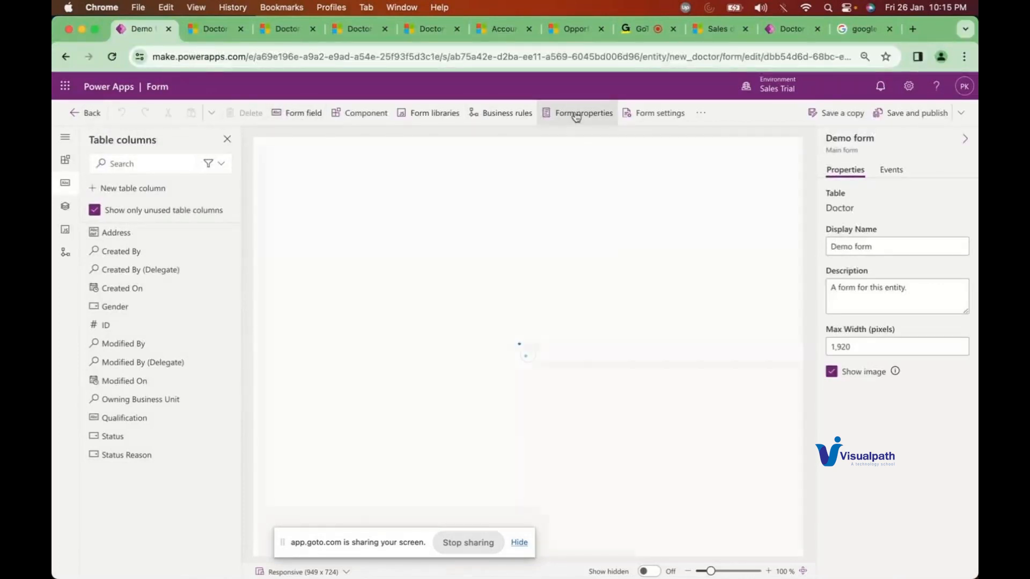
{"action": "left_click", "coordinate": [648, 113]}
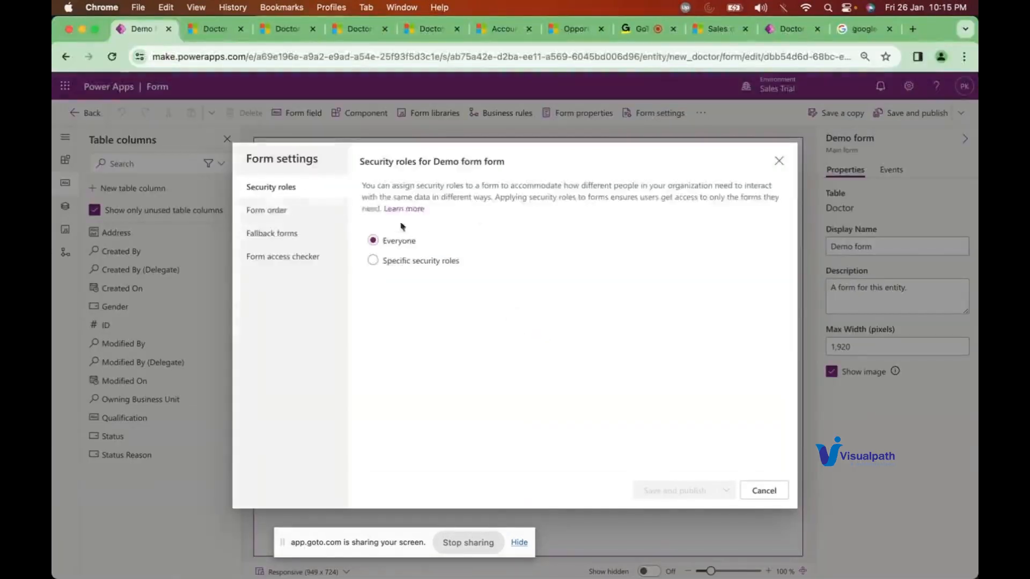
{"action": "left_click", "coordinate": [269, 212]}
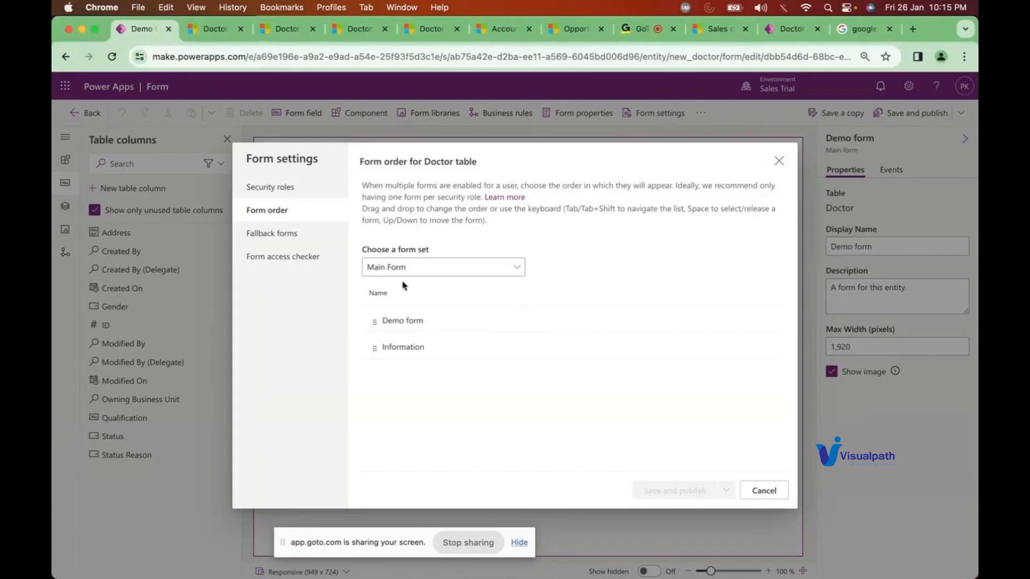
{"action": "left_click", "coordinate": [423, 264]}
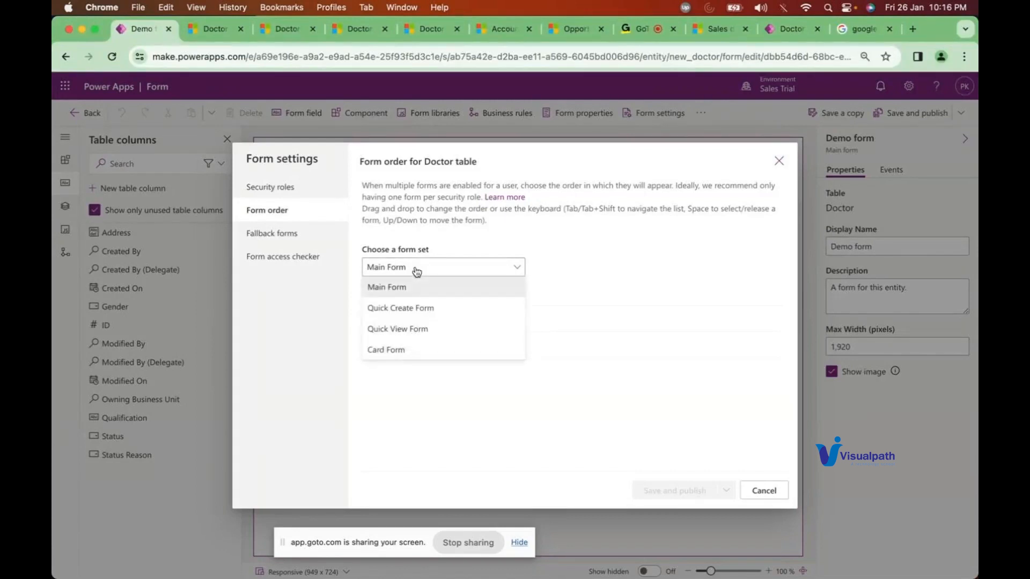
{"action": "left_click", "coordinate": [417, 270]}
{"action": "left_click", "coordinate": [278, 234]}
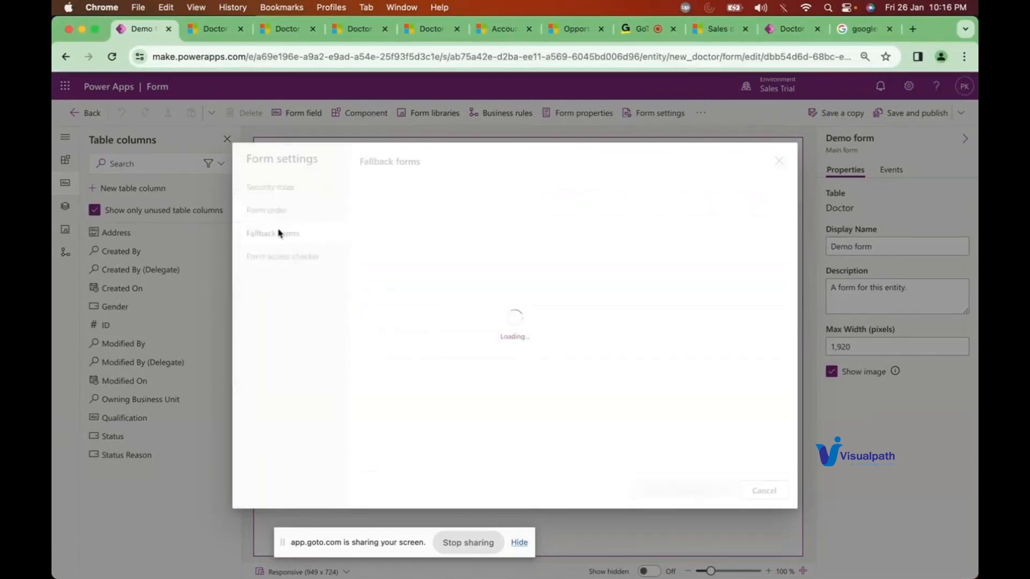
{"action": "left_click", "coordinate": [274, 257]}
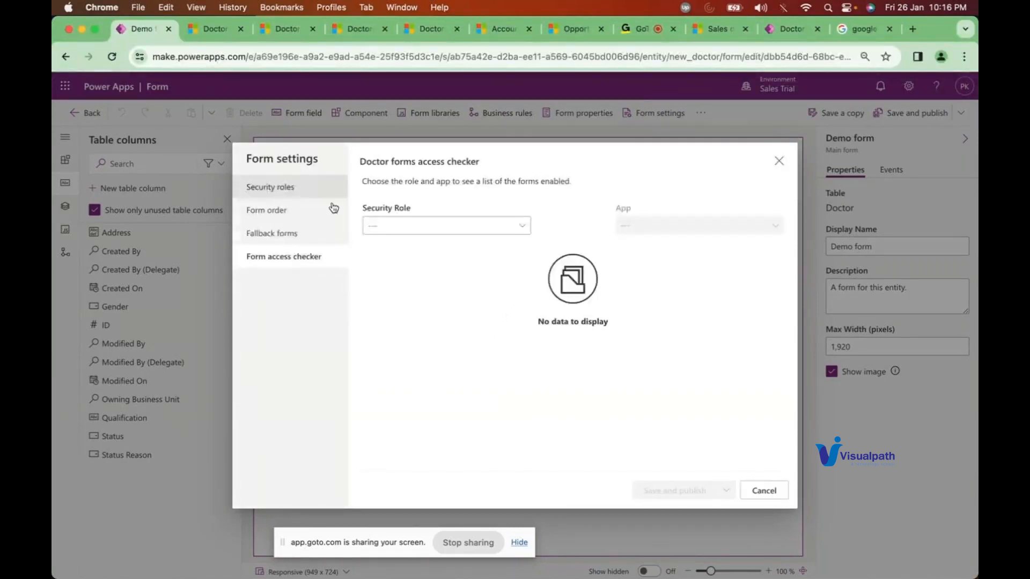
{"action": "left_click", "coordinate": [379, 225]}
{"action": "left_click", "coordinate": [277, 191]}
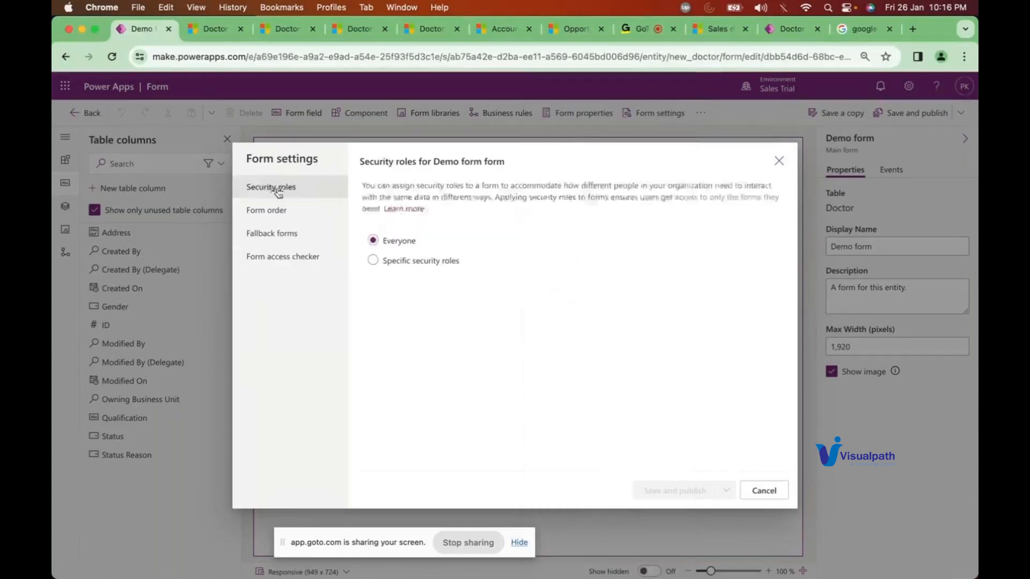
{"action": "left_click", "coordinate": [765, 491]}
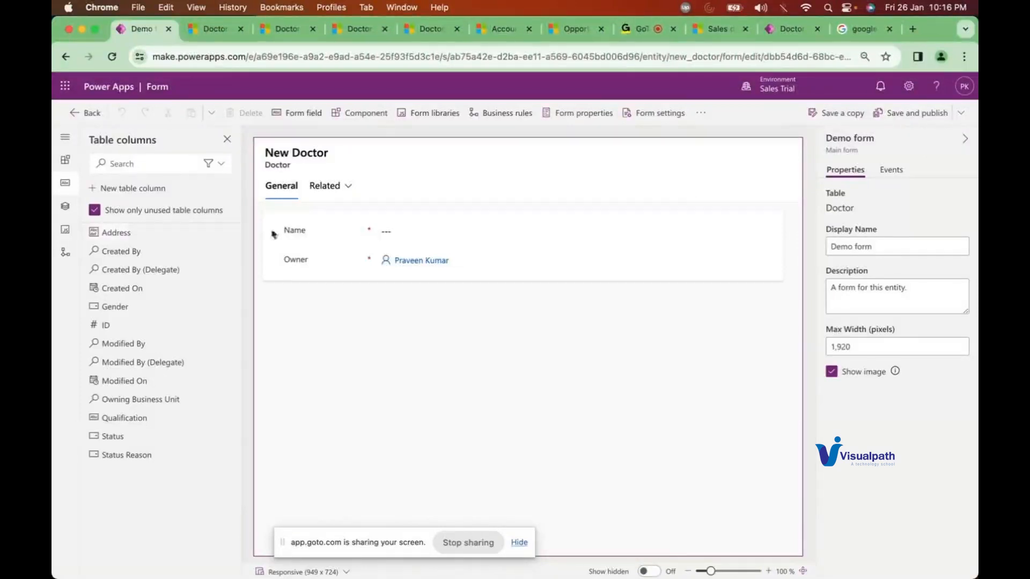
Add the Address column between Name and Owner on the Doctor table's Demo form, then save and publish it
{"action": "left_click_drag", "start_coordinate": [135, 231], "coordinate": [338, 236]}
{"action": "left_click", "coordinate": [904, 113]}
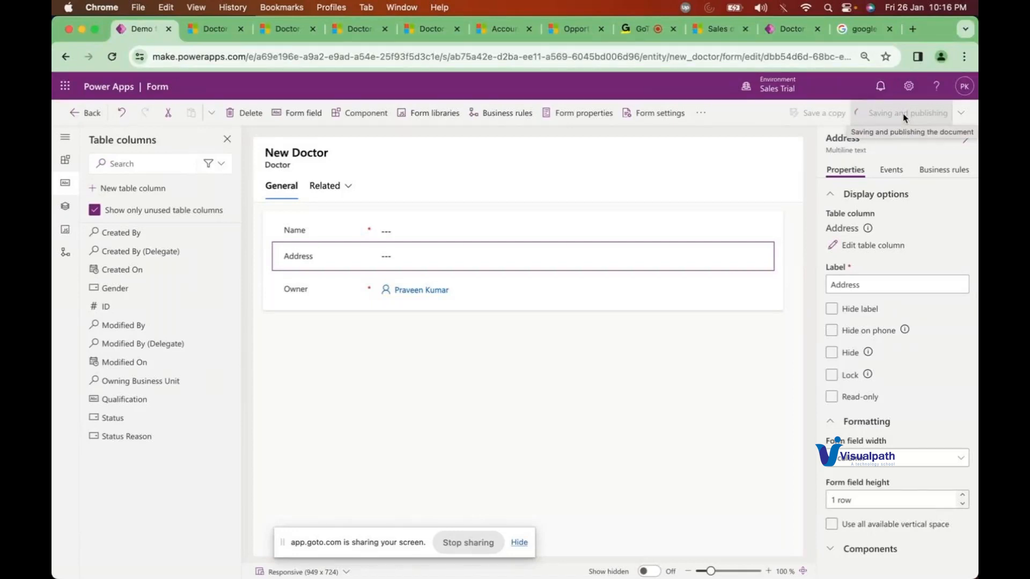
Switch to the Sales trial app and reload the New Doctor form to check its title and fields
{"action": "left_click", "coordinate": [214, 29]}
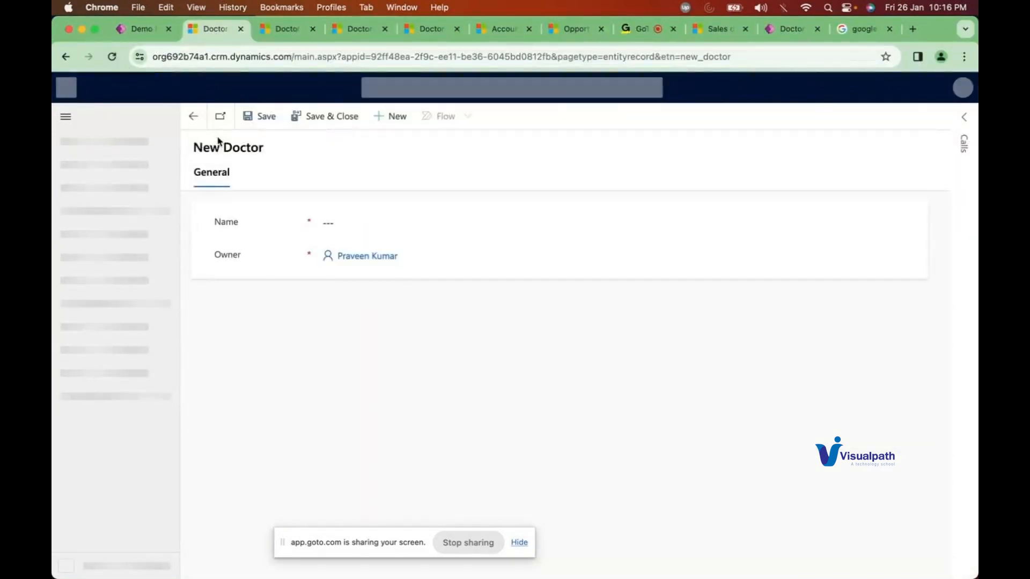
{"action": "left_click", "coordinate": [112, 57]}
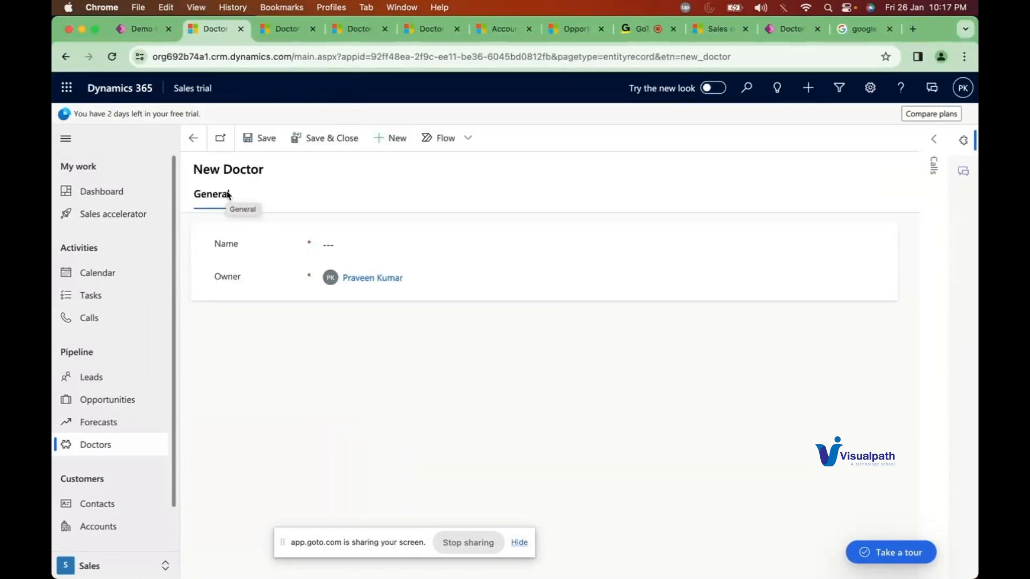
{"action": "left_click_drag", "start_coordinate": [194, 167], "coordinate": [271, 174]}
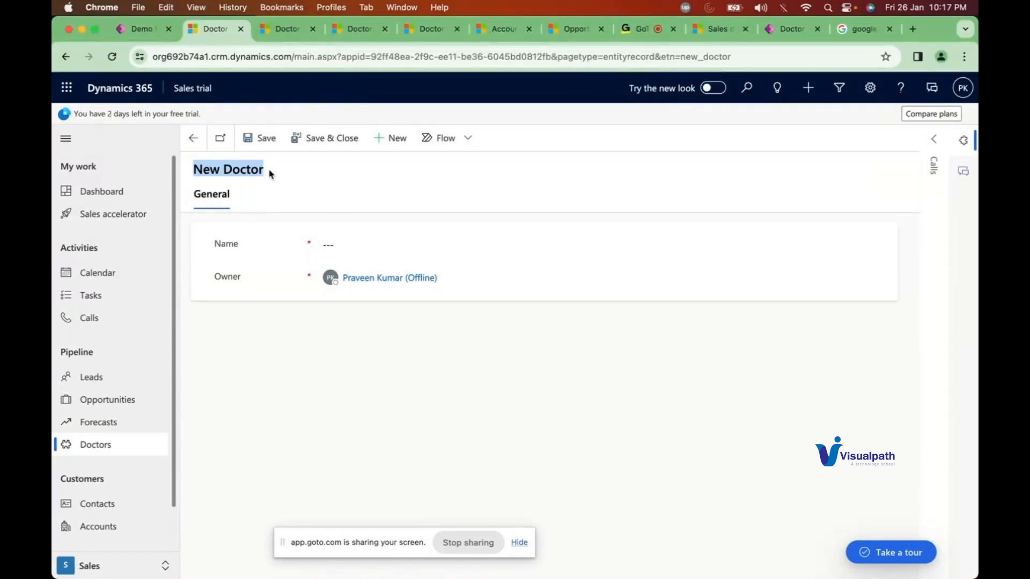
Reload the Sales trial app from its Opportunities page and open a blank New Doctor form from the Doctors list
{"action": "left_click", "coordinate": [569, 30]}
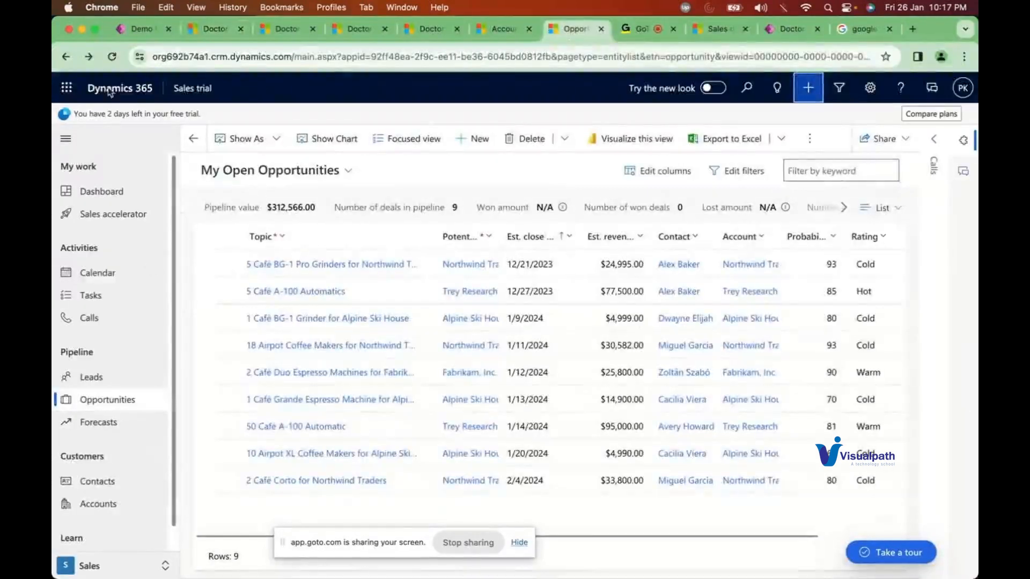
{"action": "left_click", "coordinate": [112, 57]}
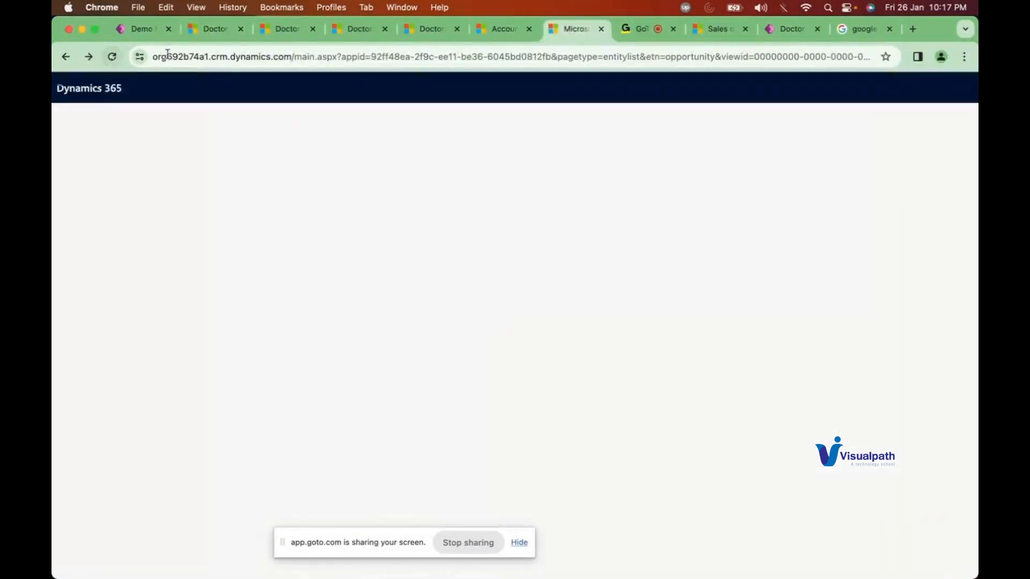
{"action": "left_click", "coordinate": [111, 56]}
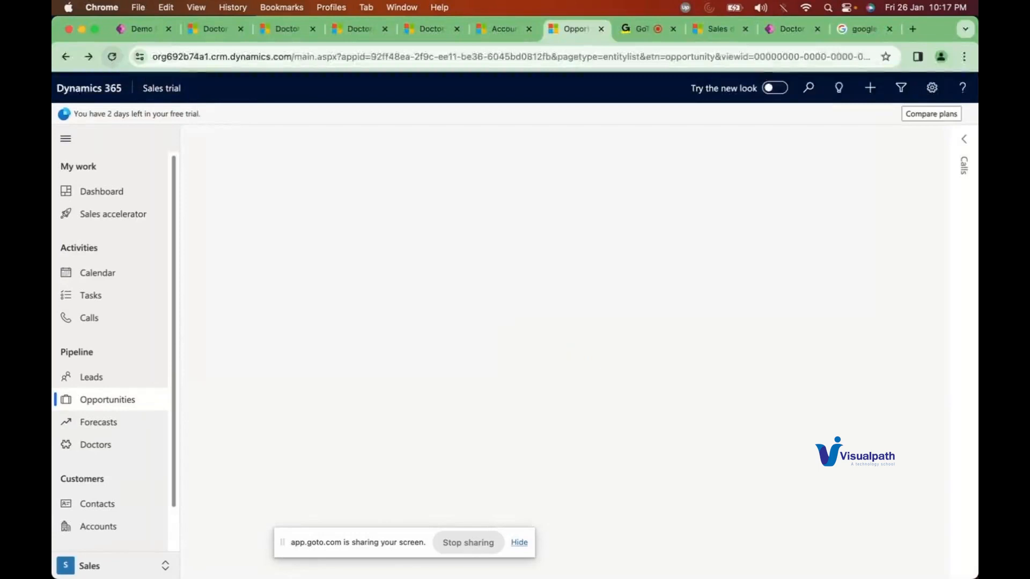
{"action": "left_click", "coordinate": [105, 446]}
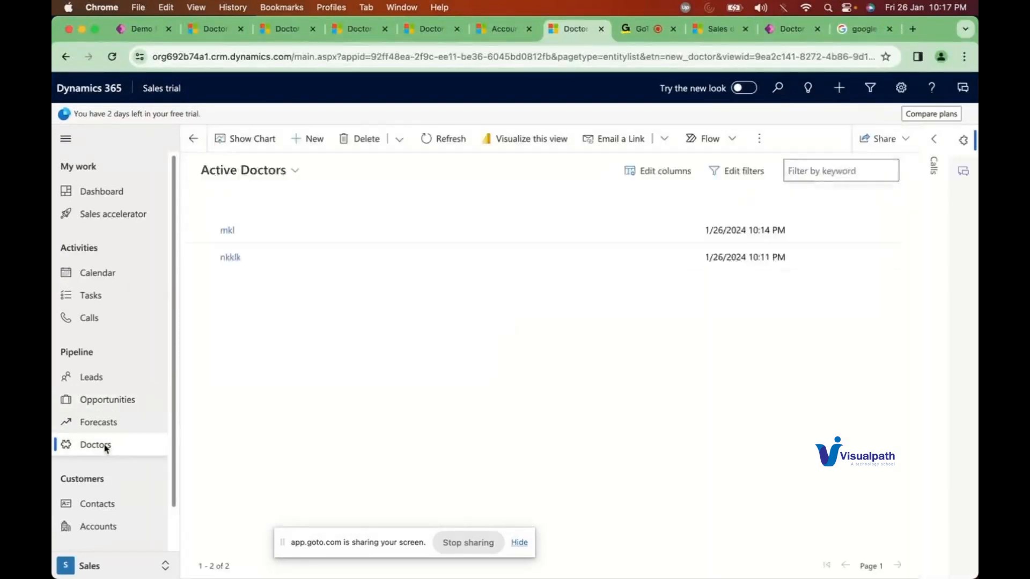
{"action": "left_click", "coordinate": [302, 141]}
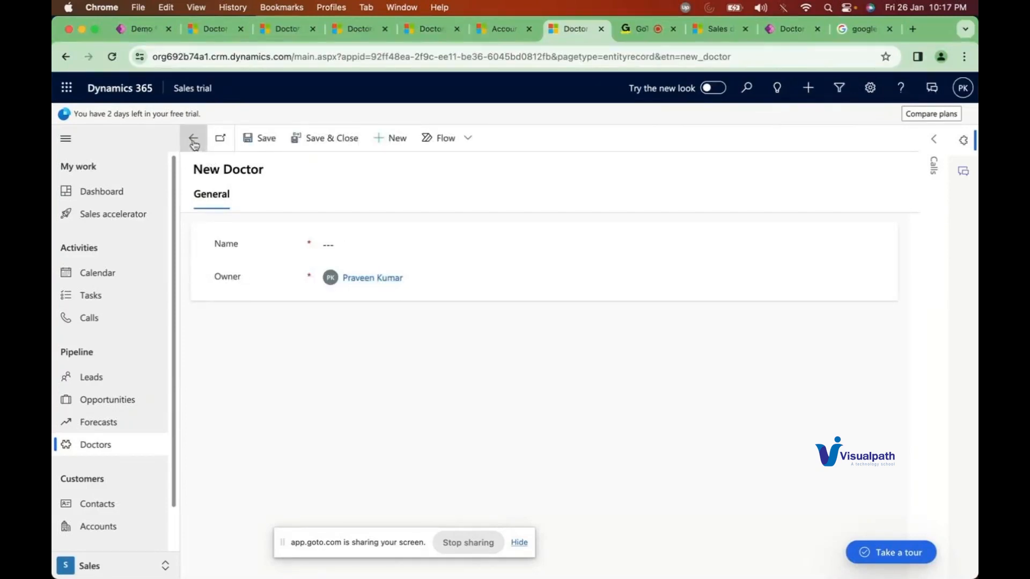
Return to the Active Doctors list and switch to the GoTo meeting
{"action": "left_click", "coordinate": [193, 141]}
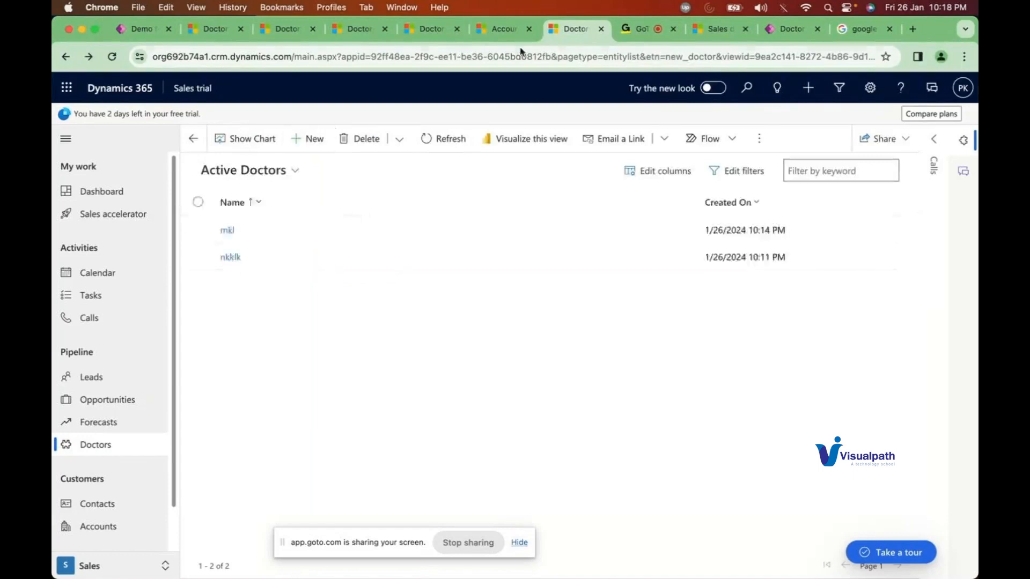
{"action": "left_click", "coordinate": [636, 33]}
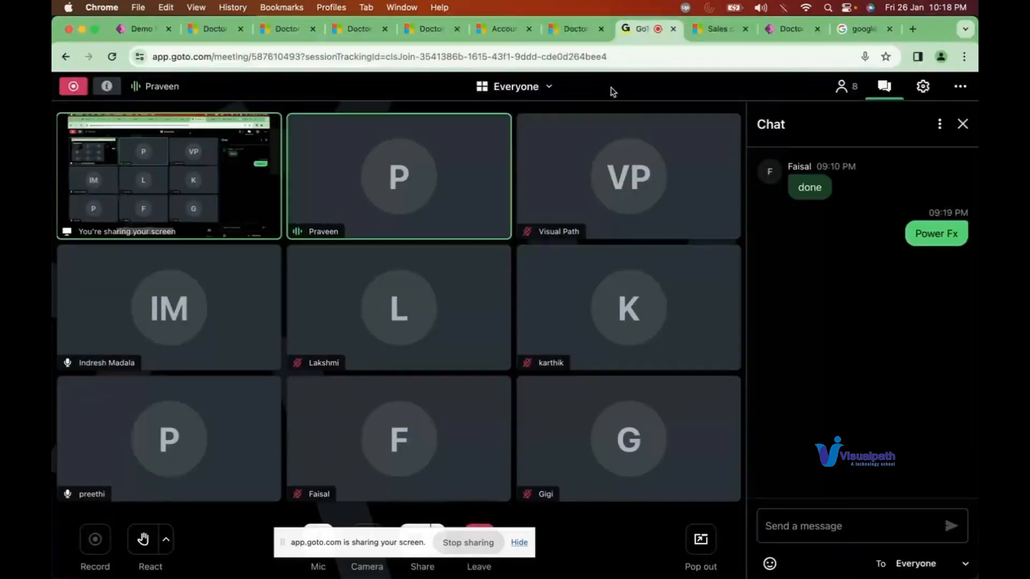